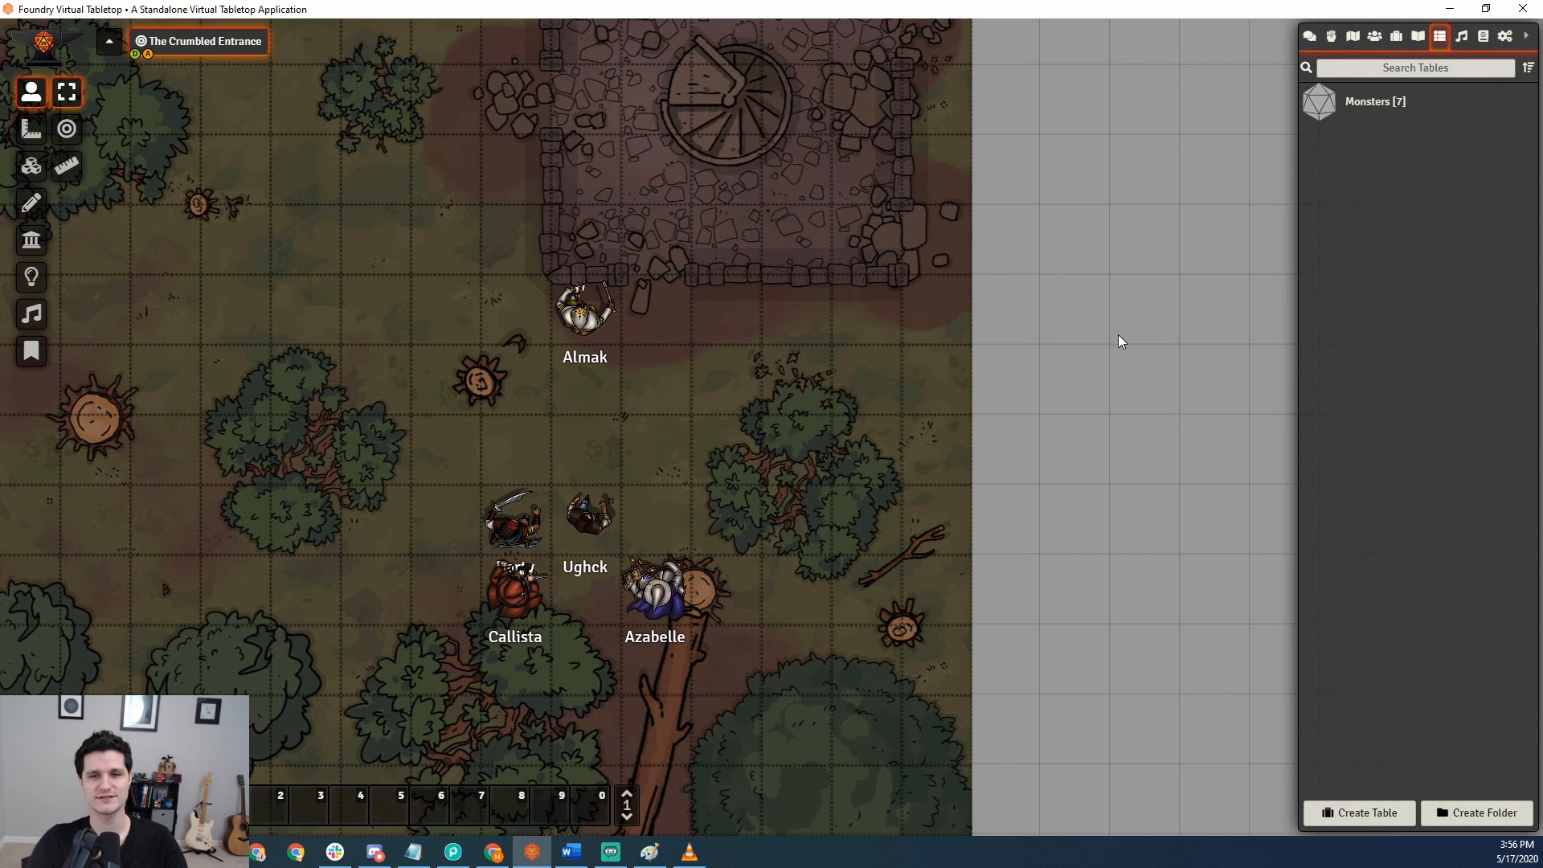
Create a rollable table named "Vicious Mockeries" with the description "If they don't go away we will taunt them a second time.".
click(1355, 807)
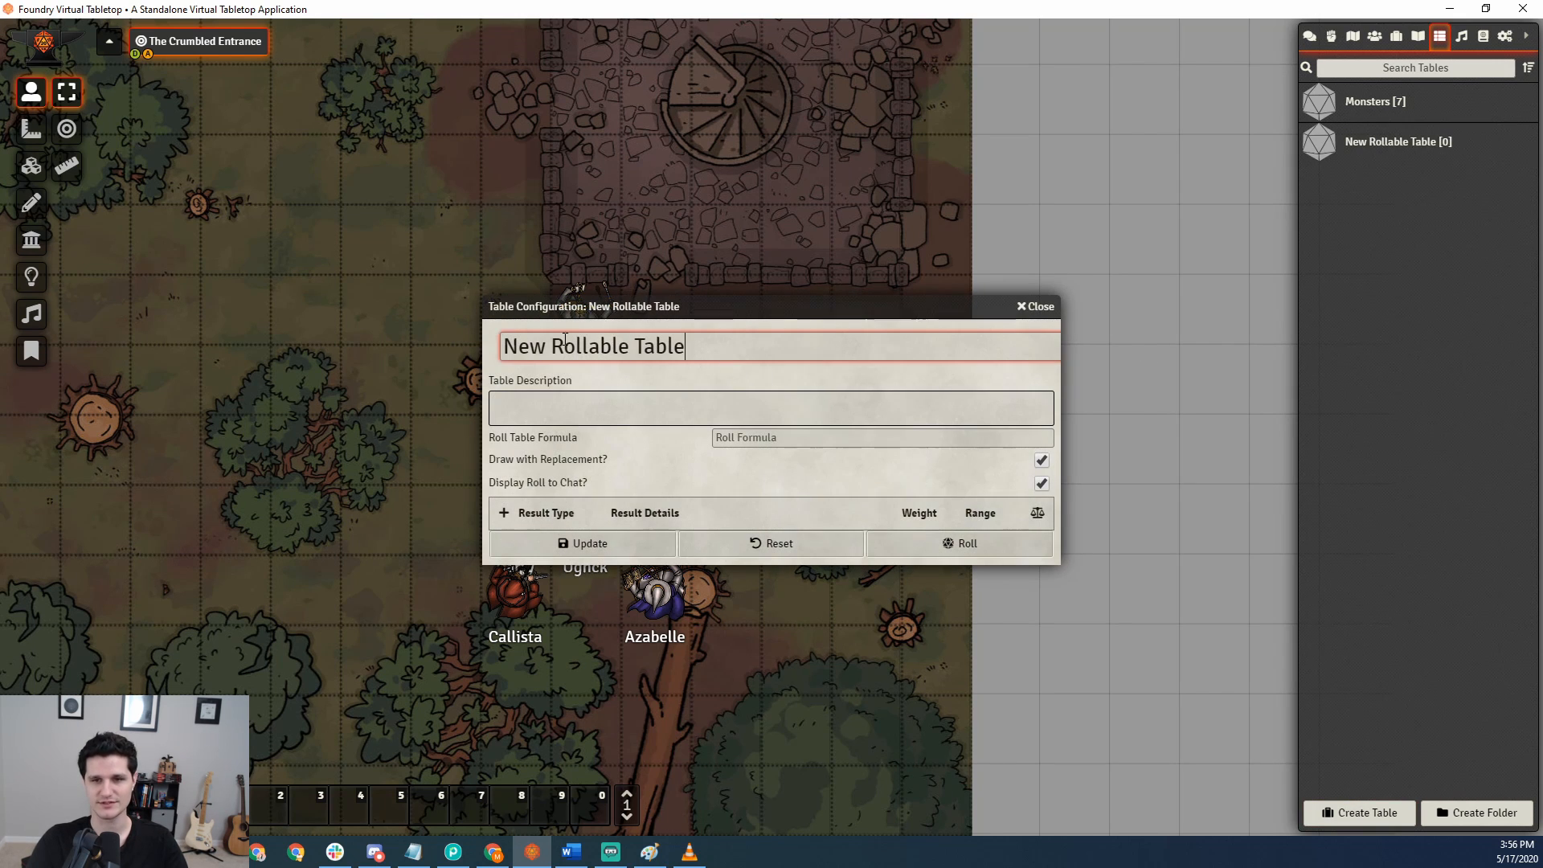
text(Vicious Mockeries)
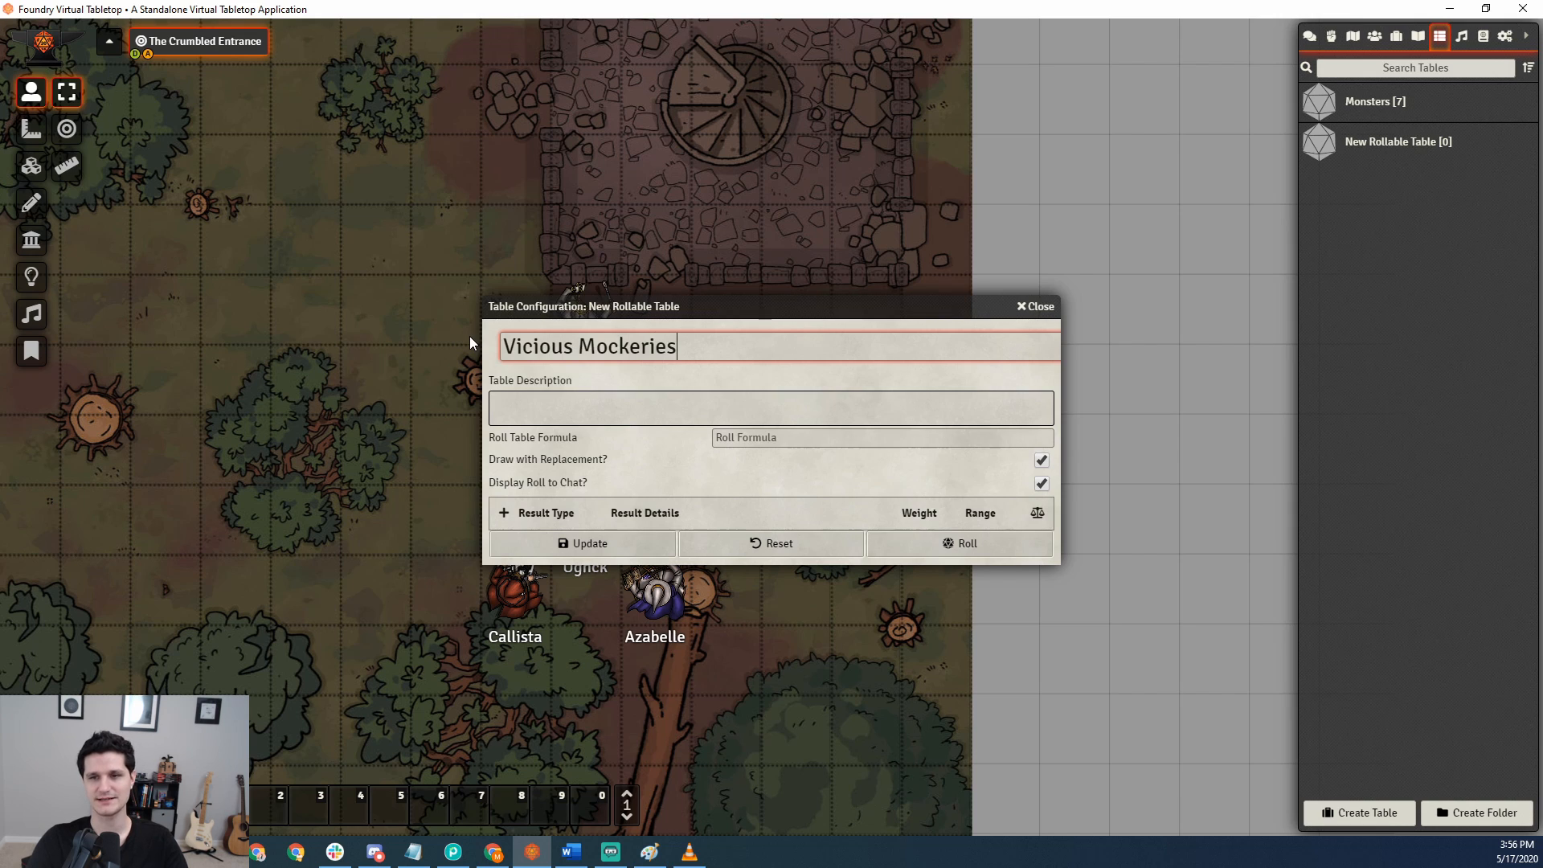
key(Tab)
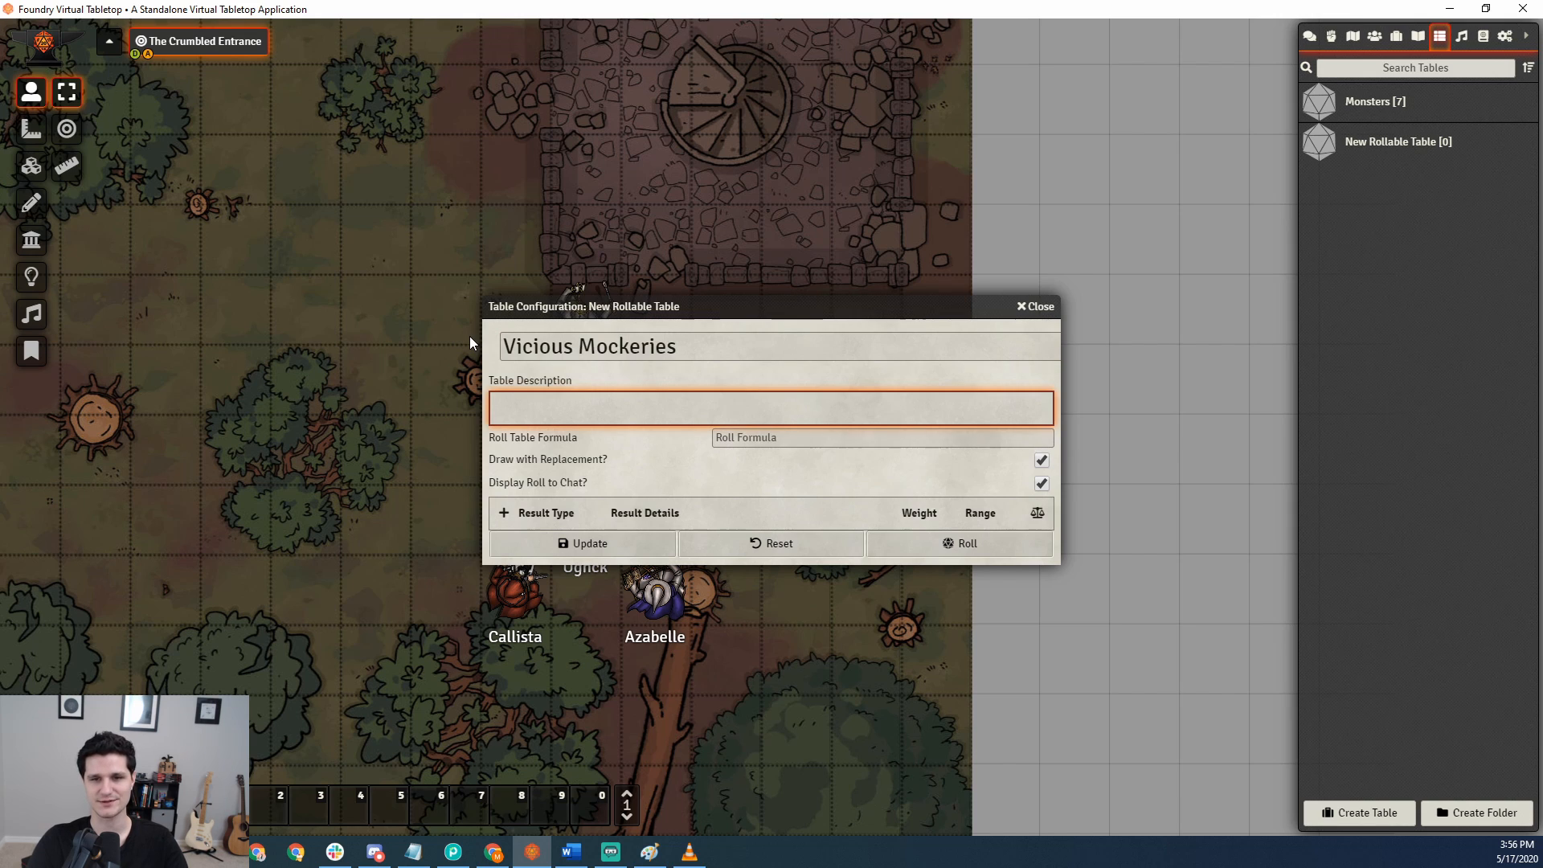
text(If they don't go away)
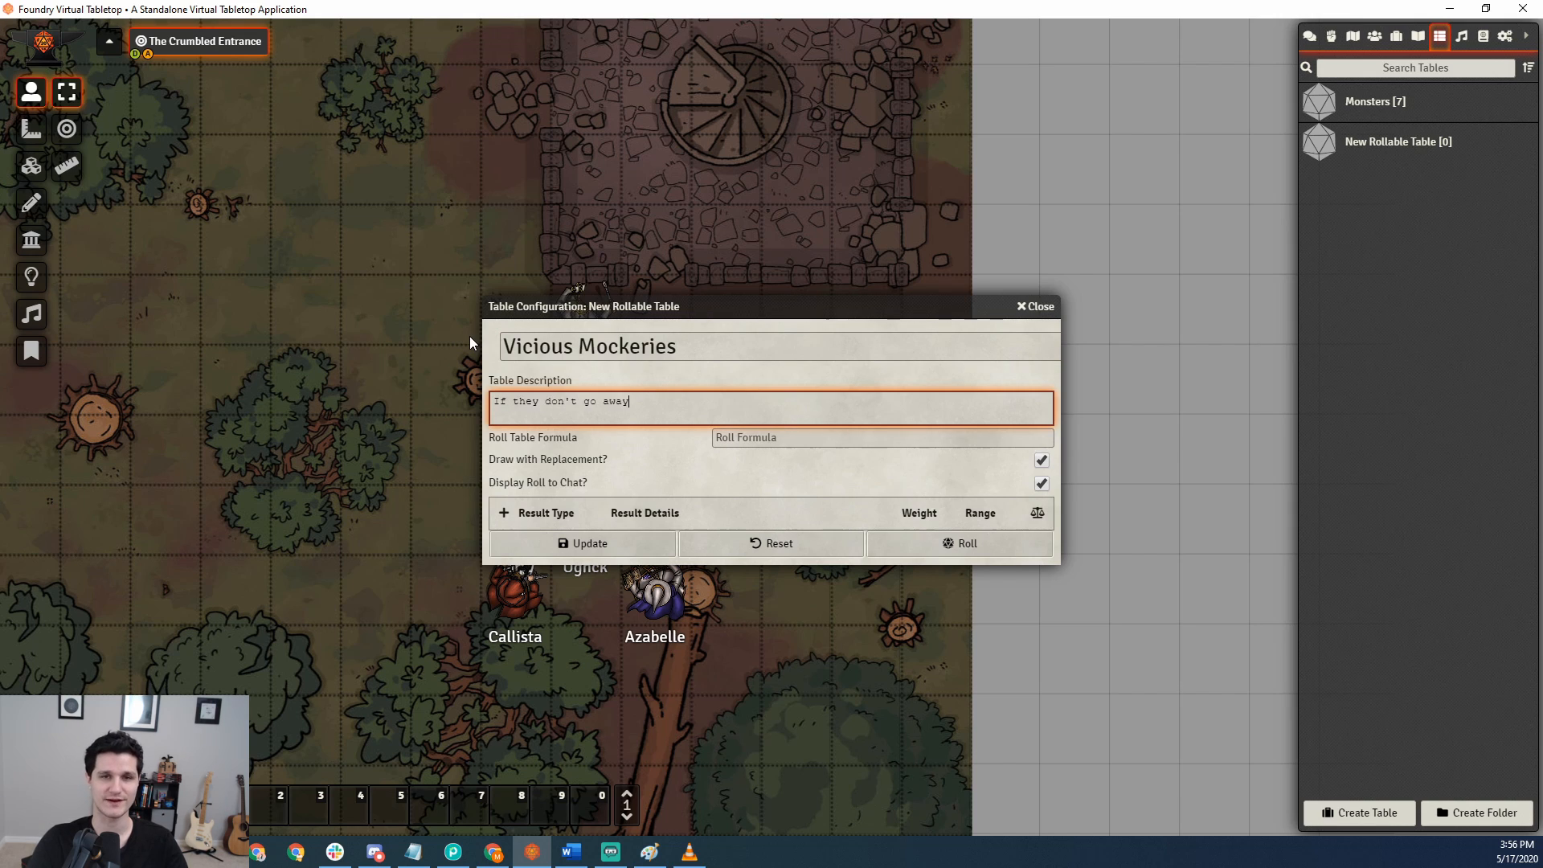
text( we will taunt)
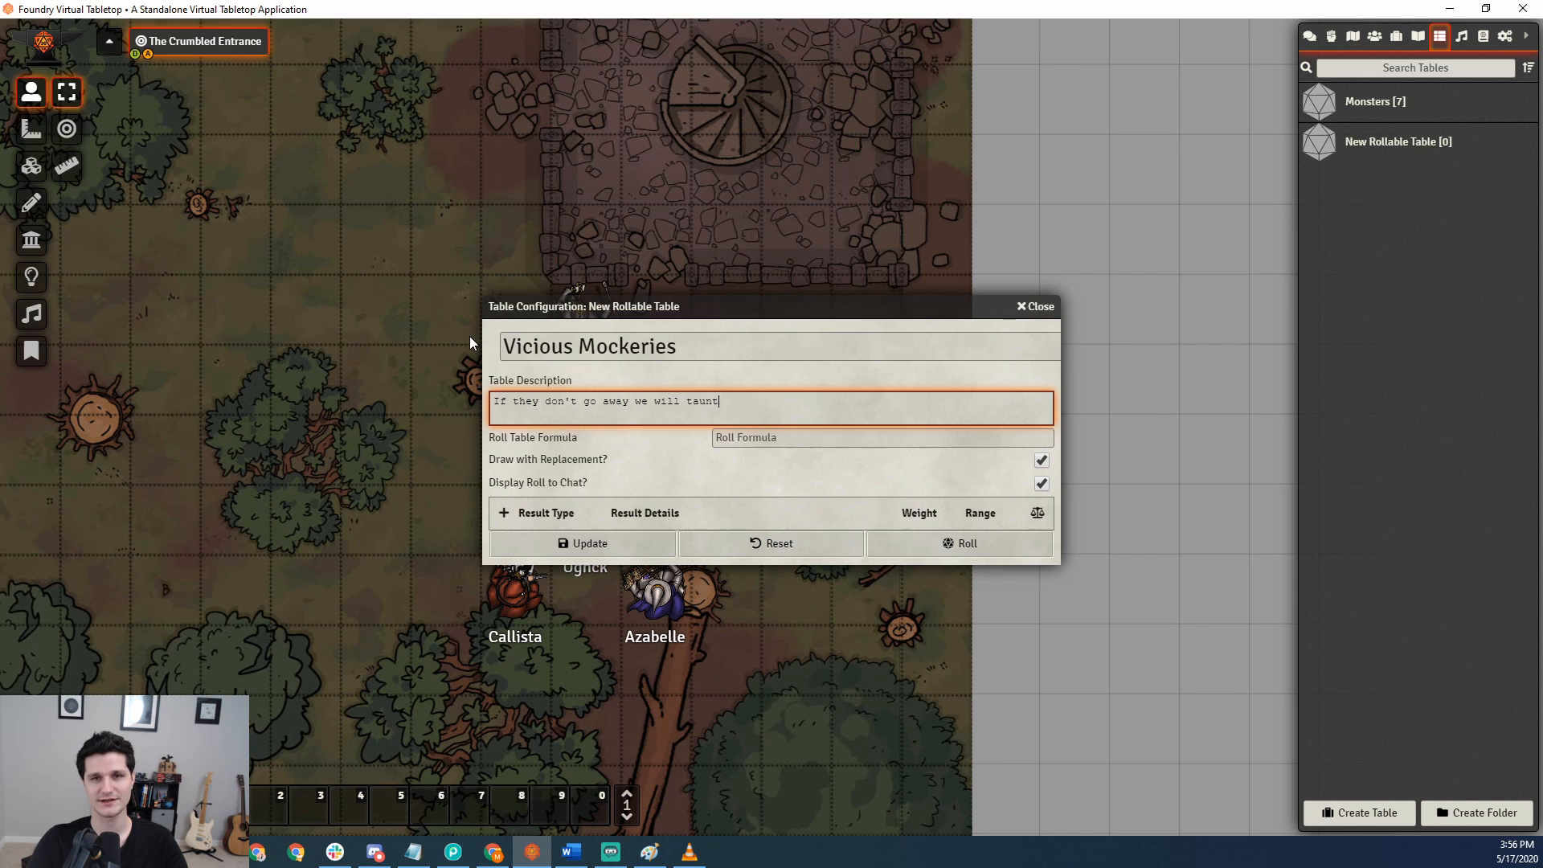
text( them a second time.)
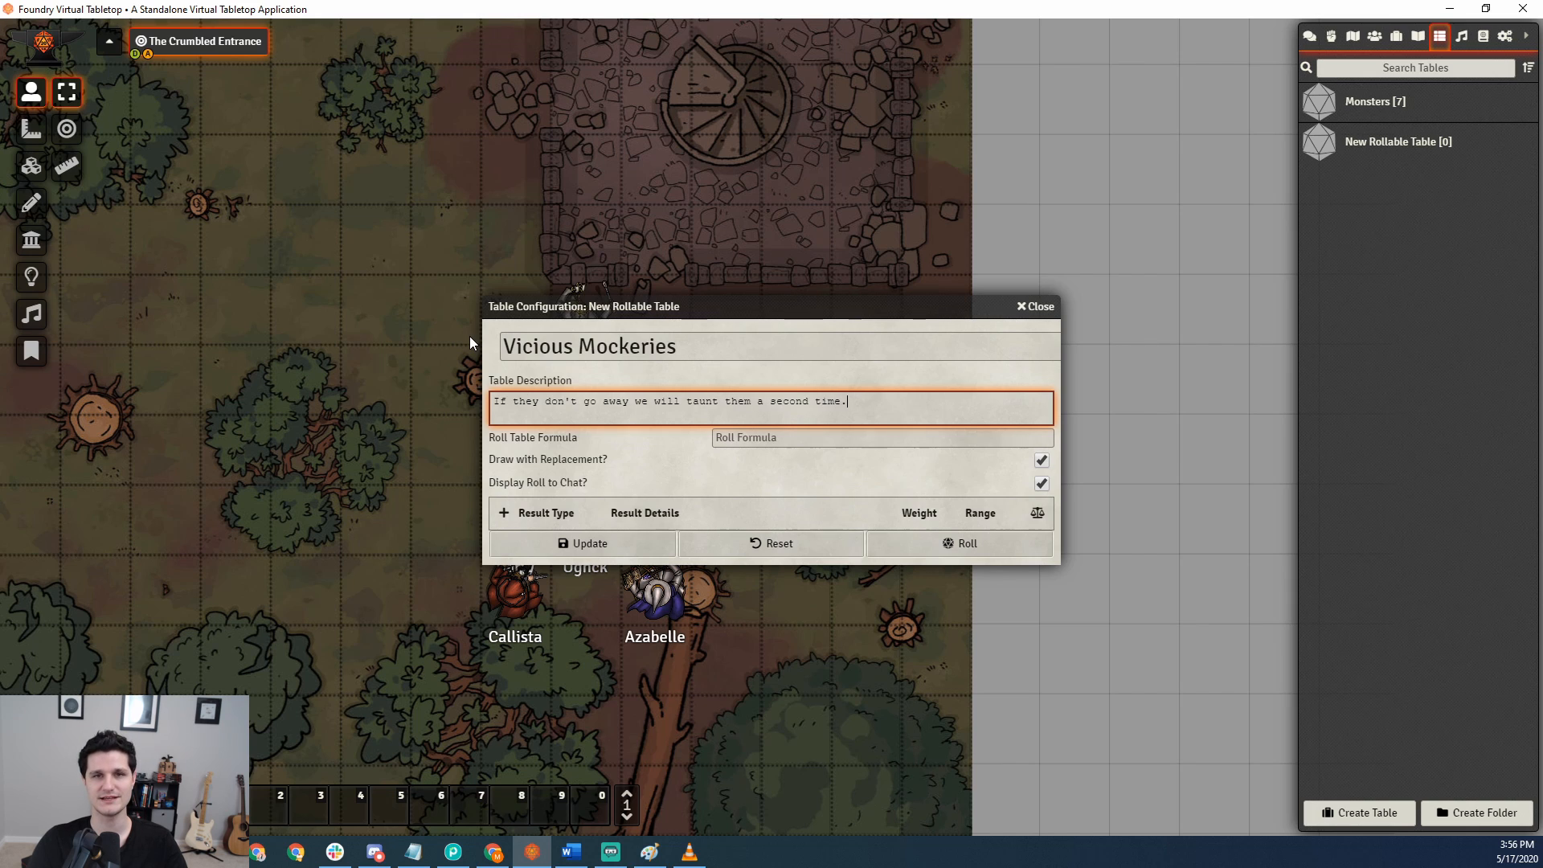
Show the chat log and set the roll table formula to 1d4.
click(758, 438)
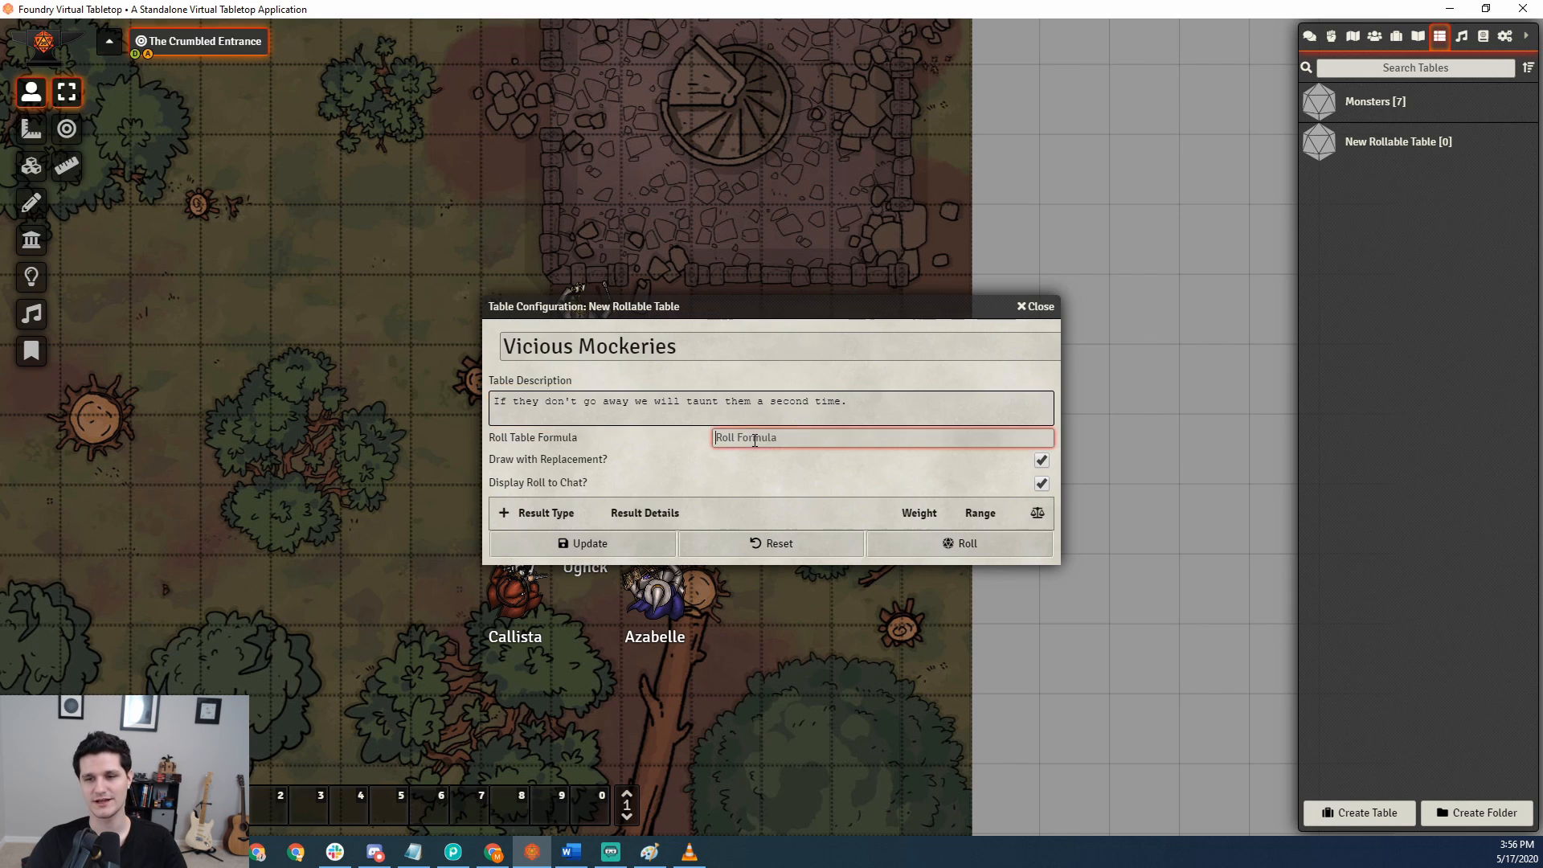
click(649, 446)
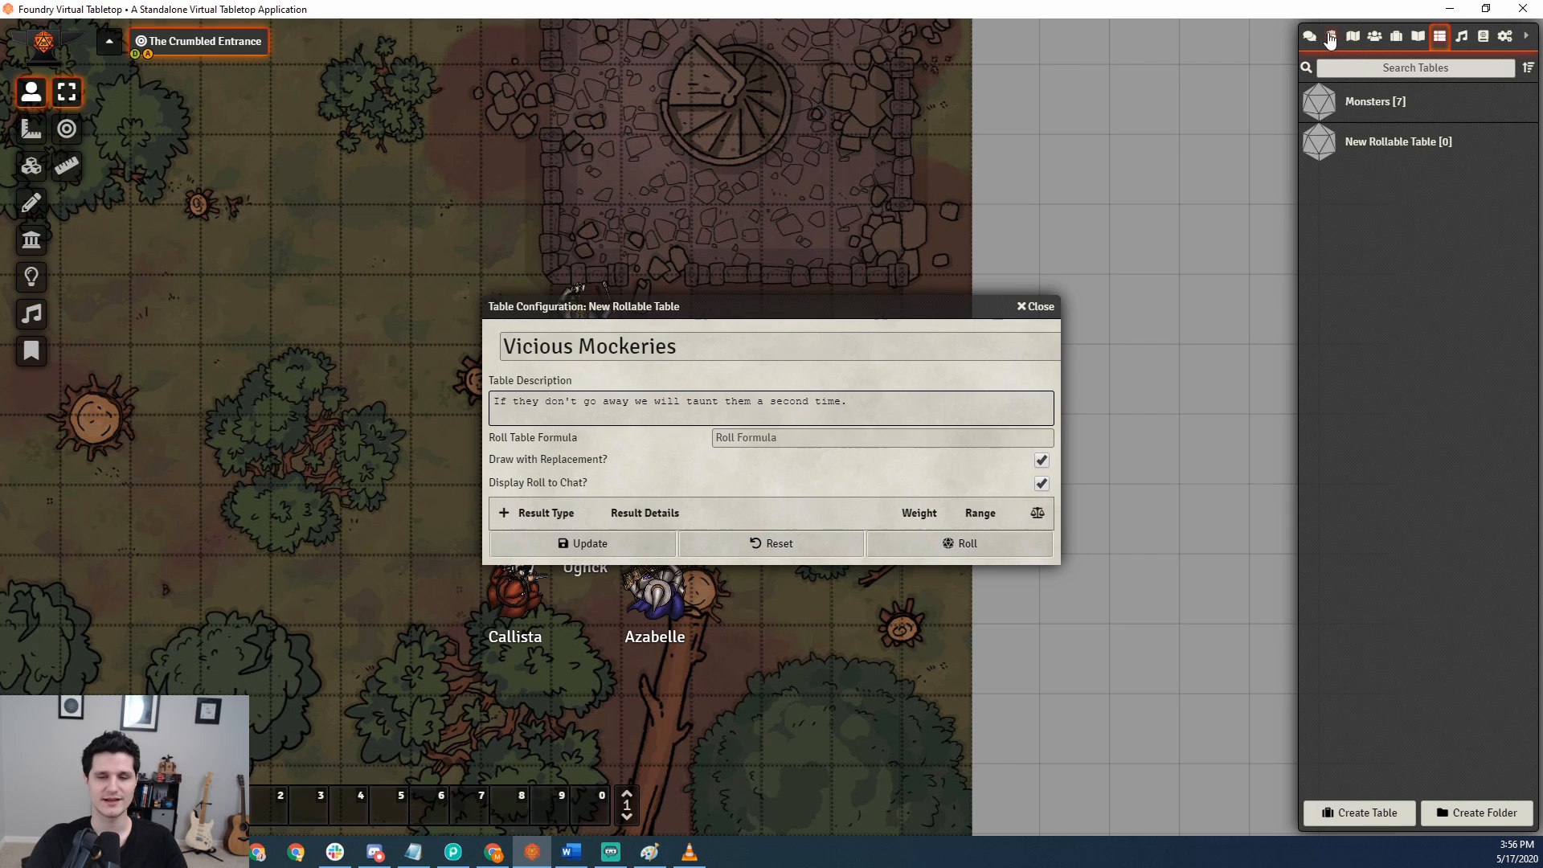
click(1311, 38)
click(774, 436)
text(1d4)
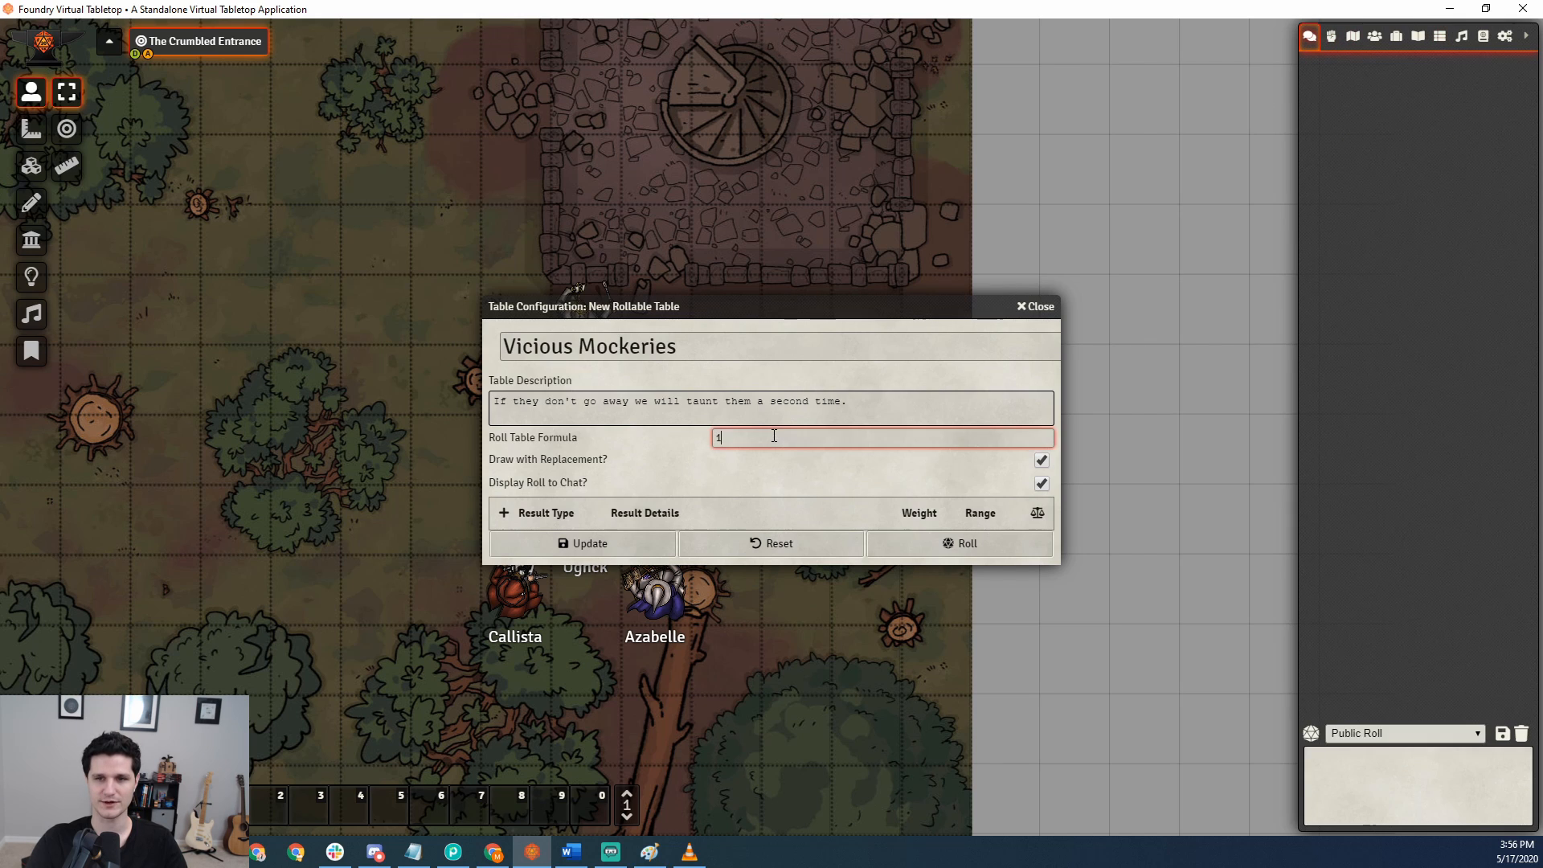
click(664, 442)
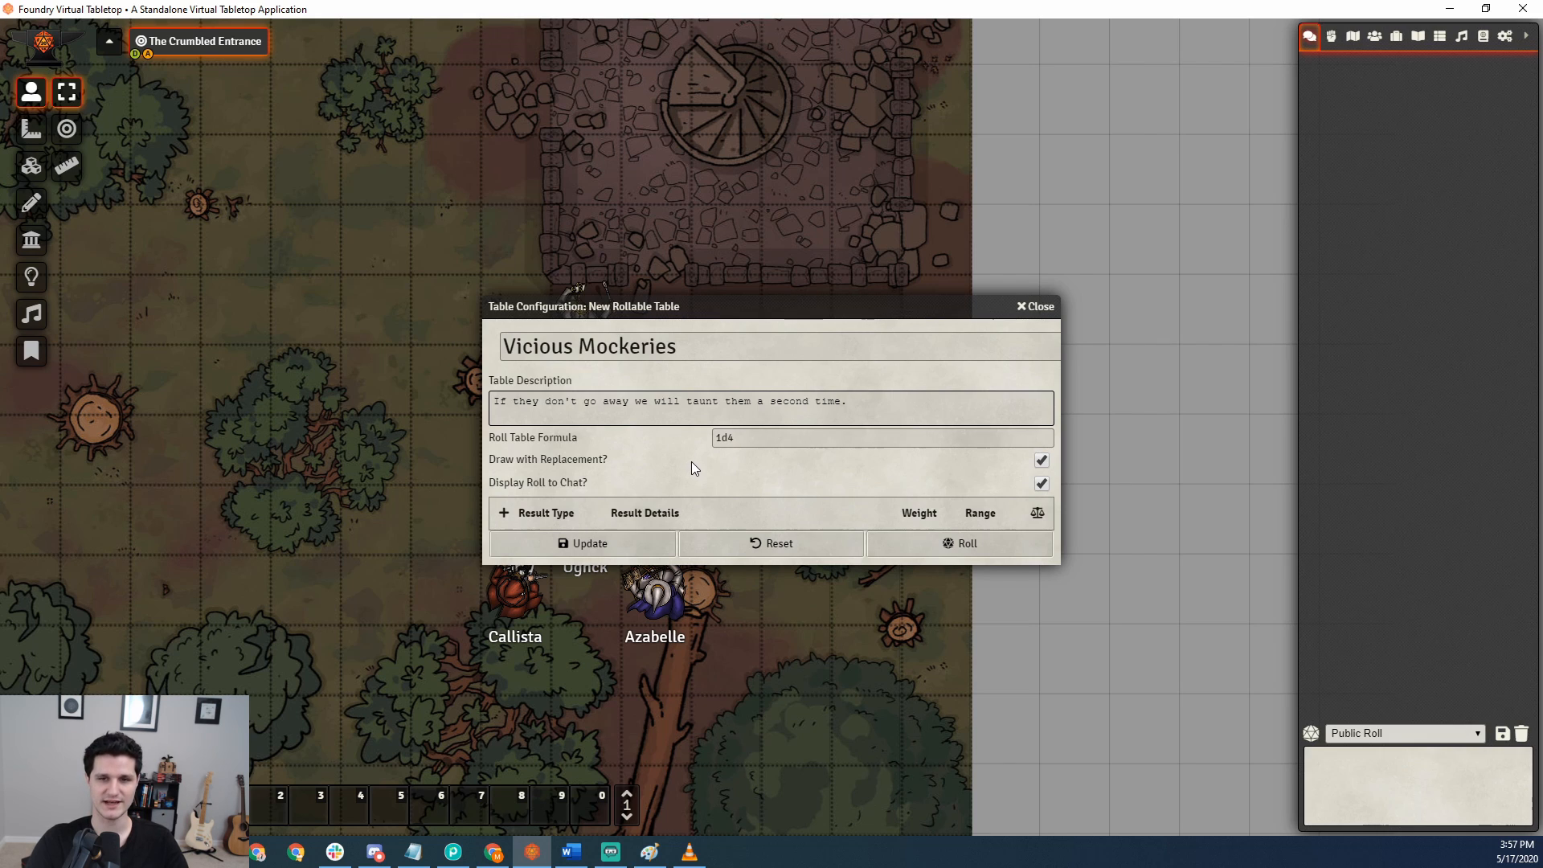
click(923, 542)
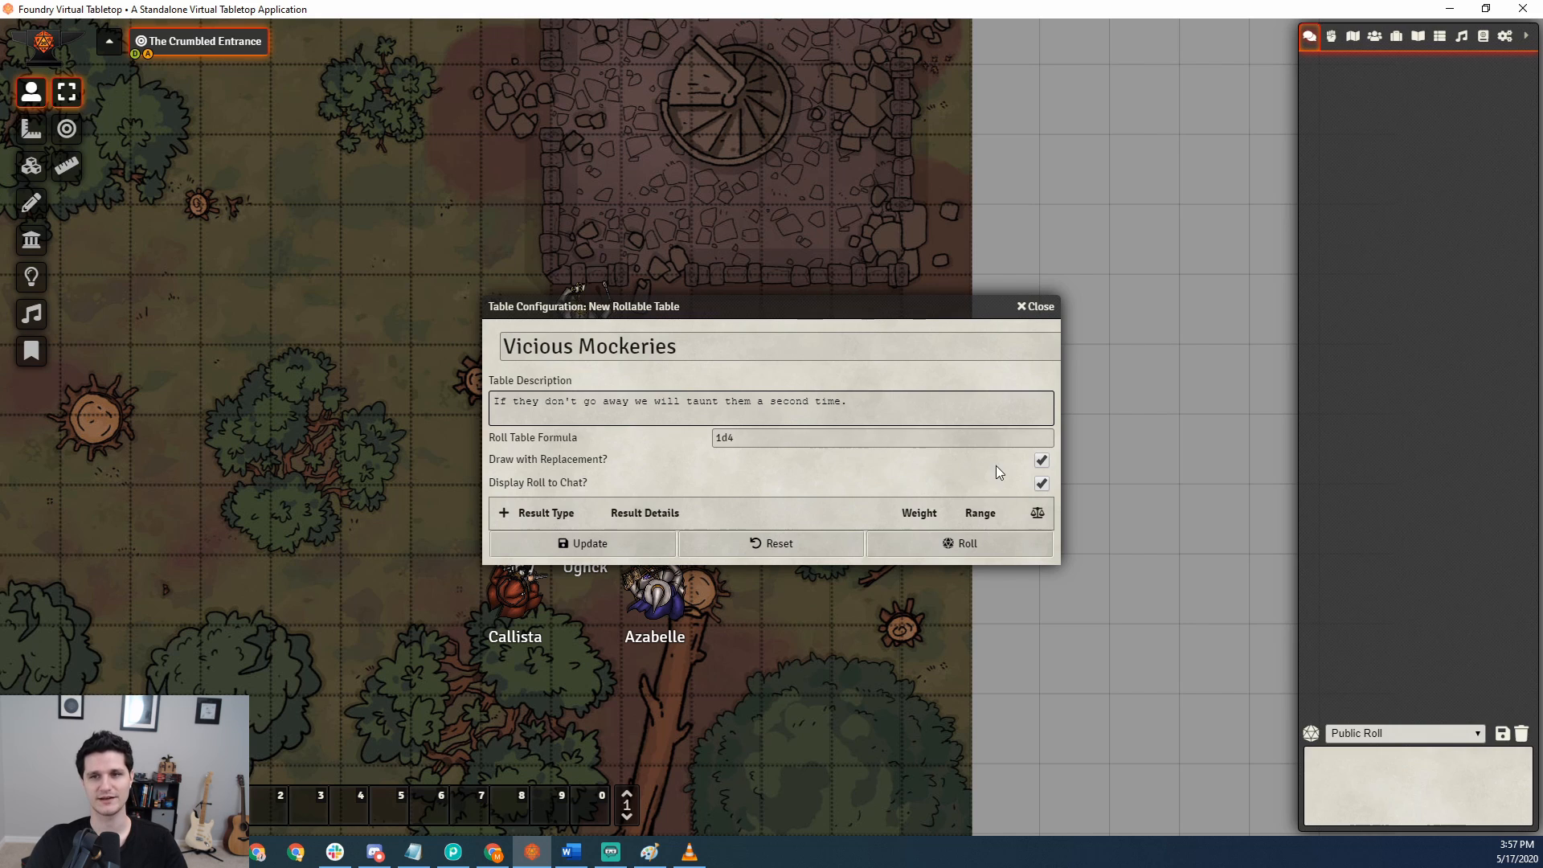
click(1042, 461)
click(1041, 460)
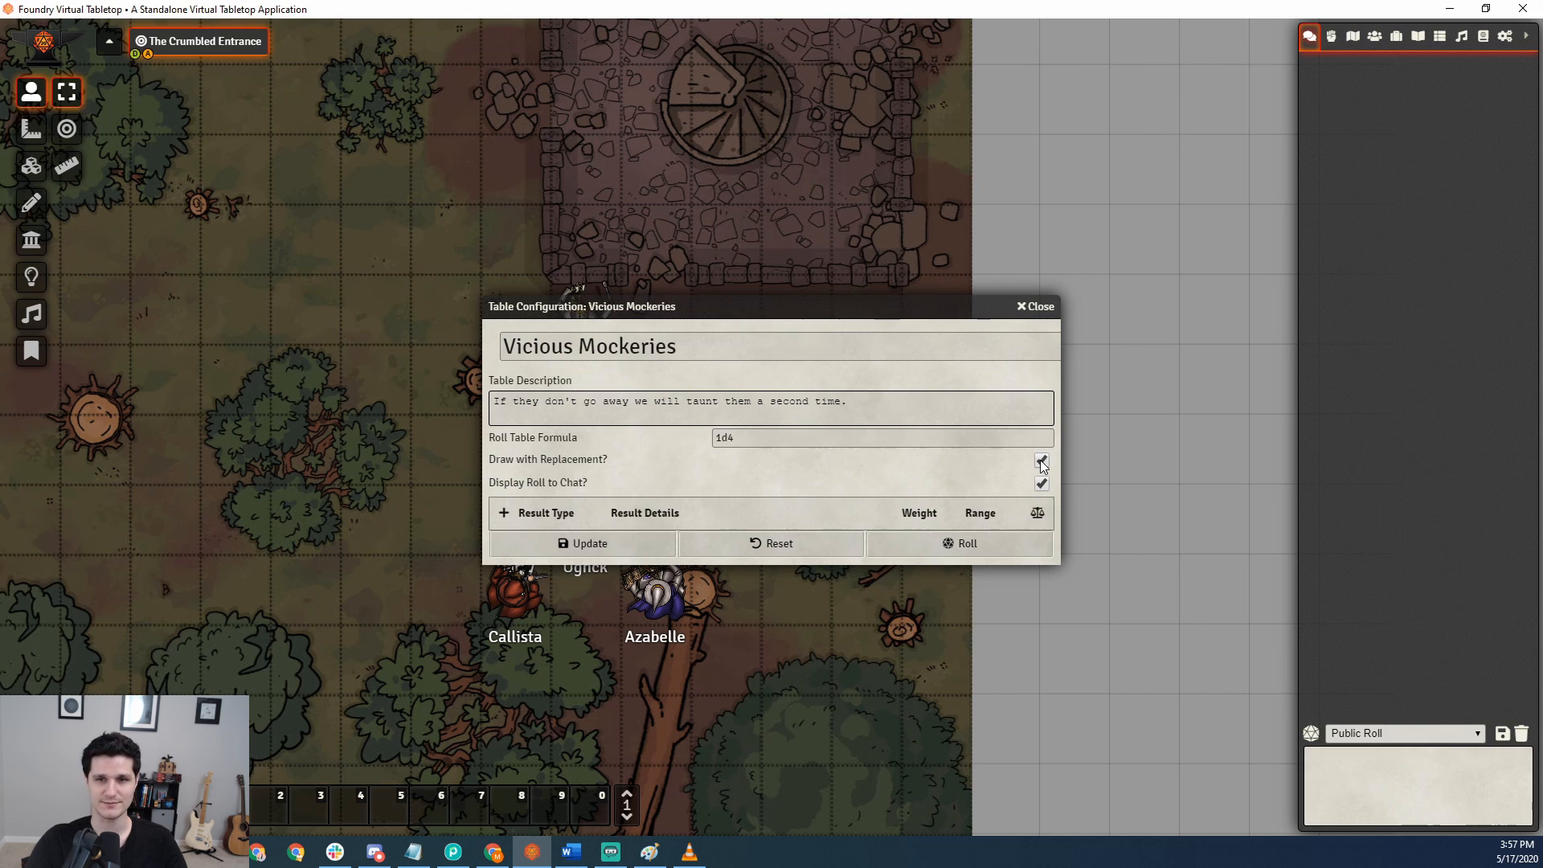
click(1041, 461)
click(1040, 462)
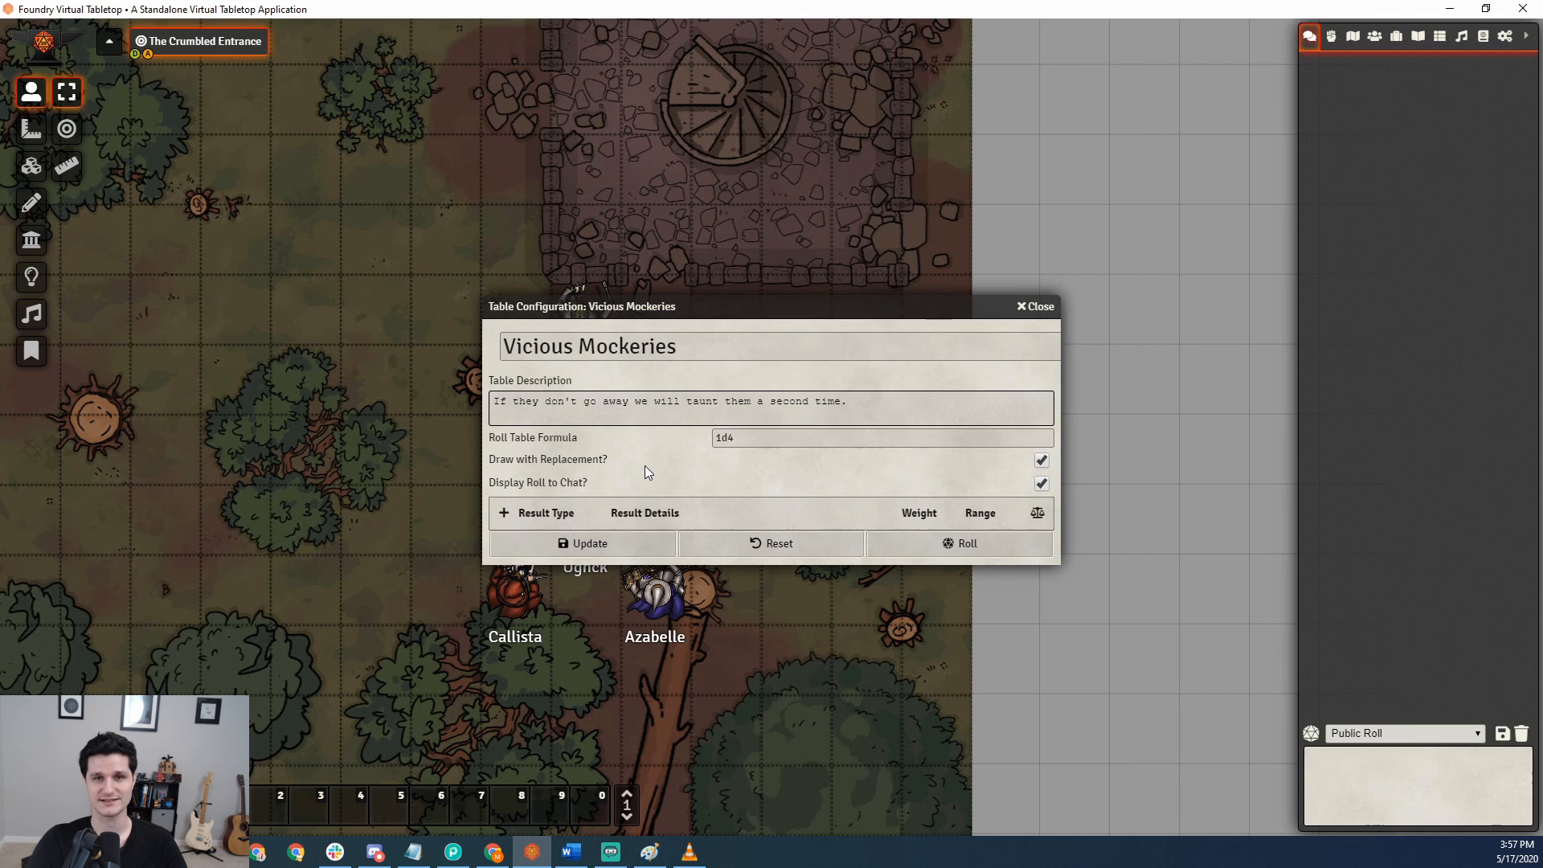
Add a first text result to the table reading "Your mother was a hamster".
click(504, 513)
click(701, 540)
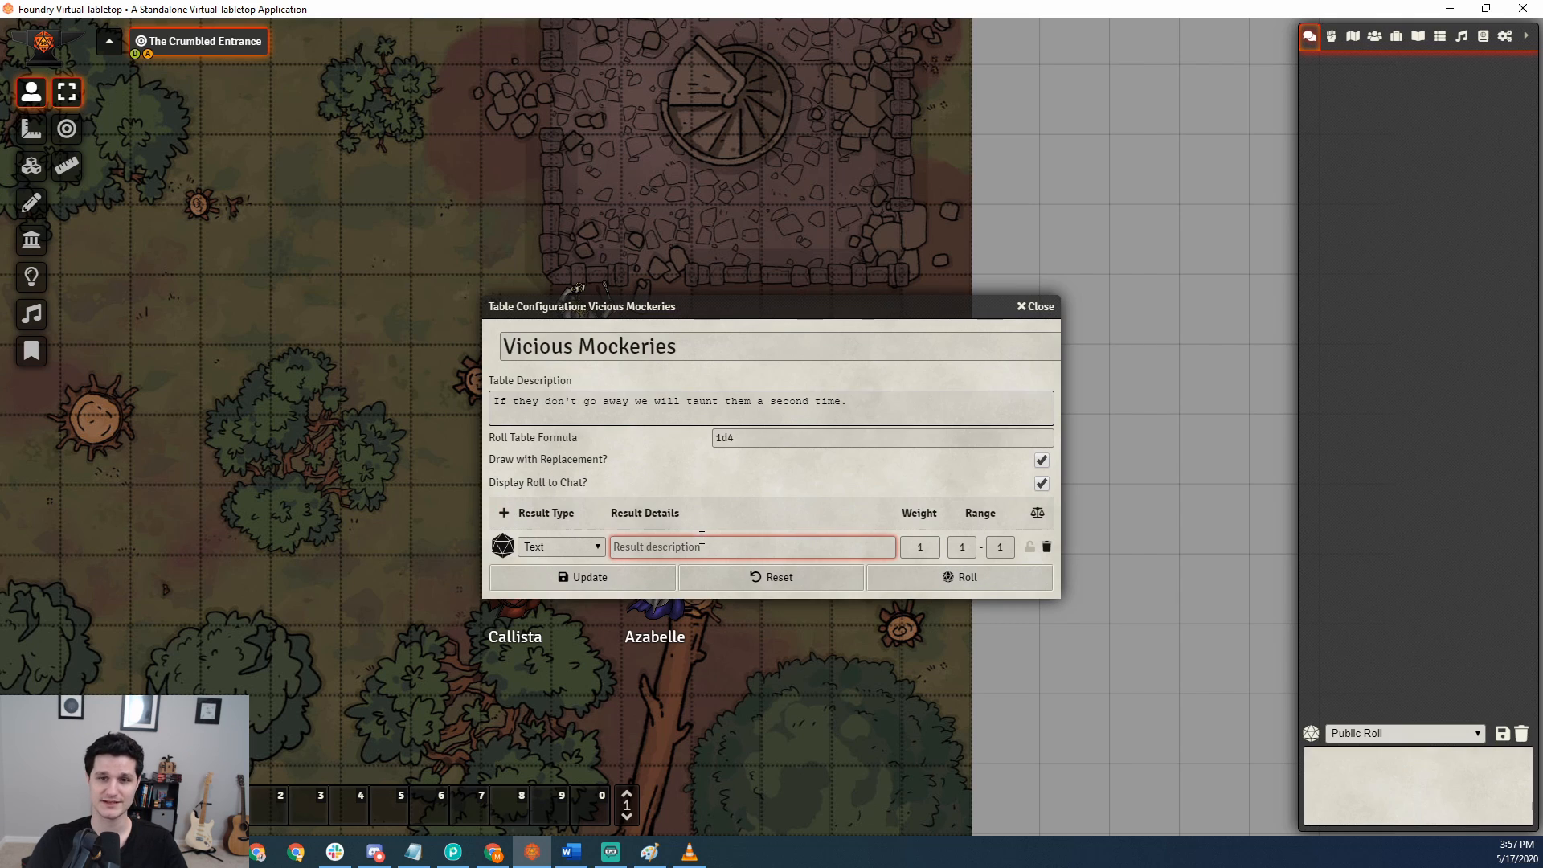
text(Your mother was a)
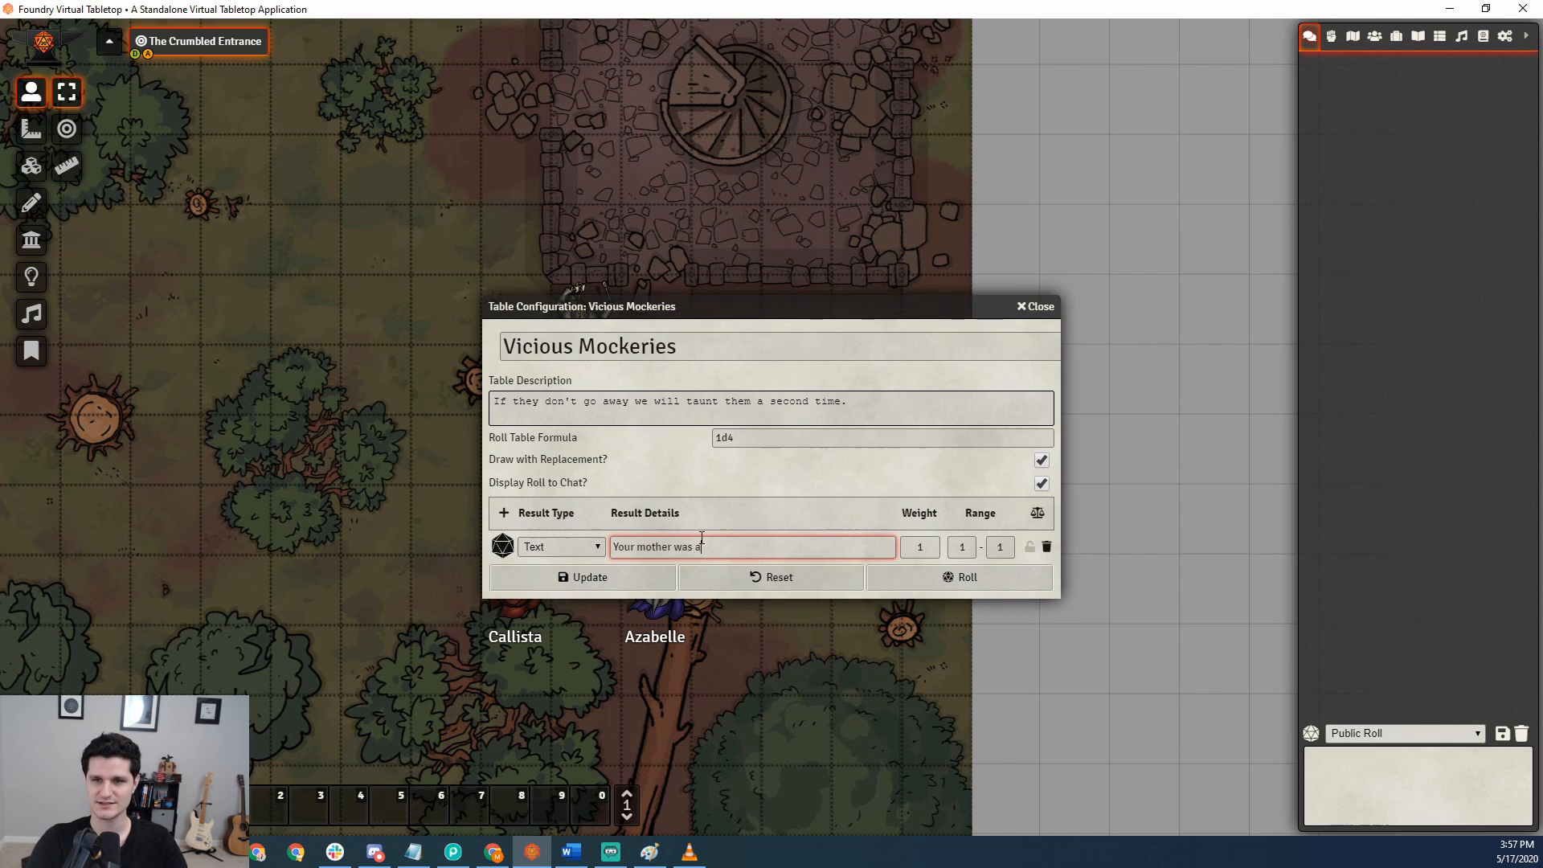
text( hamster)
Add three more text results and describe the second result as "Your father smelt of elderberries".
click(503, 514)
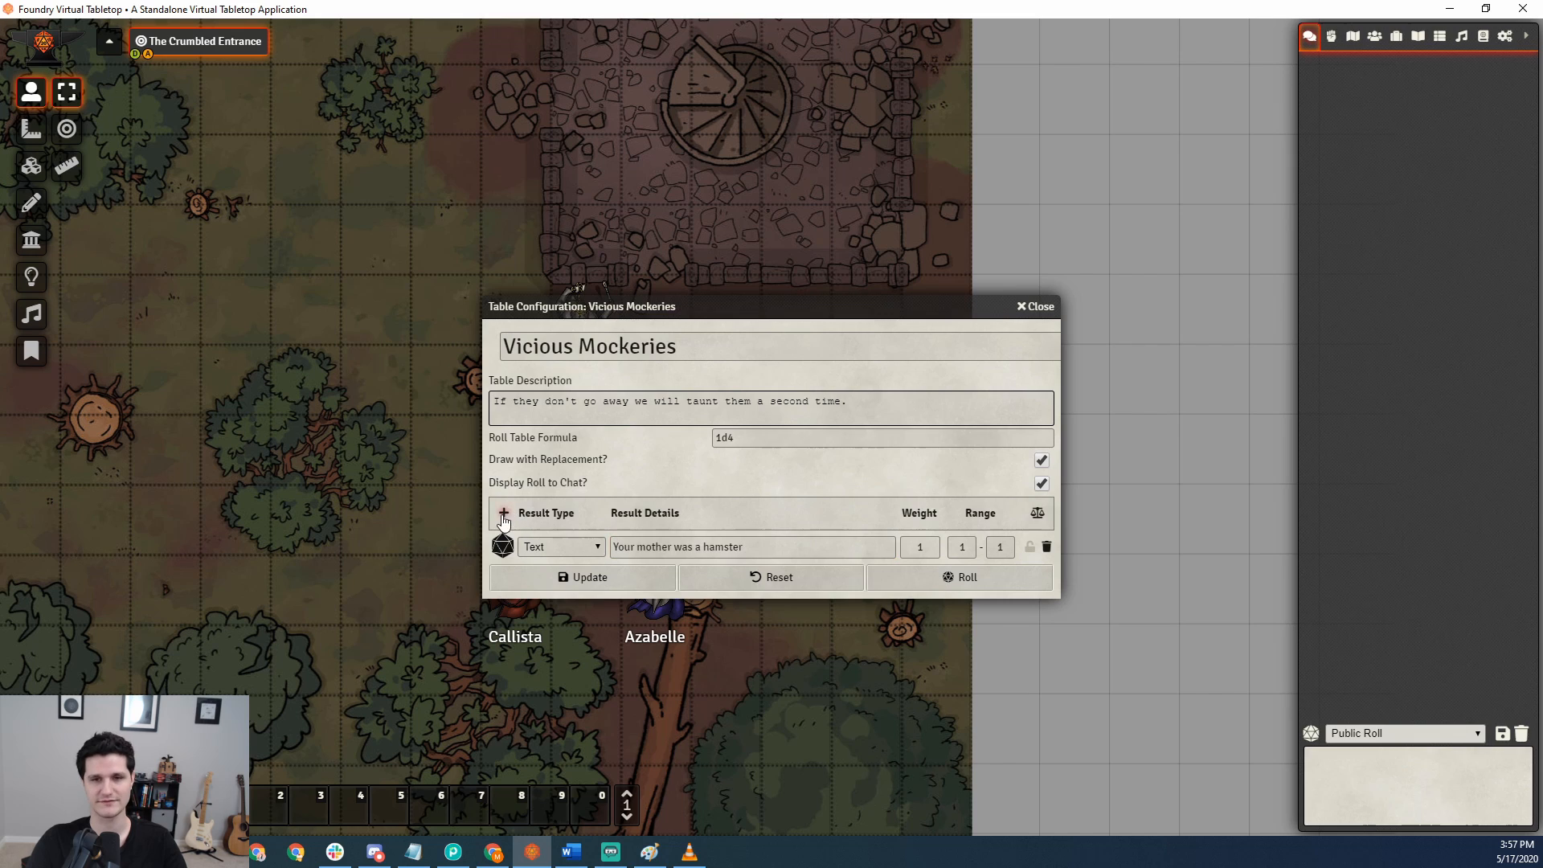
click(502, 513)
click(502, 514)
click(651, 580)
text(Your )
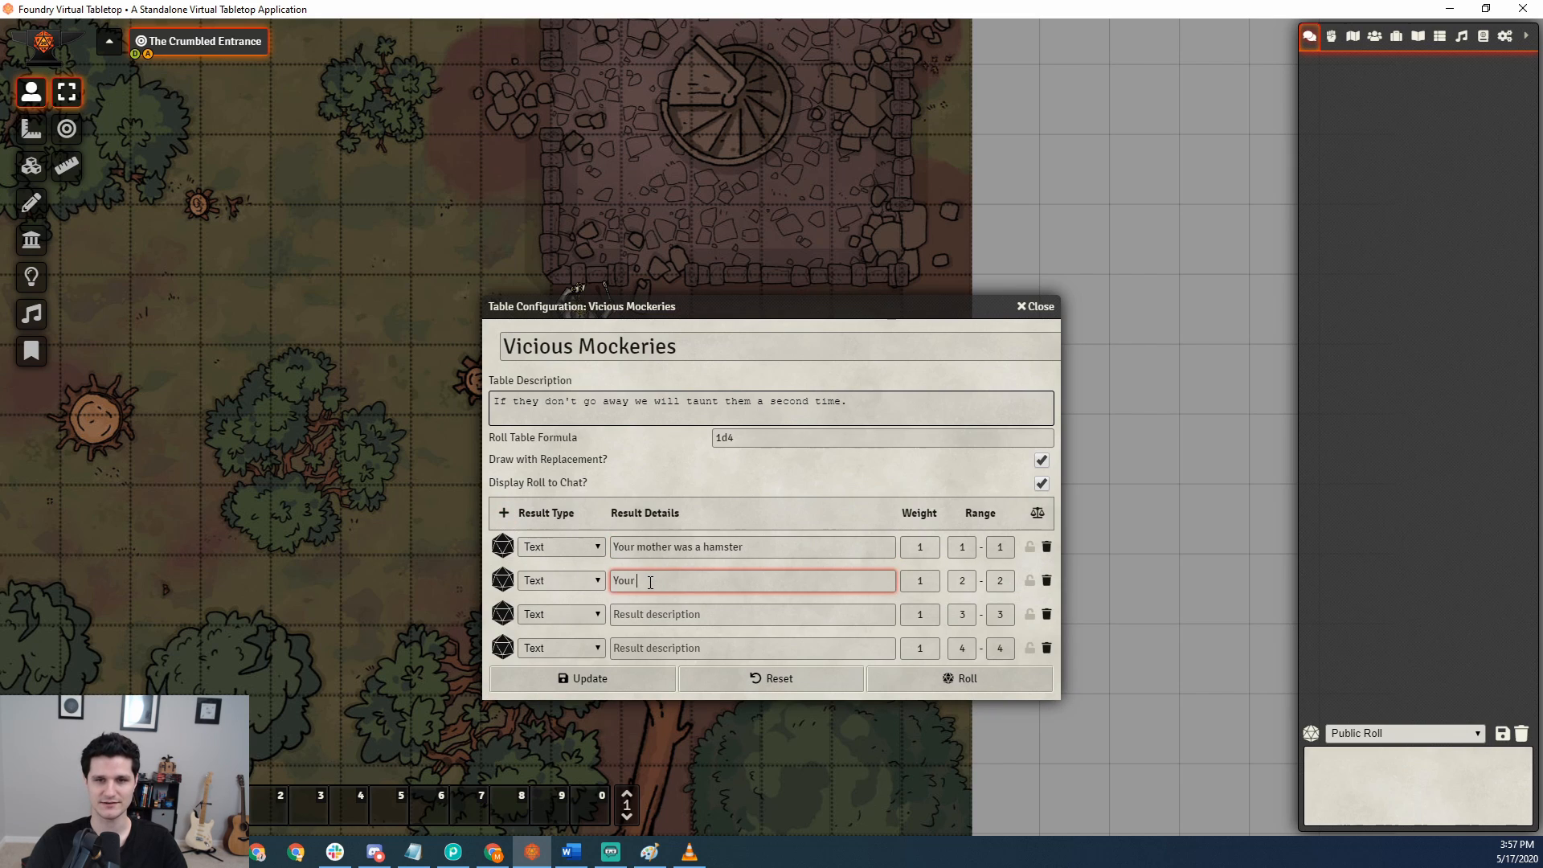
text(father smelt of elderberries)
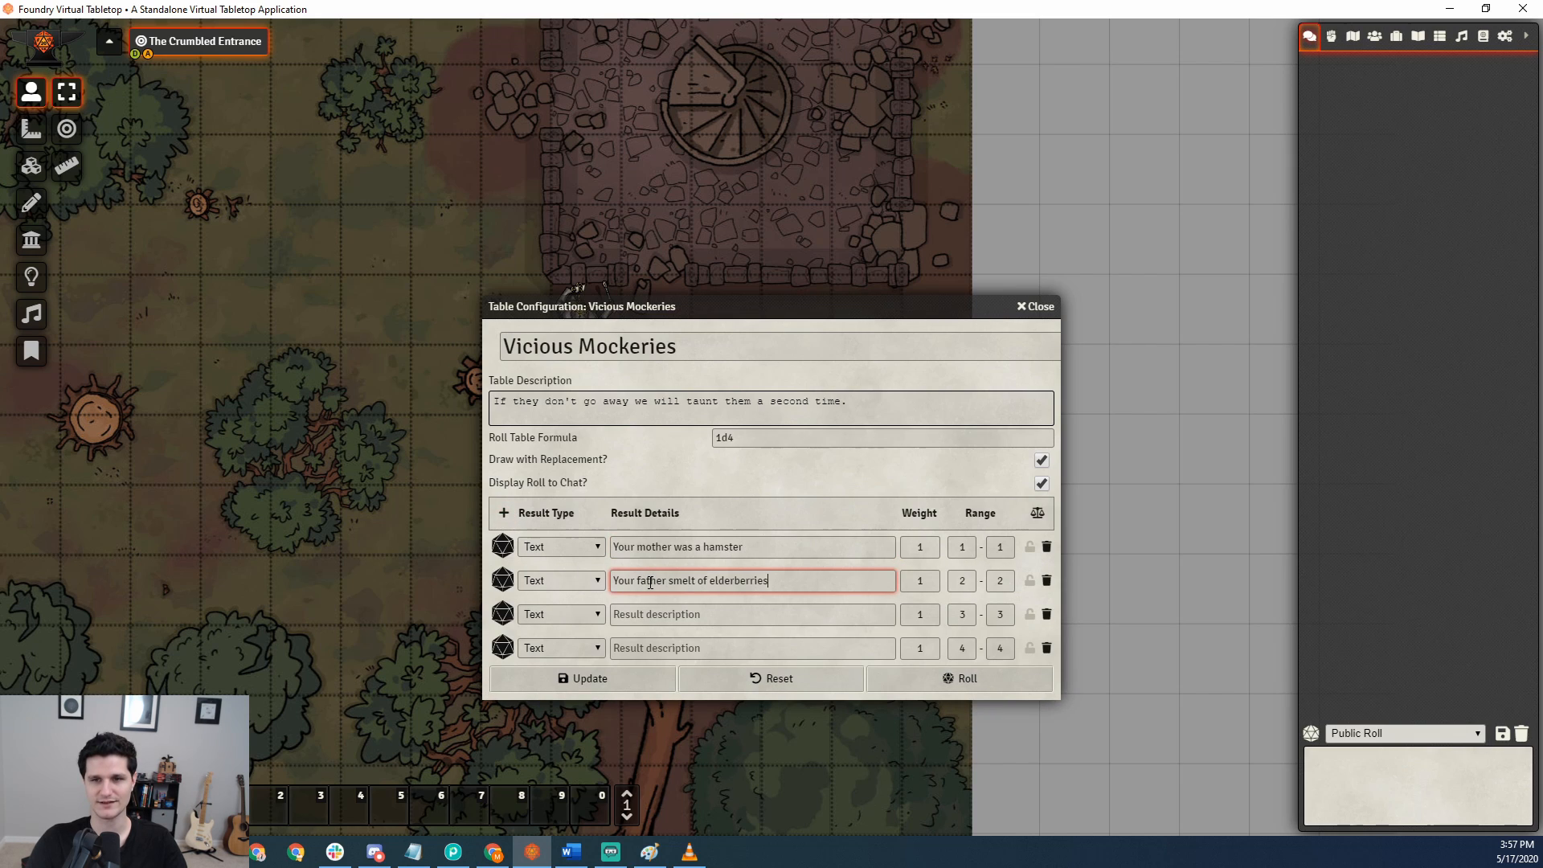
Describe the third result as "Go and boil your bottoms sons of a silly person" and the fourth as "I blow my nose at you".
click(659, 614)
text(Go and bo)
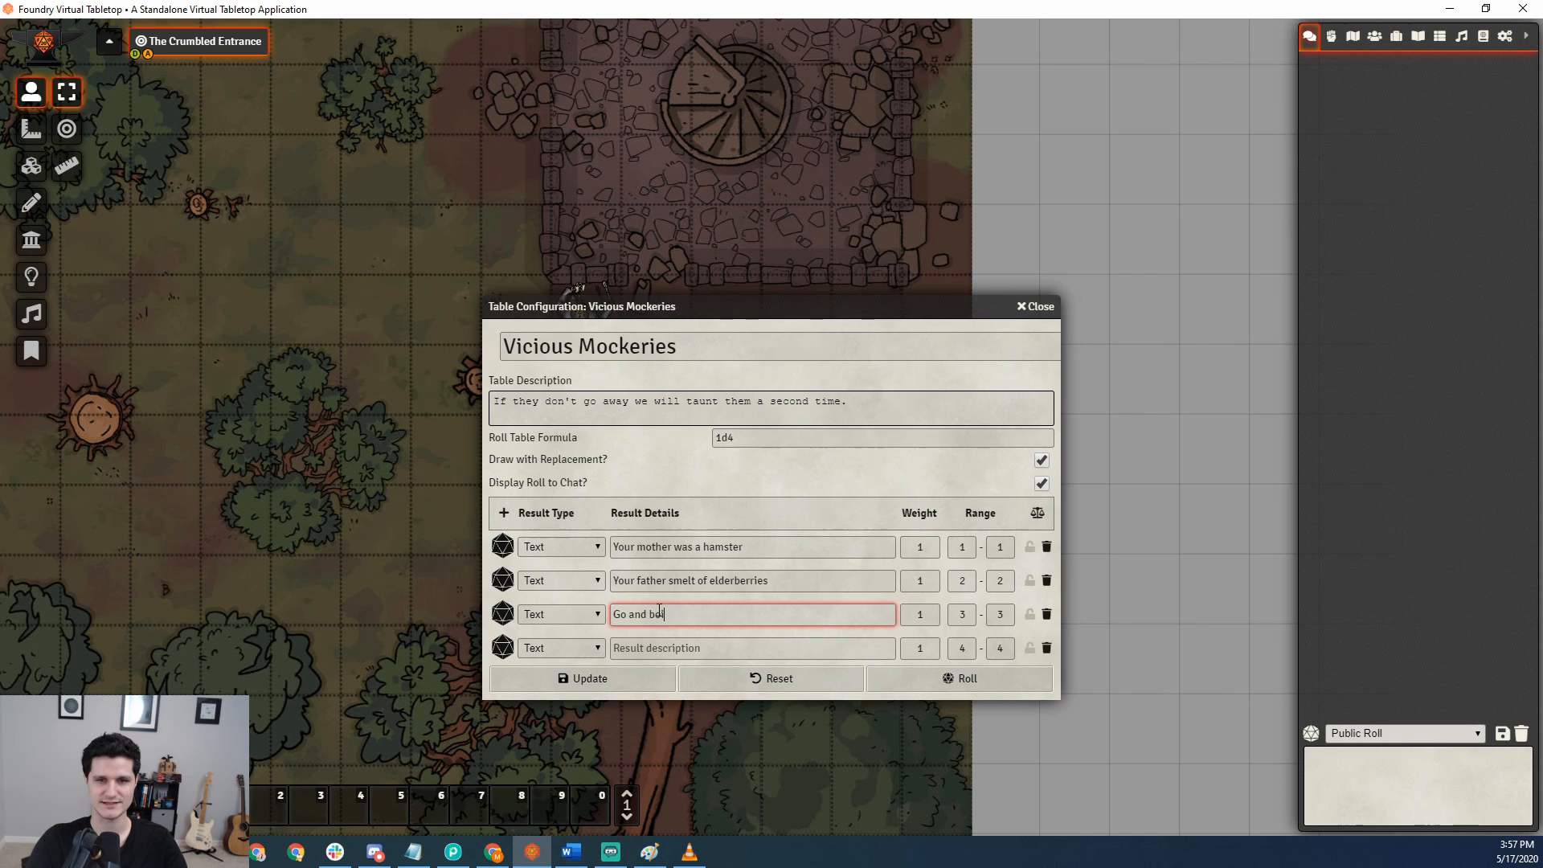
text(il your bottoms sons of a s)
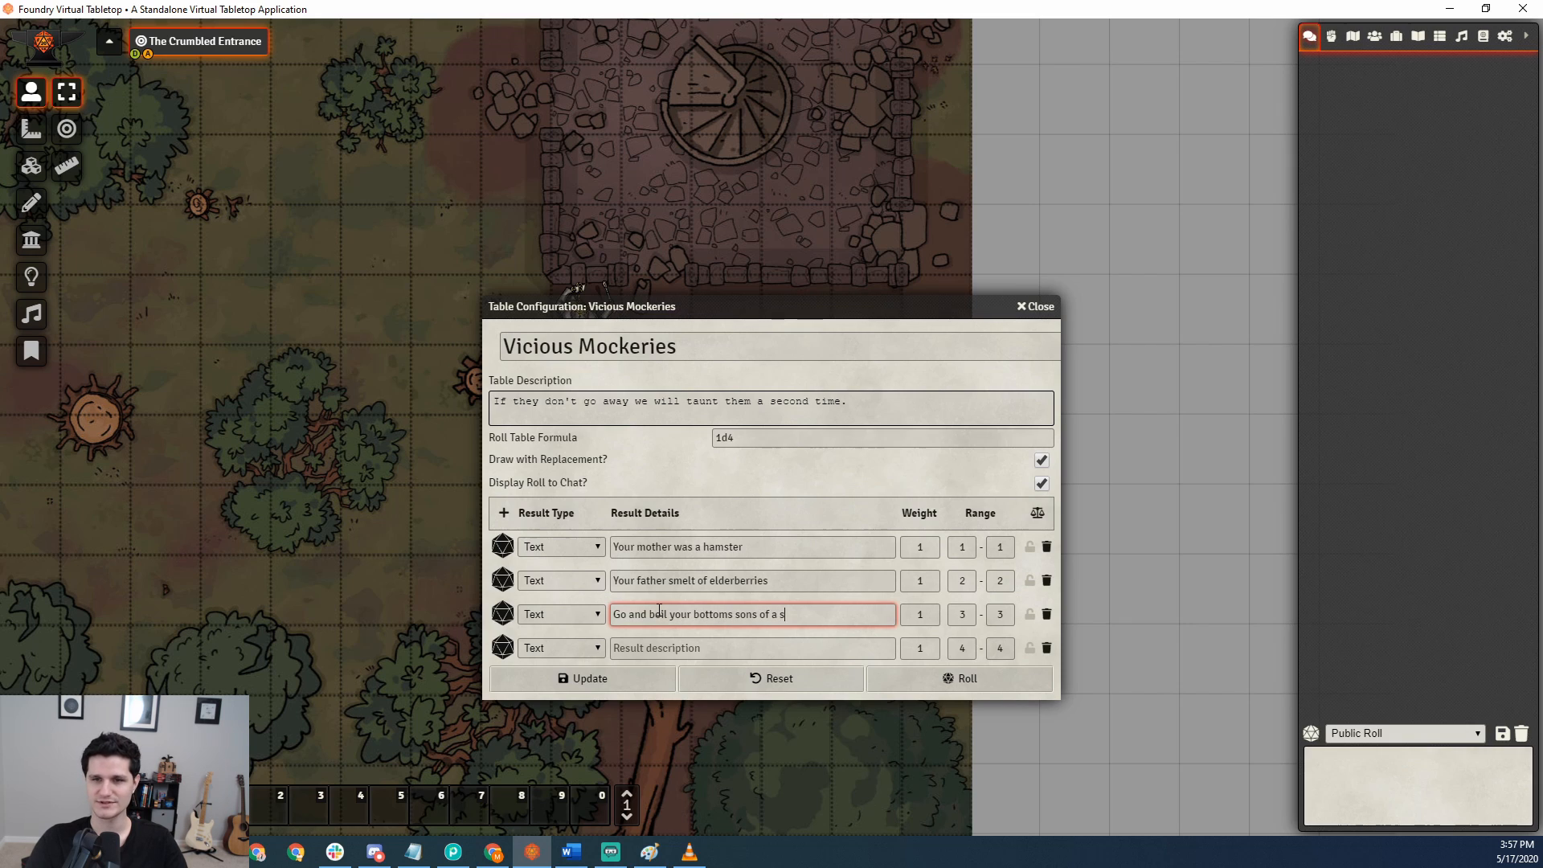
text(illy porson)
click(640, 648)
text(I blow my nose at you)
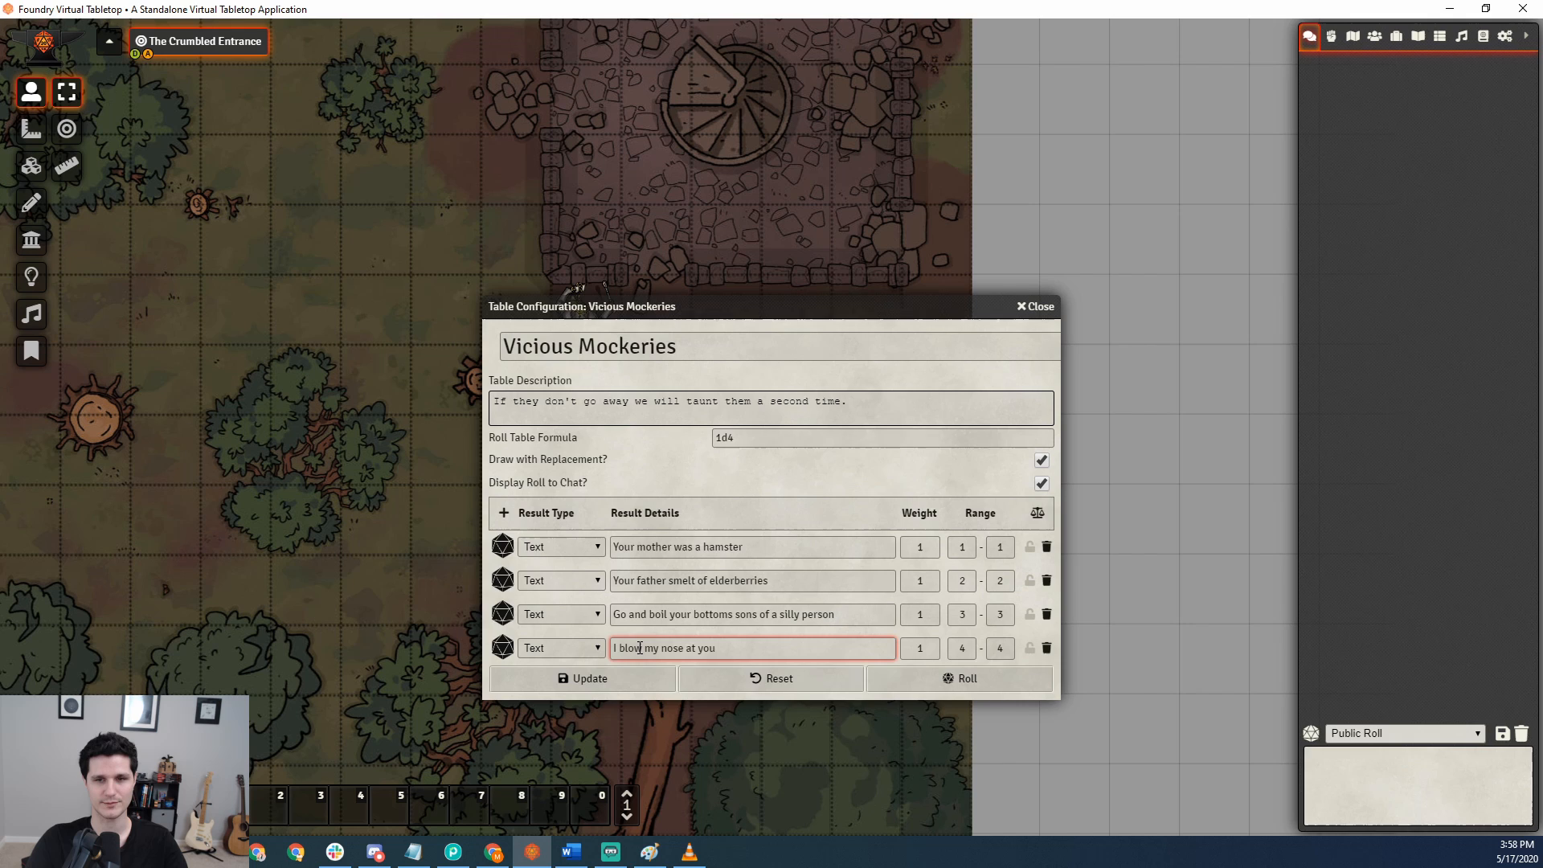
Roll the table twice with replacement, and twice more with Draw with Replacement turned off.
click(942, 677)
click(944, 677)
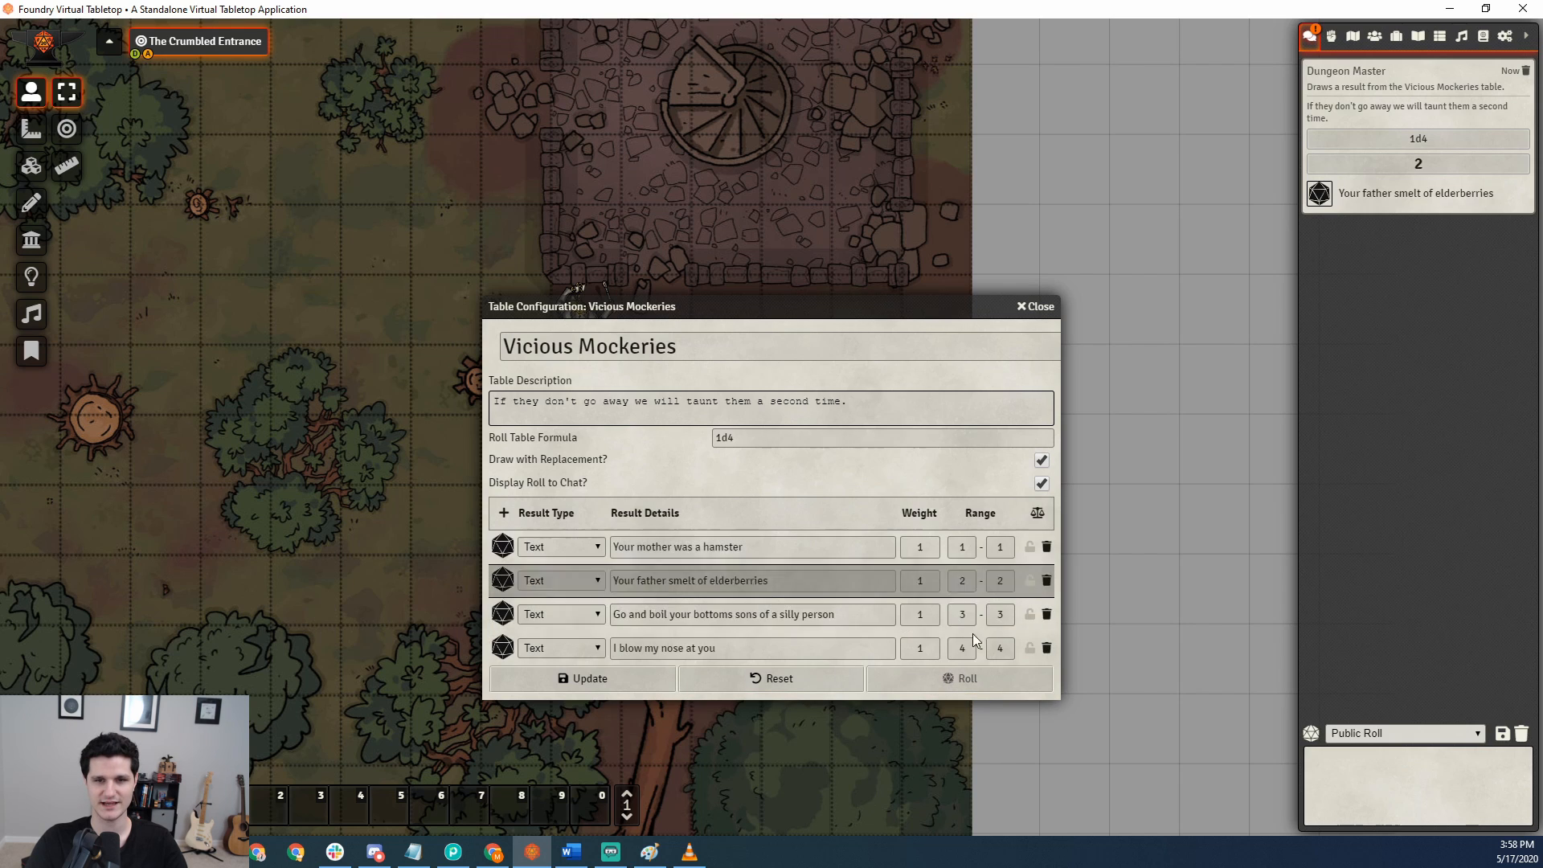
click(1041, 460)
click(986, 677)
click(986, 676)
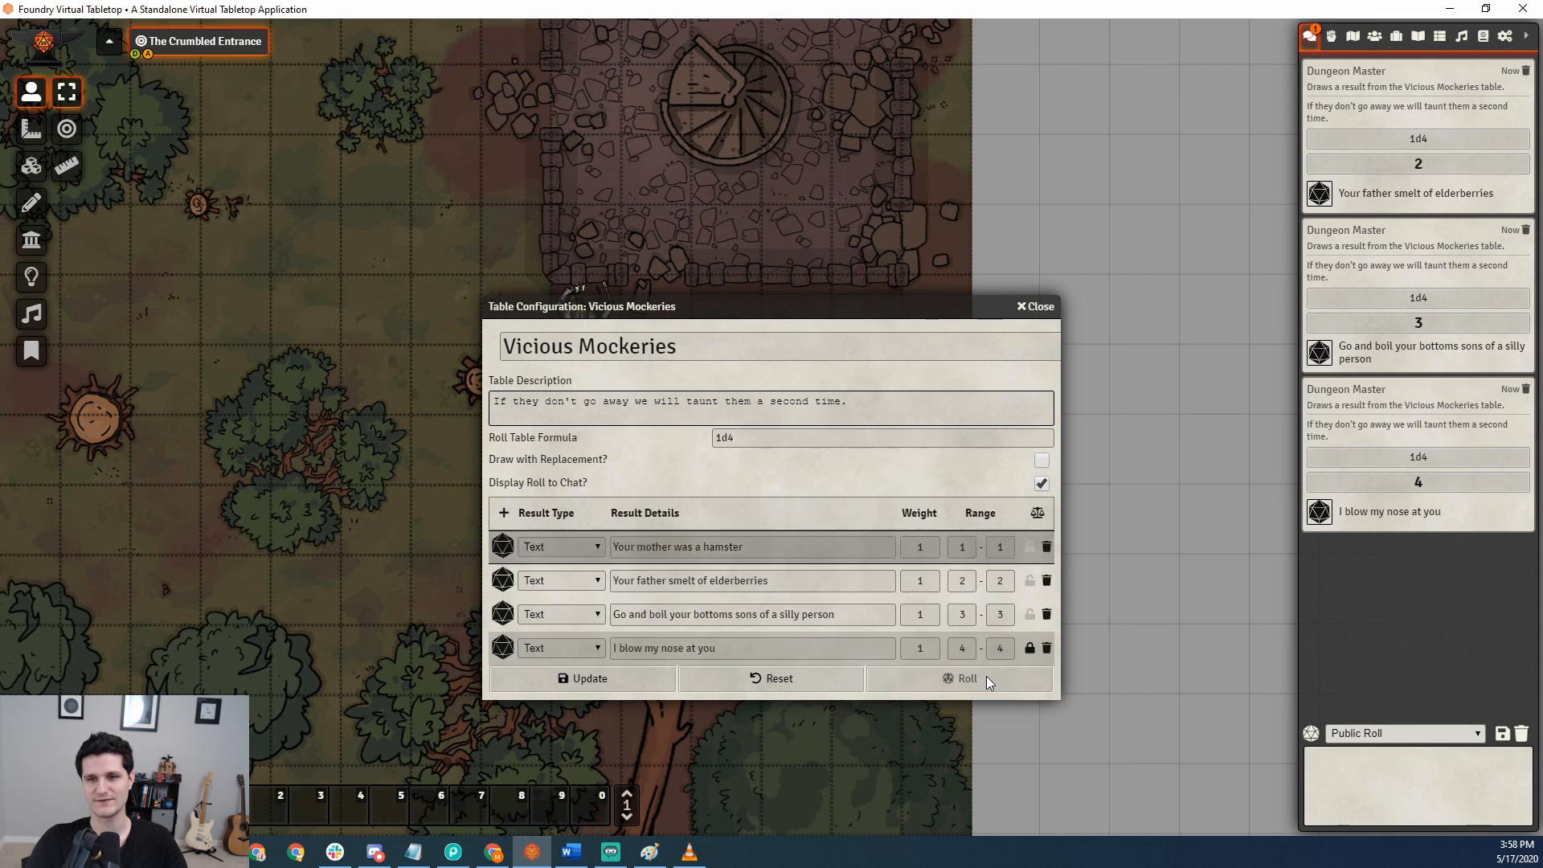
Clear the fourth result's drawn status, roll again, and toggle the third result's drawn status on and off.
click(1031, 649)
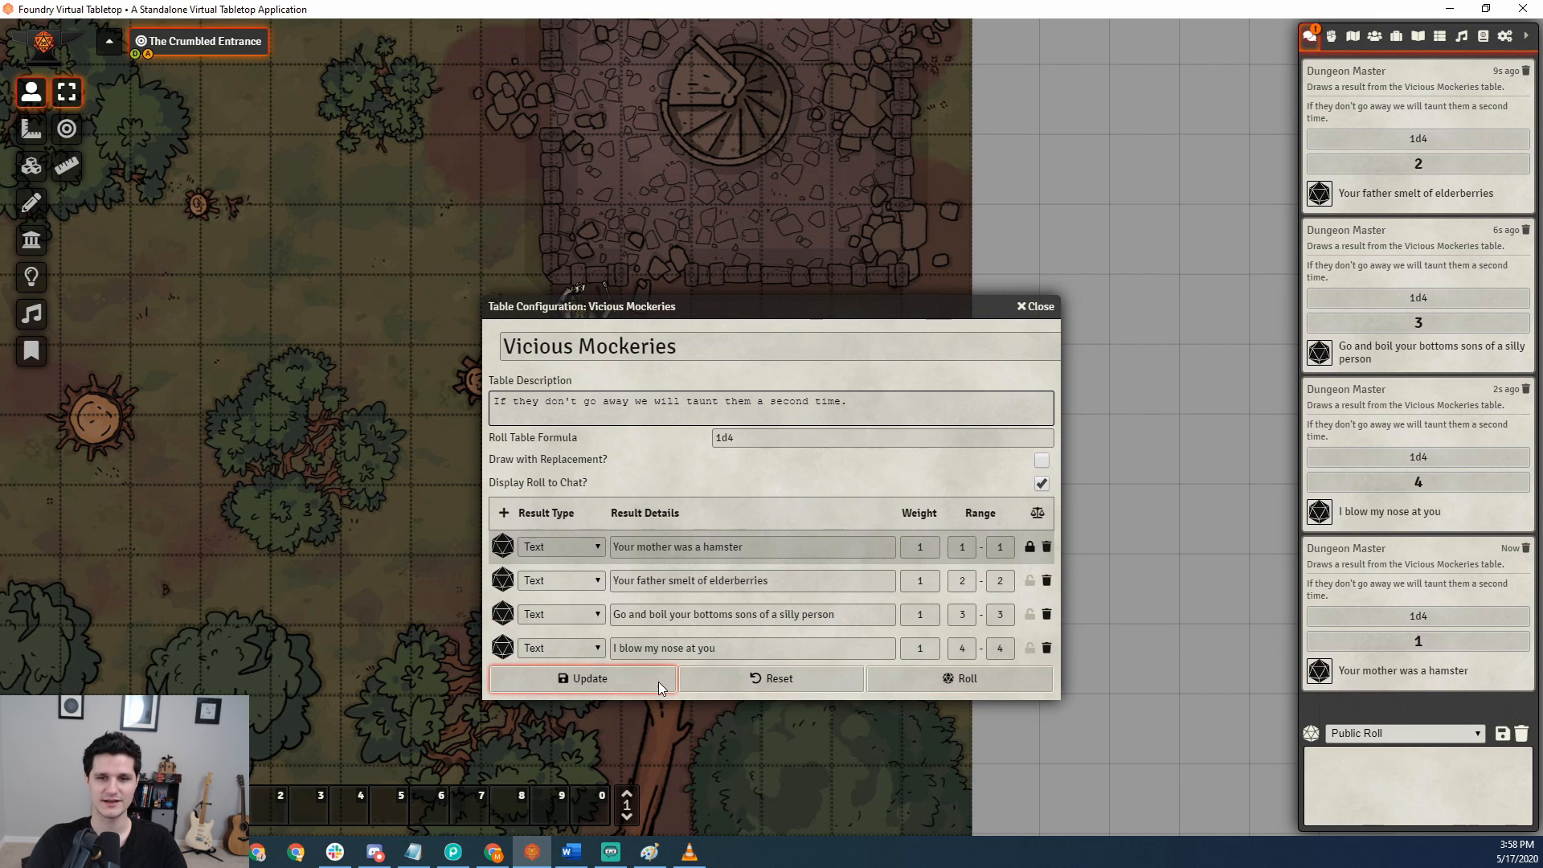
click(884, 680)
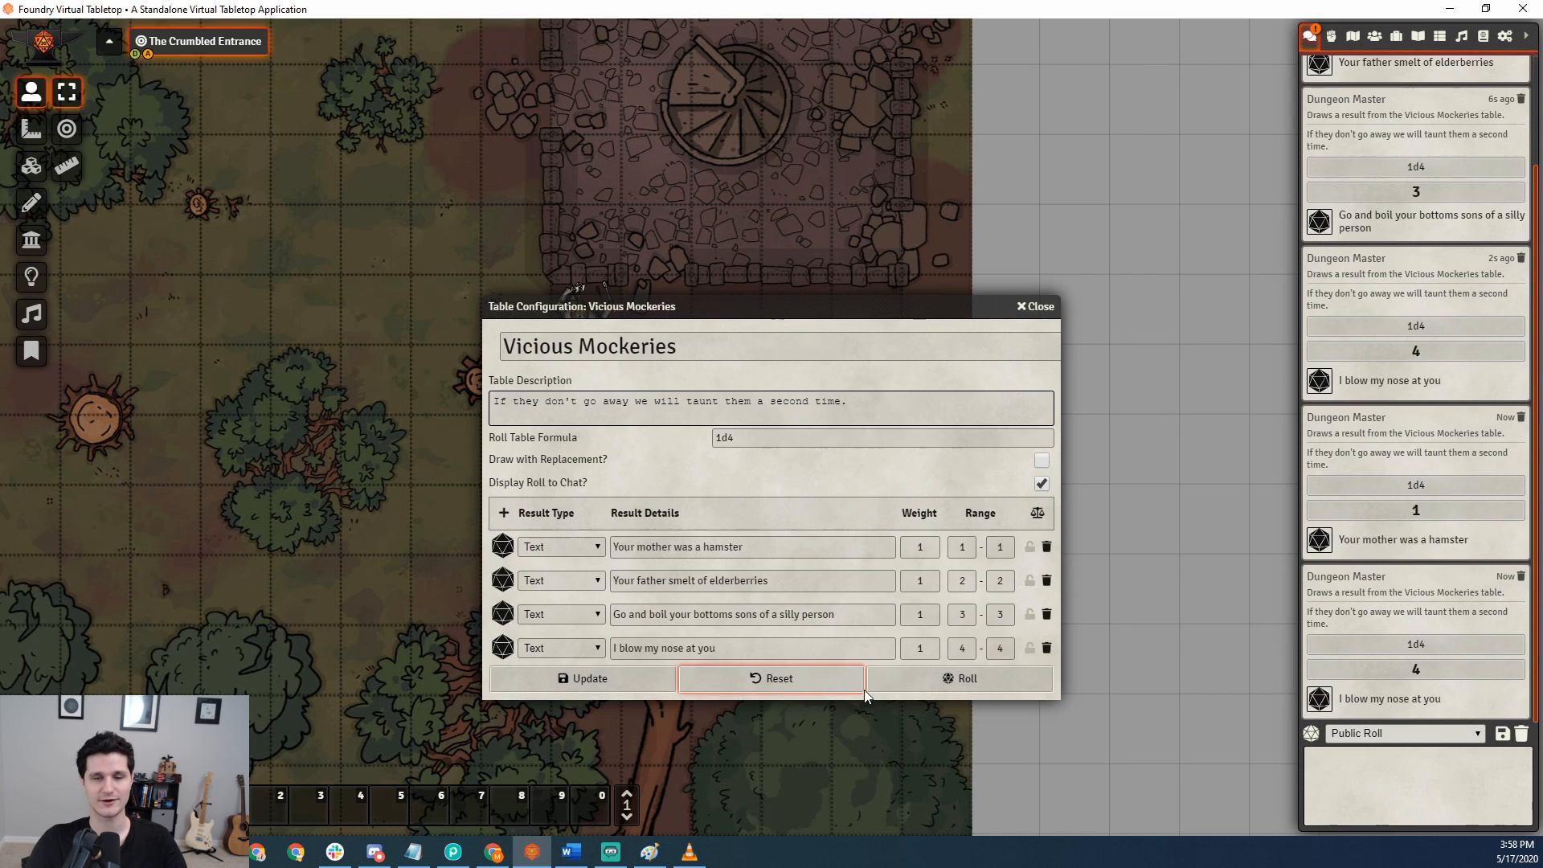
click(1030, 614)
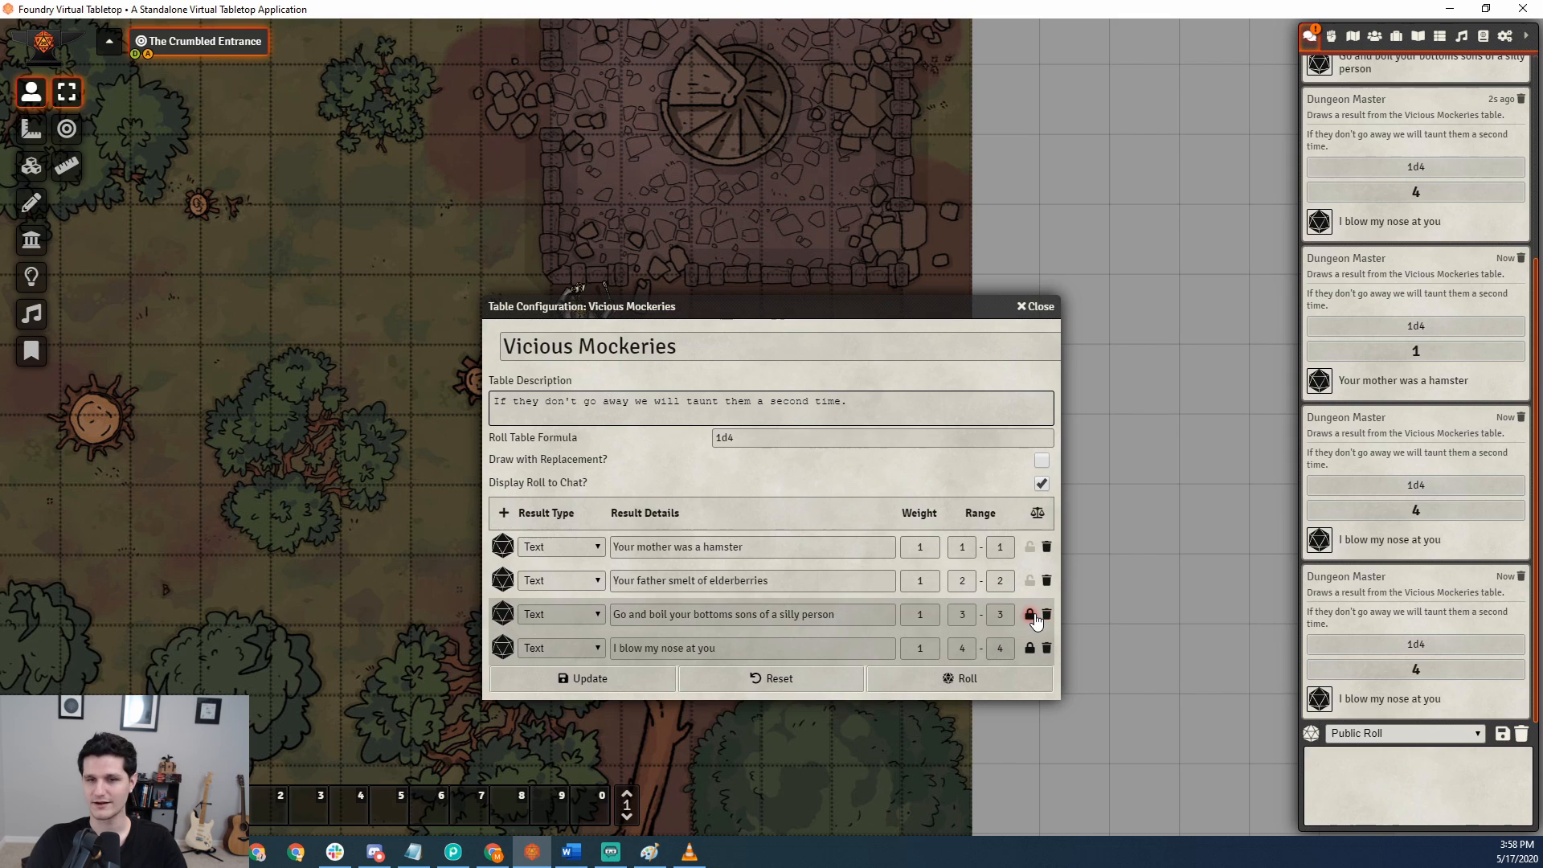
click(1031, 615)
click(947, 672)
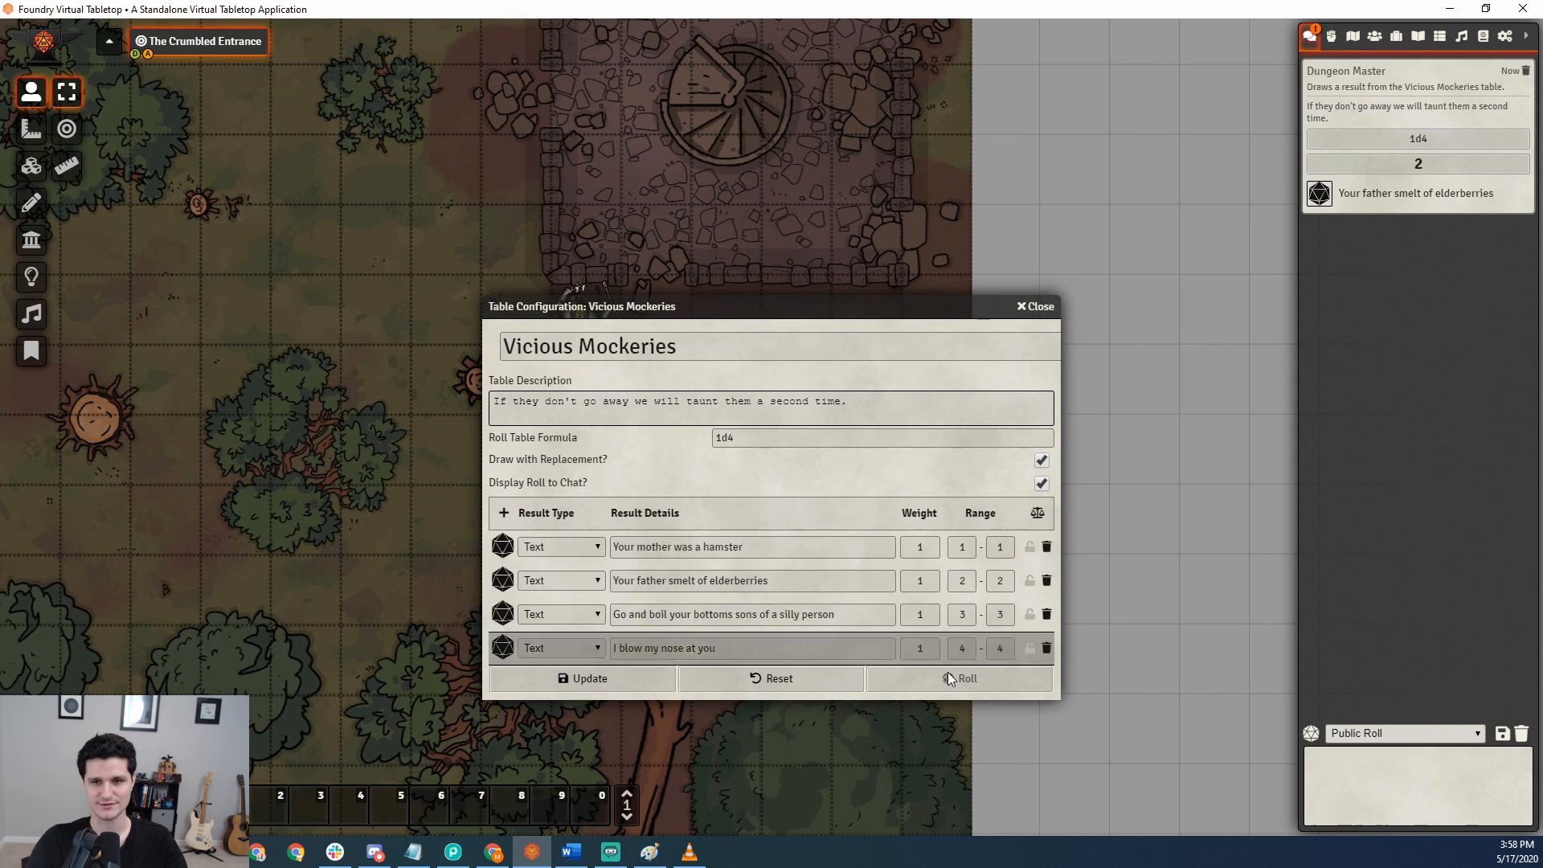
Turn off Draw with Replacement and roll on the Vicious Mockeries table.
click(1041, 484)
click(1041, 460)
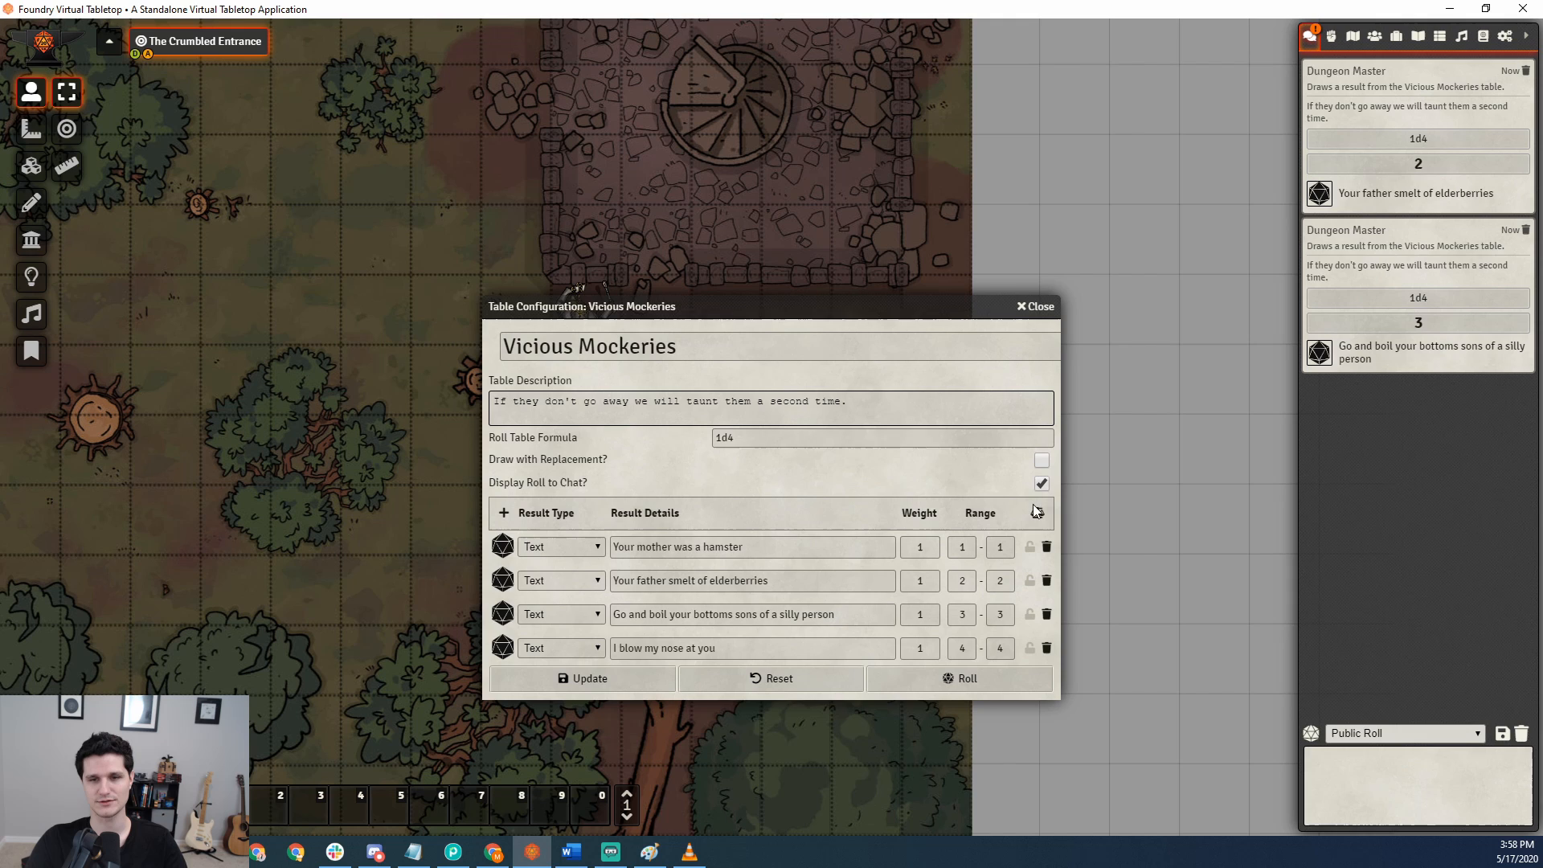
click(987, 676)
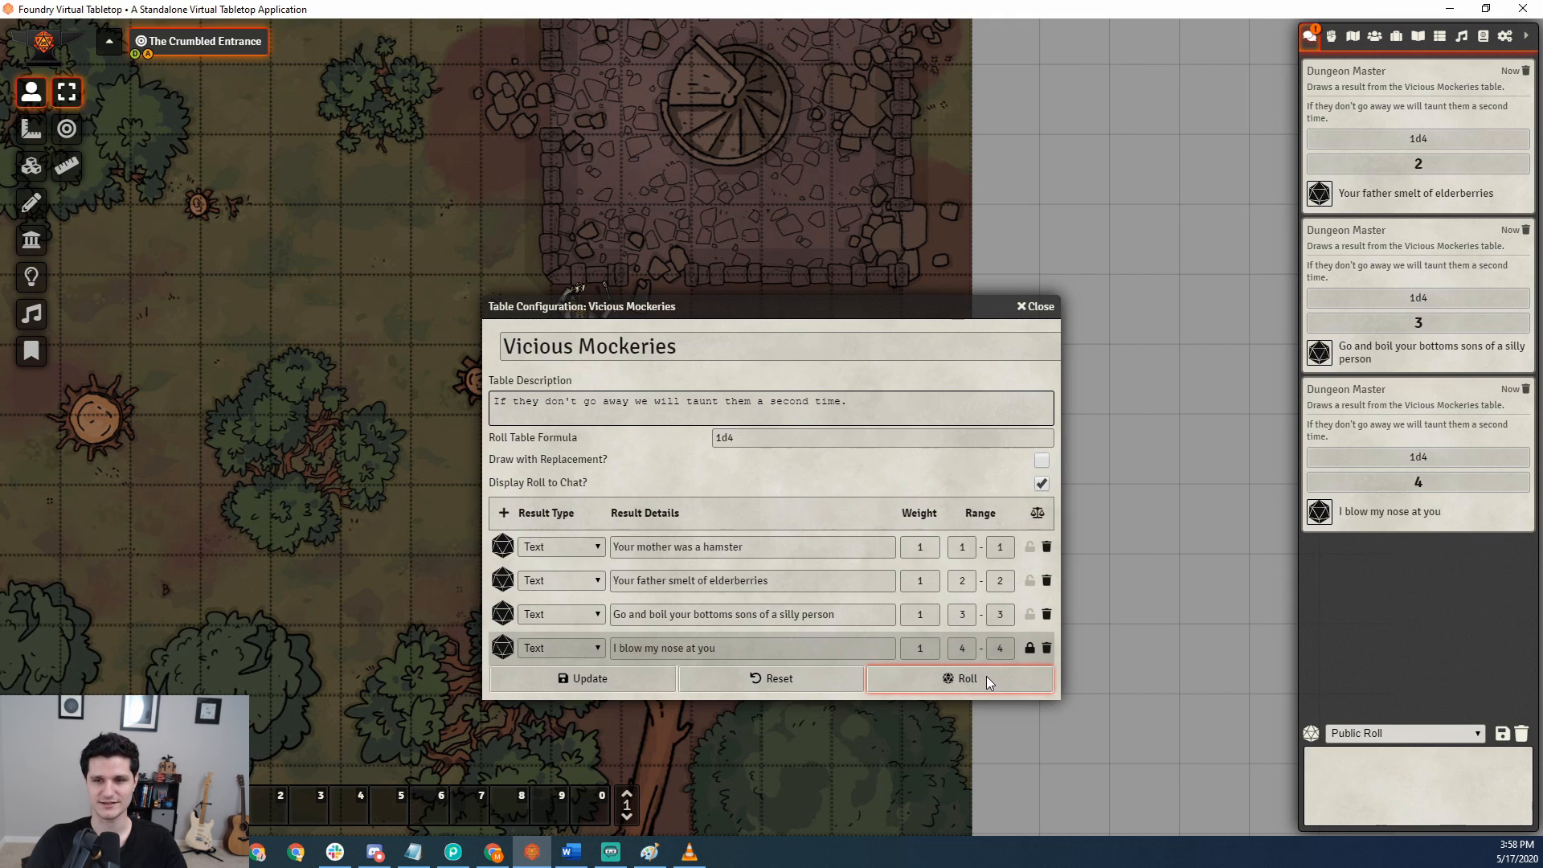
Mark "I blow my nose at you" as undrawn and roll, and reset all drawn results and roll again.
click(1029, 648)
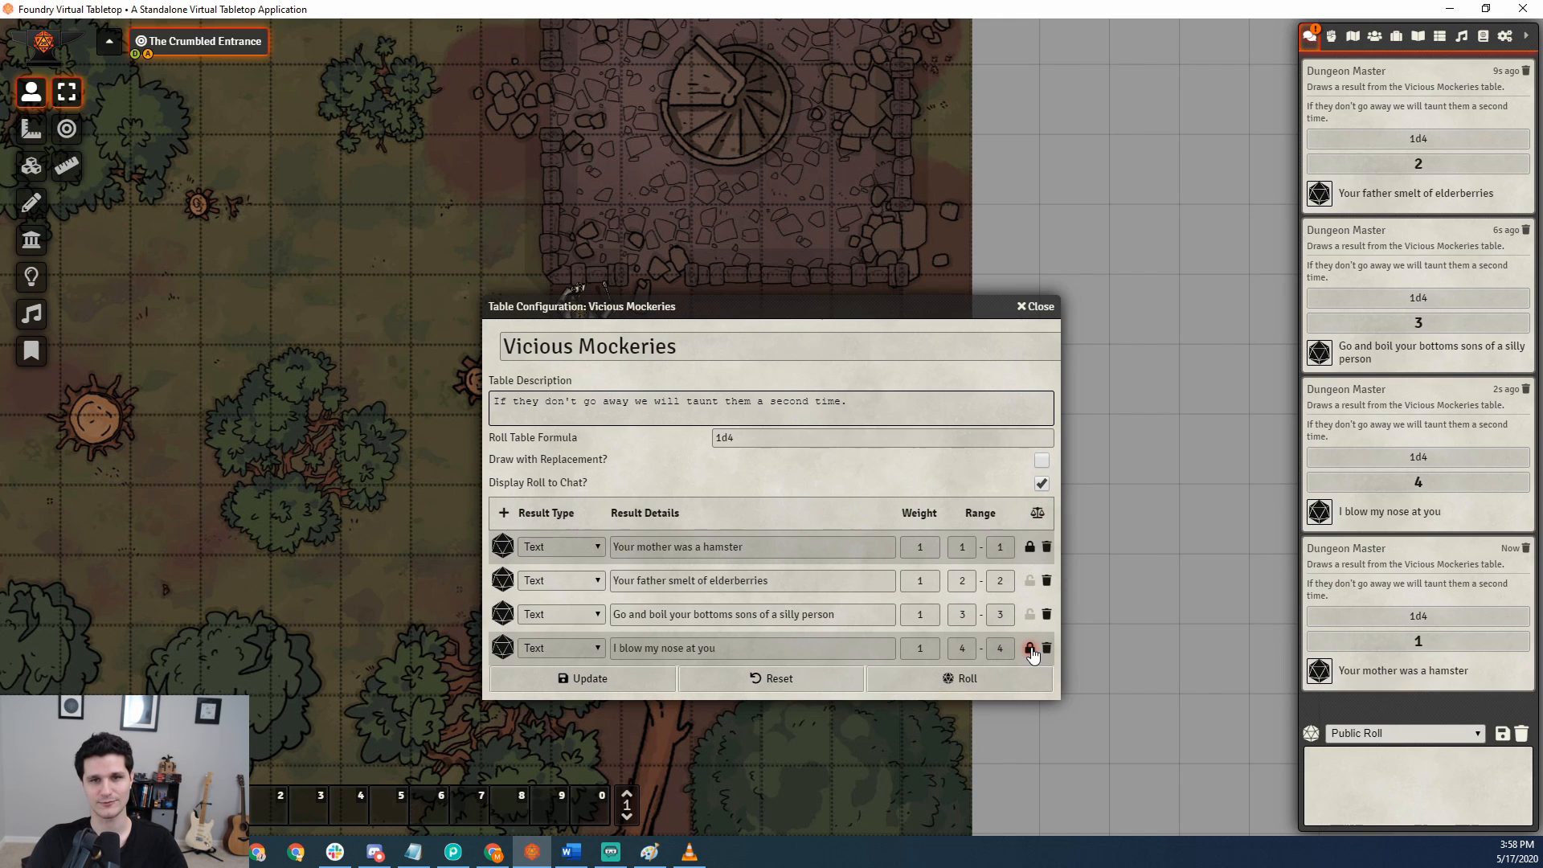
click(918, 672)
click(774, 680)
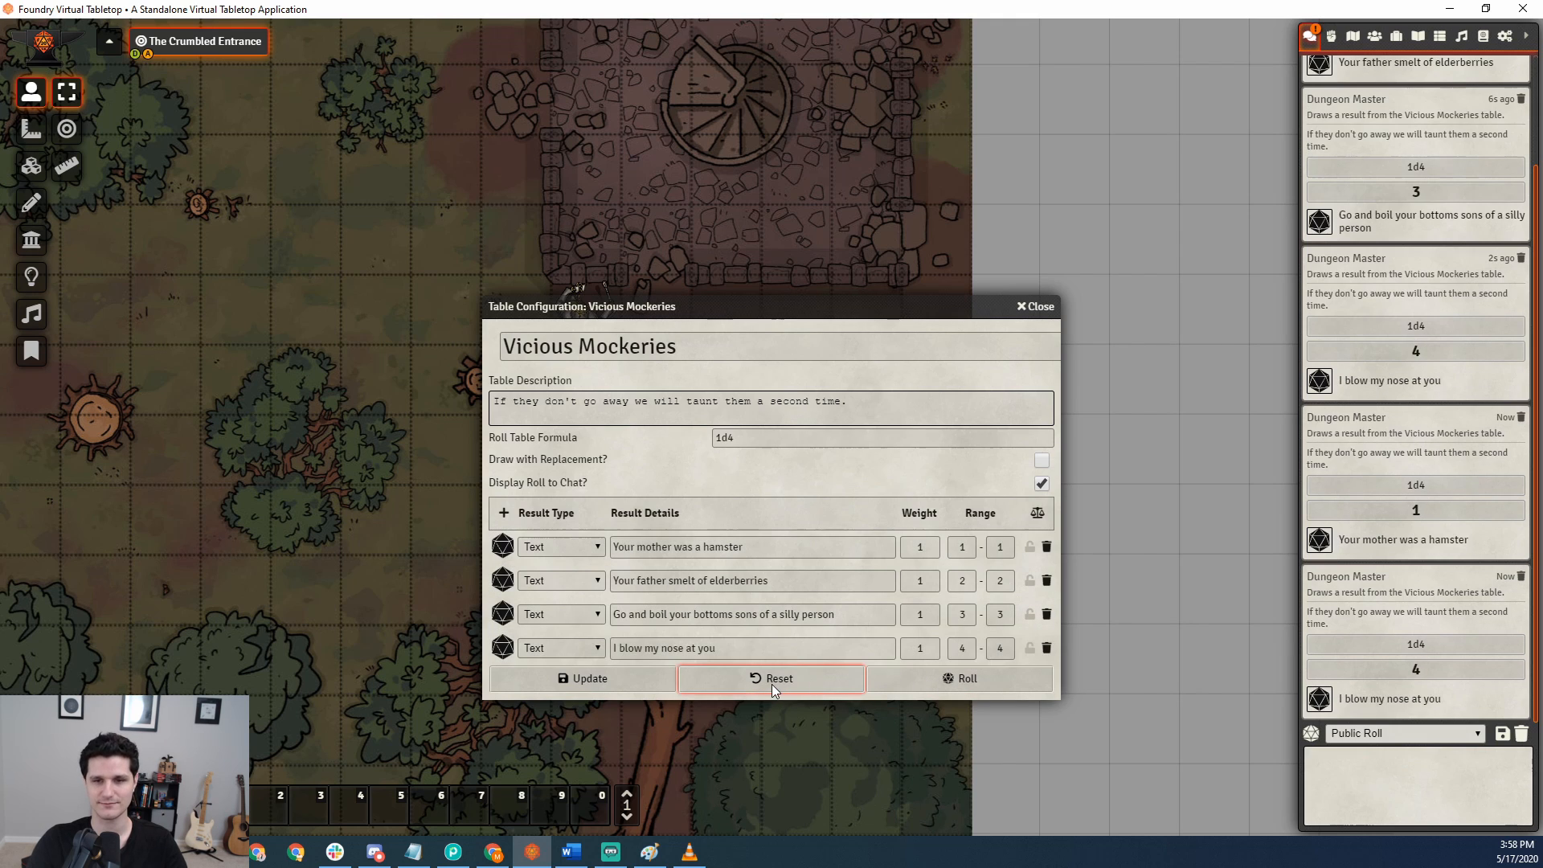
click(922, 680)
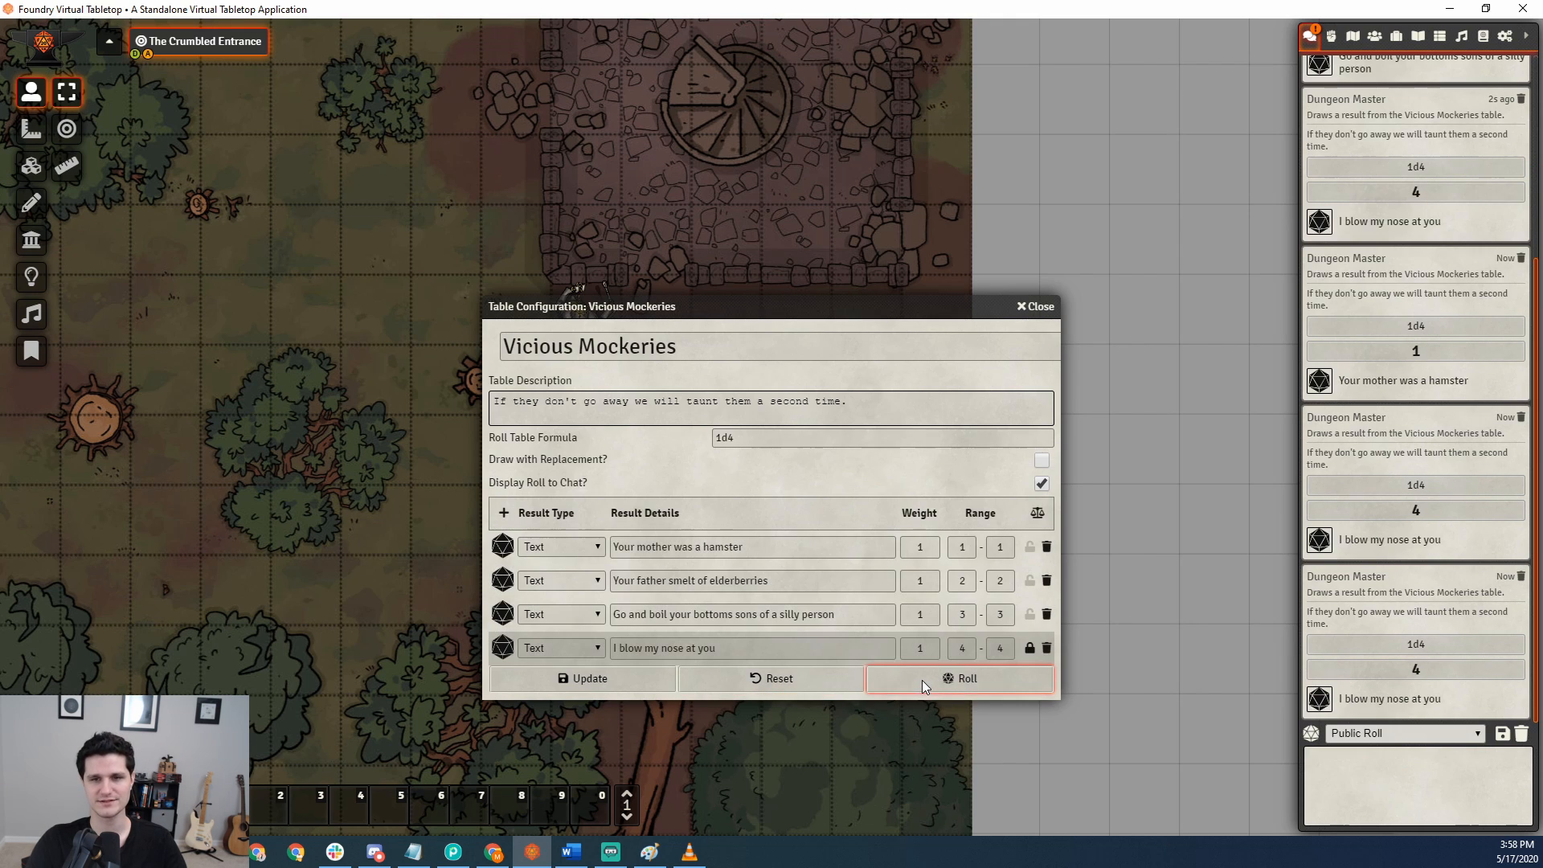
Toggle the third result's drawn status on and off, and roll the table with Display Roll to Chat turned off.
click(1030, 616)
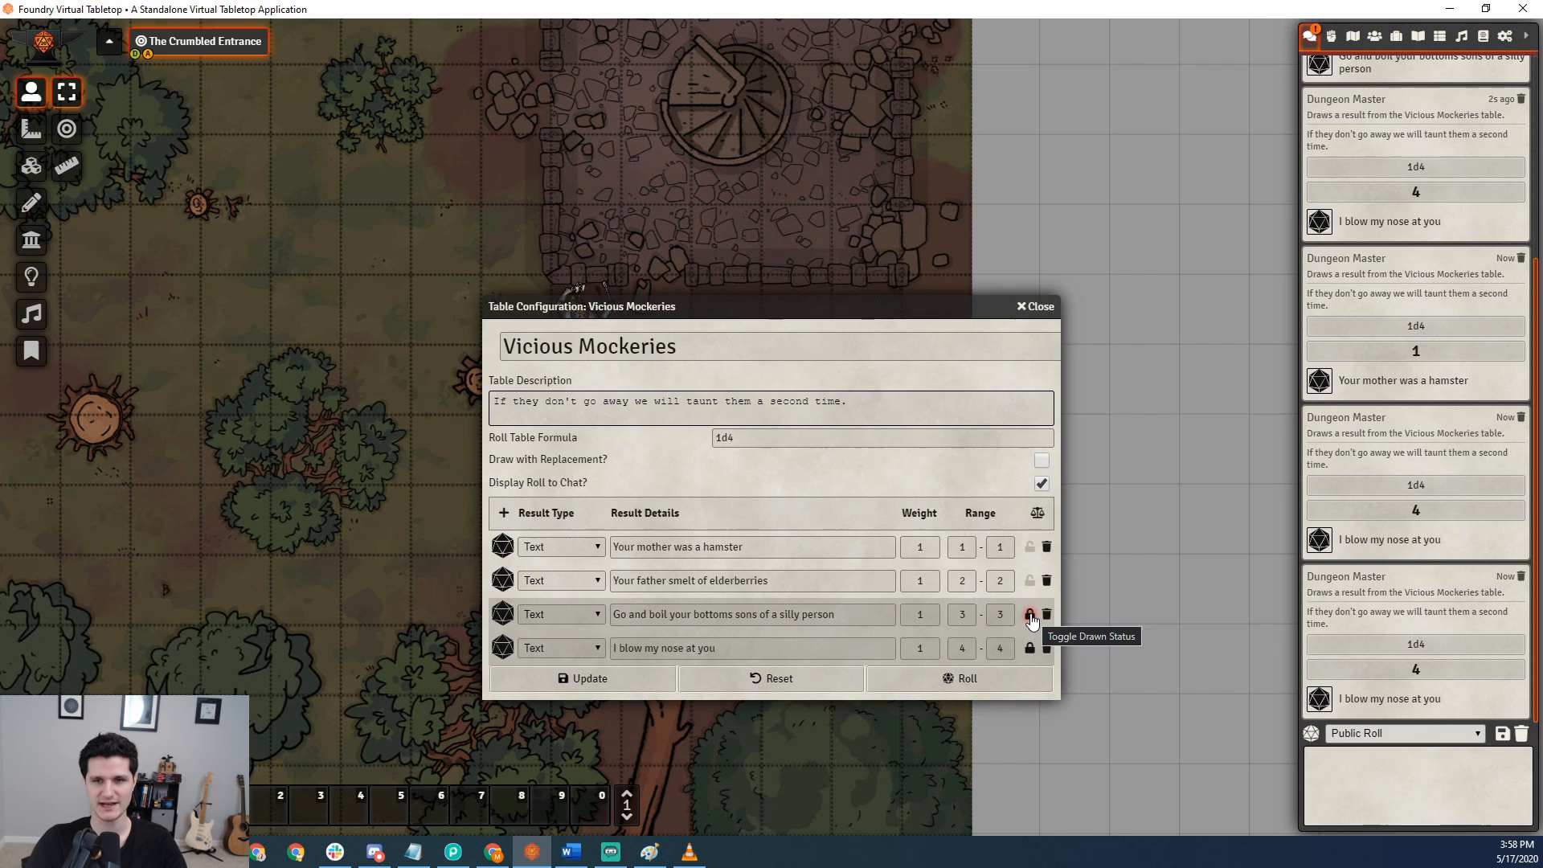
click(1031, 616)
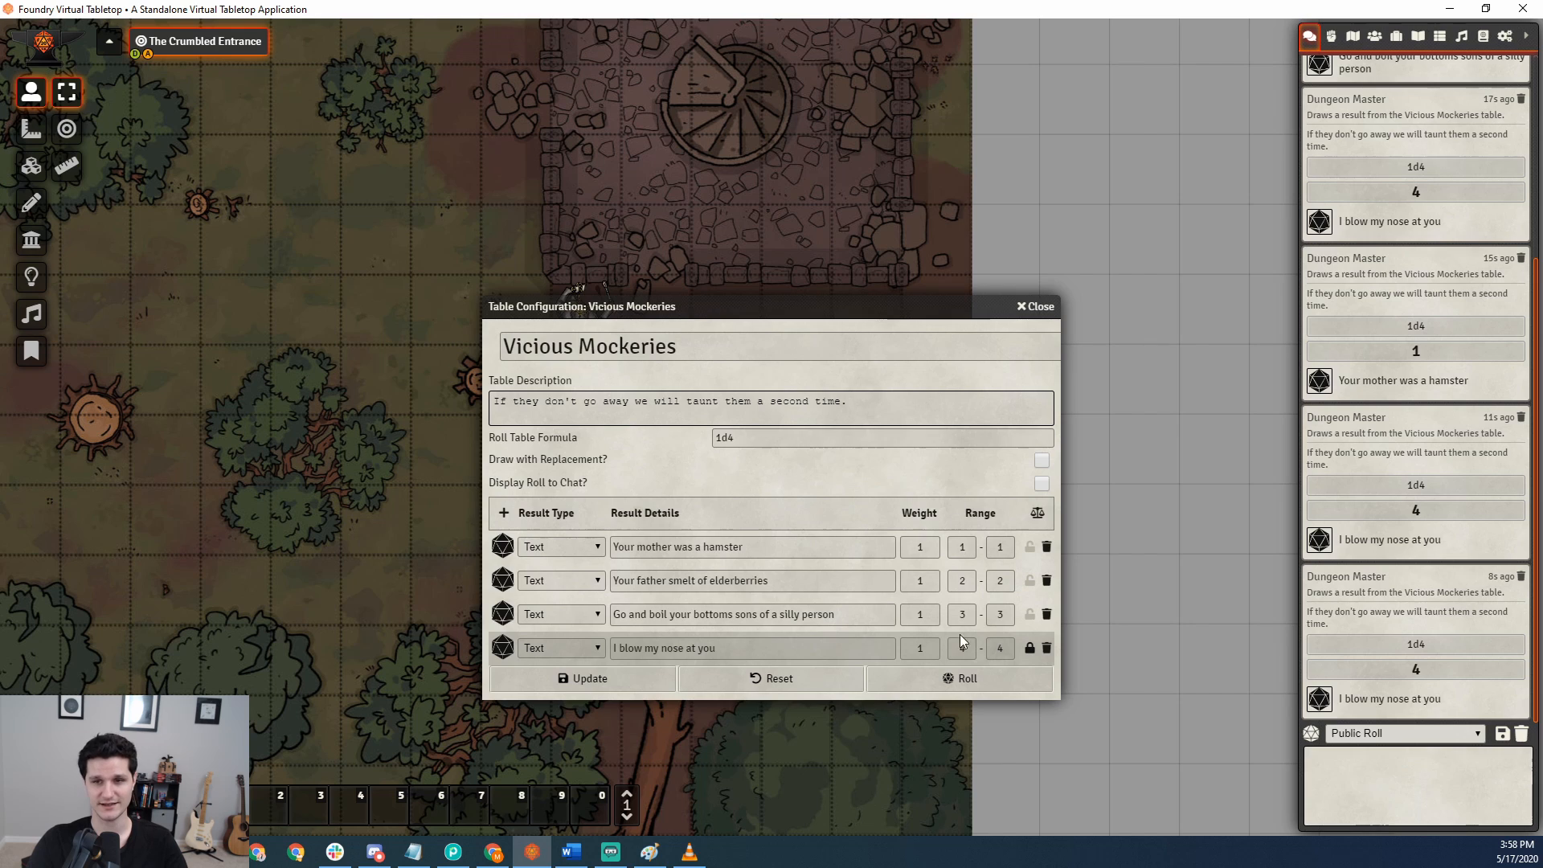
click(952, 680)
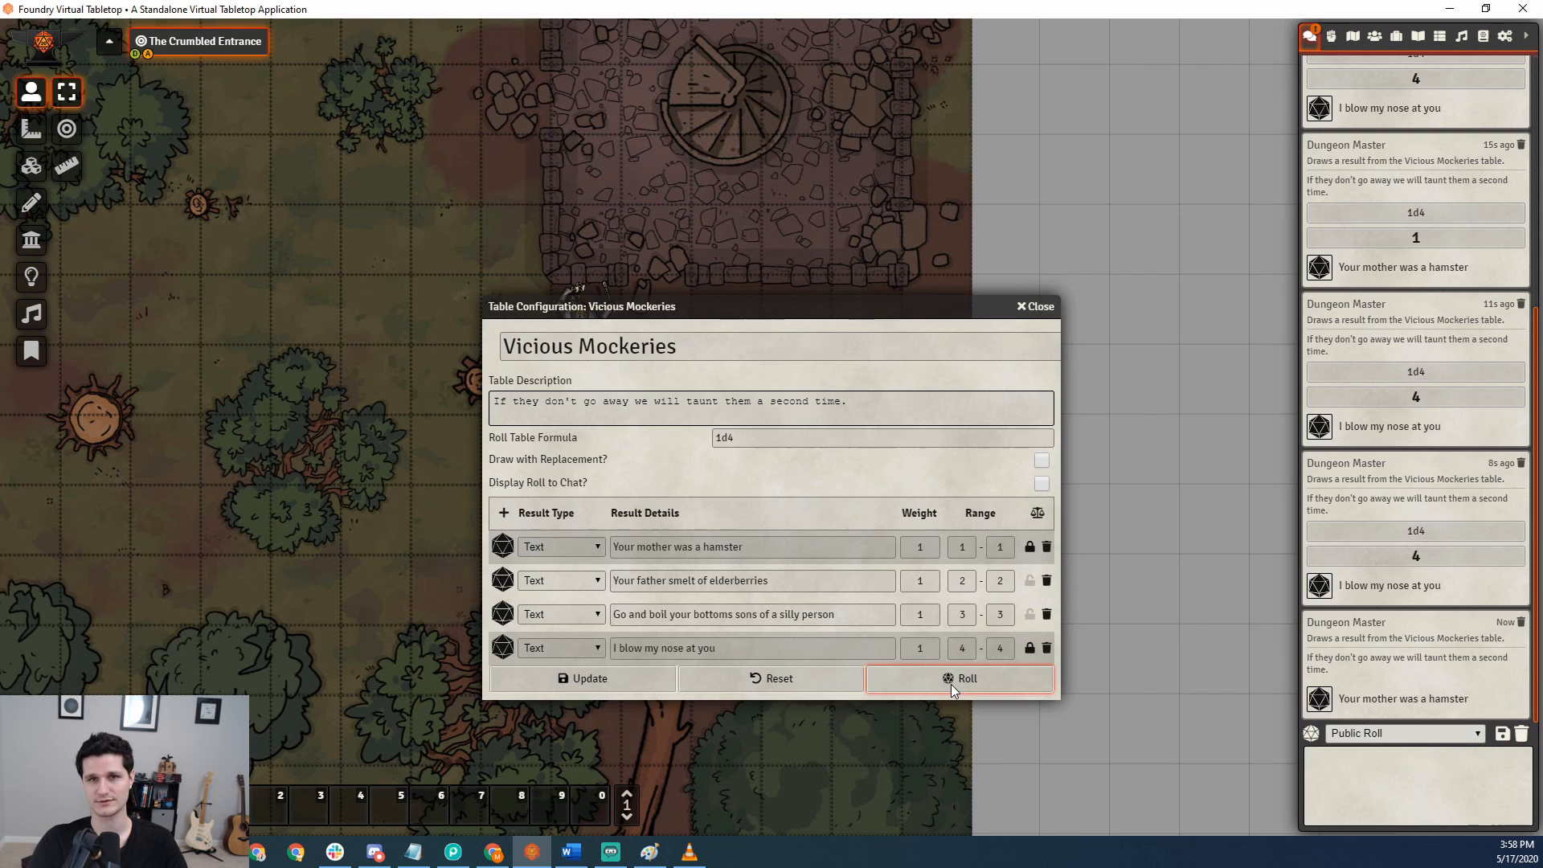
Turn on Draw with Replacement and roll on the Vicious Mockeries table.
click(1042, 461)
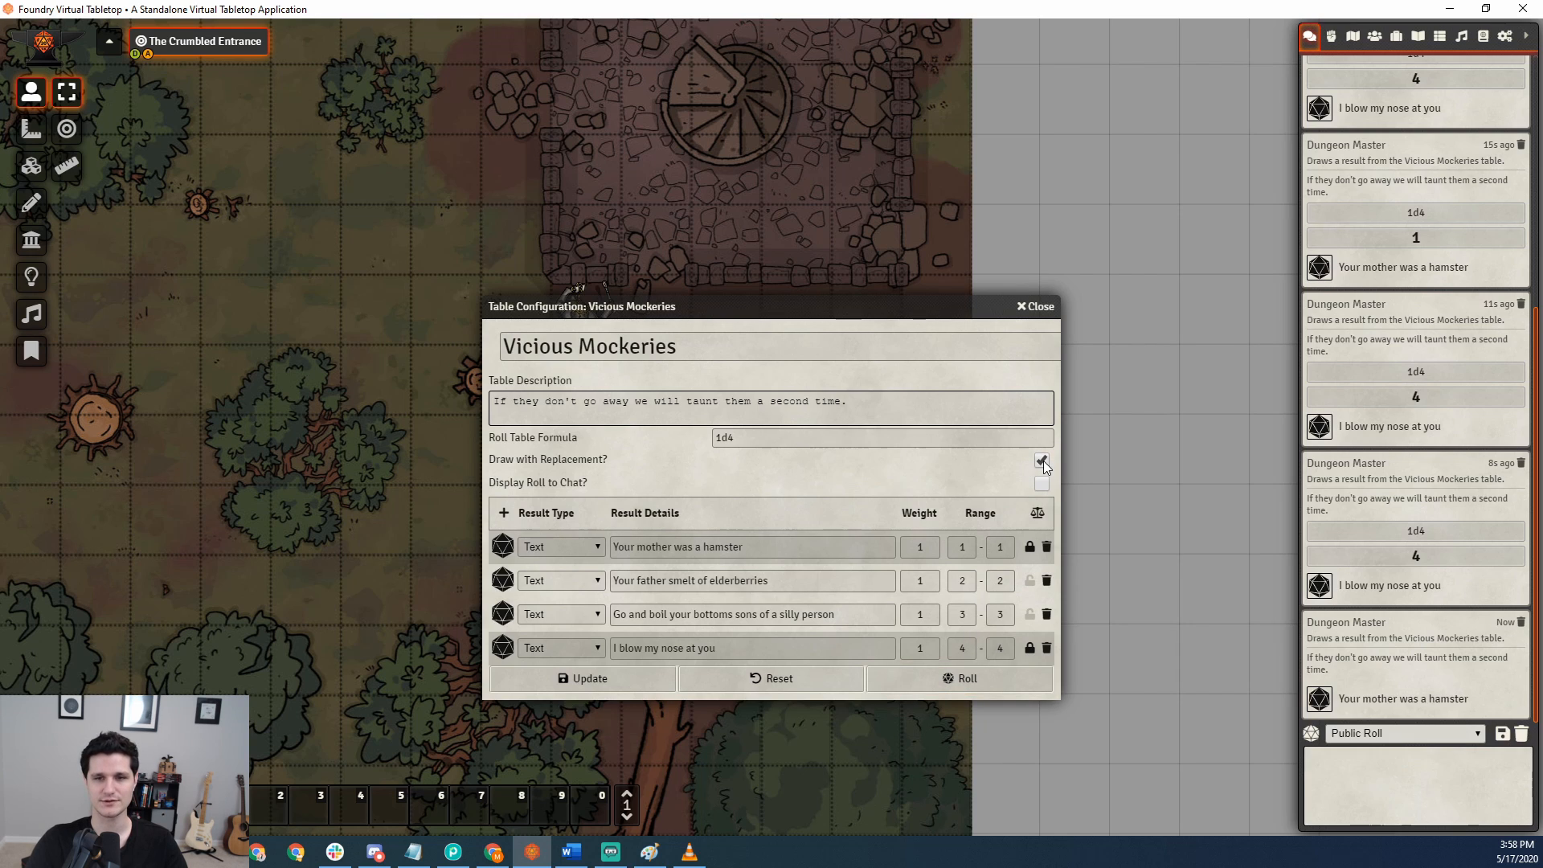
click(1031, 681)
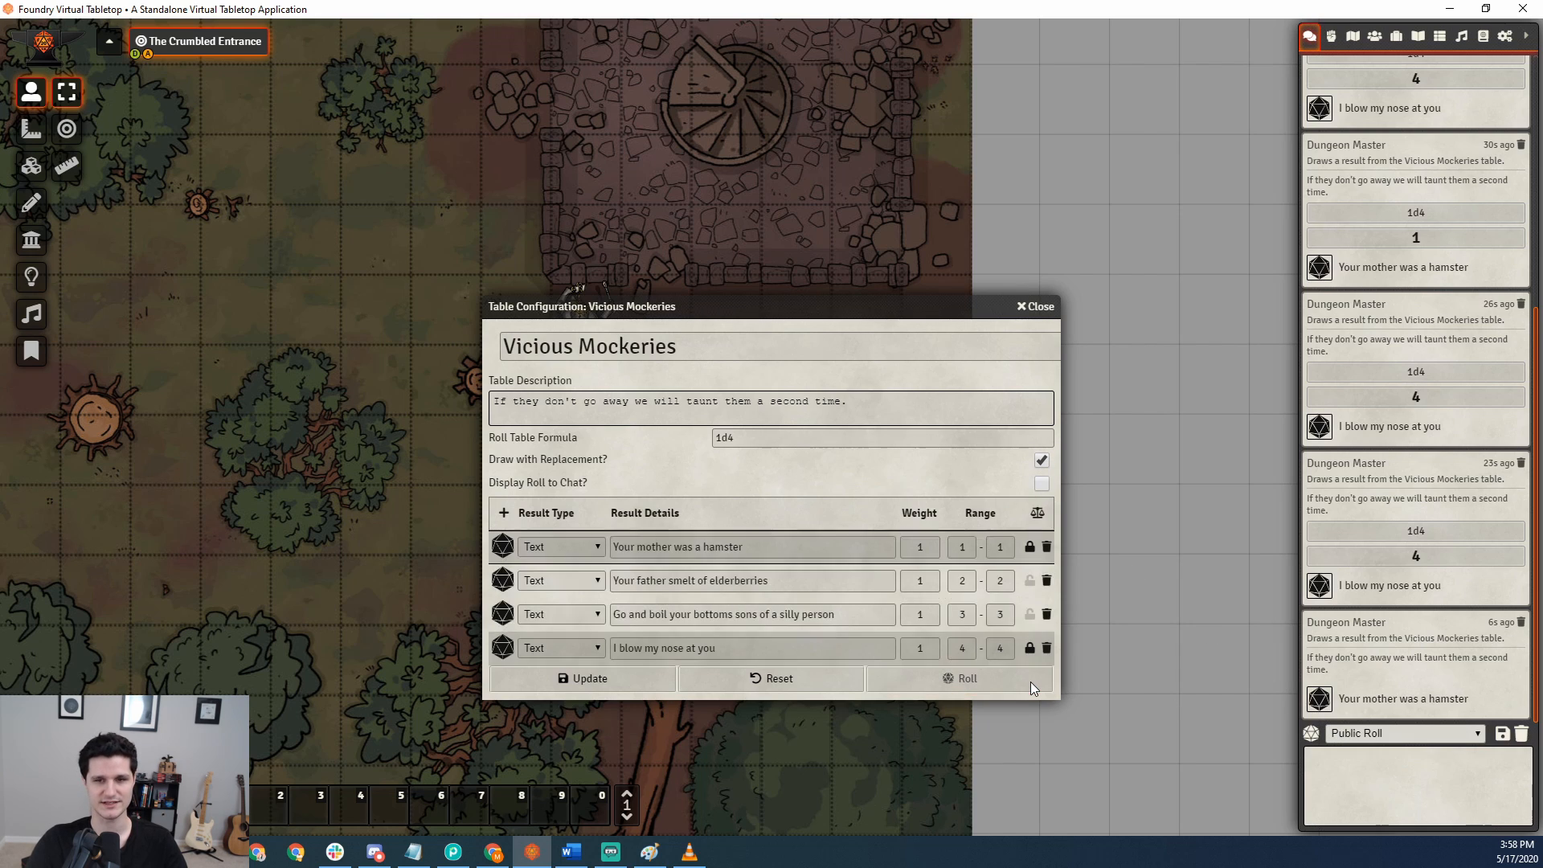
Make a Private GM Roll on the Vicious Mockeries table and reveal its chat result to everyone.
click(1391, 736)
click(1362, 778)
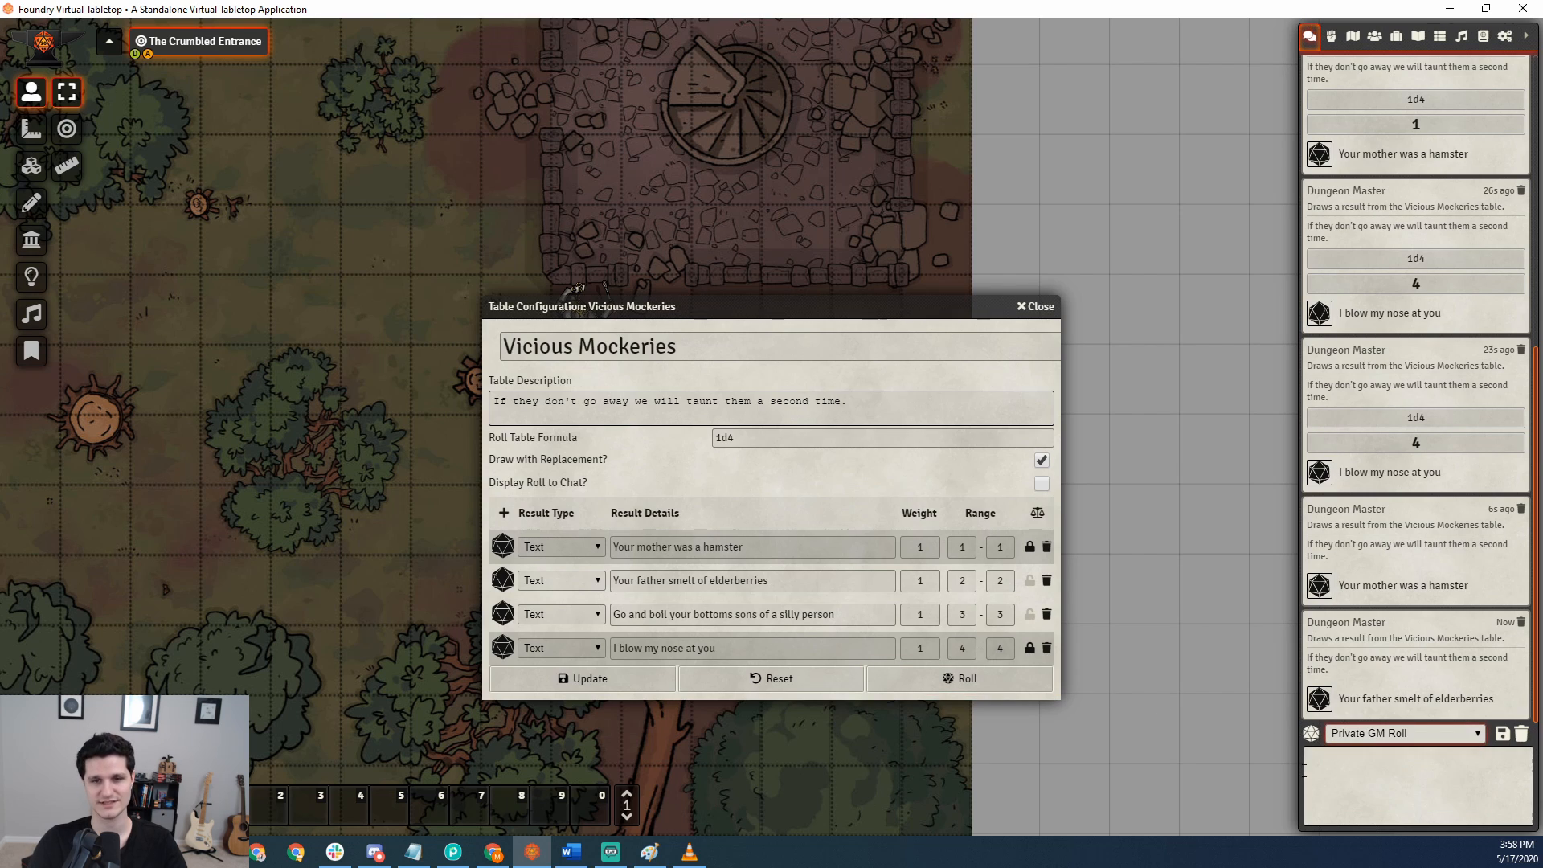
click(972, 678)
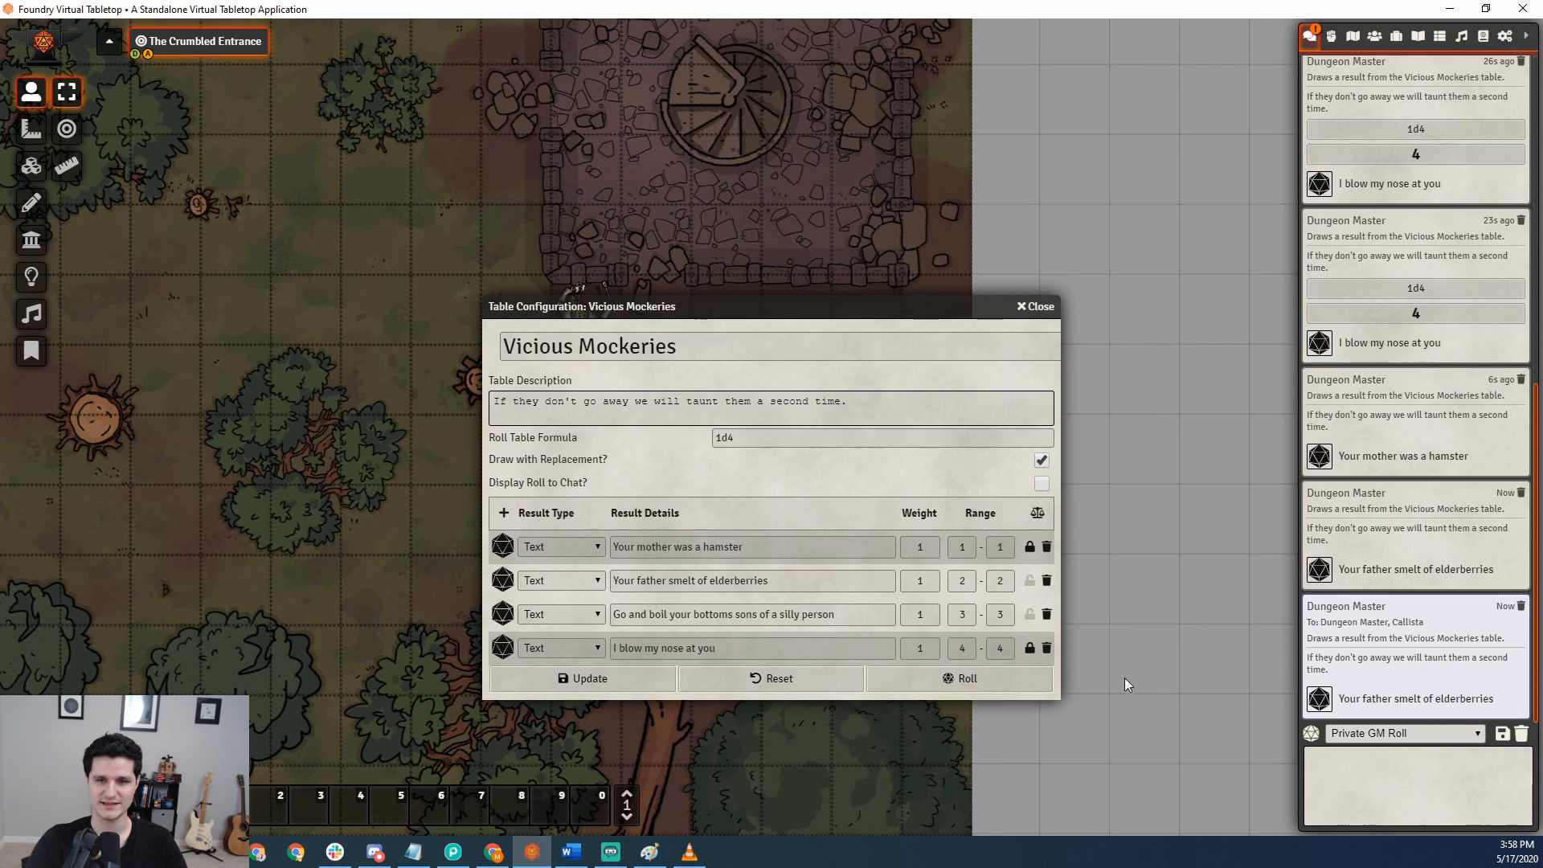
right_click(1358, 658)
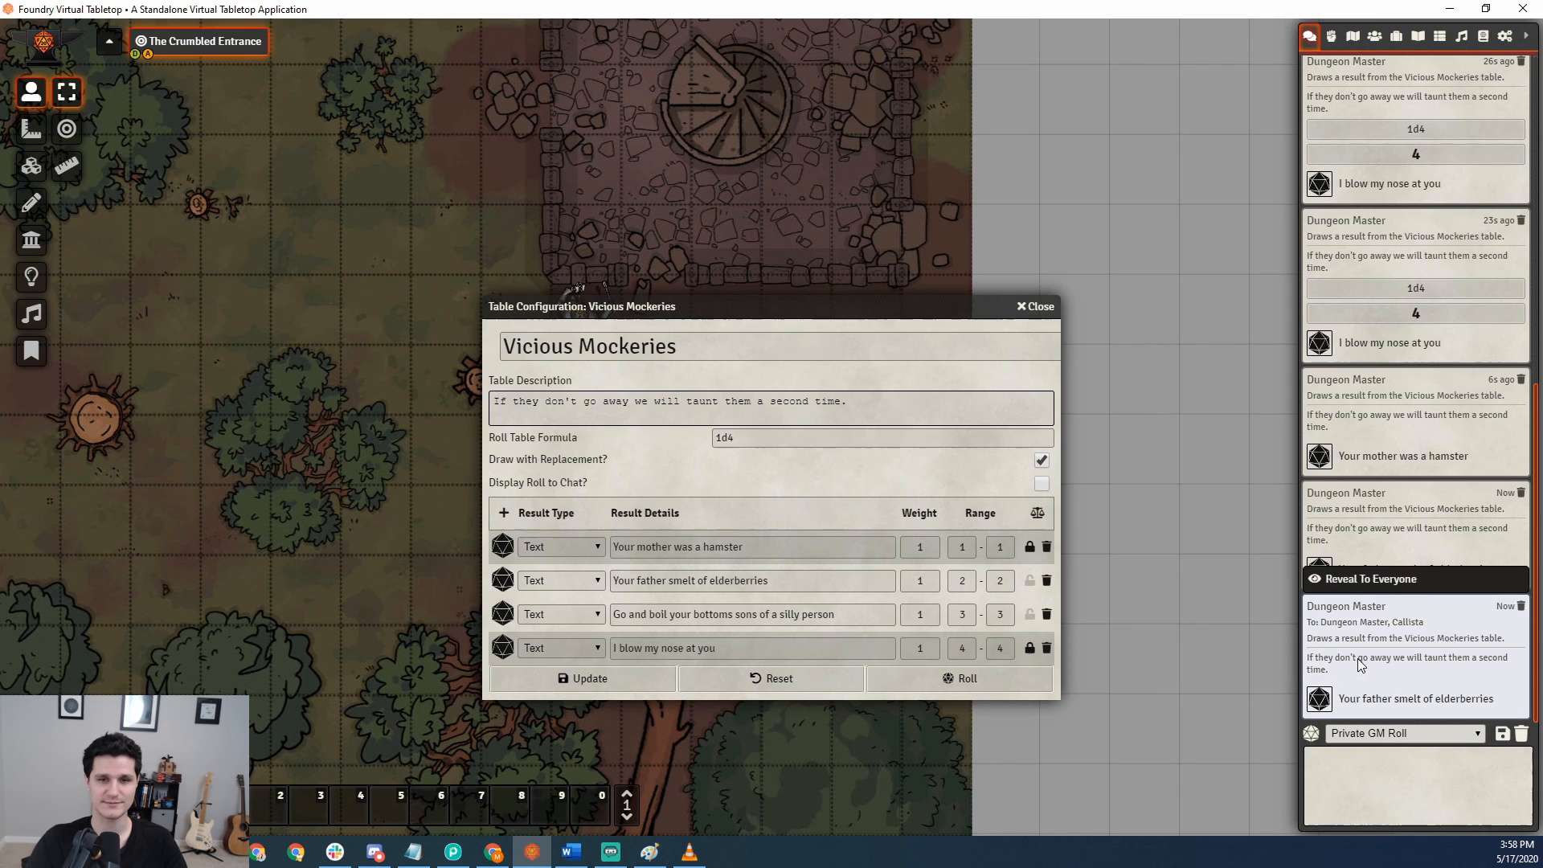
click(1420, 575)
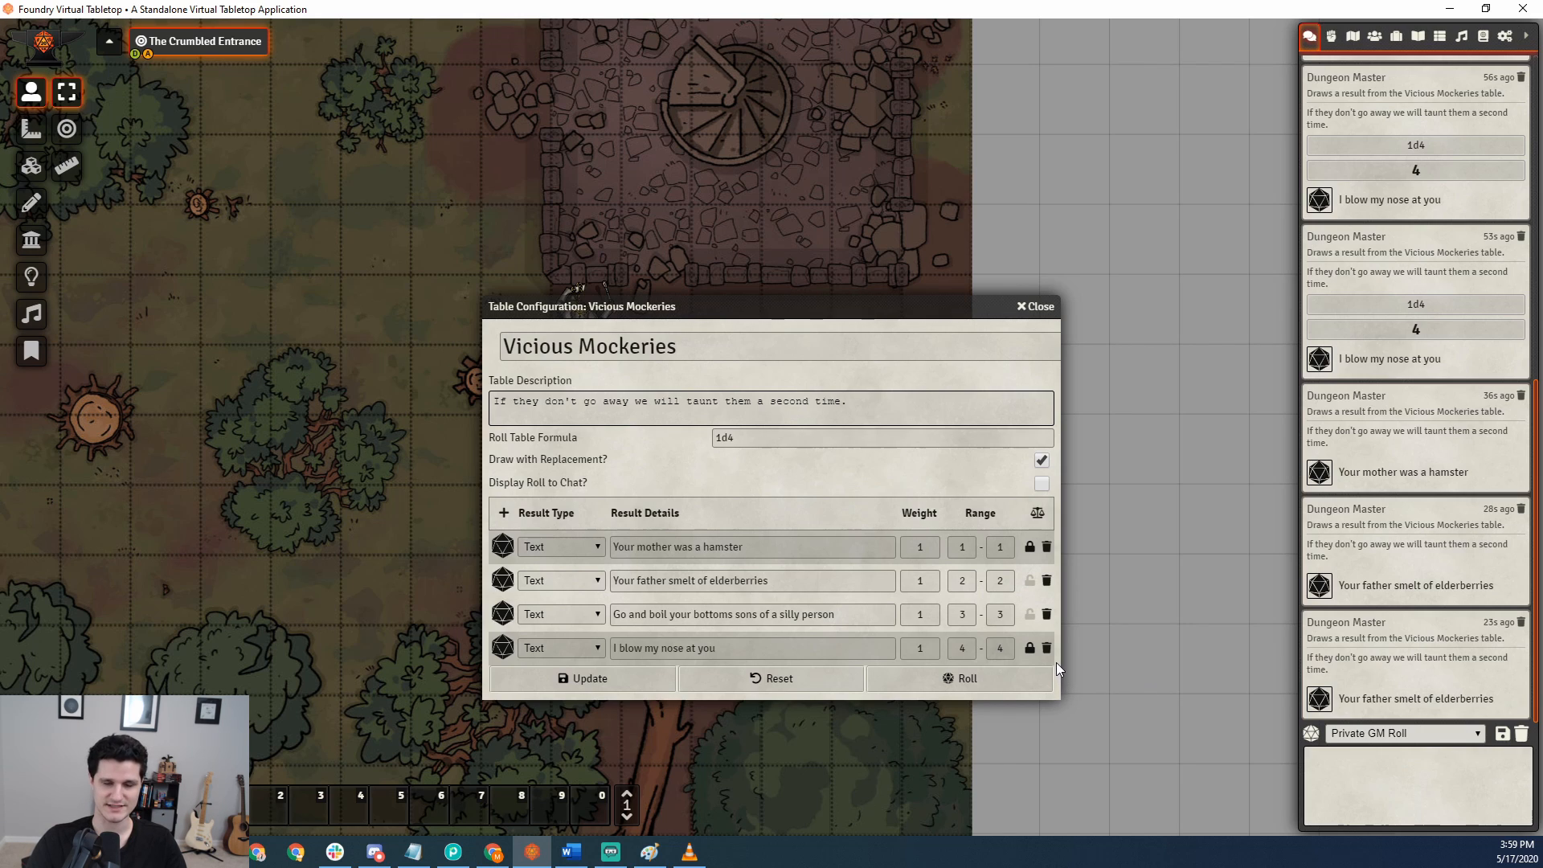
Try to change the roll formula to 1d5, and roll after clearing the drawn status of the first and fourth results.
click(750, 439)
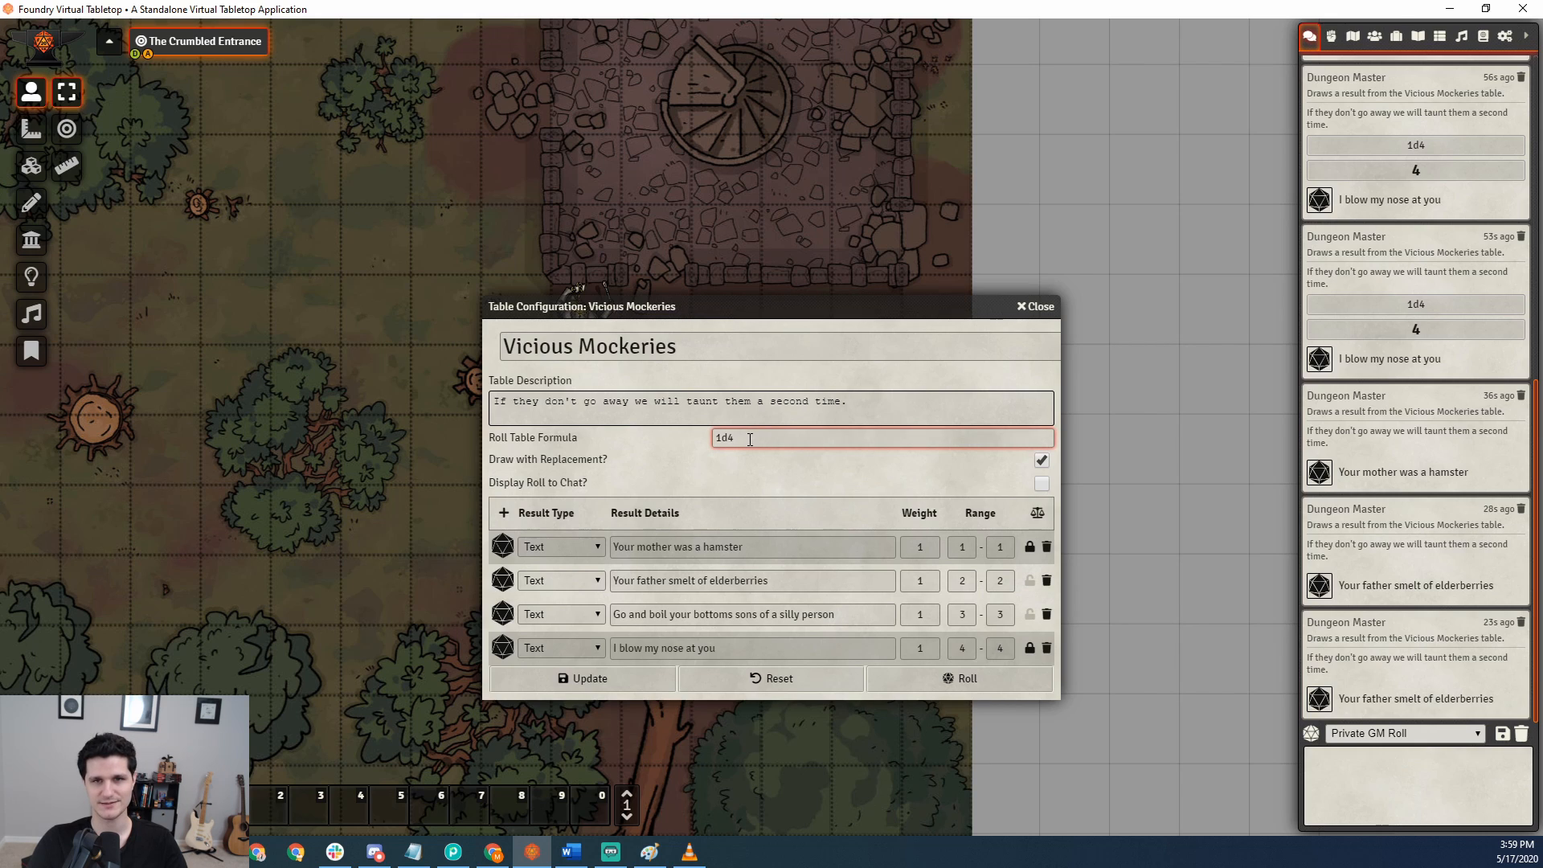
key(BackSpace)
text(5)
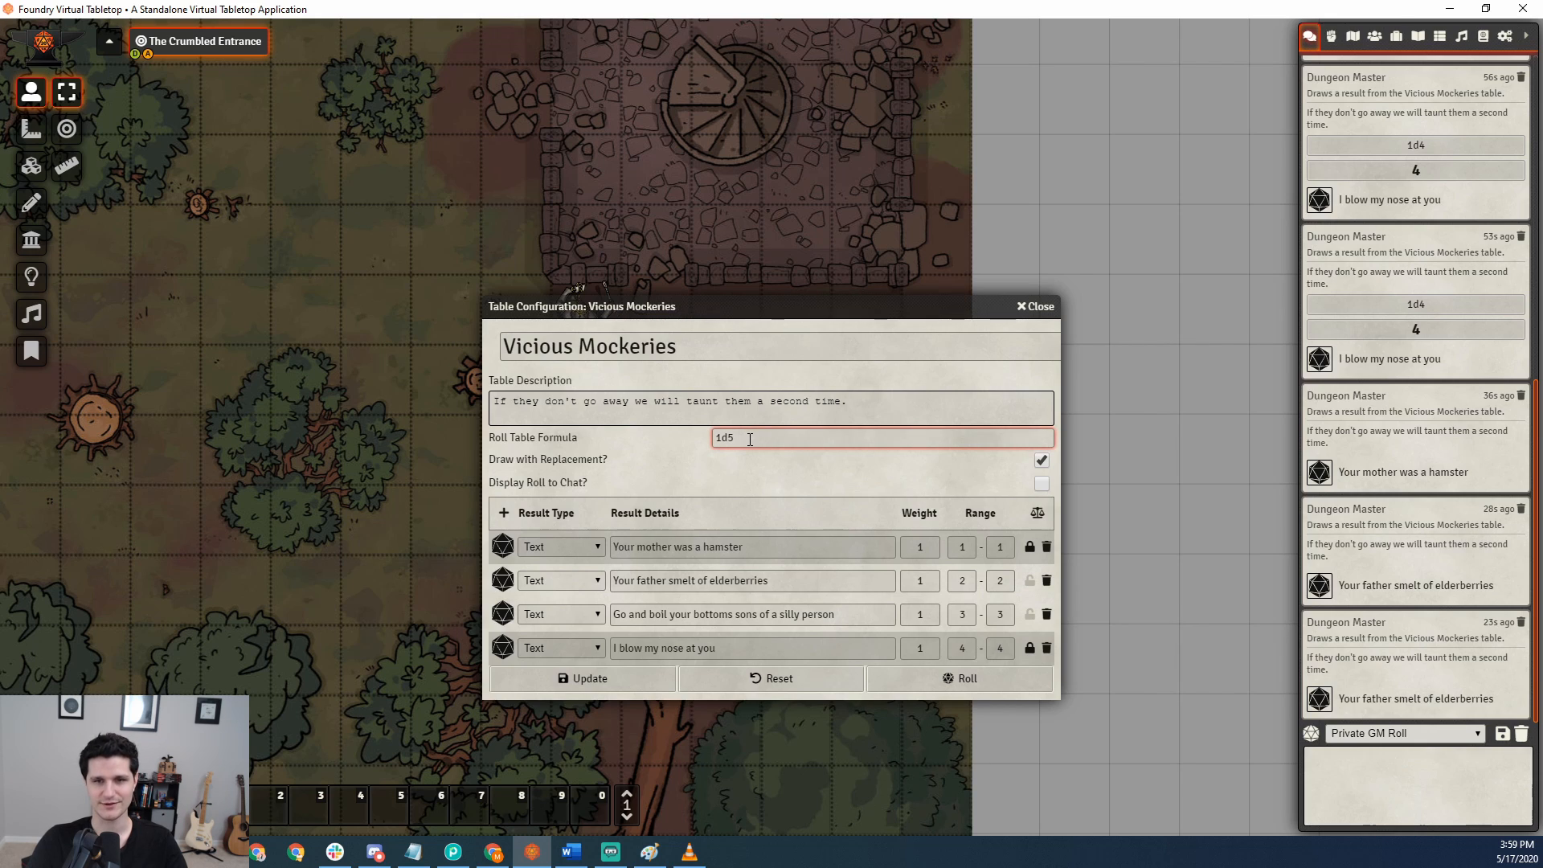
click(1030, 547)
click(1029, 648)
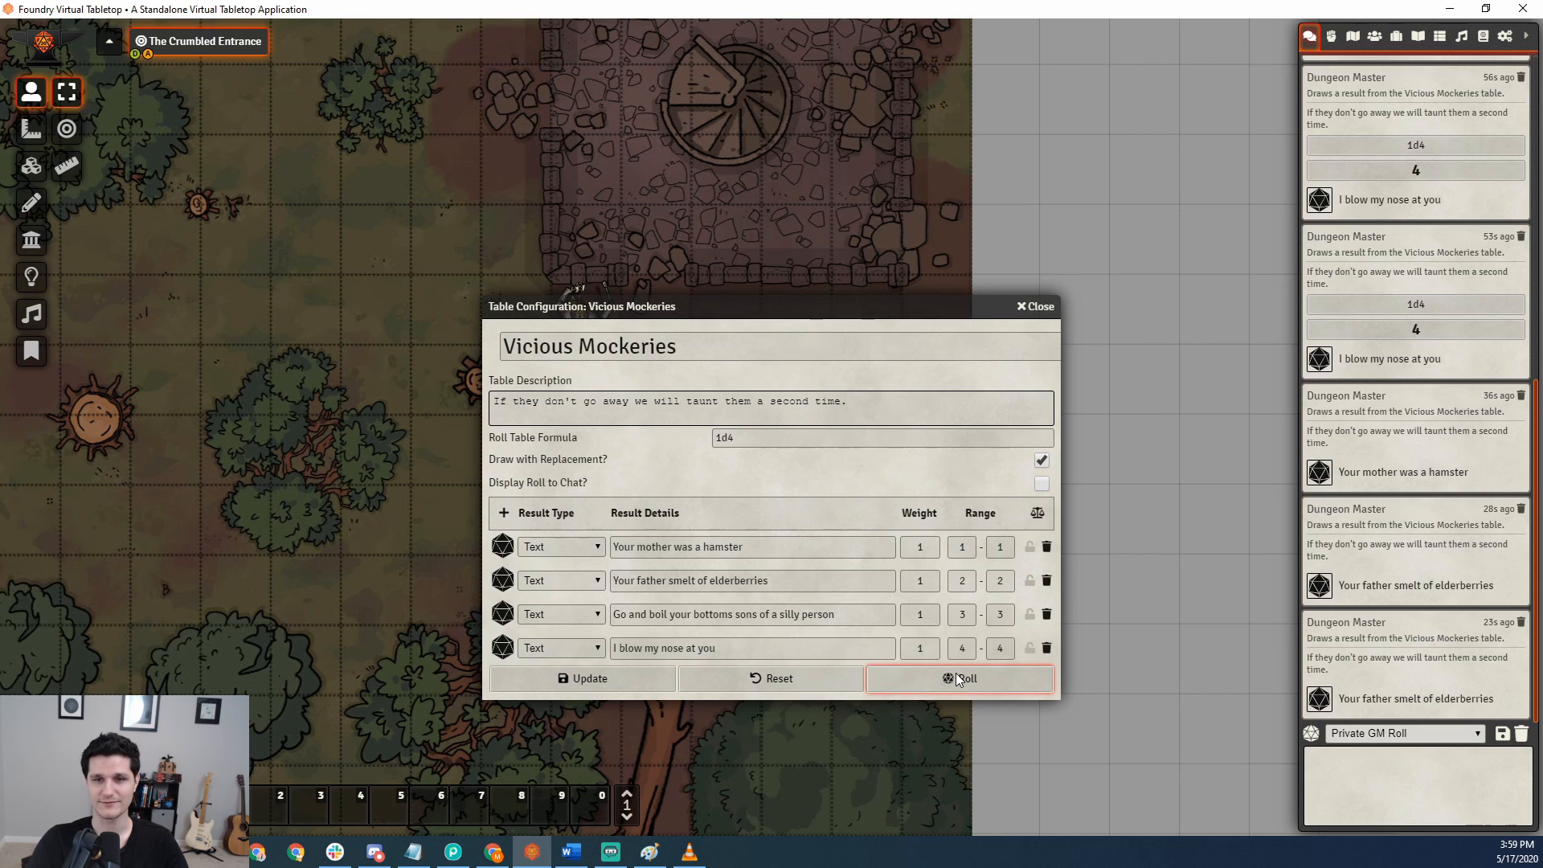
click(952, 678)
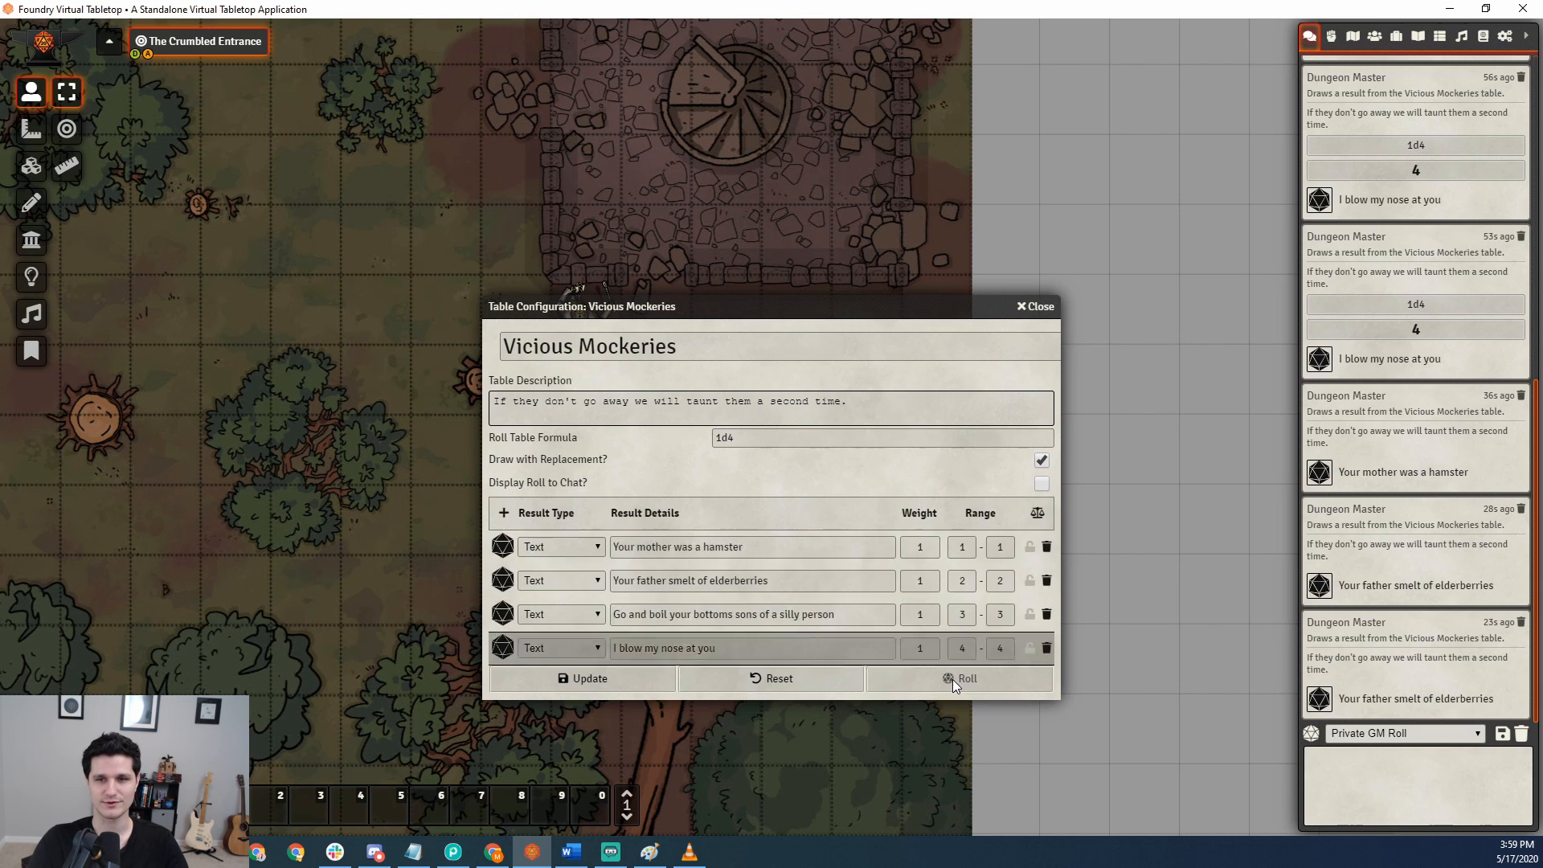
Set the roll table formula to 1d5 and roll the table twice.
click(735, 438)
key(BackSpace)
text(5)
click(773, 461)
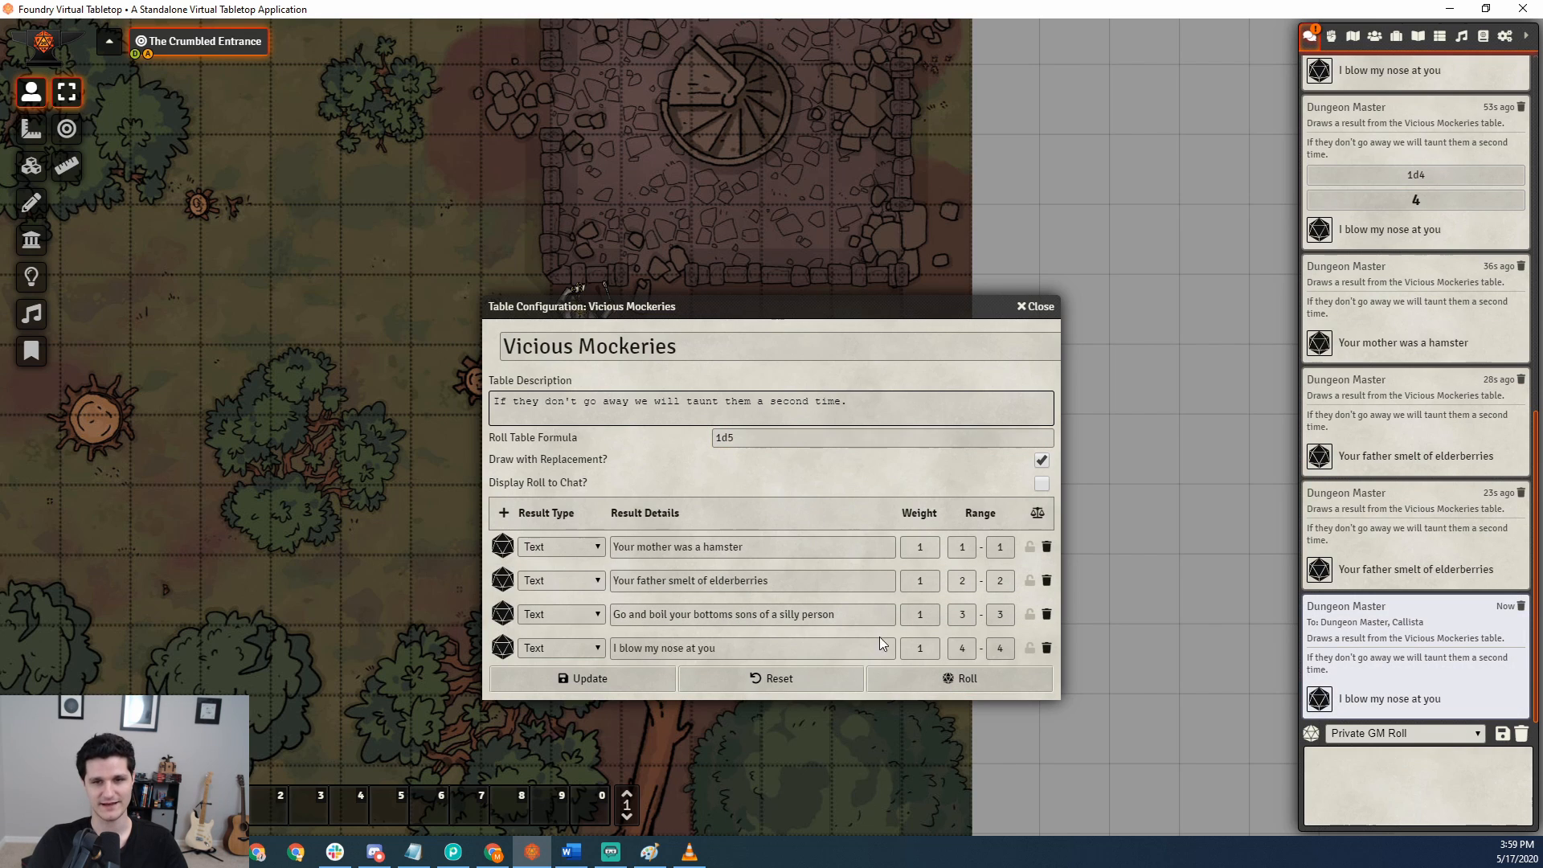
click(923, 683)
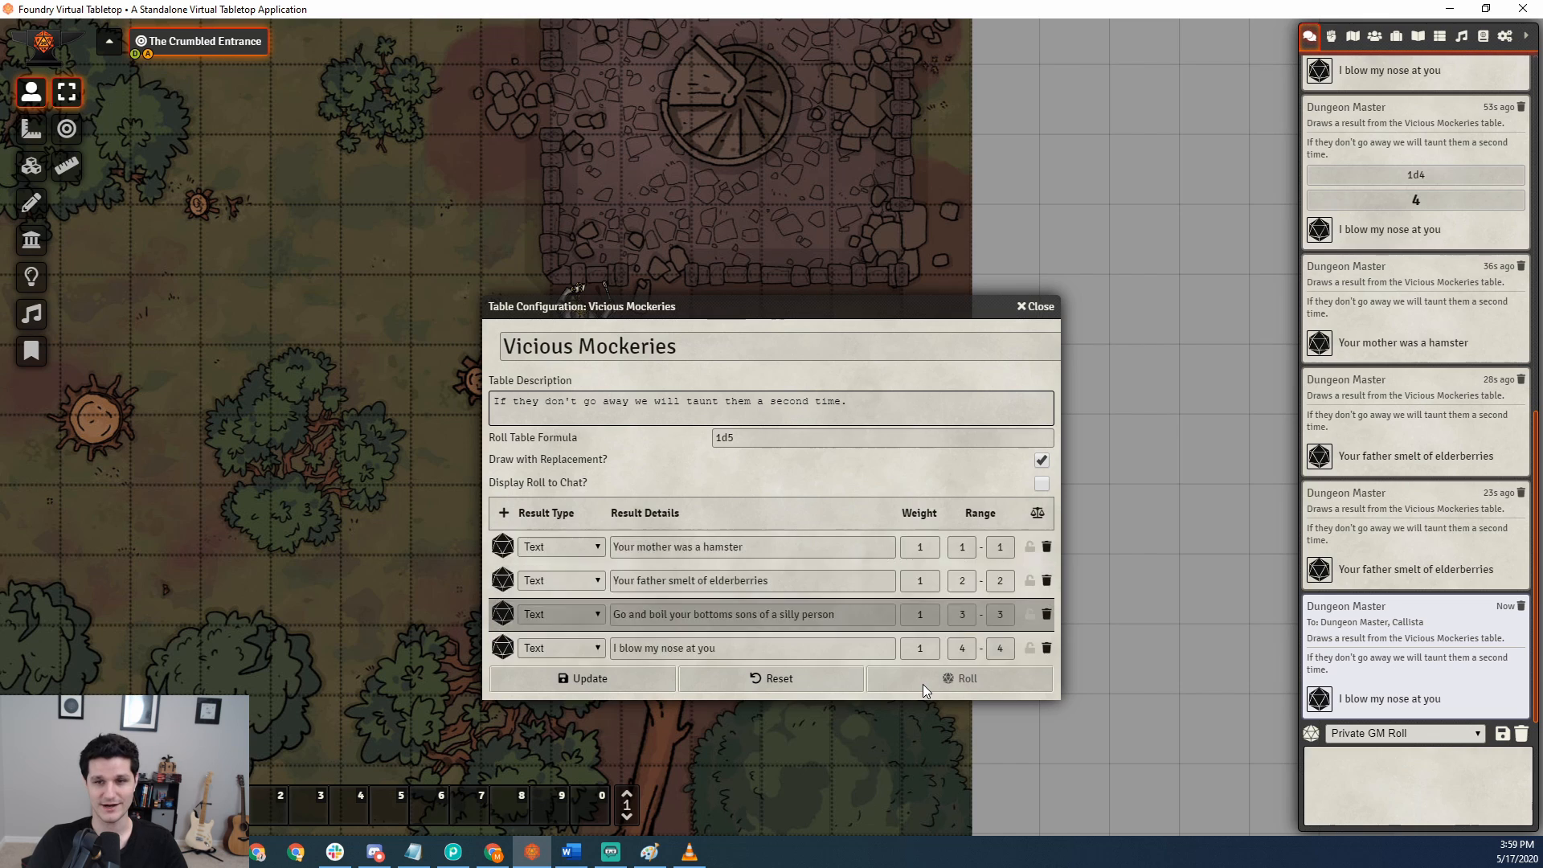
click(923, 685)
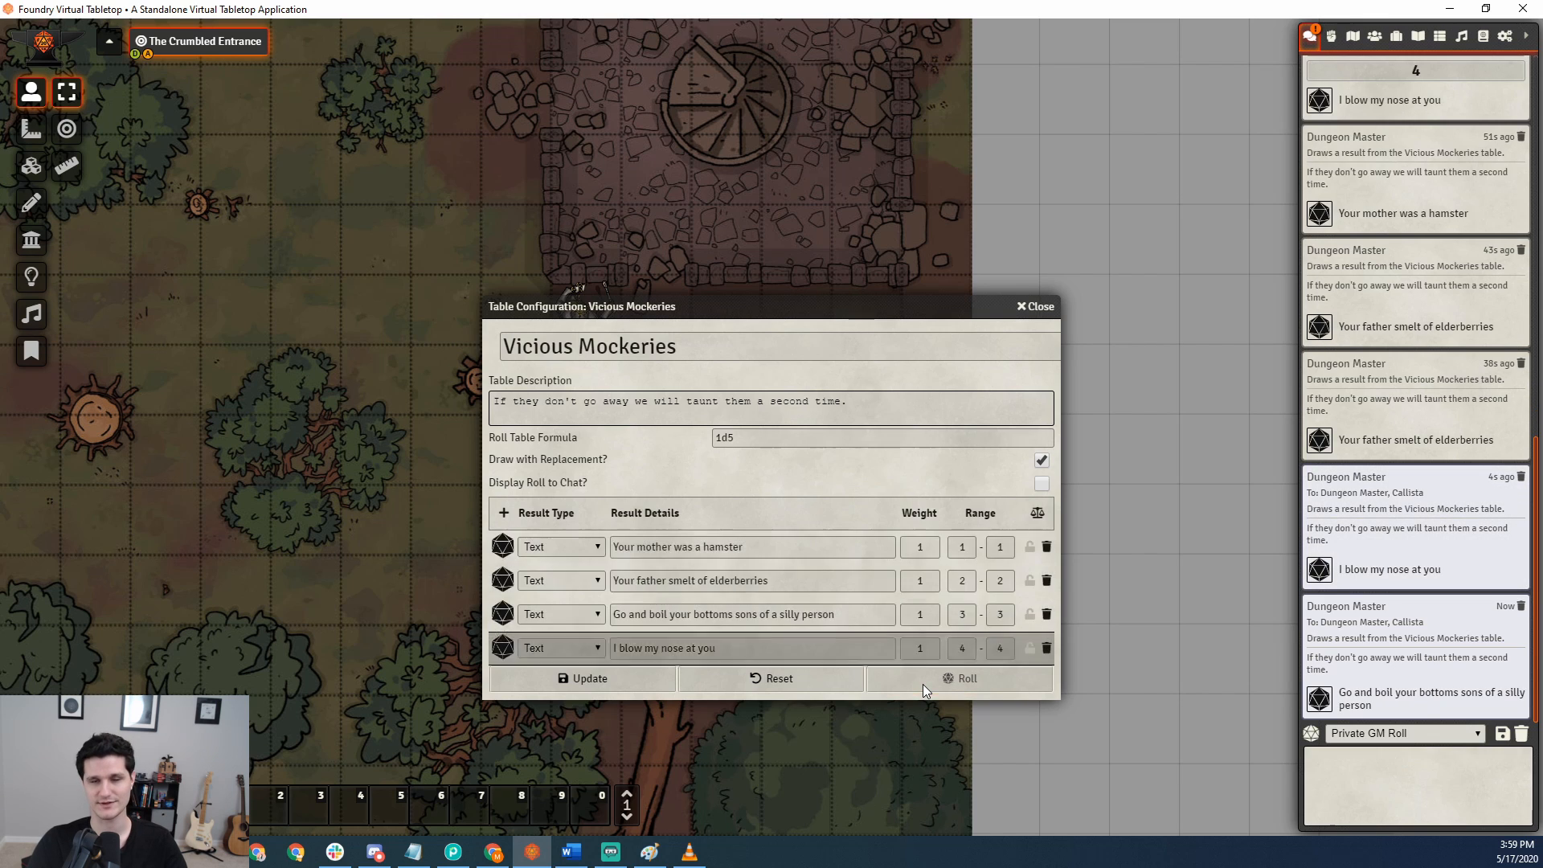
Set the roll table formula to 1d4 + 4 and try to roll the table.
click(795, 437)
text(+)
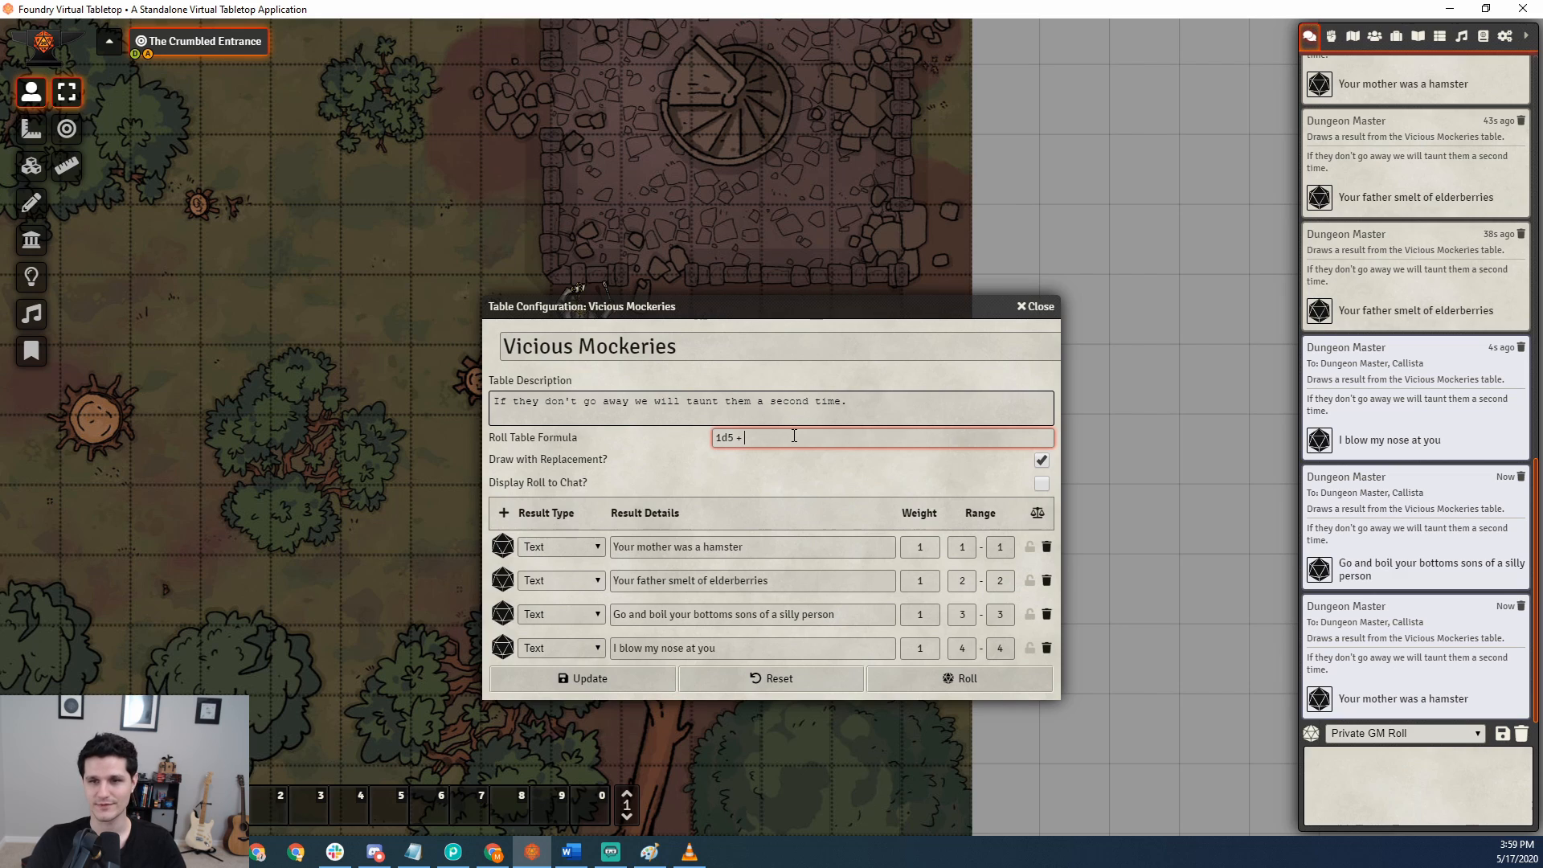
text( 4)
key(BackSpace)
text(4)
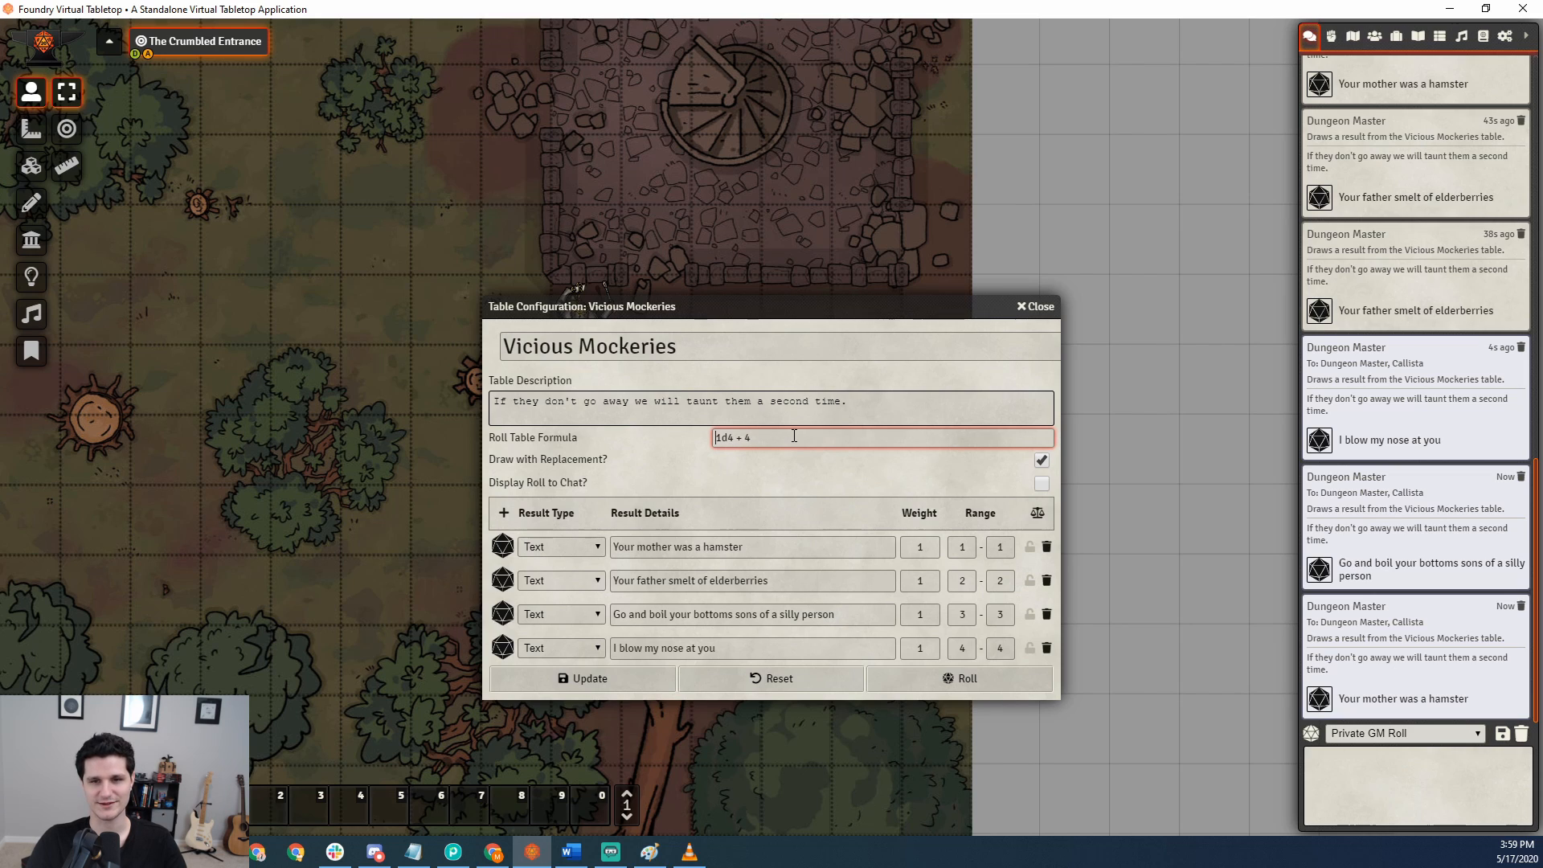
click(895, 687)
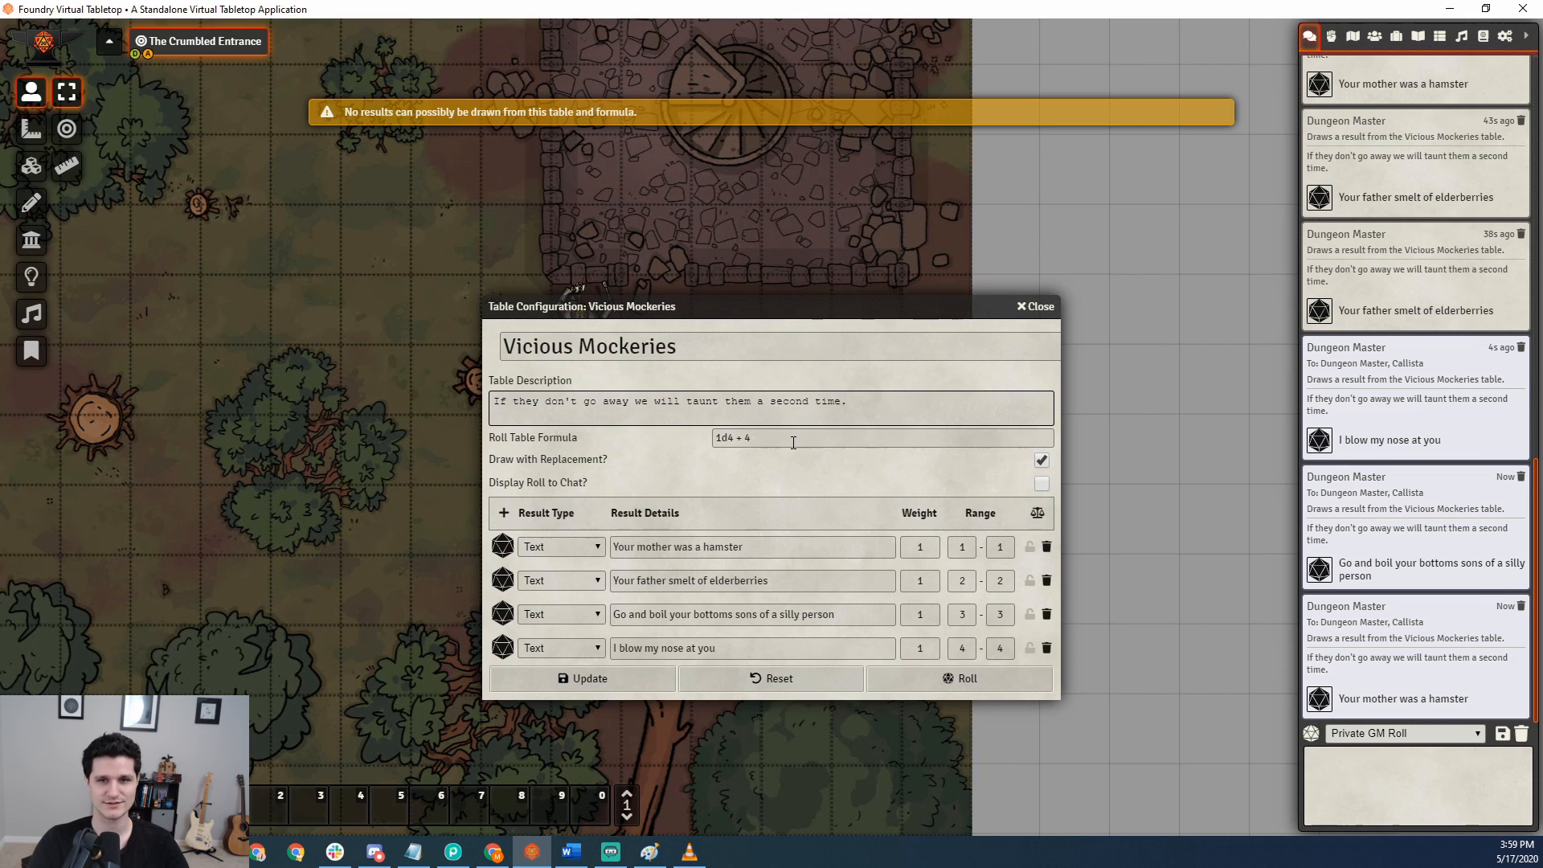
Set the roll table formula to 1d4 + 1 and roll the table several times.
click(747, 439)
key(BackSpace)
text(1)
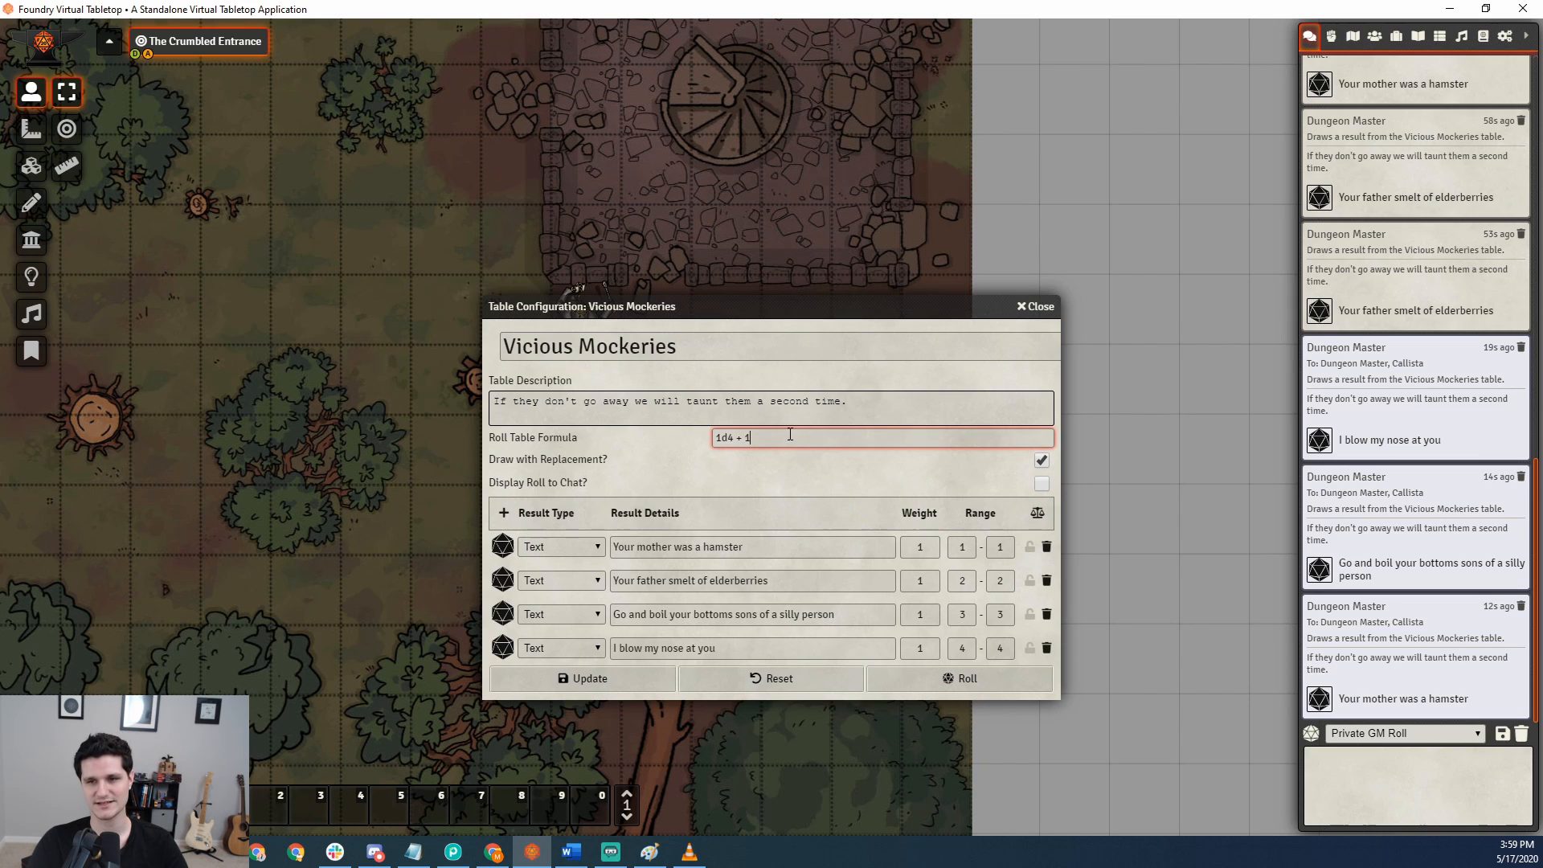
click(794, 462)
click(949, 677)
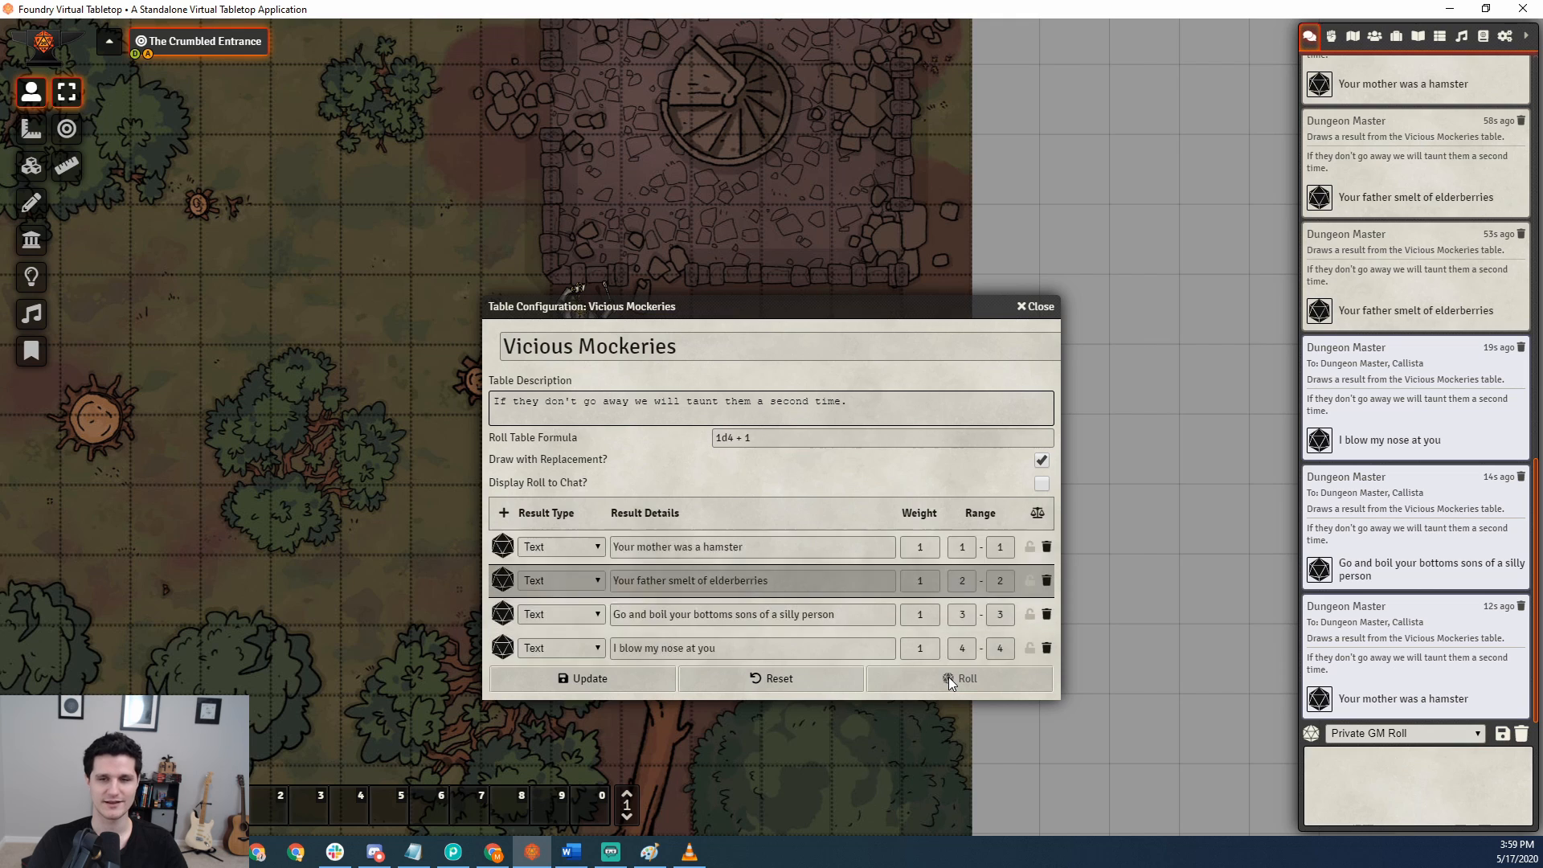
click(948, 677)
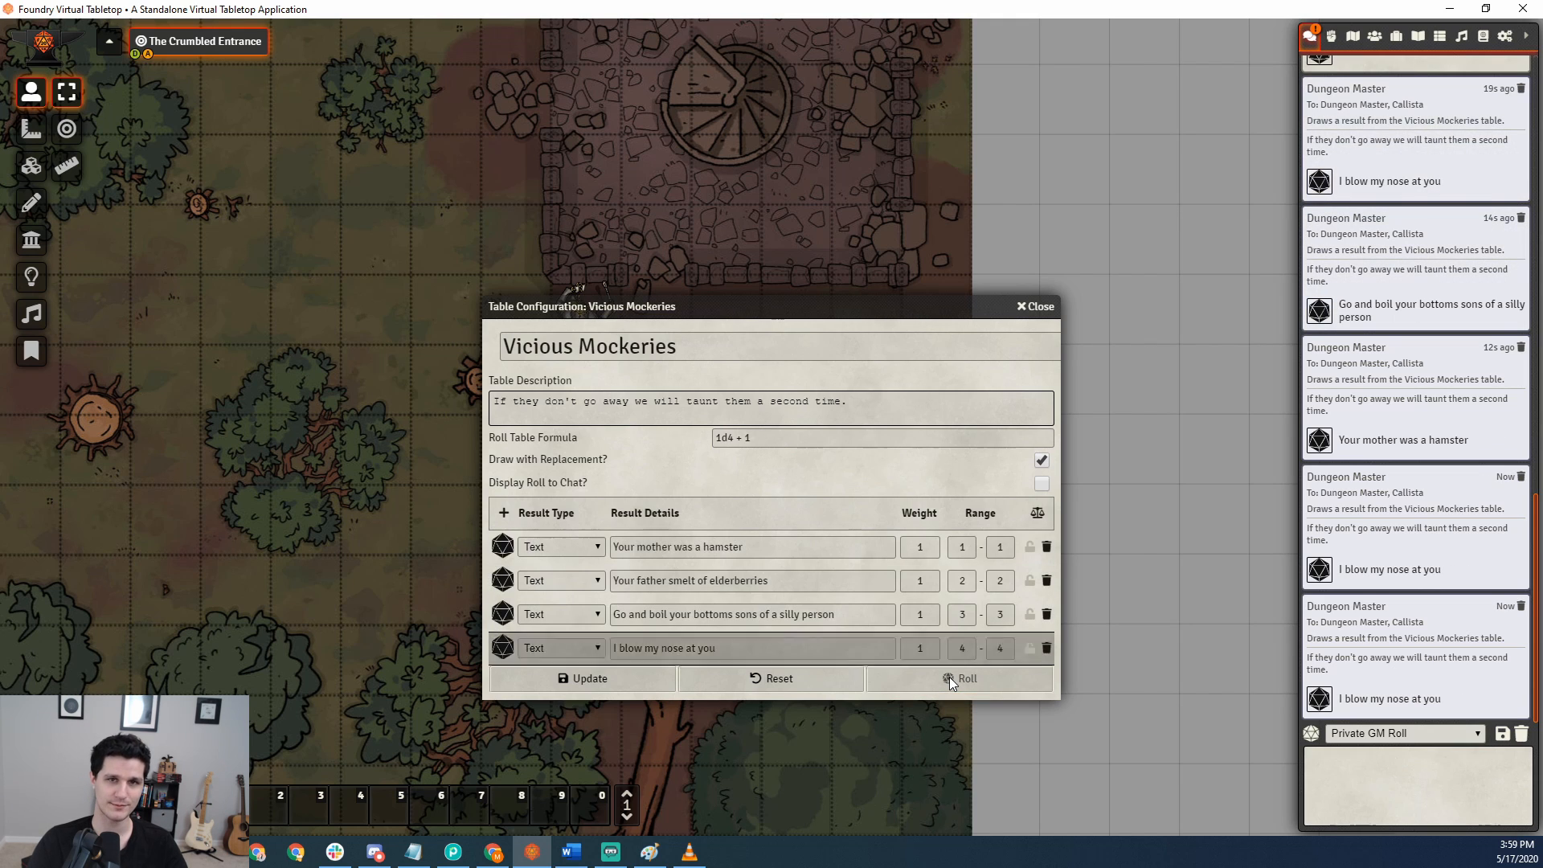
click(948, 677)
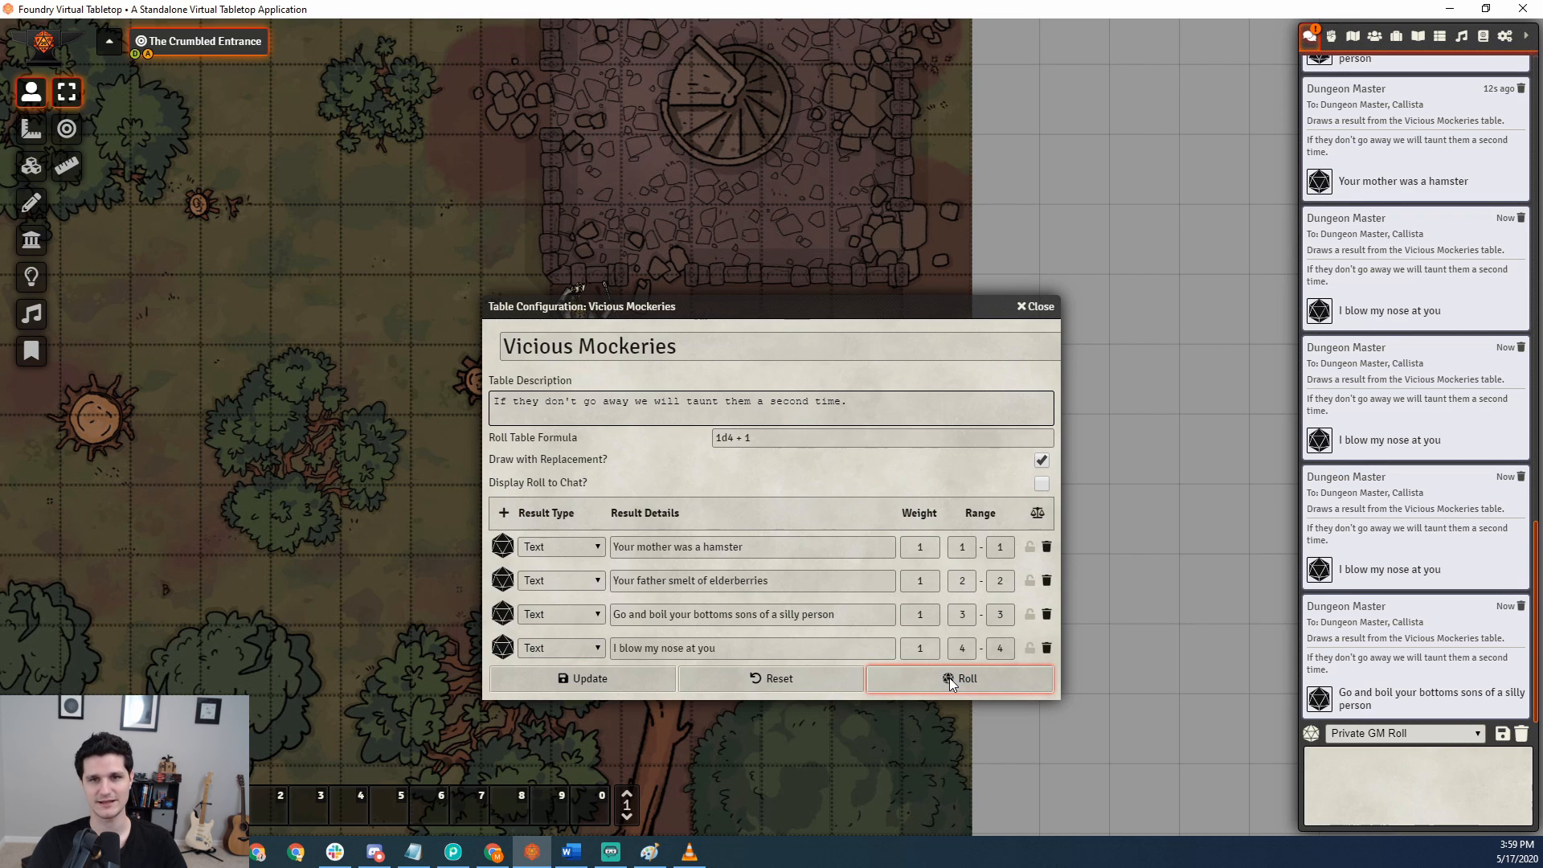
click(948, 677)
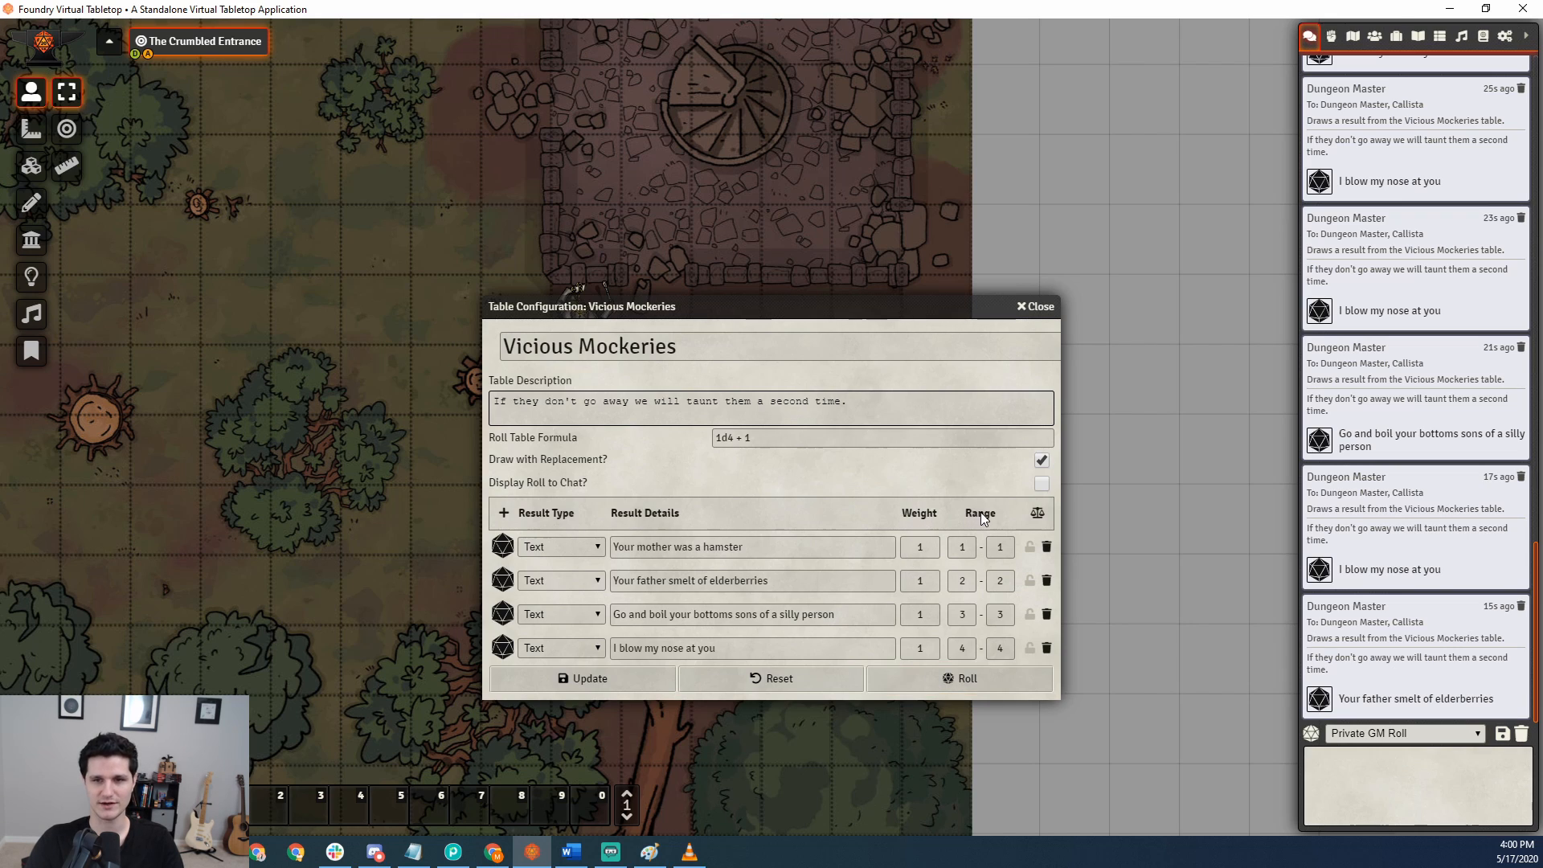
Set the roll table formula back to 1d4.
click(930, 546)
click(965, 547)
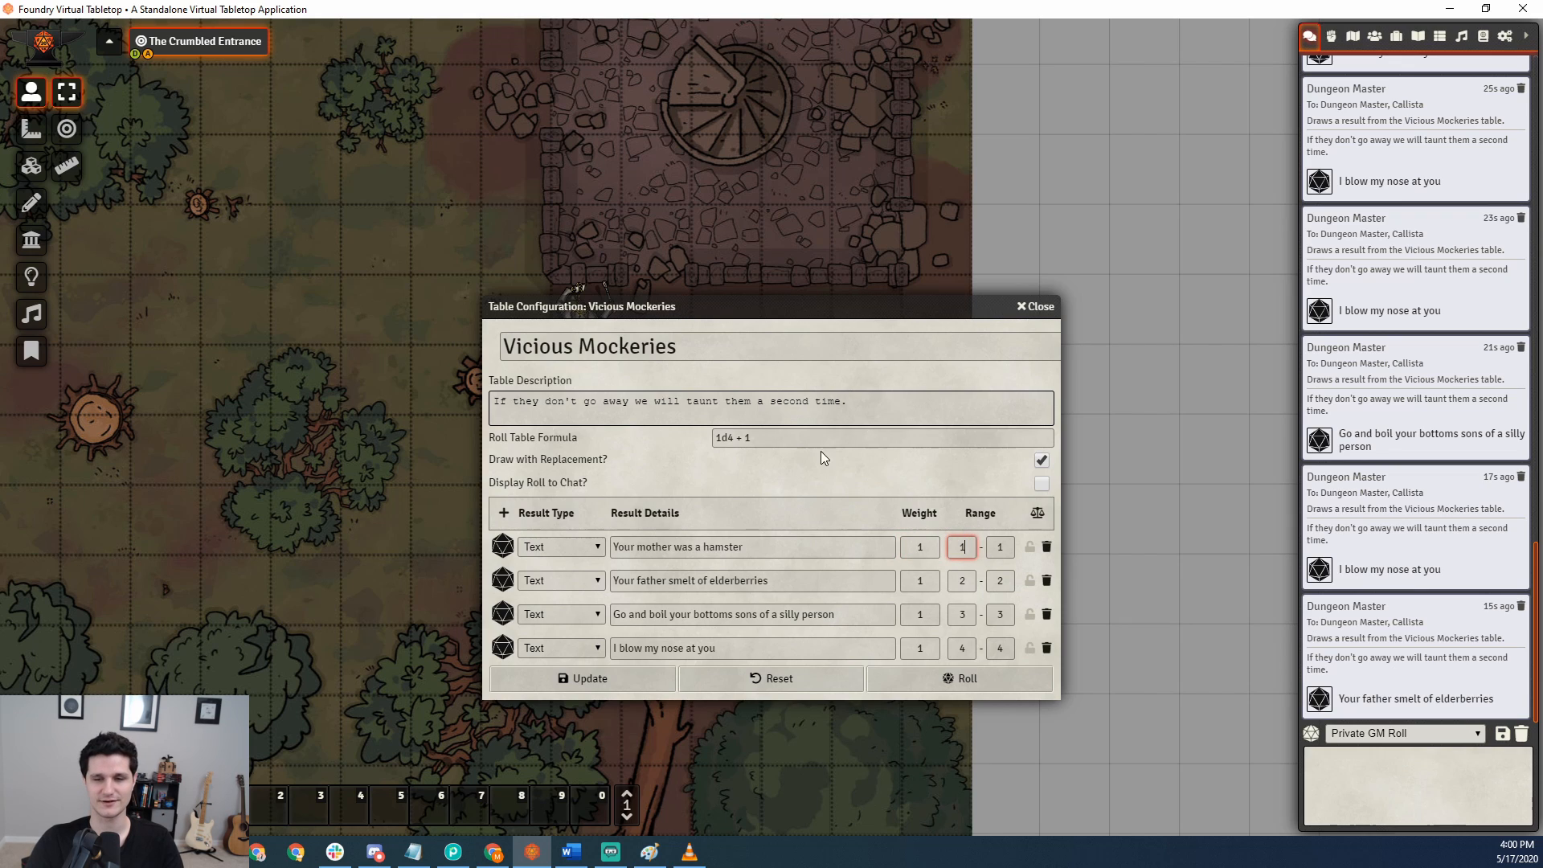
click(740, 439)
key(BackSpace)
key(BackSpace)
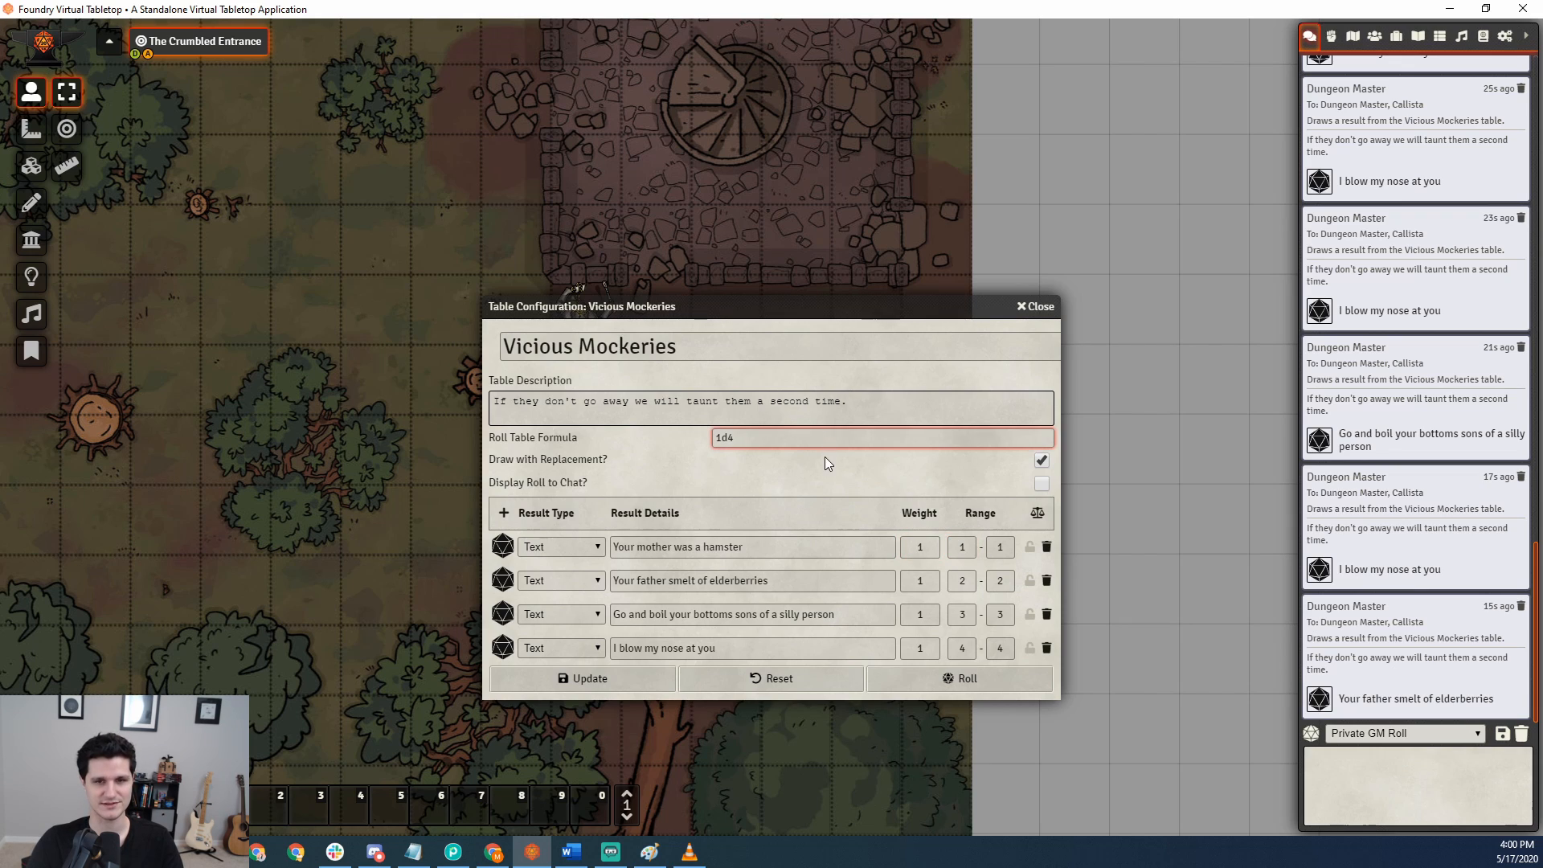
click(824, 461)
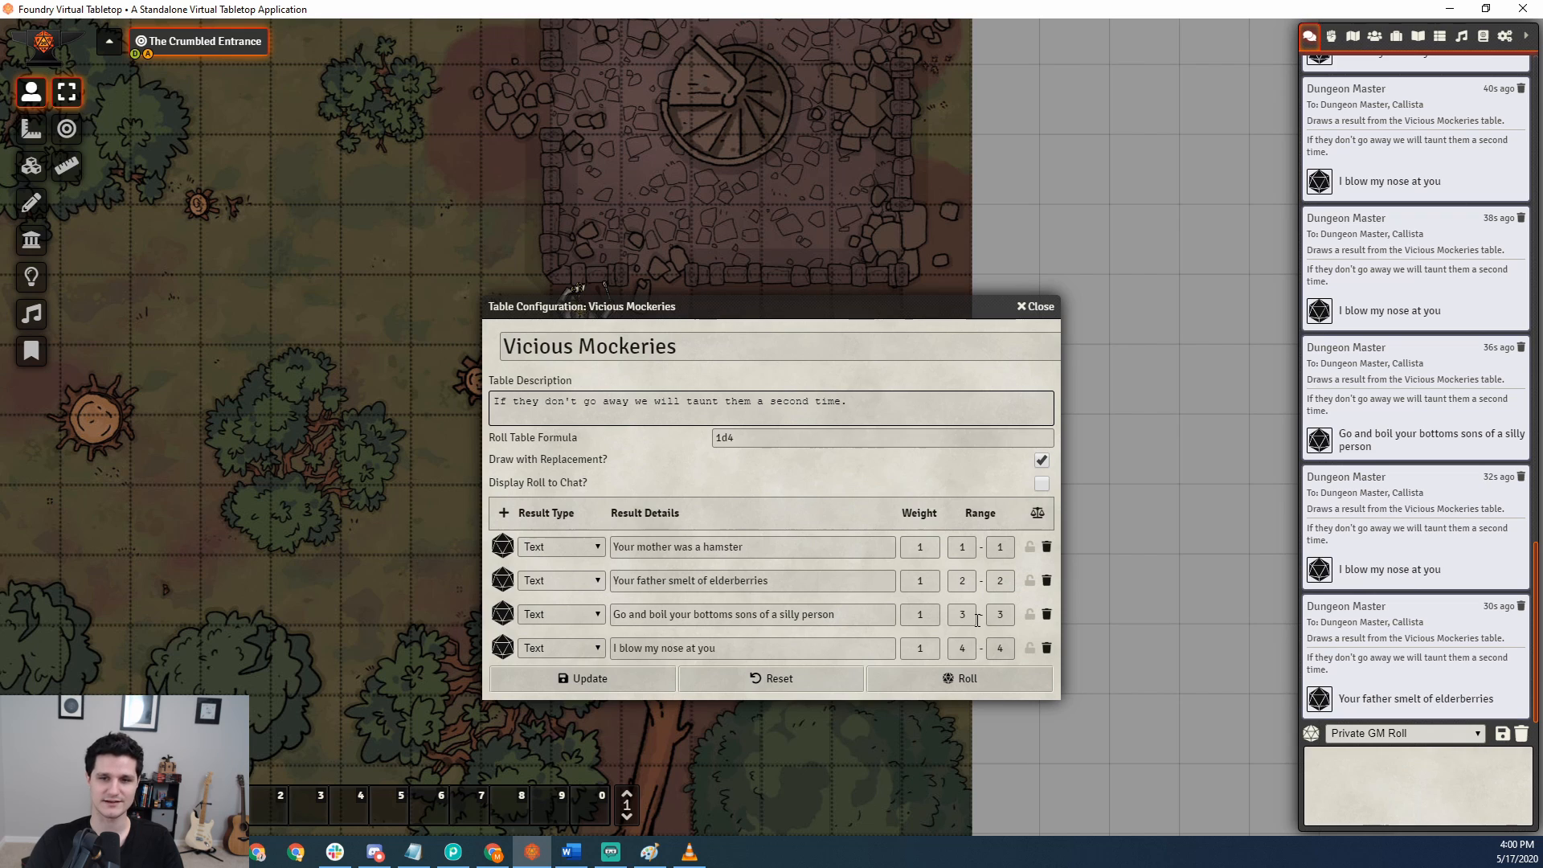
Extend the range of "Your mother was a hamster" to 1–4 and roll the table four times.
double_click(1003, 551)
text(4)
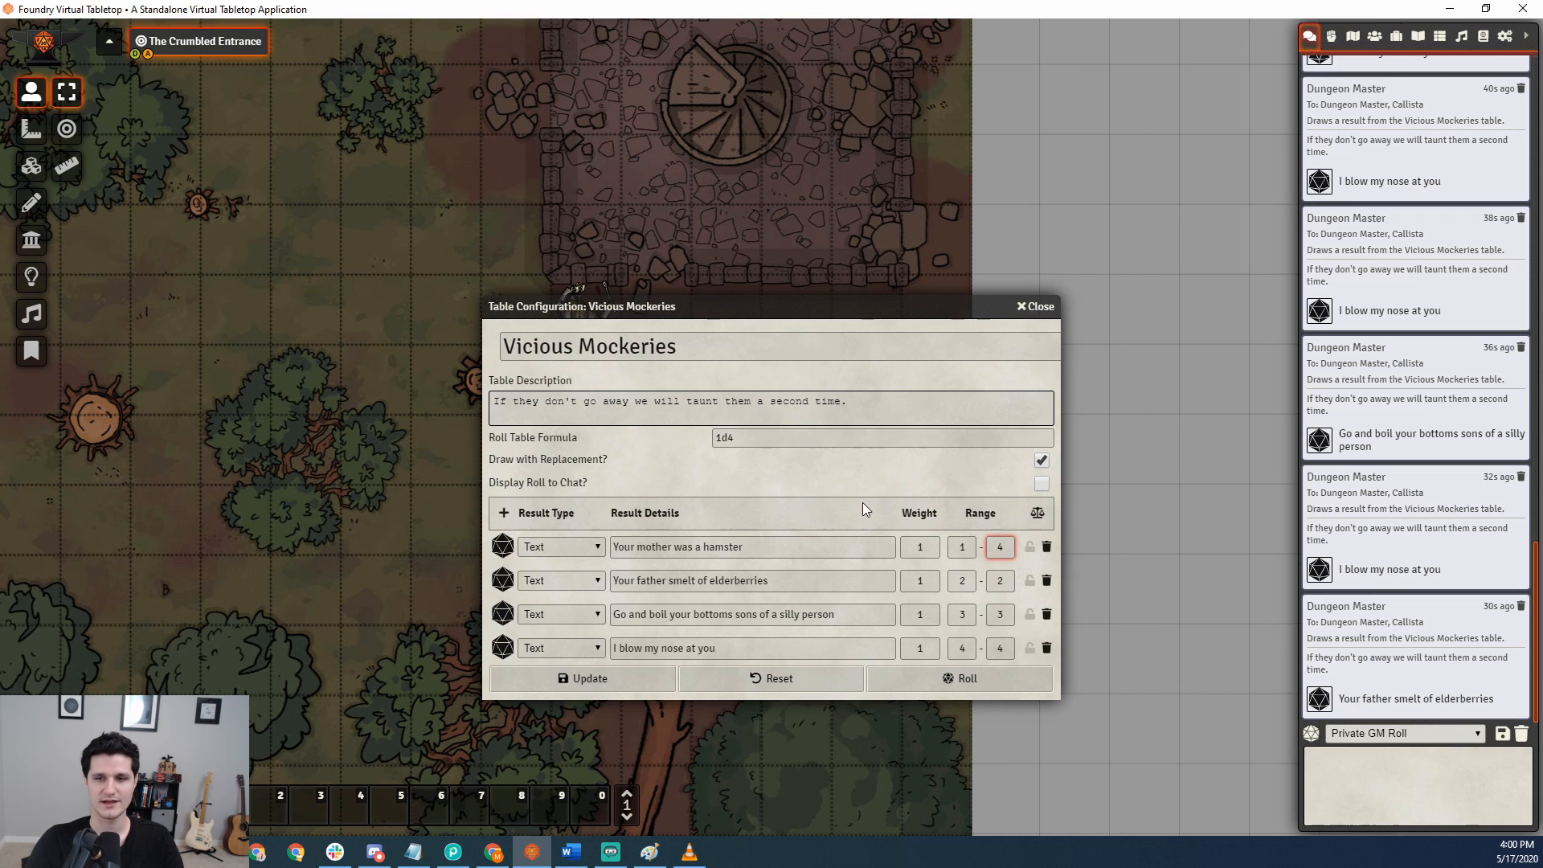
click(923, 675)
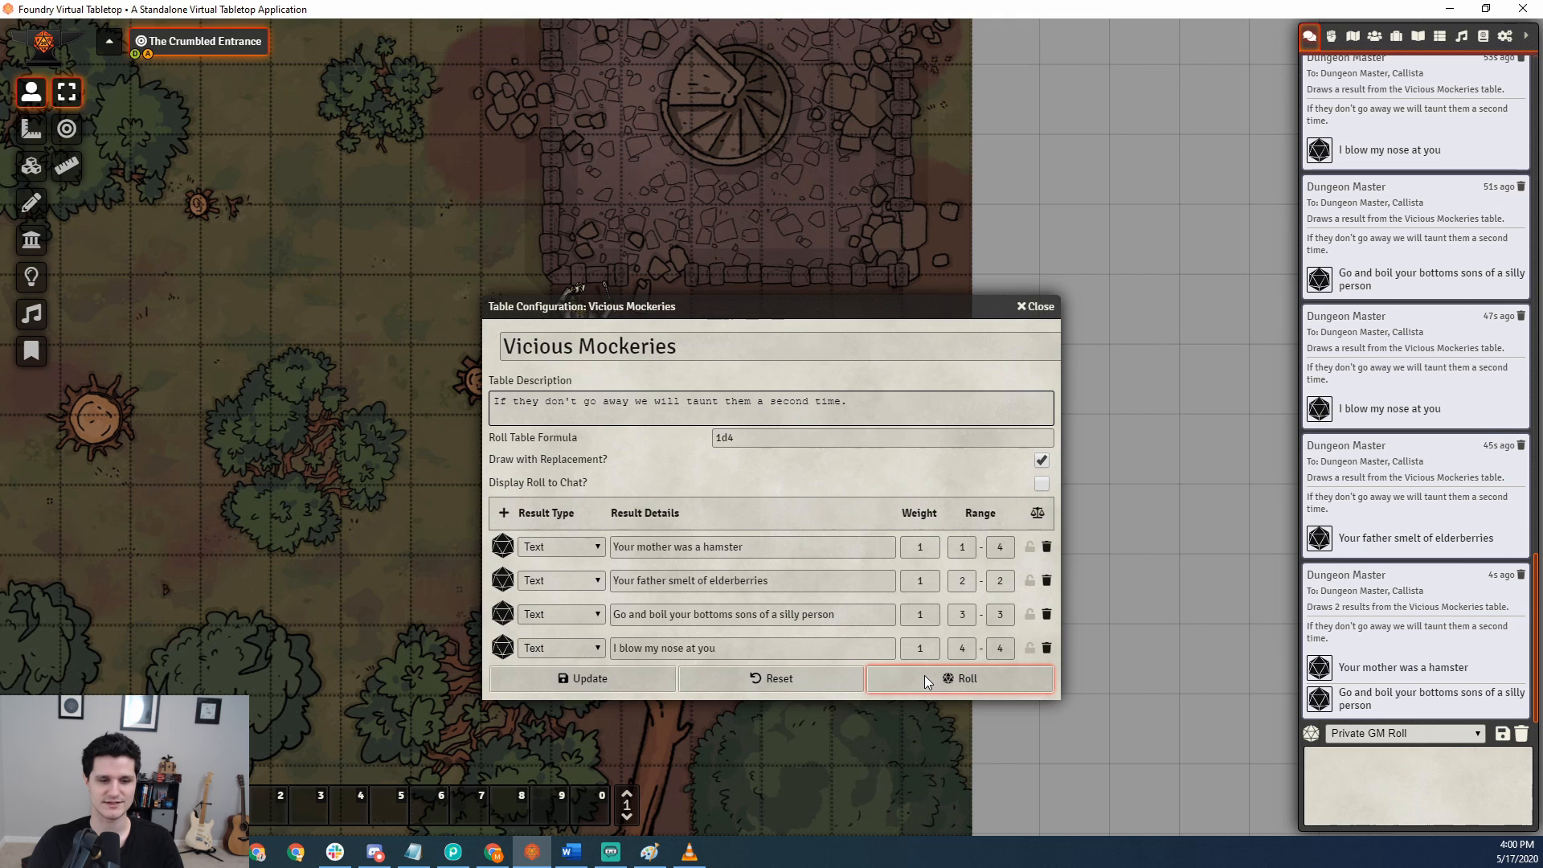
click(924, 676)
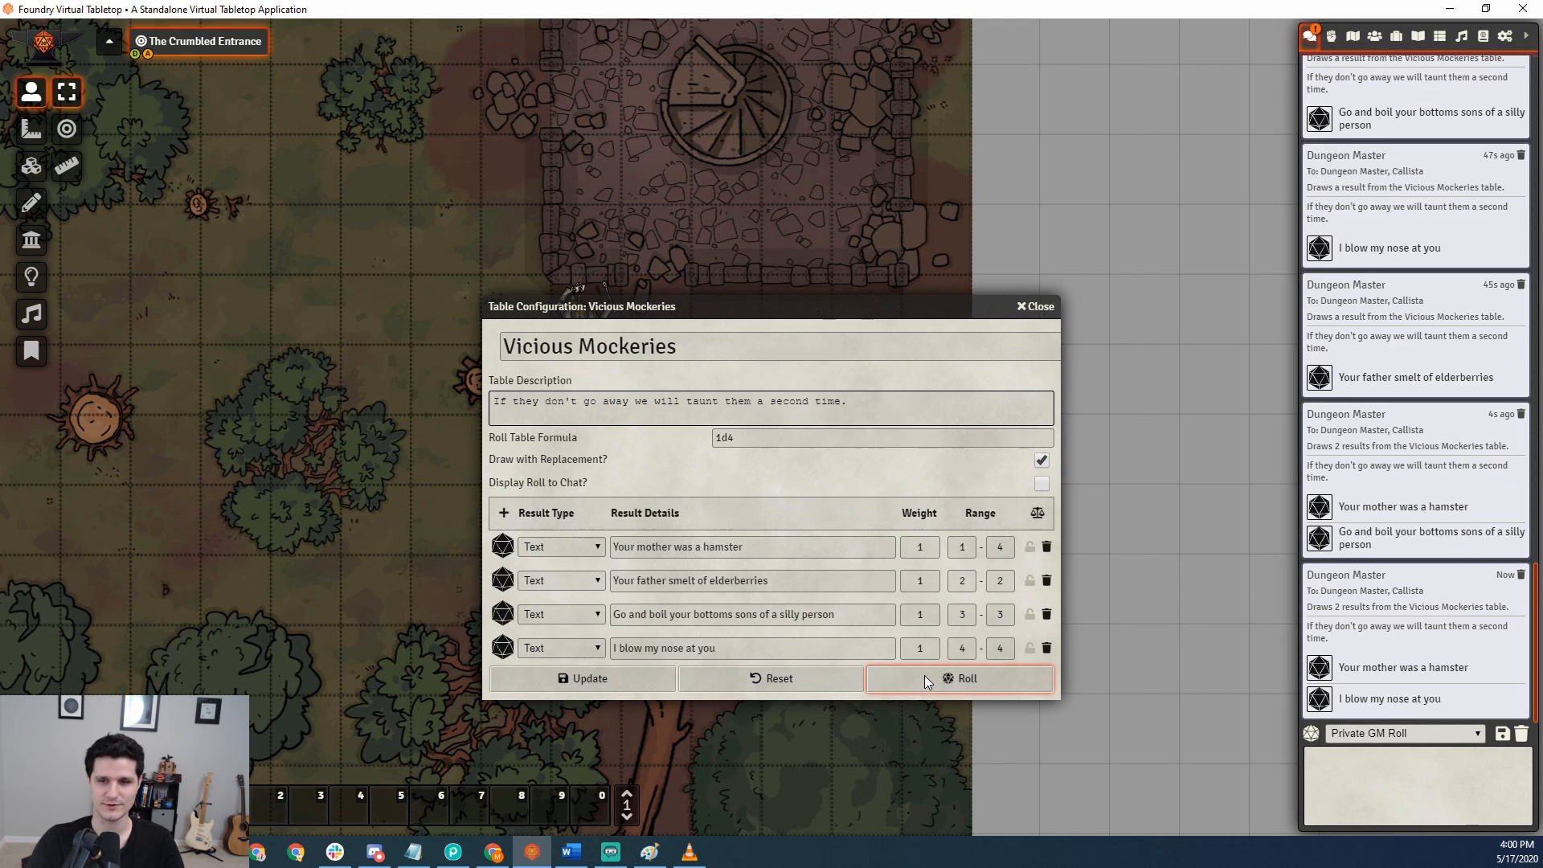
click(925, 675)
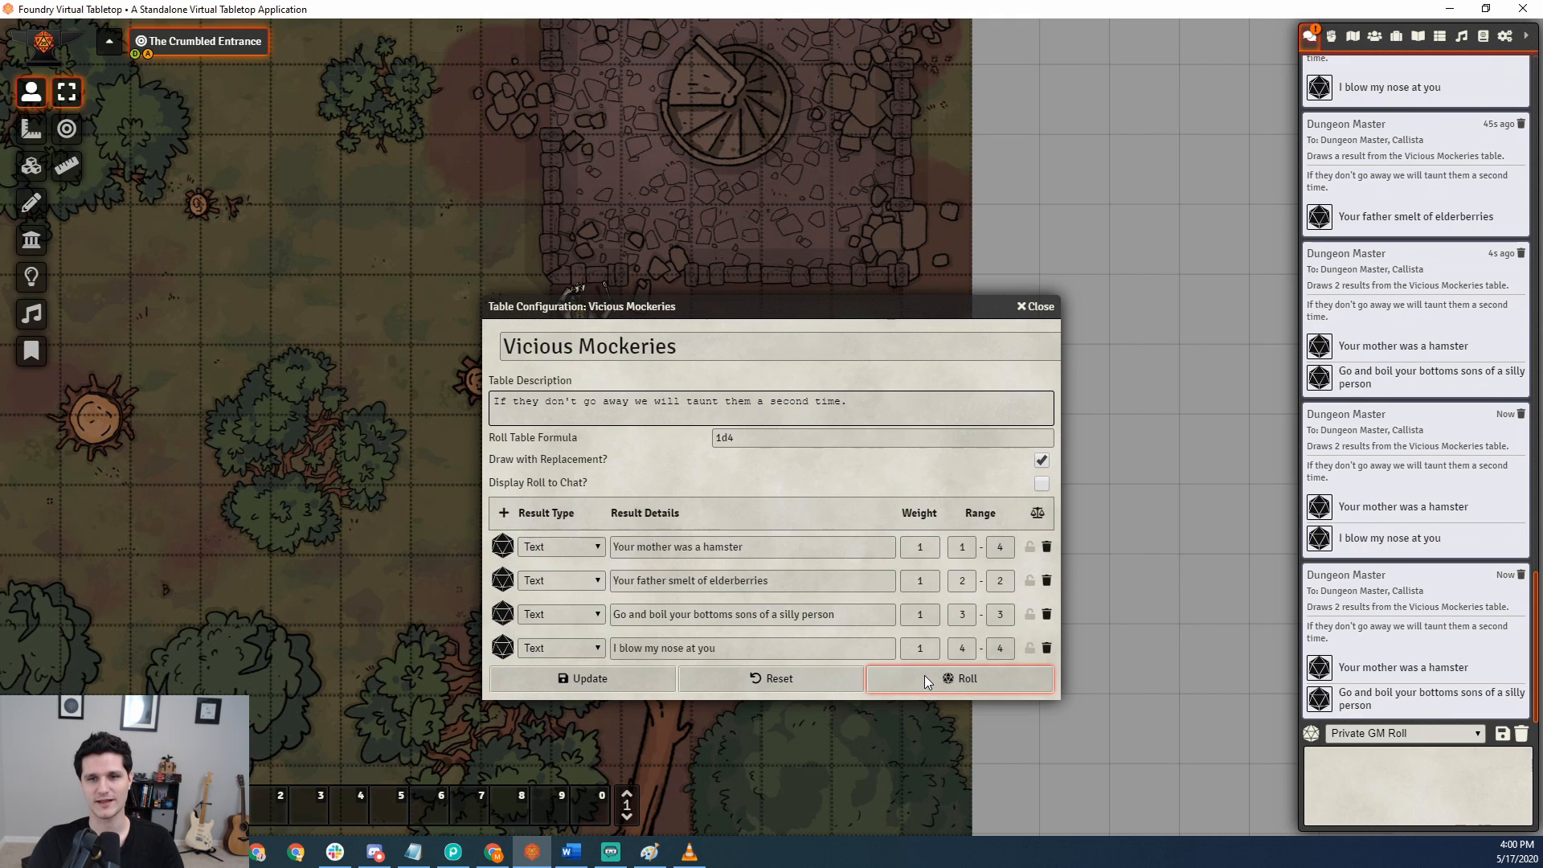
click(924, 675)
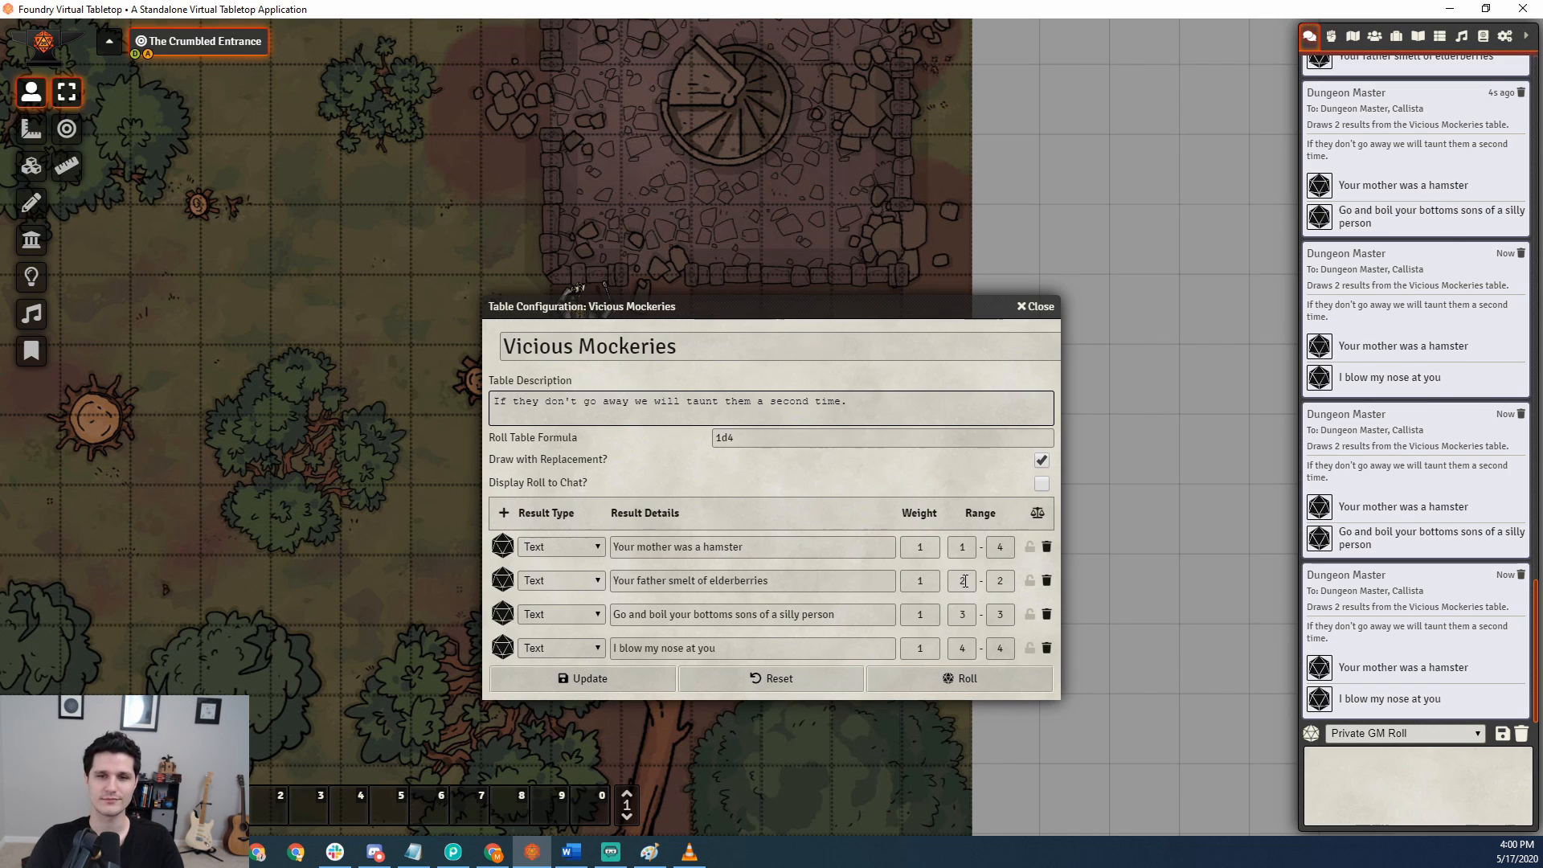
Extend the range of "Your father smelt of elderberries" first to 2–4 and then to 1–4, rolling after each change.
double_click(995, 580)
text(4)
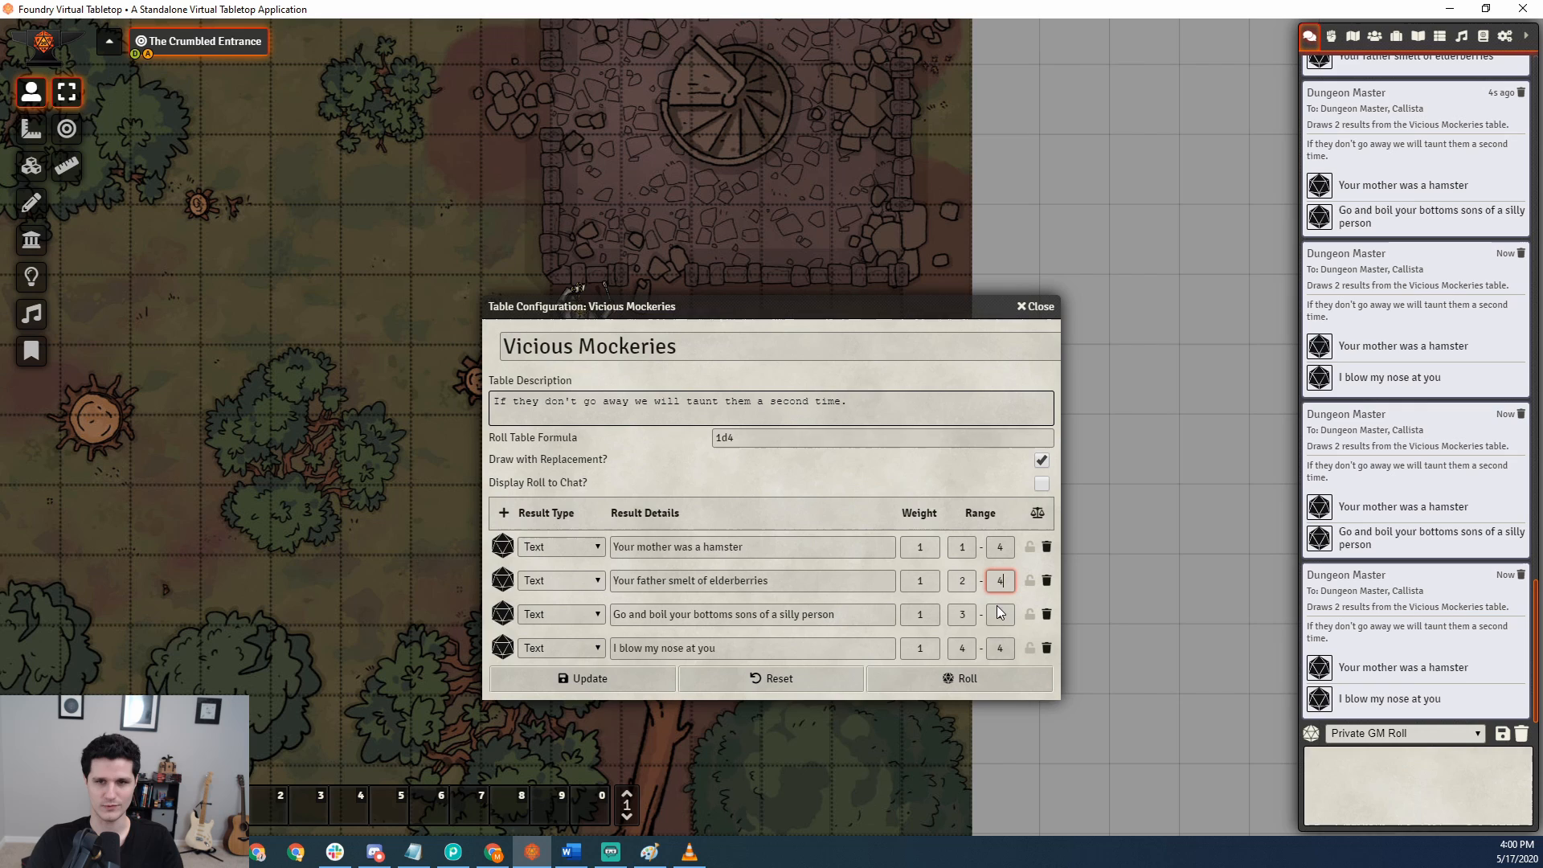
click(967, 678)
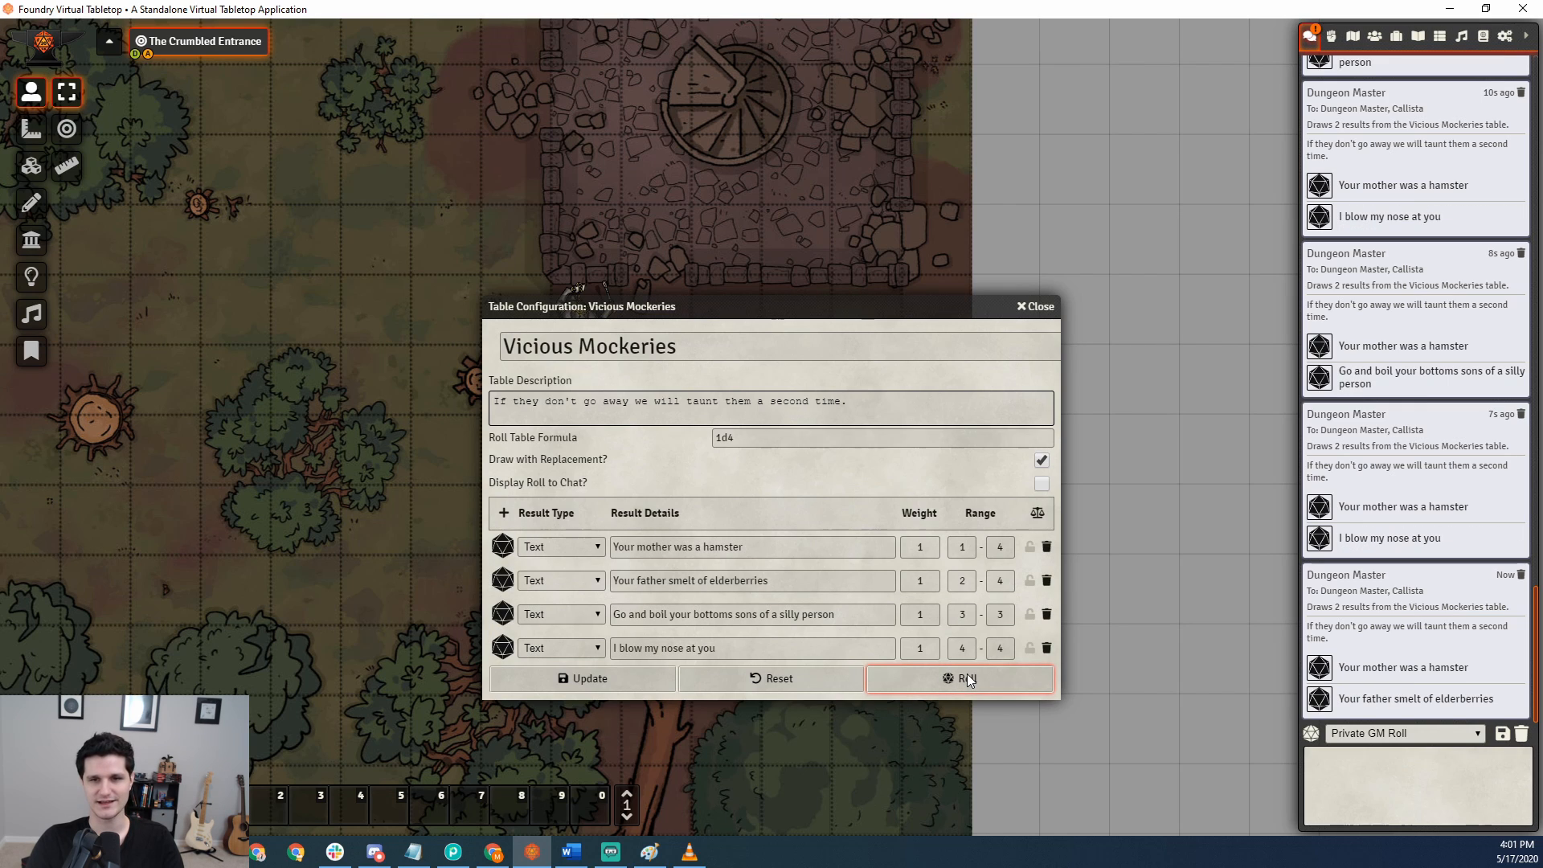
double_click(962, 580)
text(1)
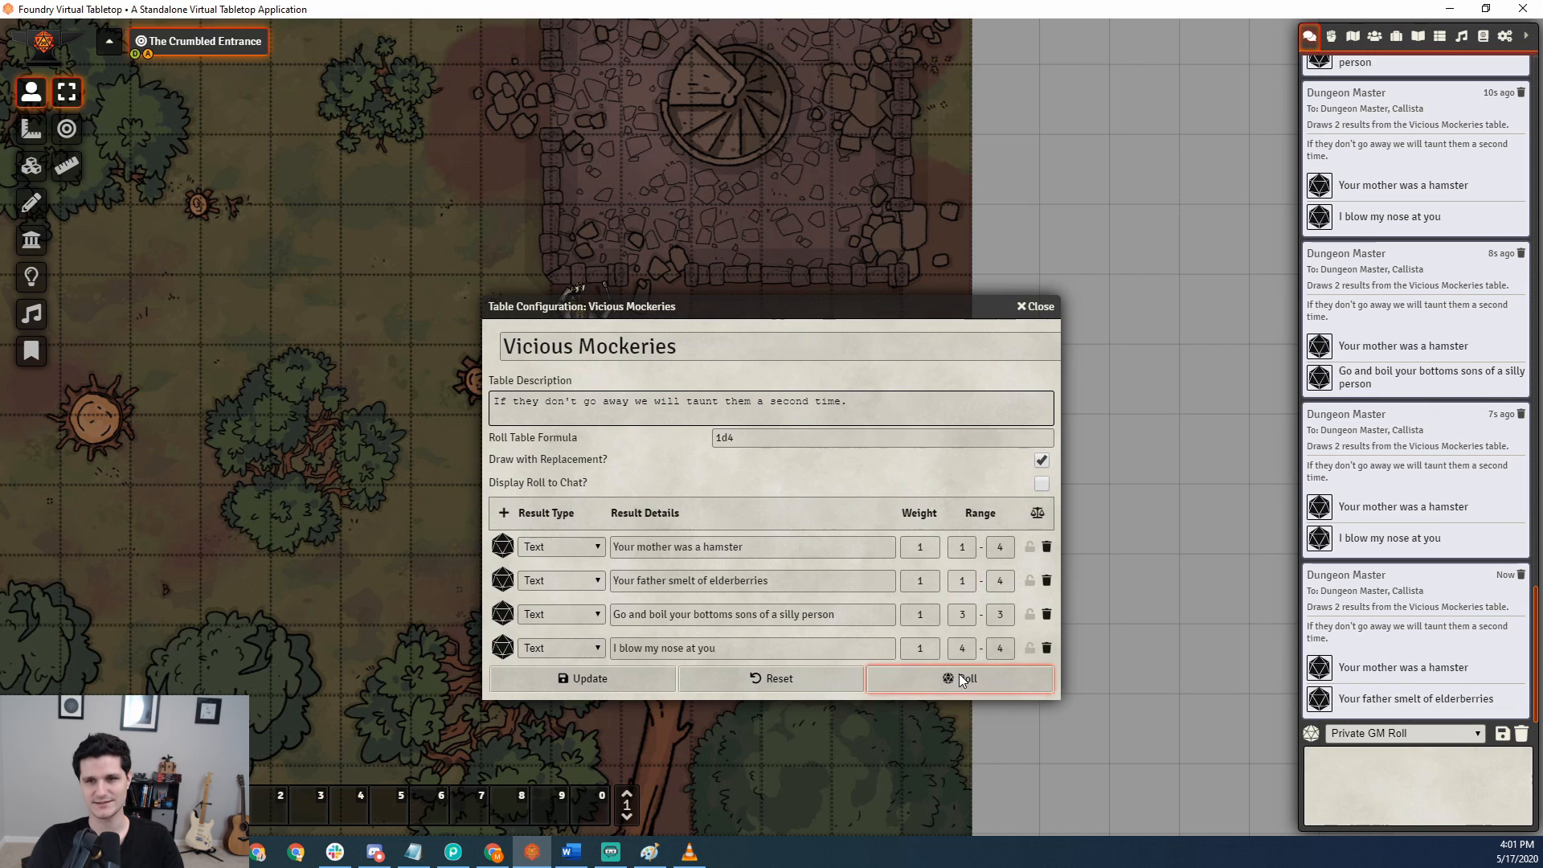
click(960, 676)
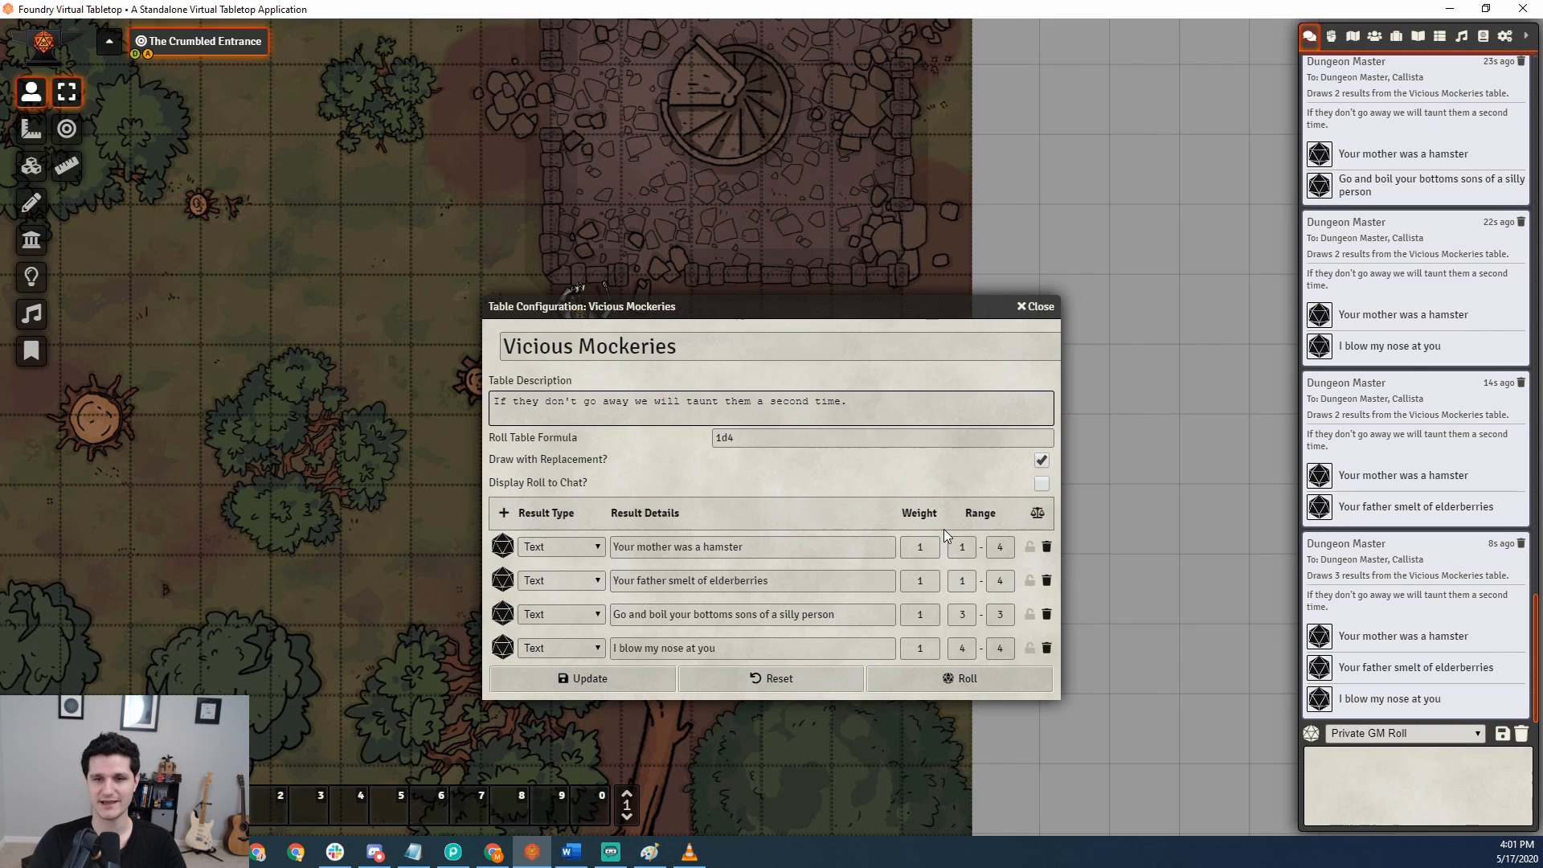
Normalize the result ranges of the Vicious Mockeries table.
click(1038, 515)
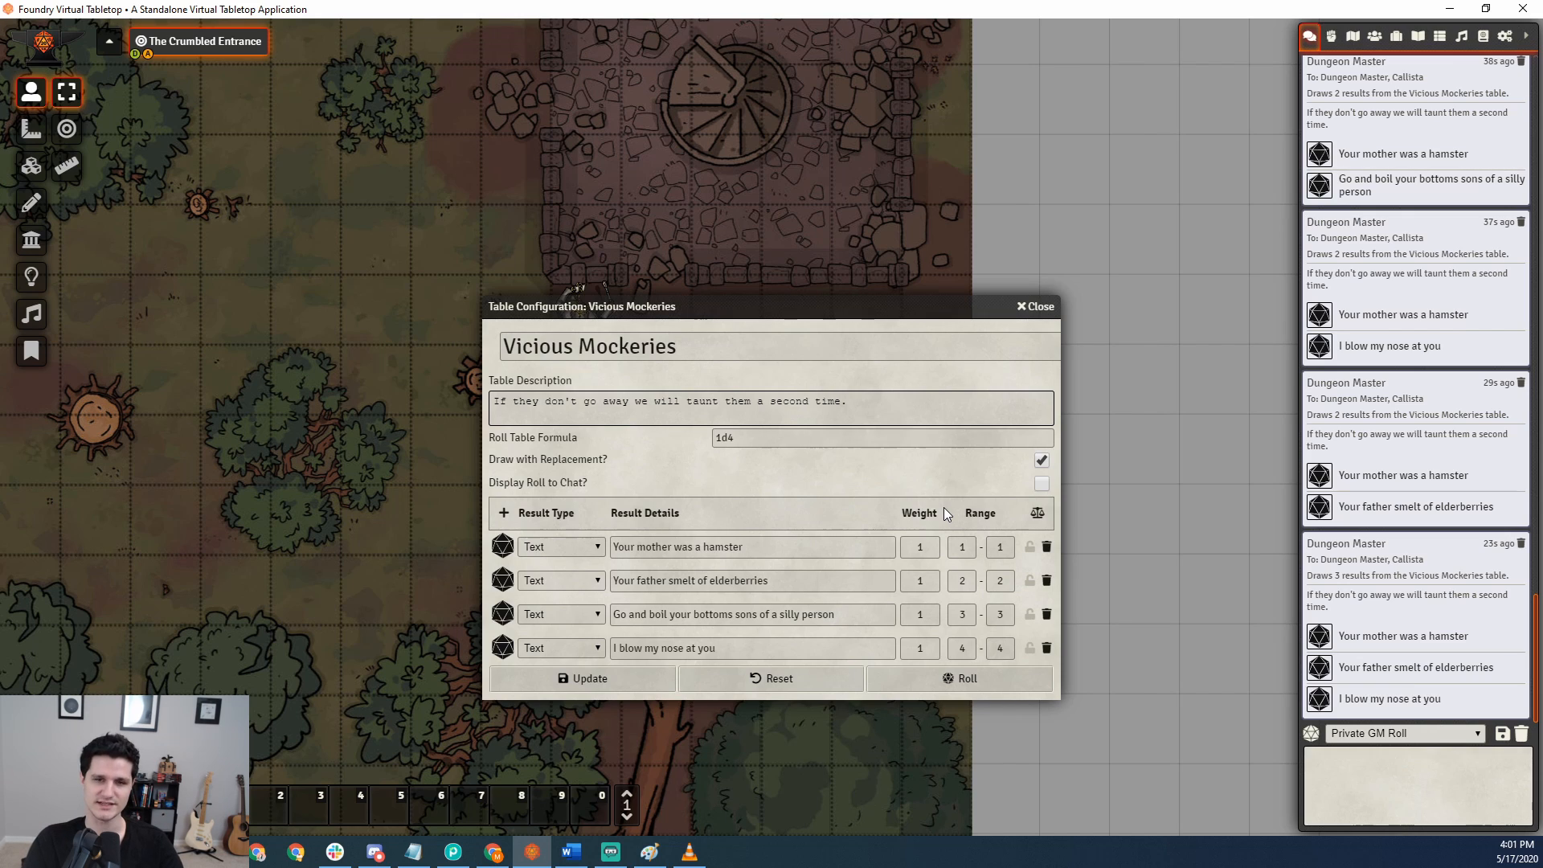
double_click(755, 443)
click(784, 467)
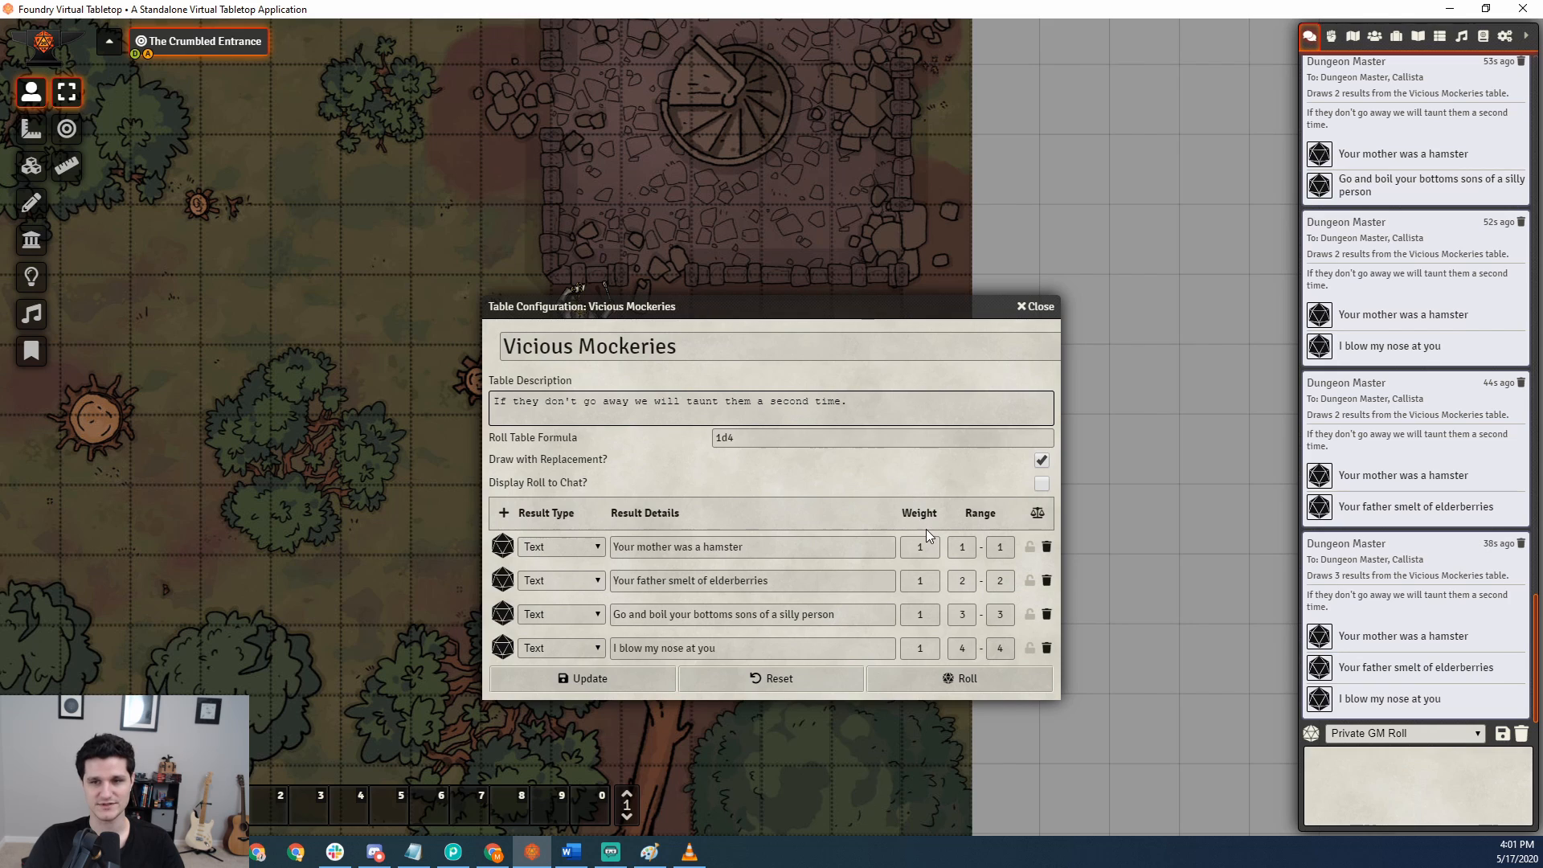
Set the weight of "Your mother was a hamster" to 2 and normalize the result ranges.
double_click(906, 545)
text(2)
click(894, 484)
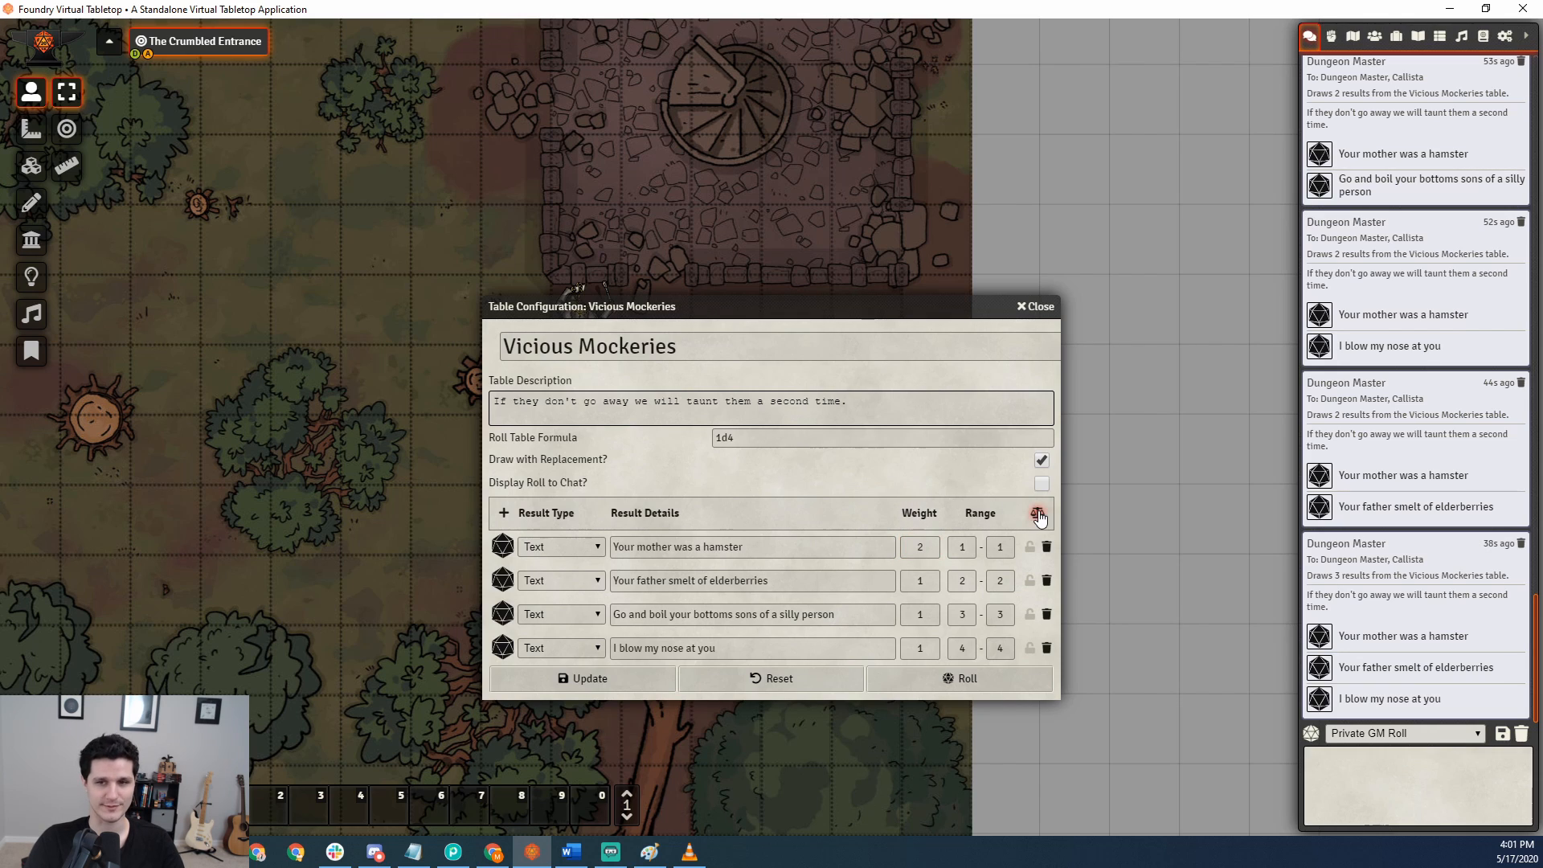
click(1038, 514)
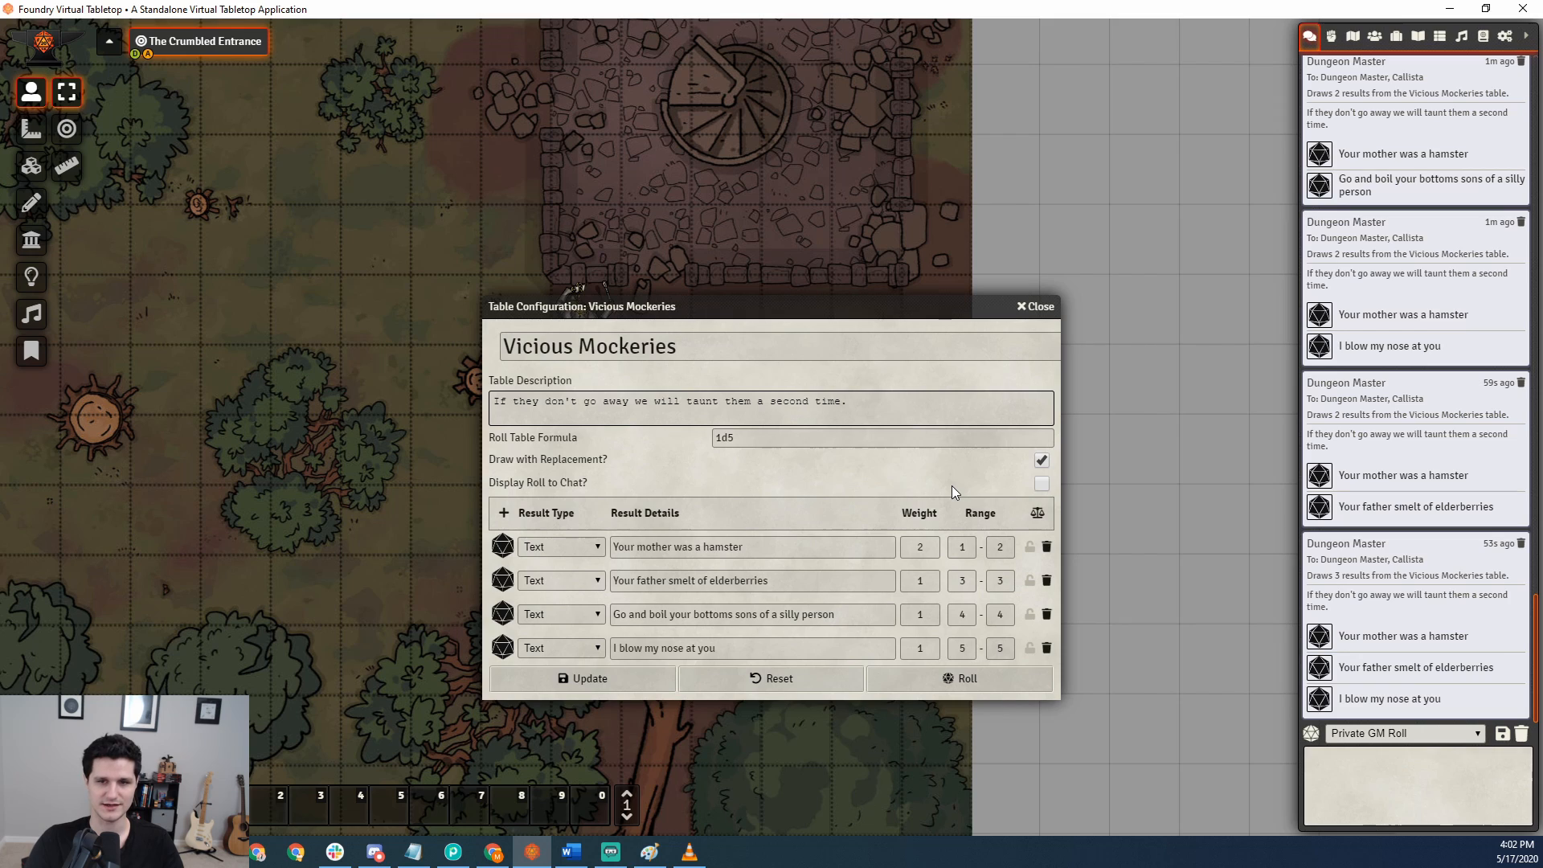
Set the weight of "Your father smelt of elderberries" to 2 and normalize the result ranges.
click(916, 575)
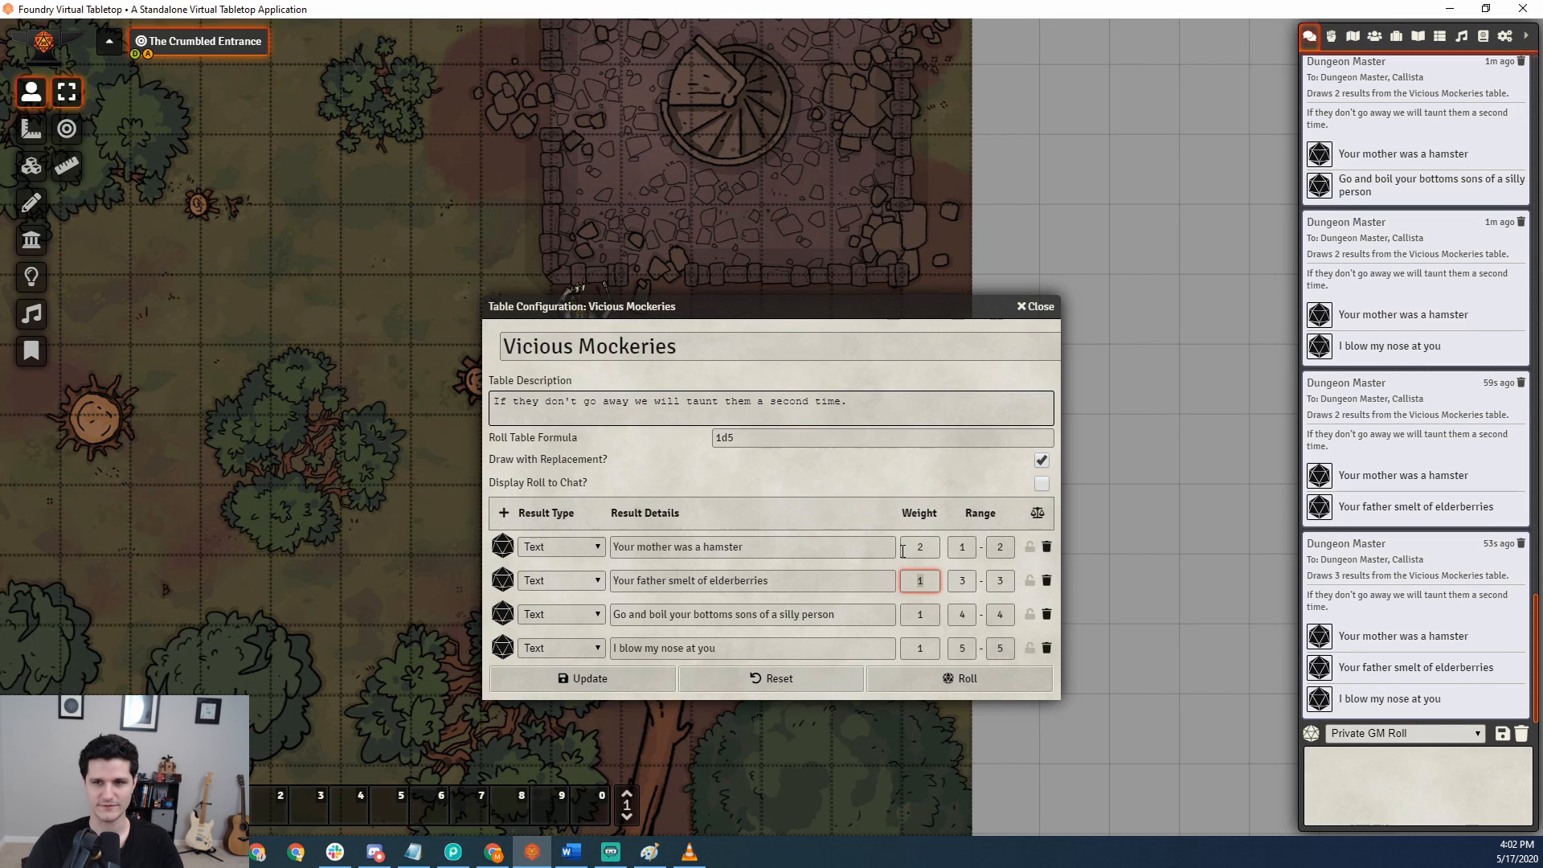
text(2)
click(1036, 514)
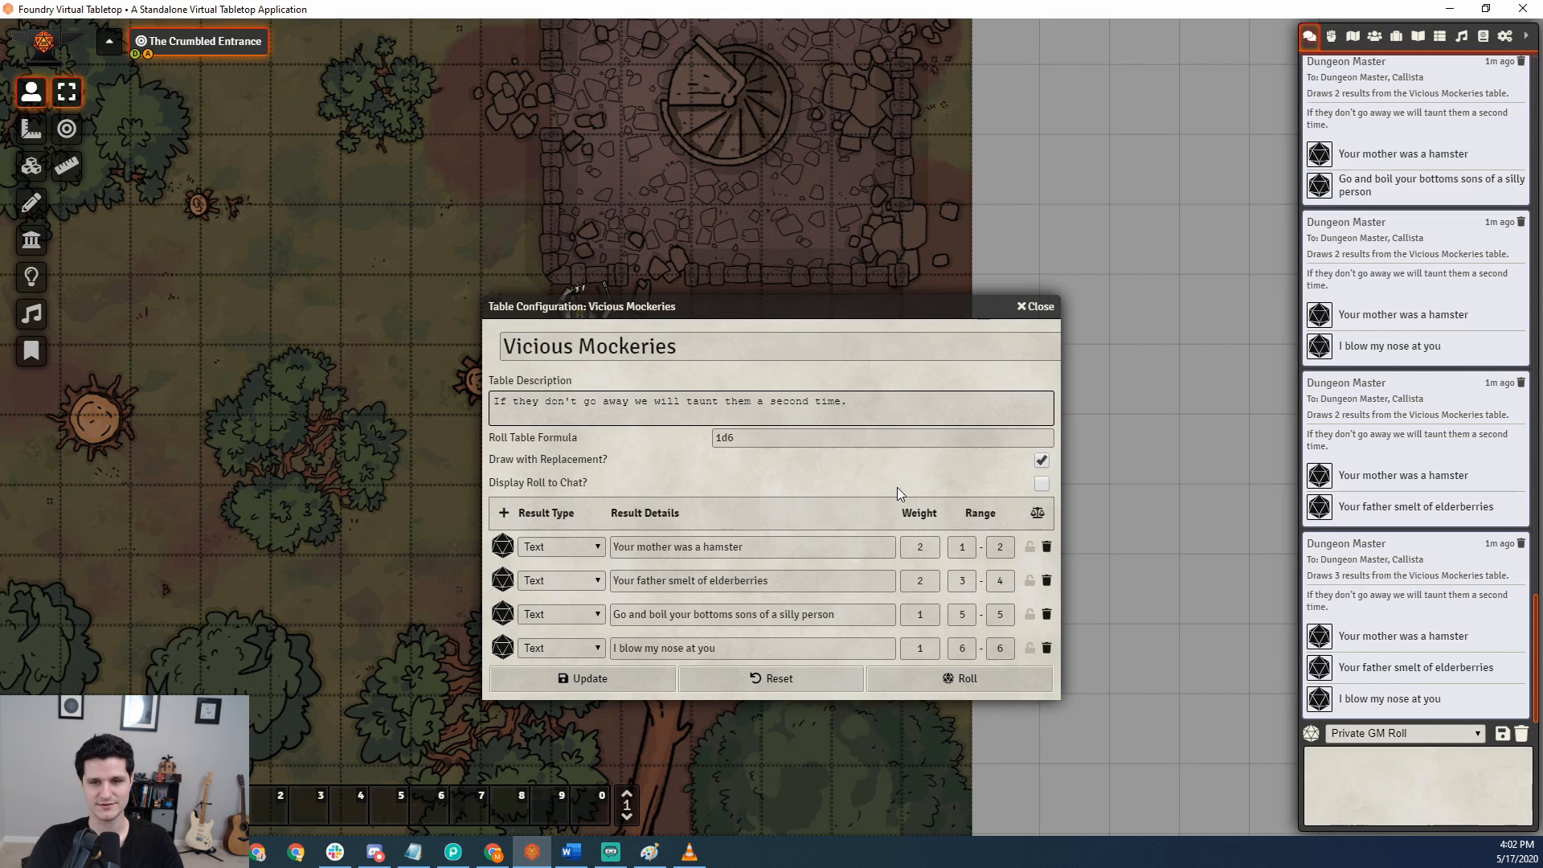
Try extending the range of "Your mother was a hamster" to 1–3.
drag(995, 546, 1019, 543)
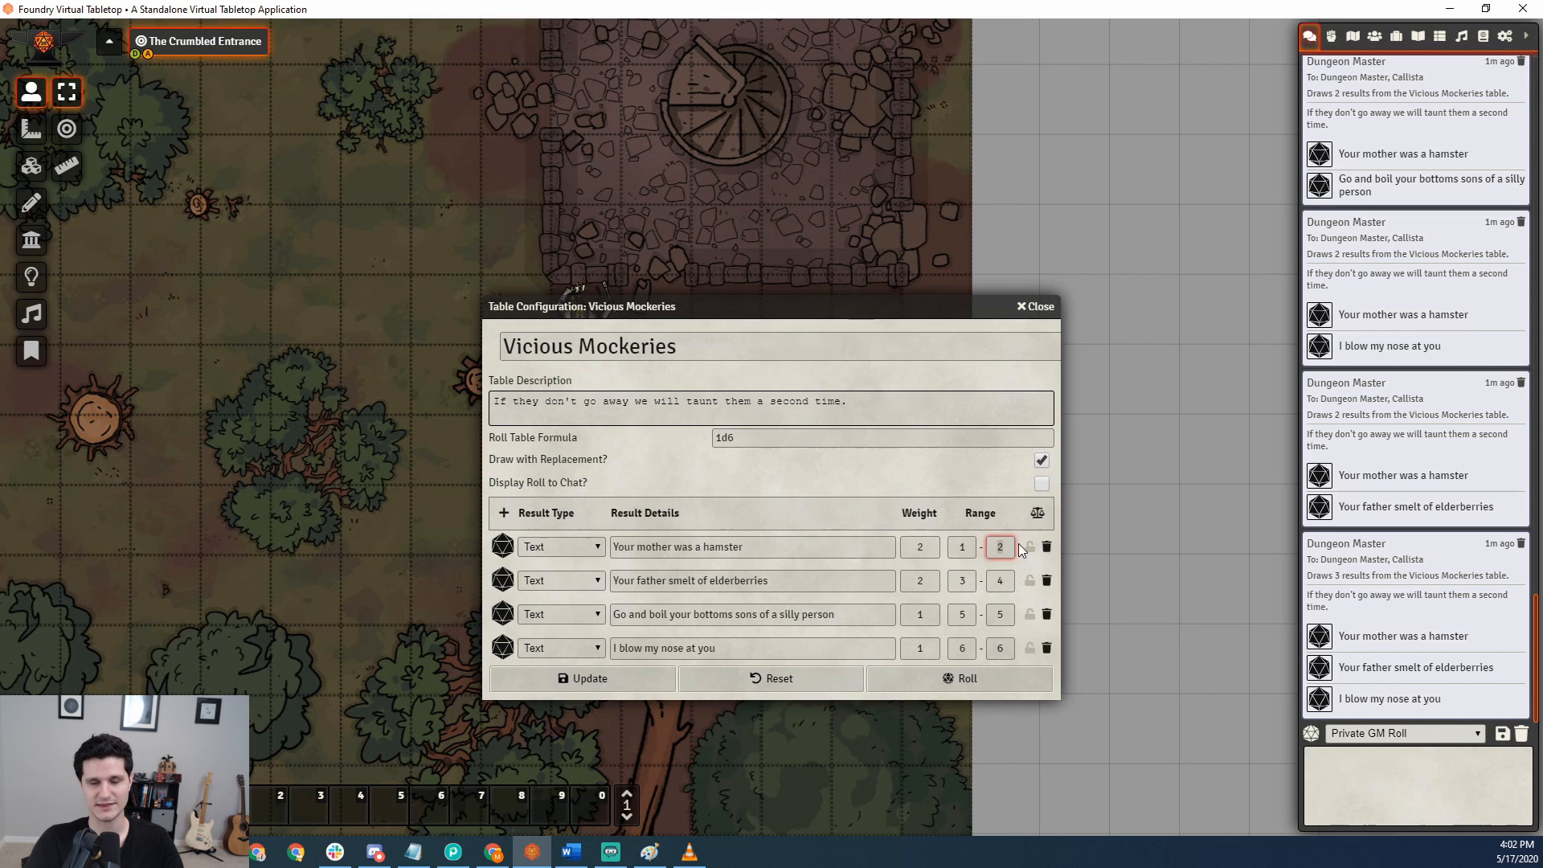
text(3)
click(999, 493)
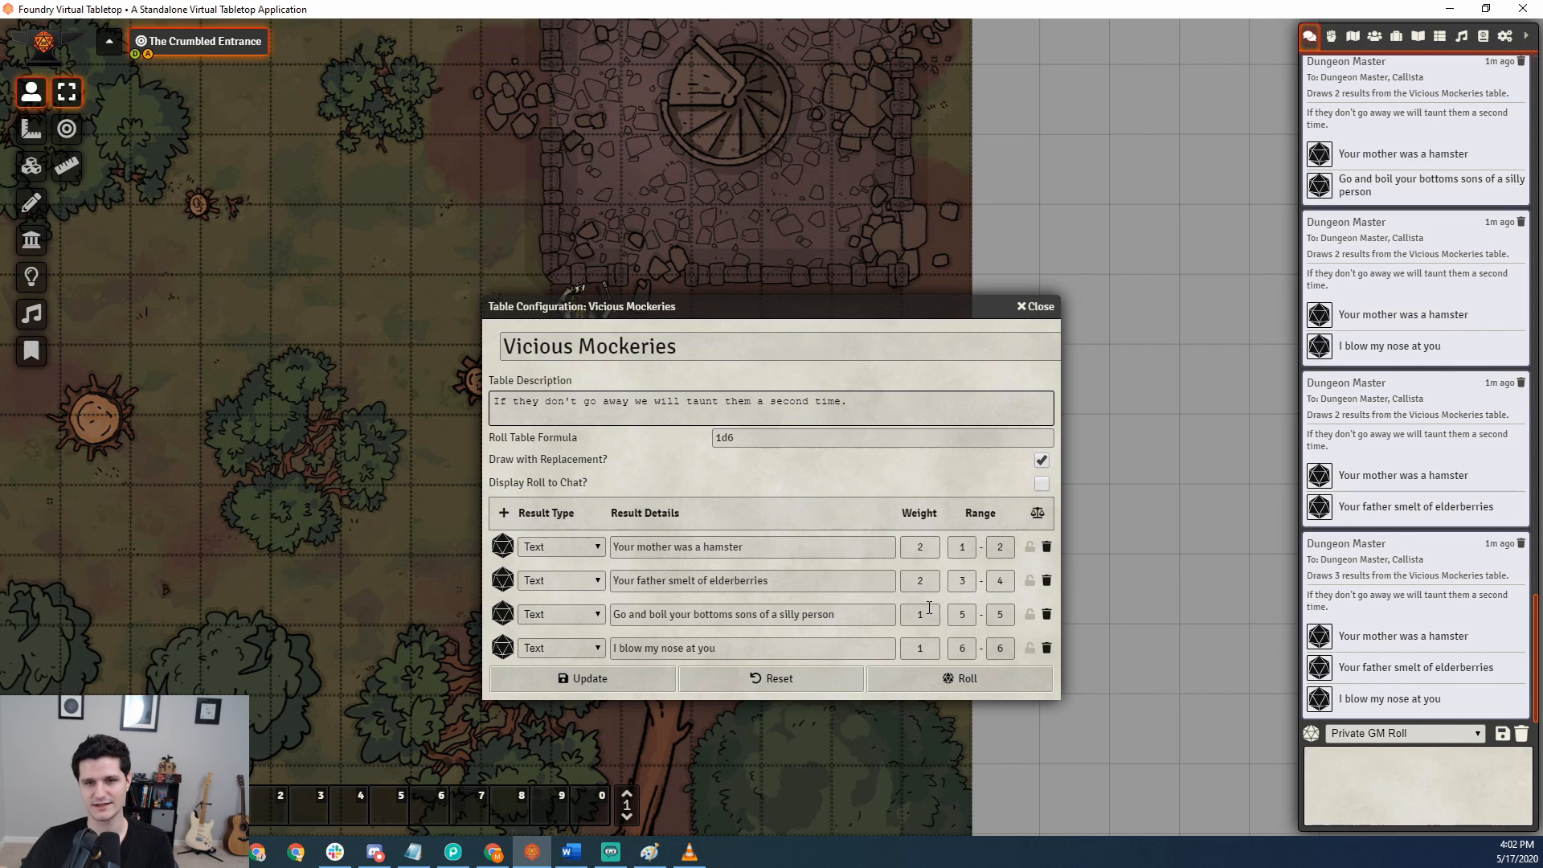
Set the weight of "Go and boil your bottoms sons of a silly person" to 3 and normalize the result ranges.
click(901, 609)
text(3)
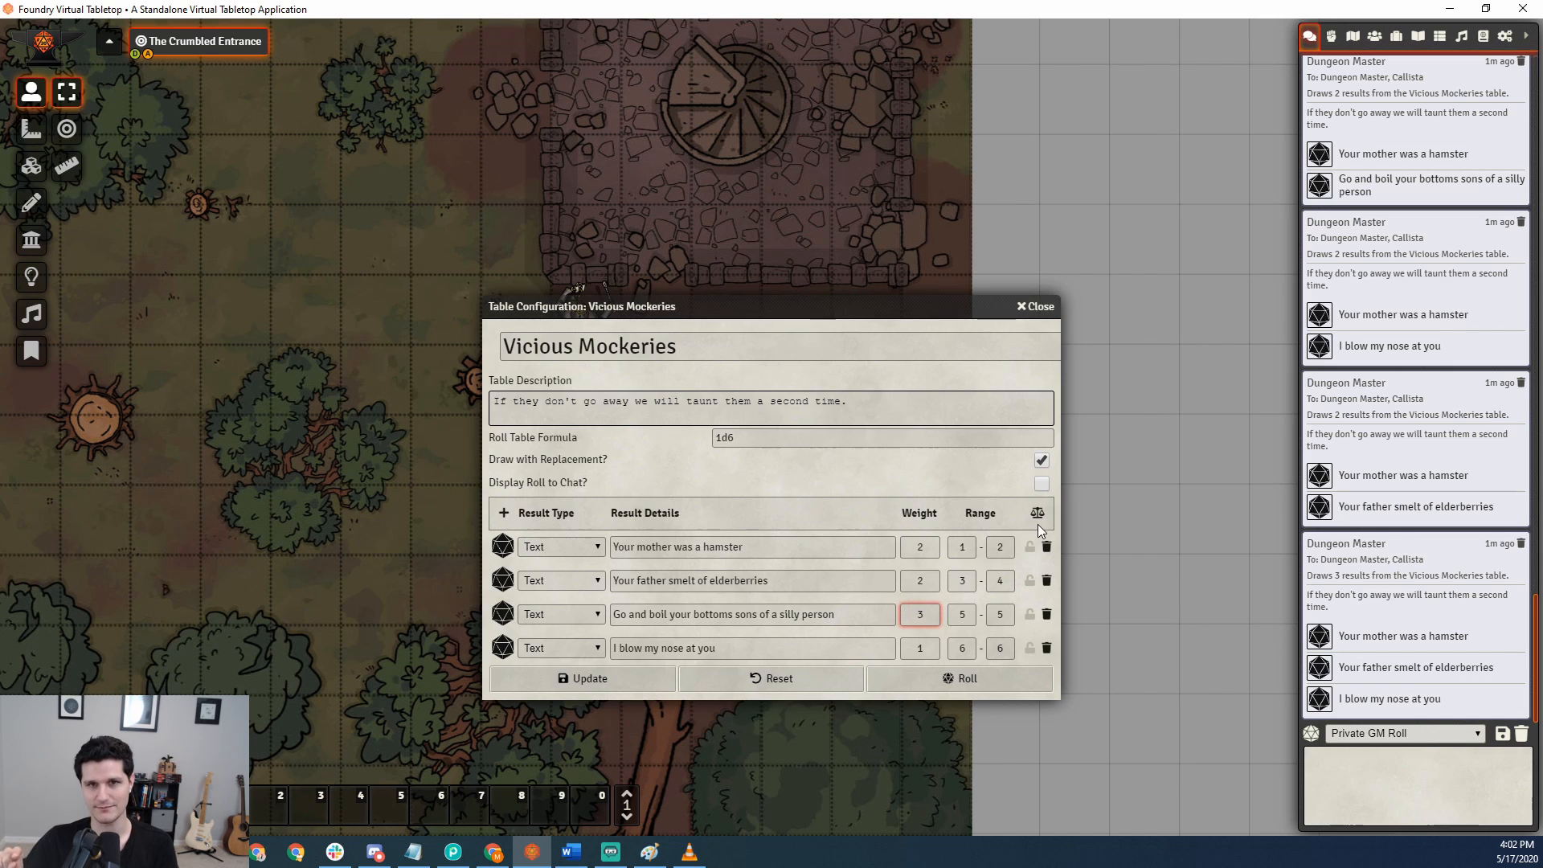
click(1037, 514)
Set the weights of the first three results back to 1 and normalize the table.
click(924, 548)
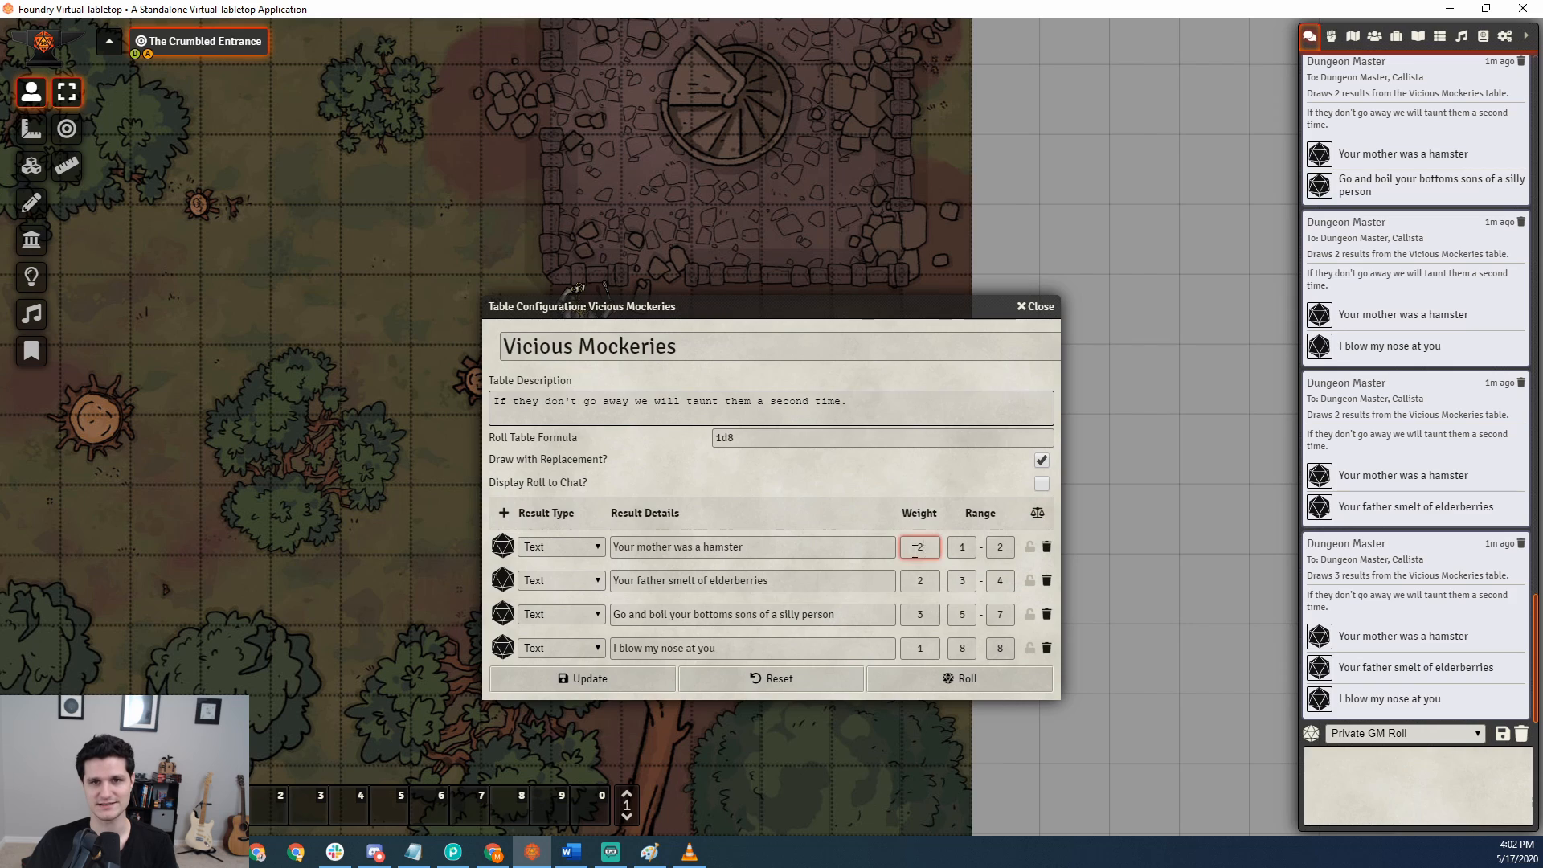
text(1)
click(930, 580)
text(1)
click(925, 615)
text(1)
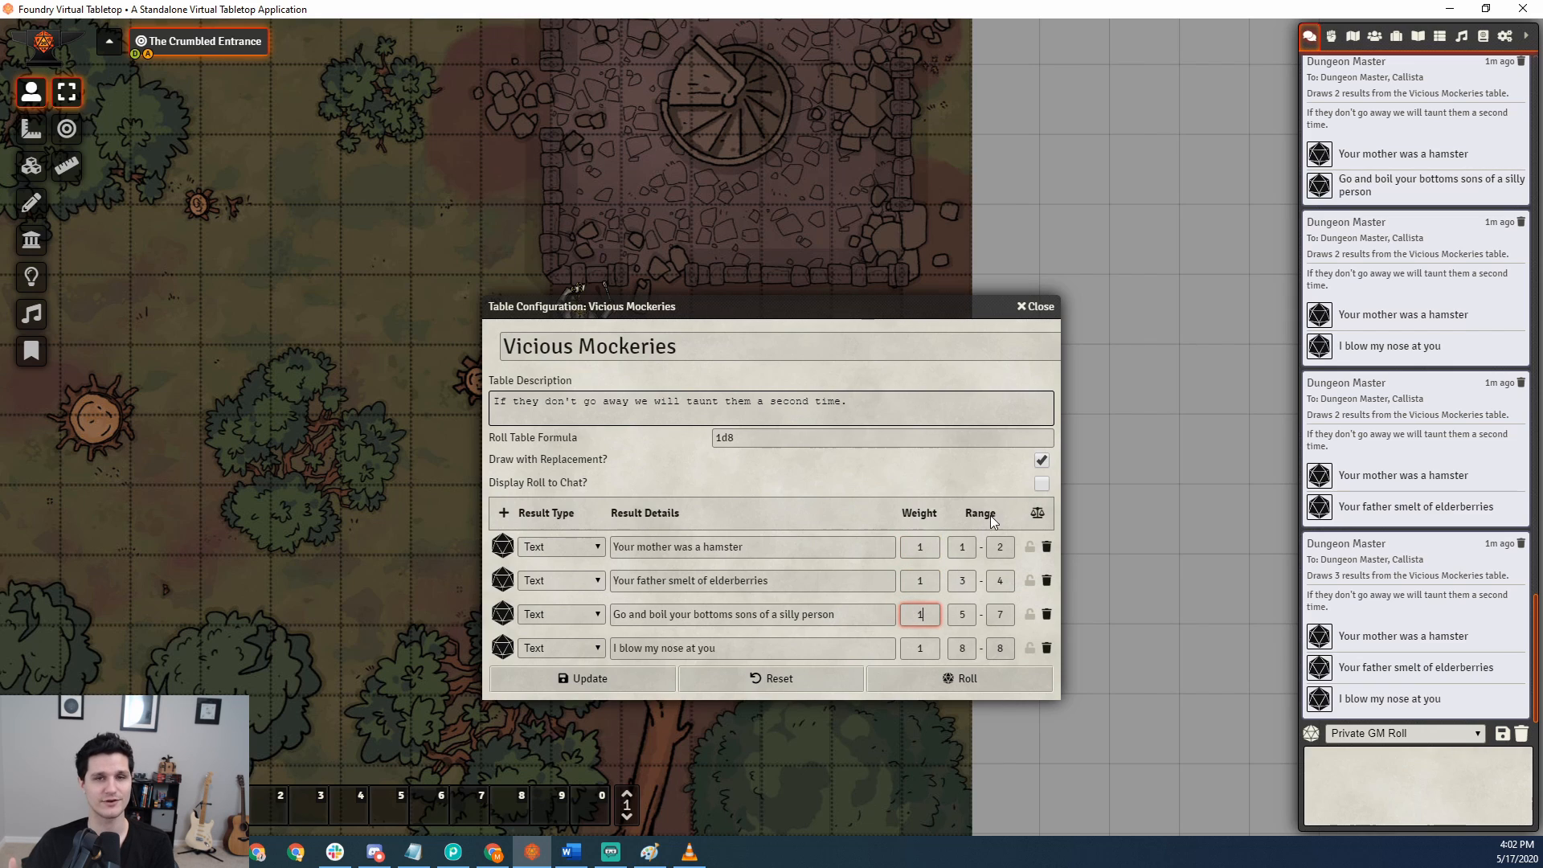
click(1038, 515)
Change the upper range limit of "Your mother was a hamster" to 3.
double_click(1010, 547)
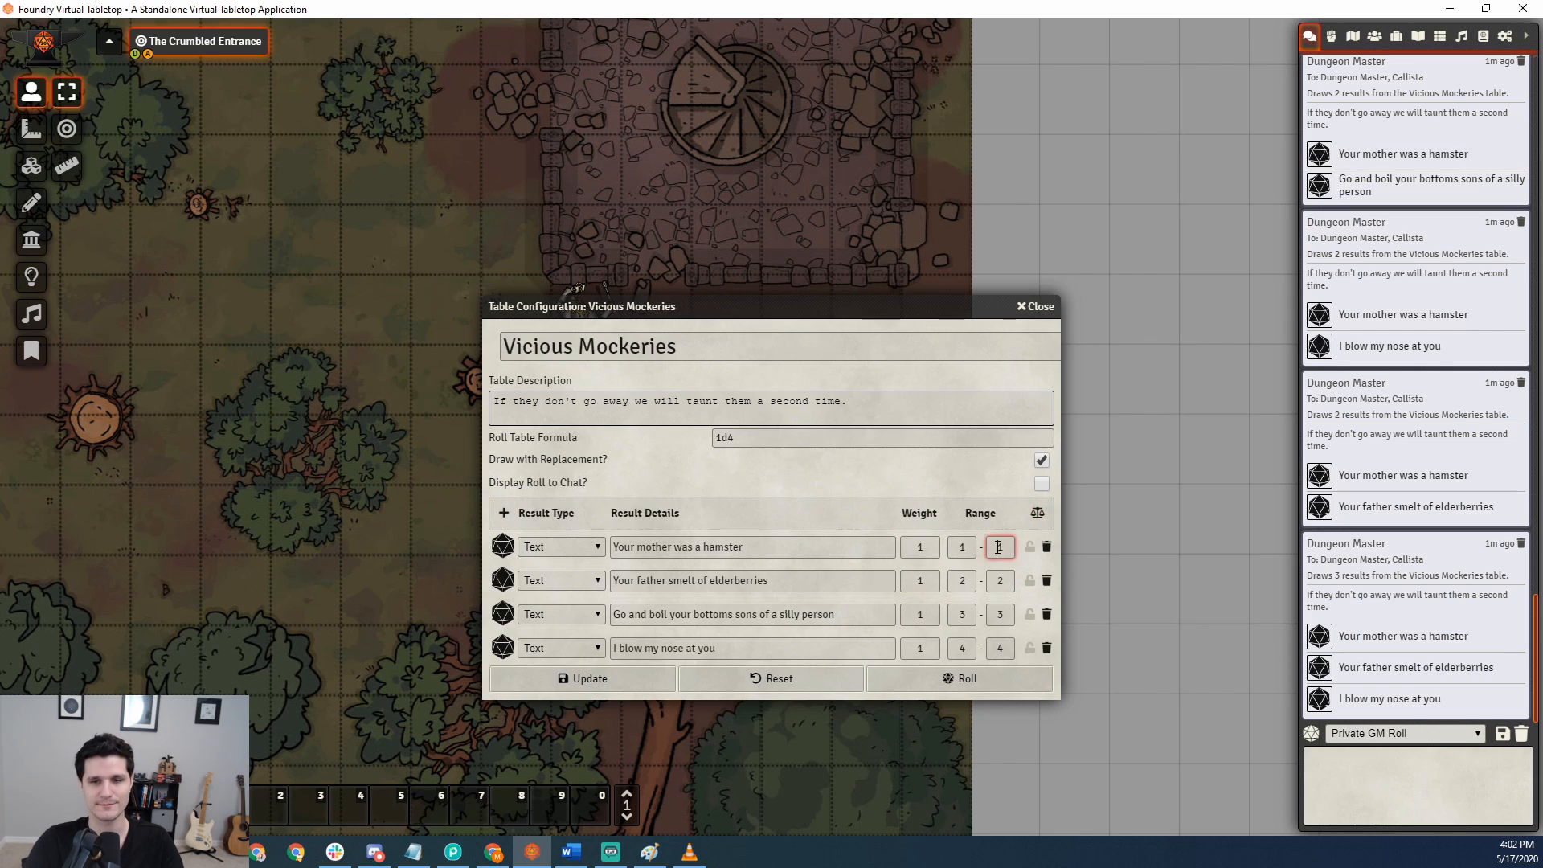
text(3)
click(932, 487)
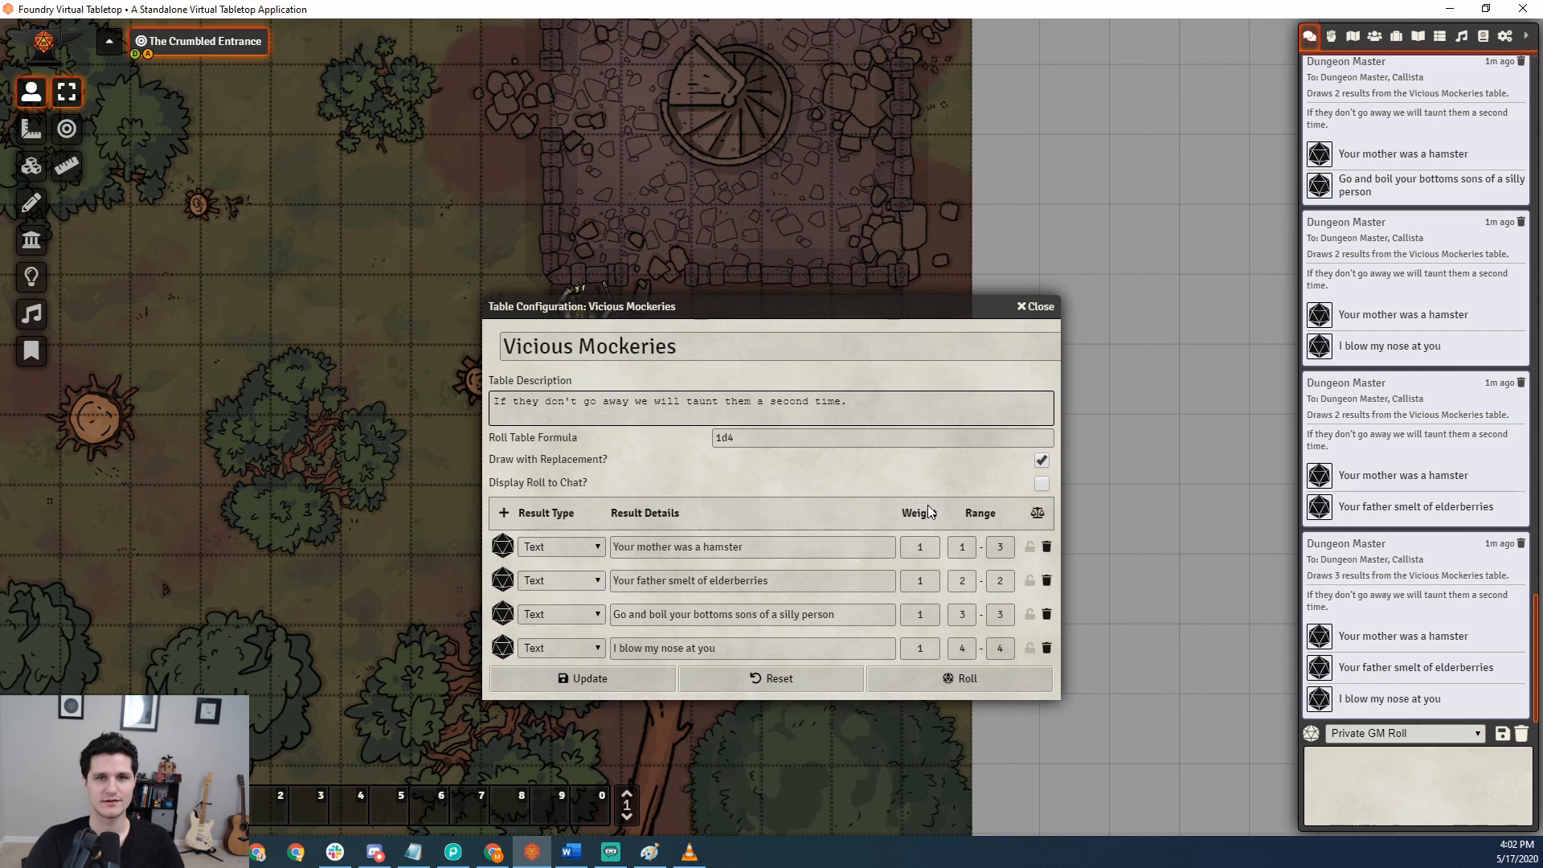
Give "Your mother was a hamster" a weight of 2 and normalize the ranges from the weights.
double_click(927, 545)
text(2)
click(1036, 512)
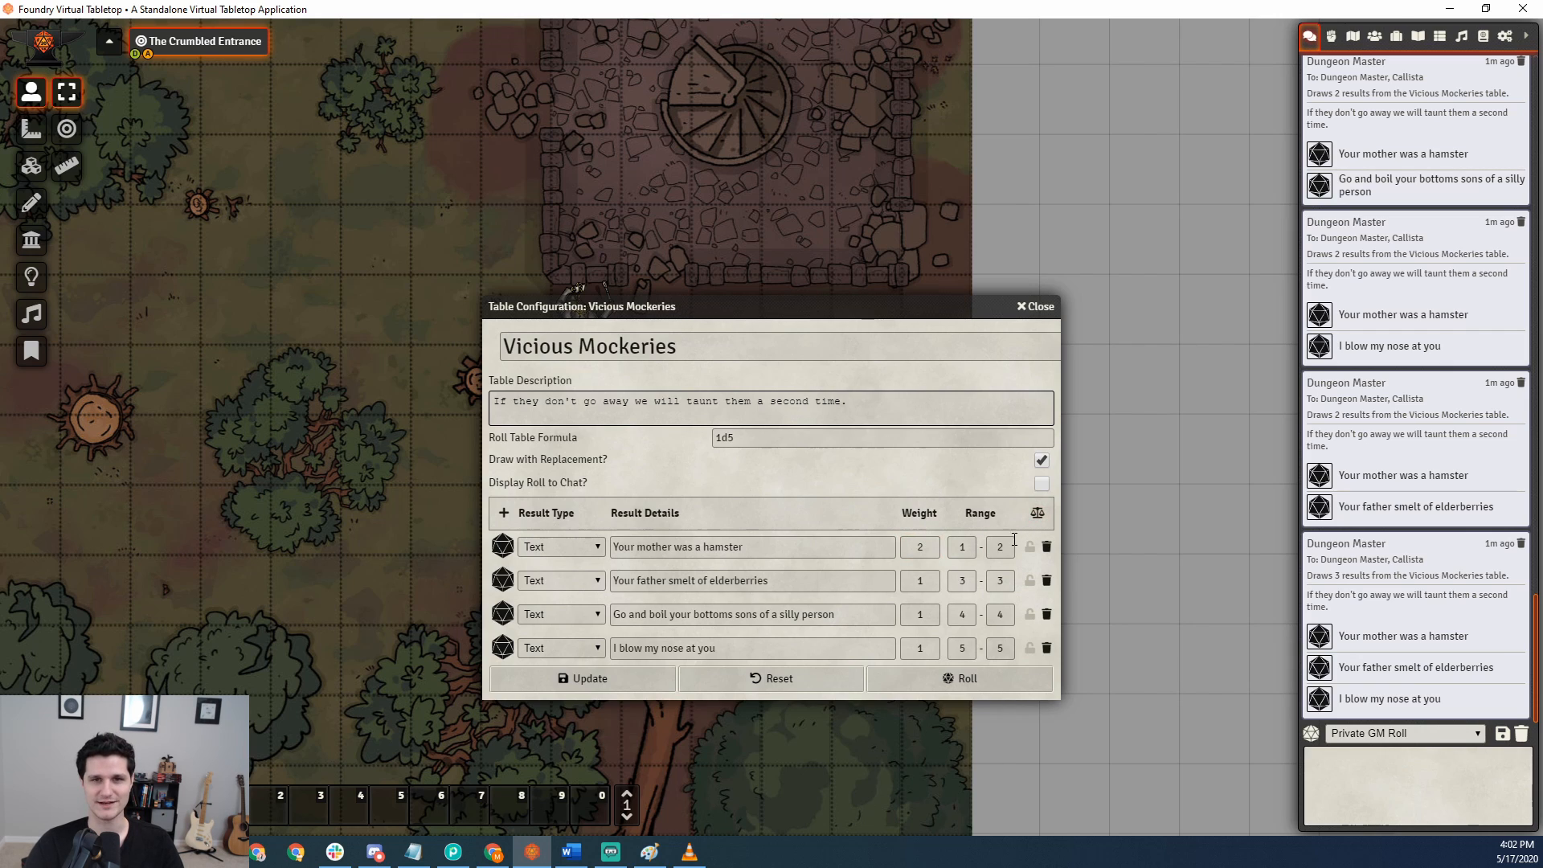
click(1000, 547)
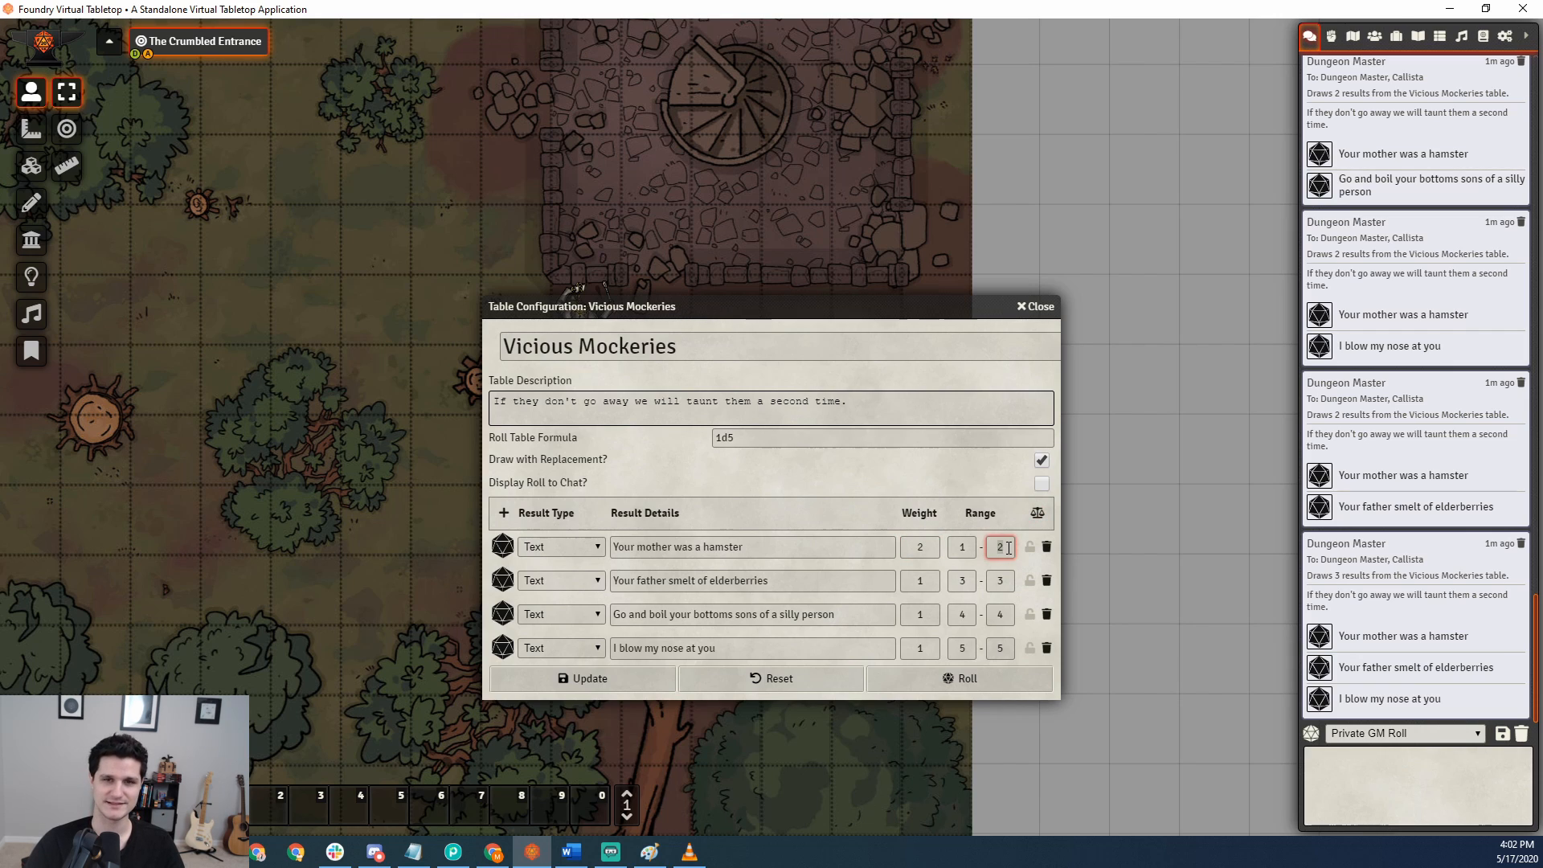
click(979, 472)
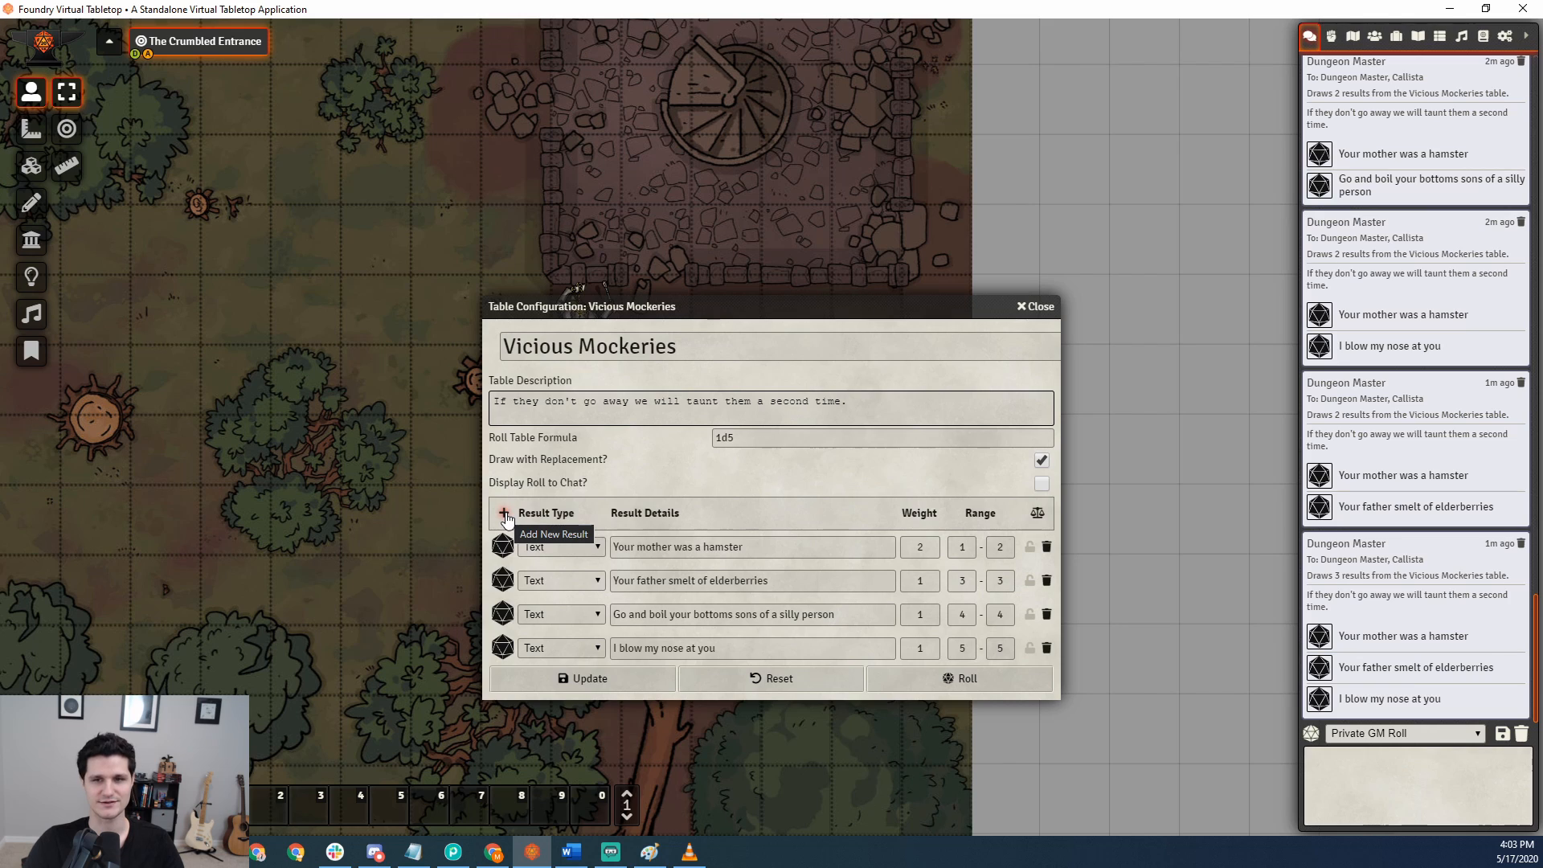
Wrap the word "mother" in the first result in <strong> and </strong> tags and roll the table.
click(562, 547)
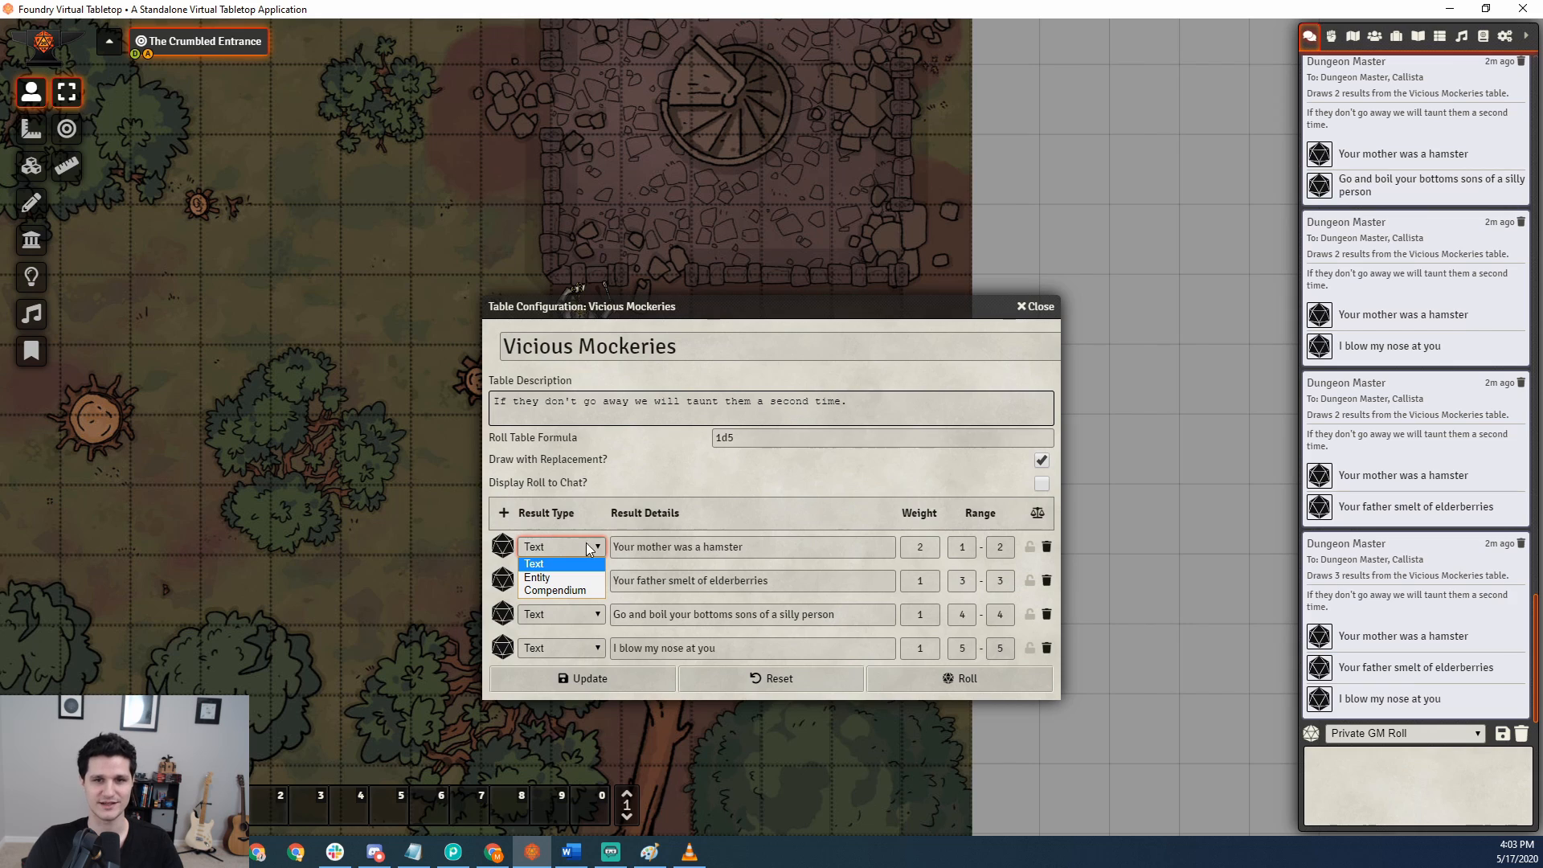
click(643, 547)
text(stron)
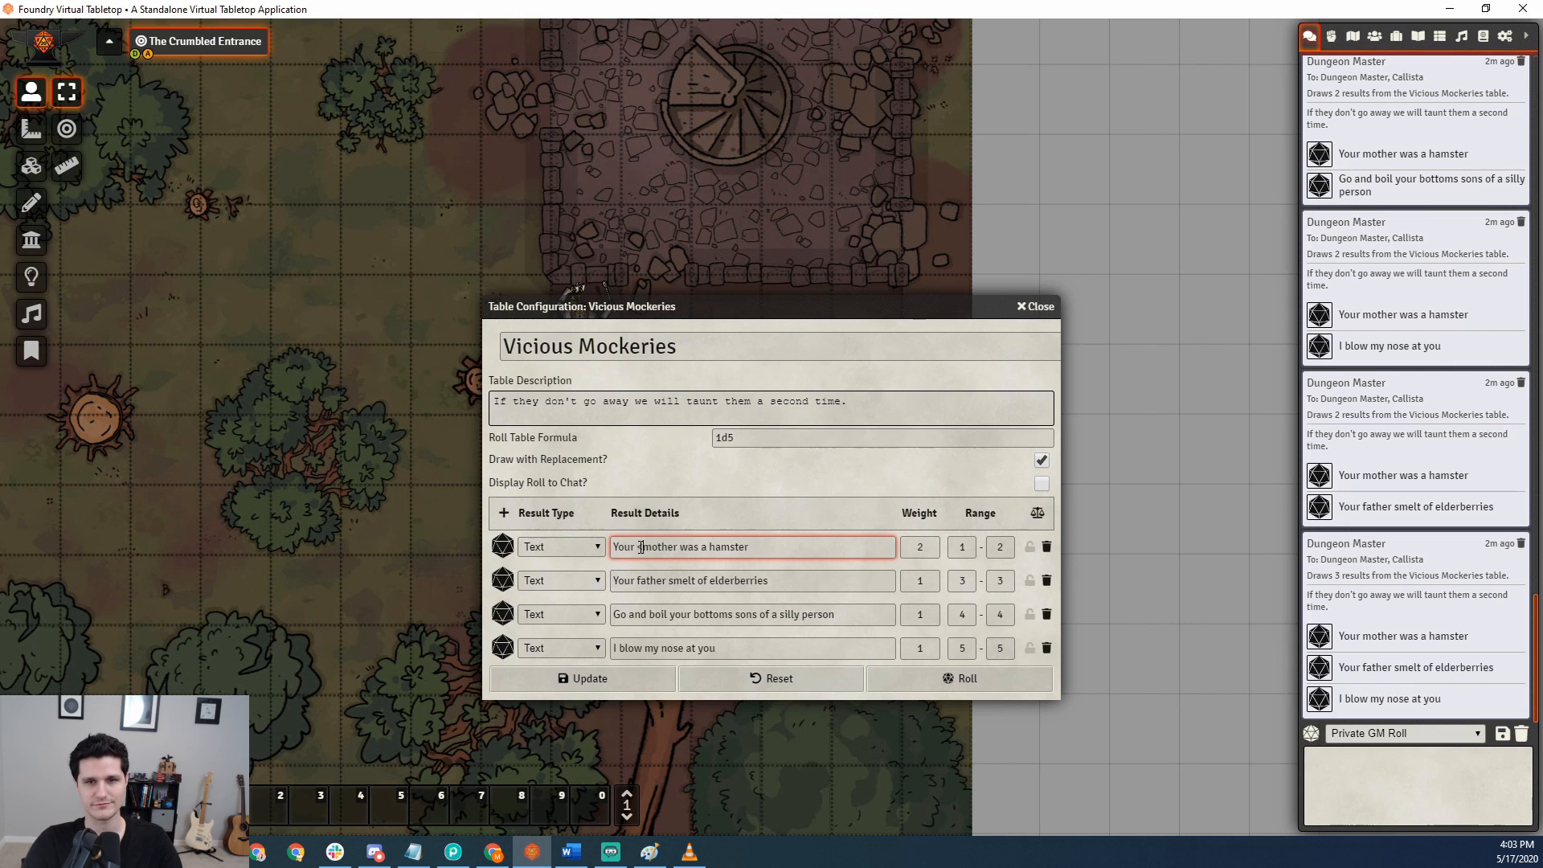
text(g>)
key(Right)
key(Right)
key(Right)
key(Right)
key(Right)
key(Right)
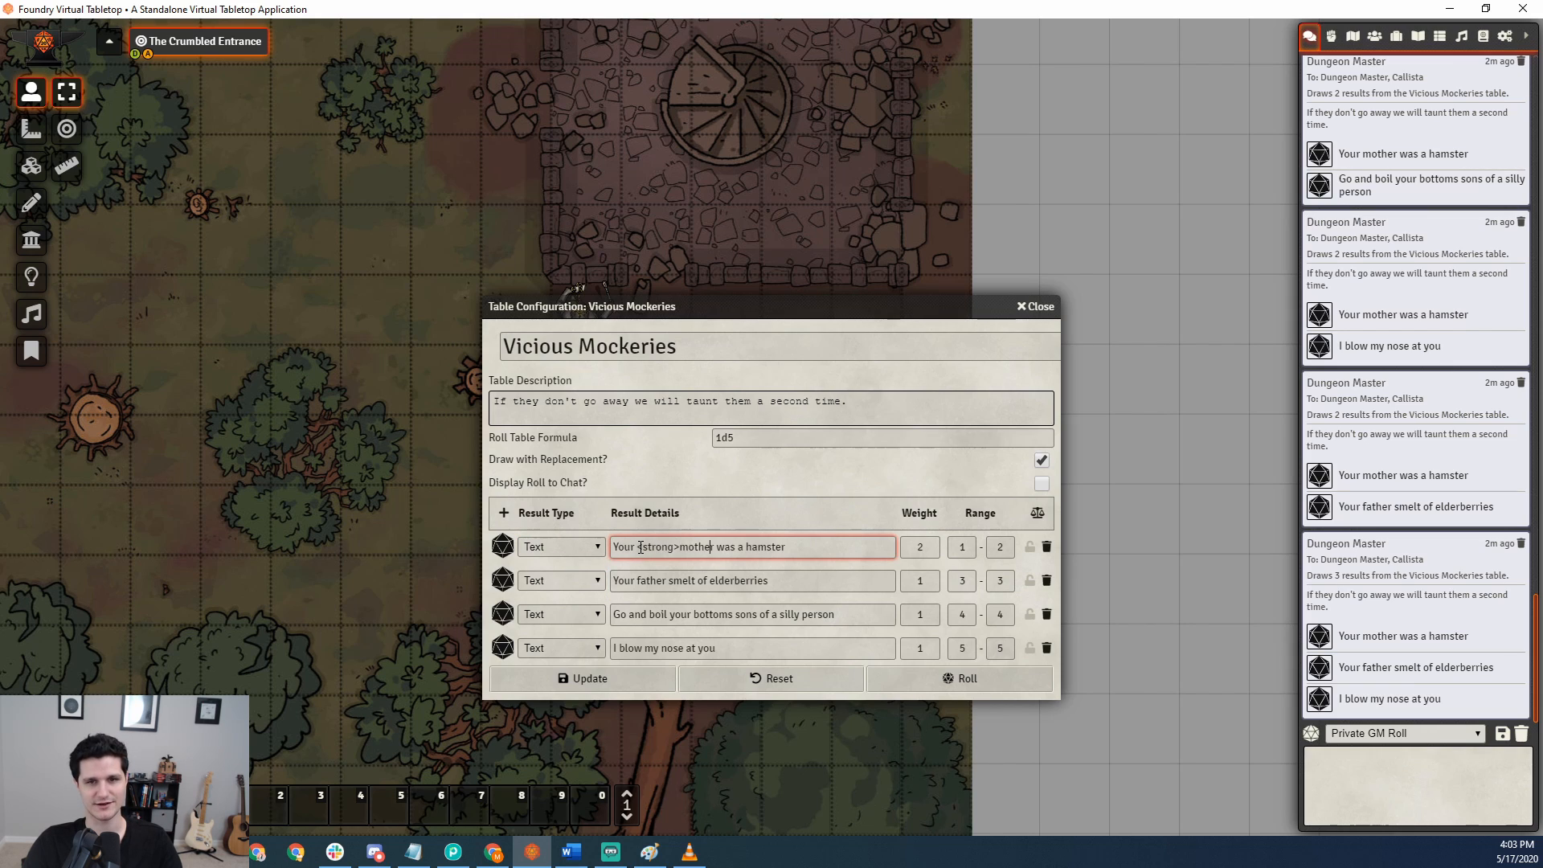
text(</strong>)
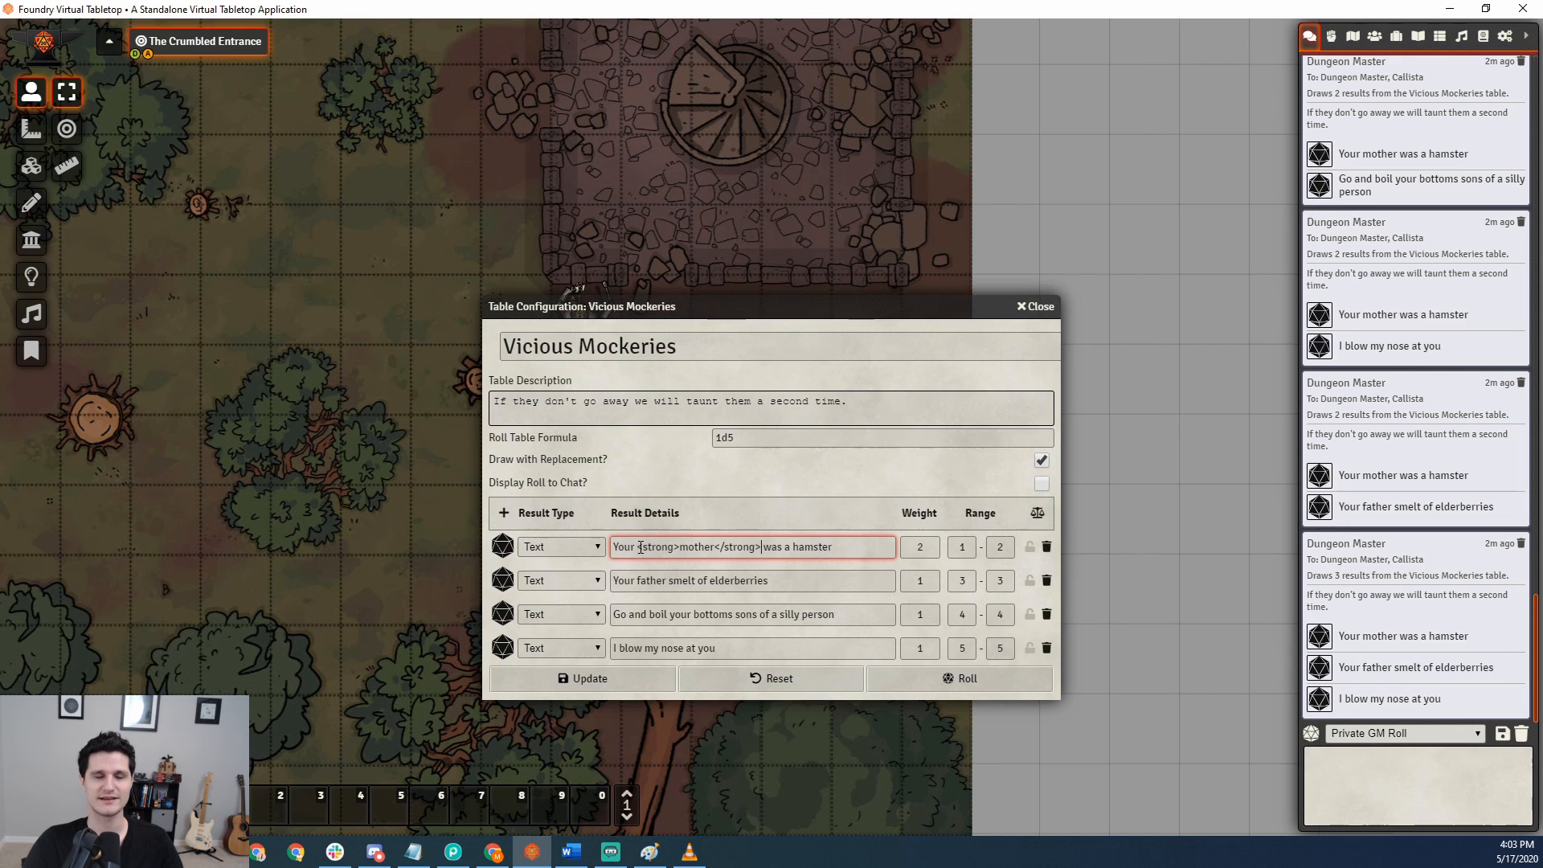
click(922, 682)
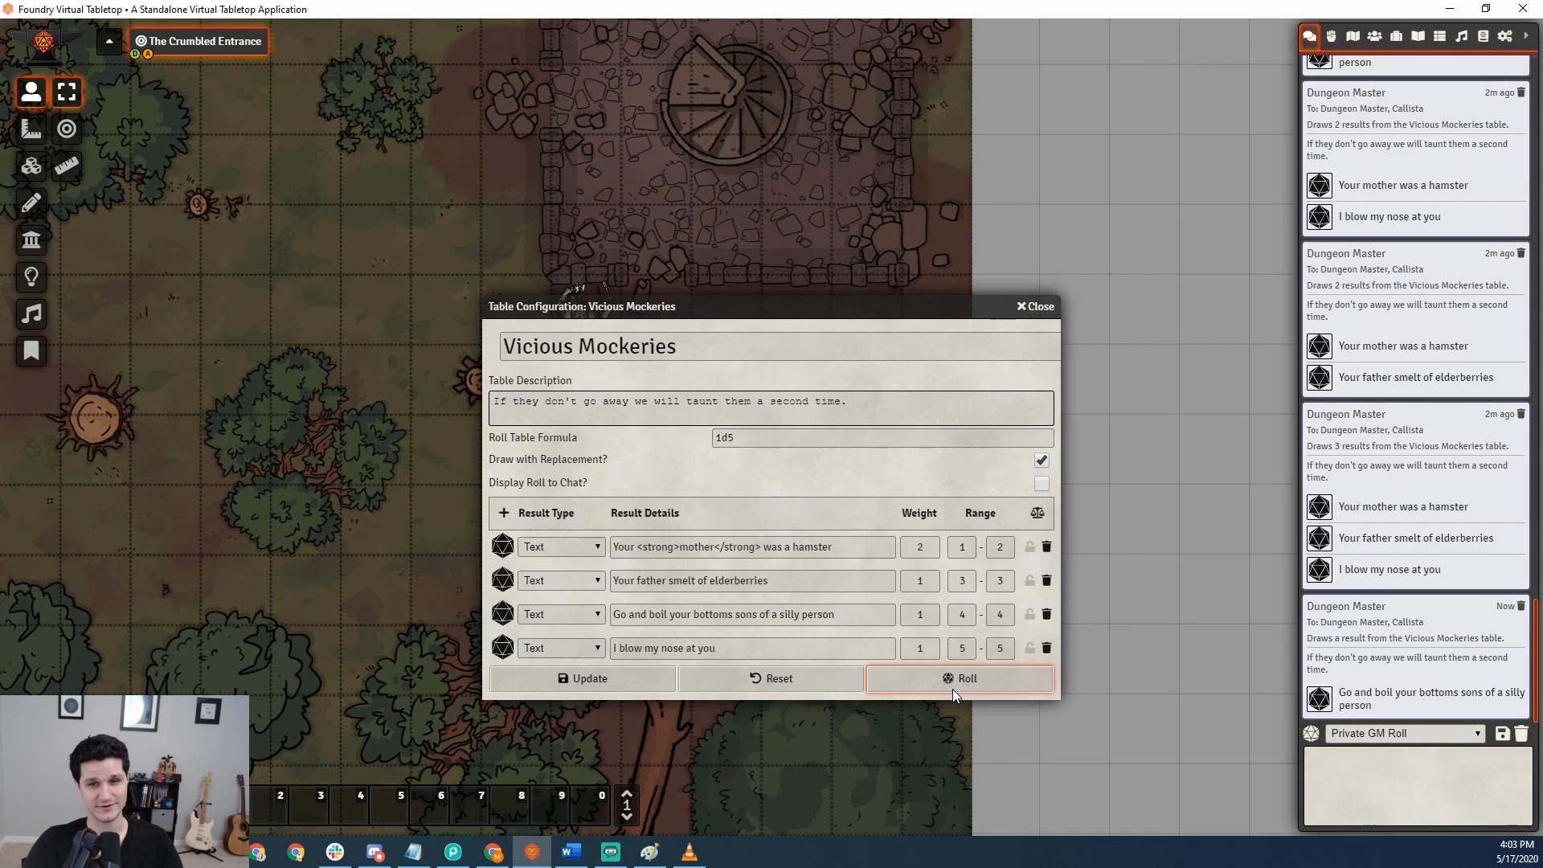
Change the first result's type to Entity with Actor as the entity type.
click(542, 549)
click(539, 577)
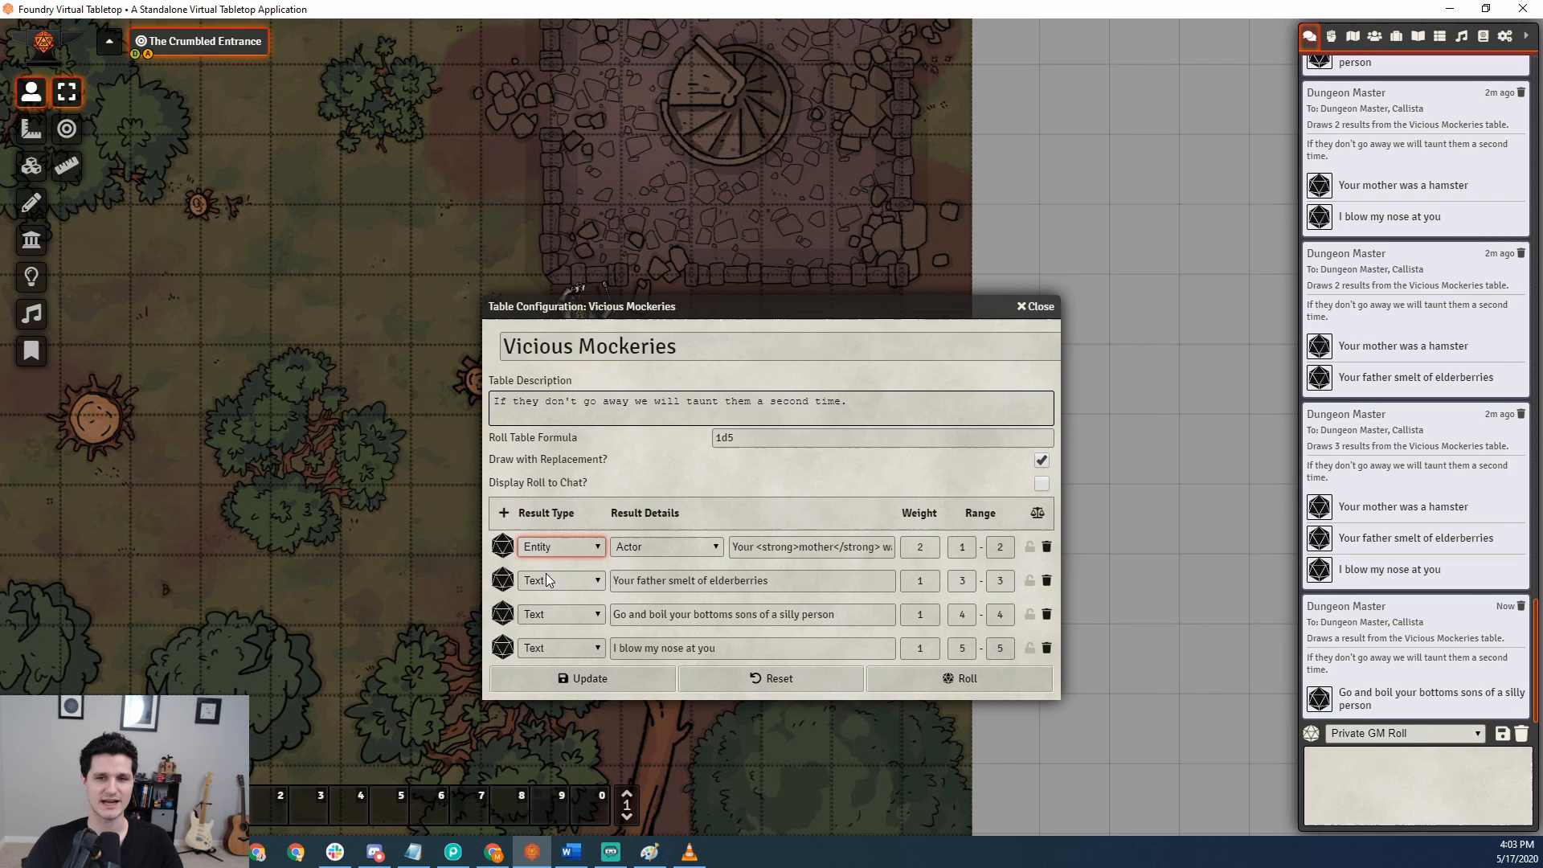
click(679, 550)
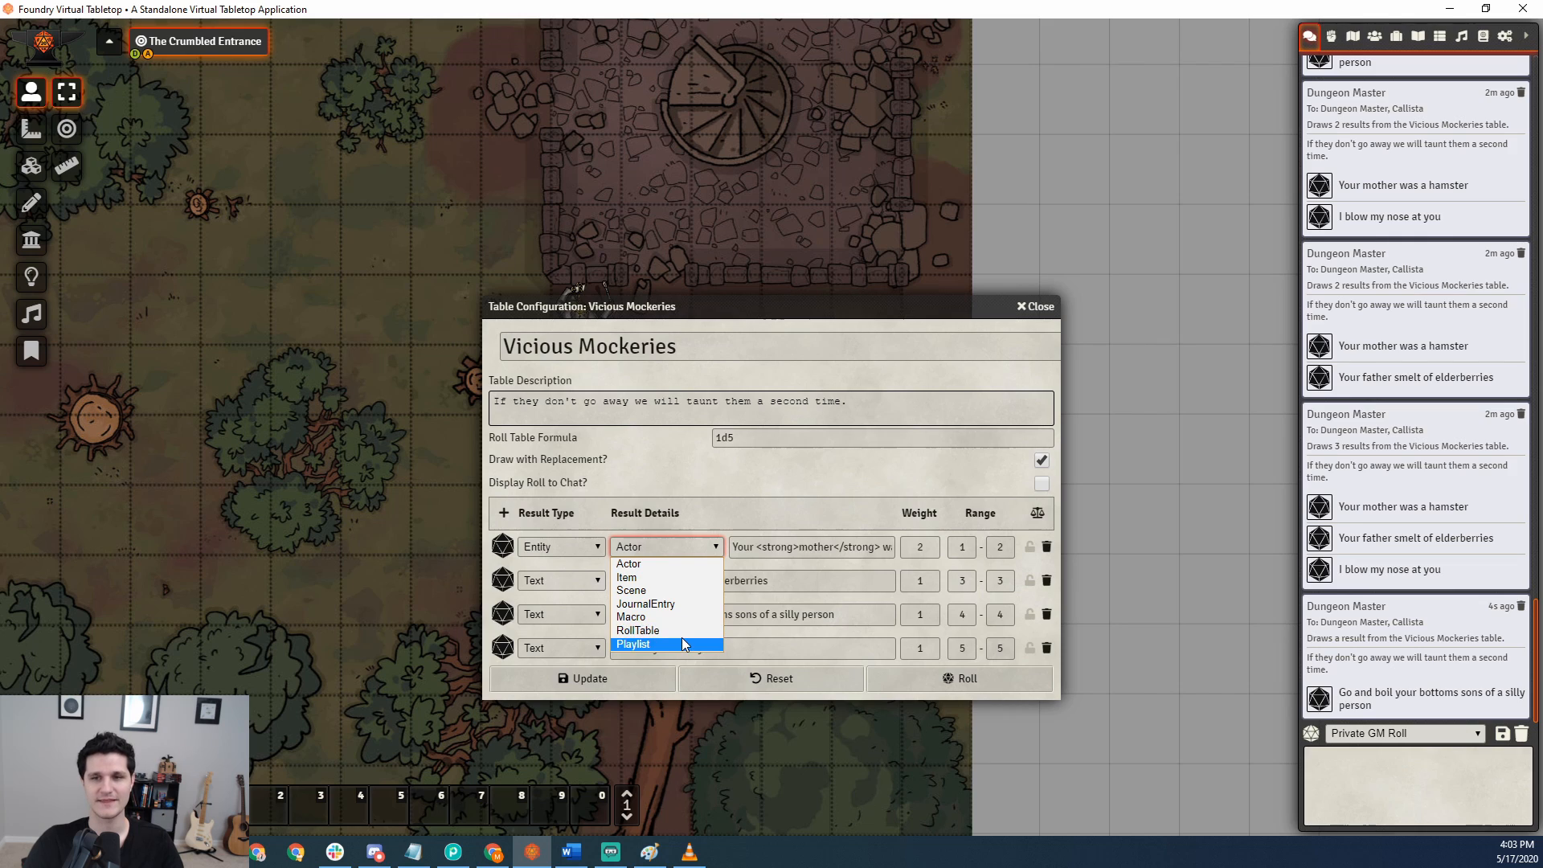
click(701, 564)
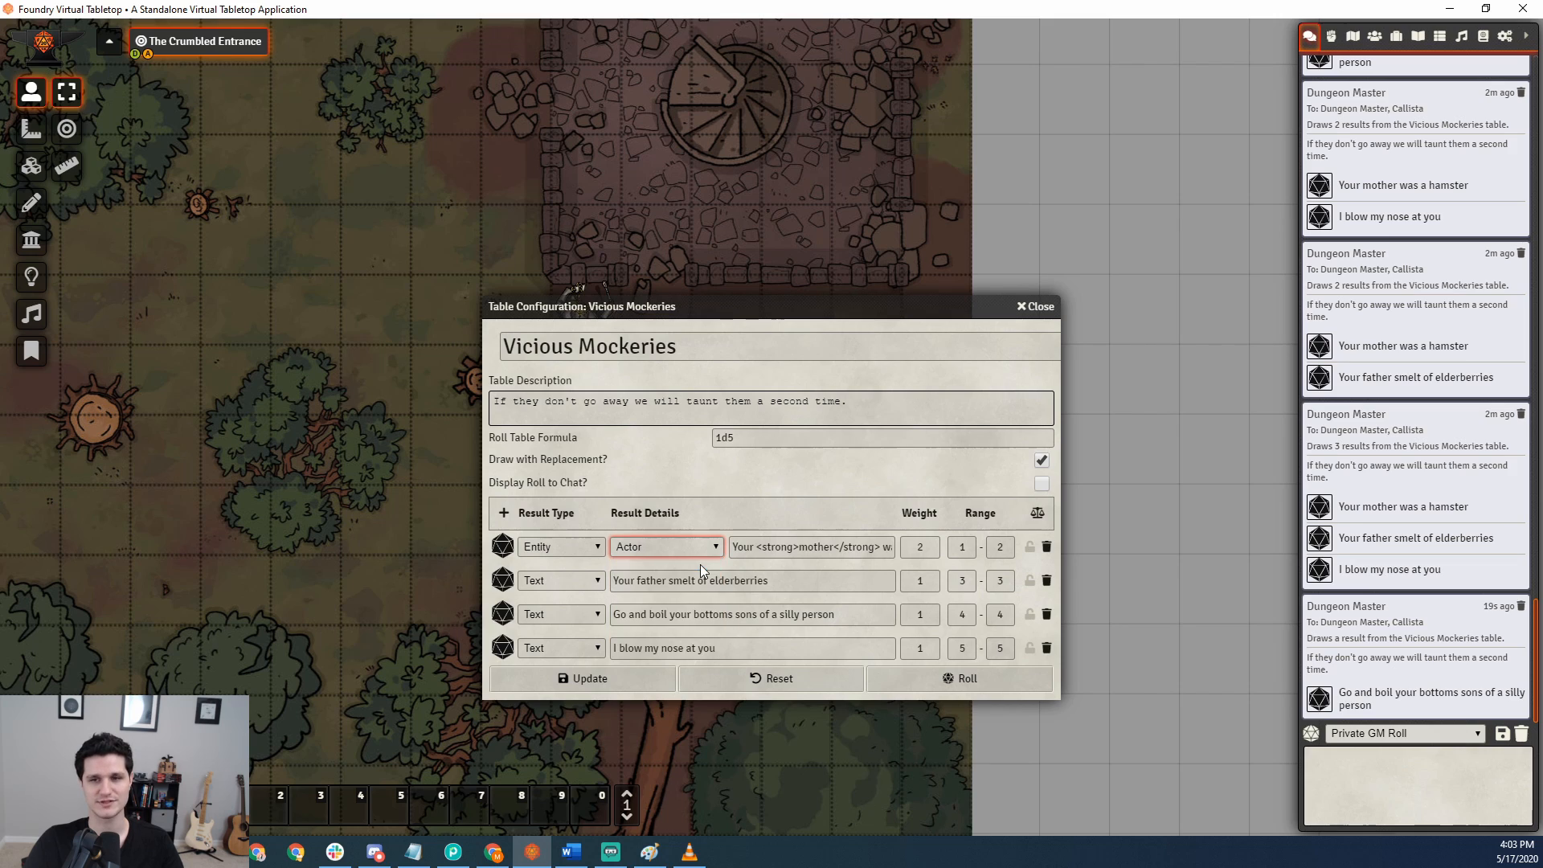
Replace the first result's text with the name of the actor Green Slaad, checked in the actors directory, and update the table.
click(748, 547)
key(ctrl+a)
key(BackSpace)
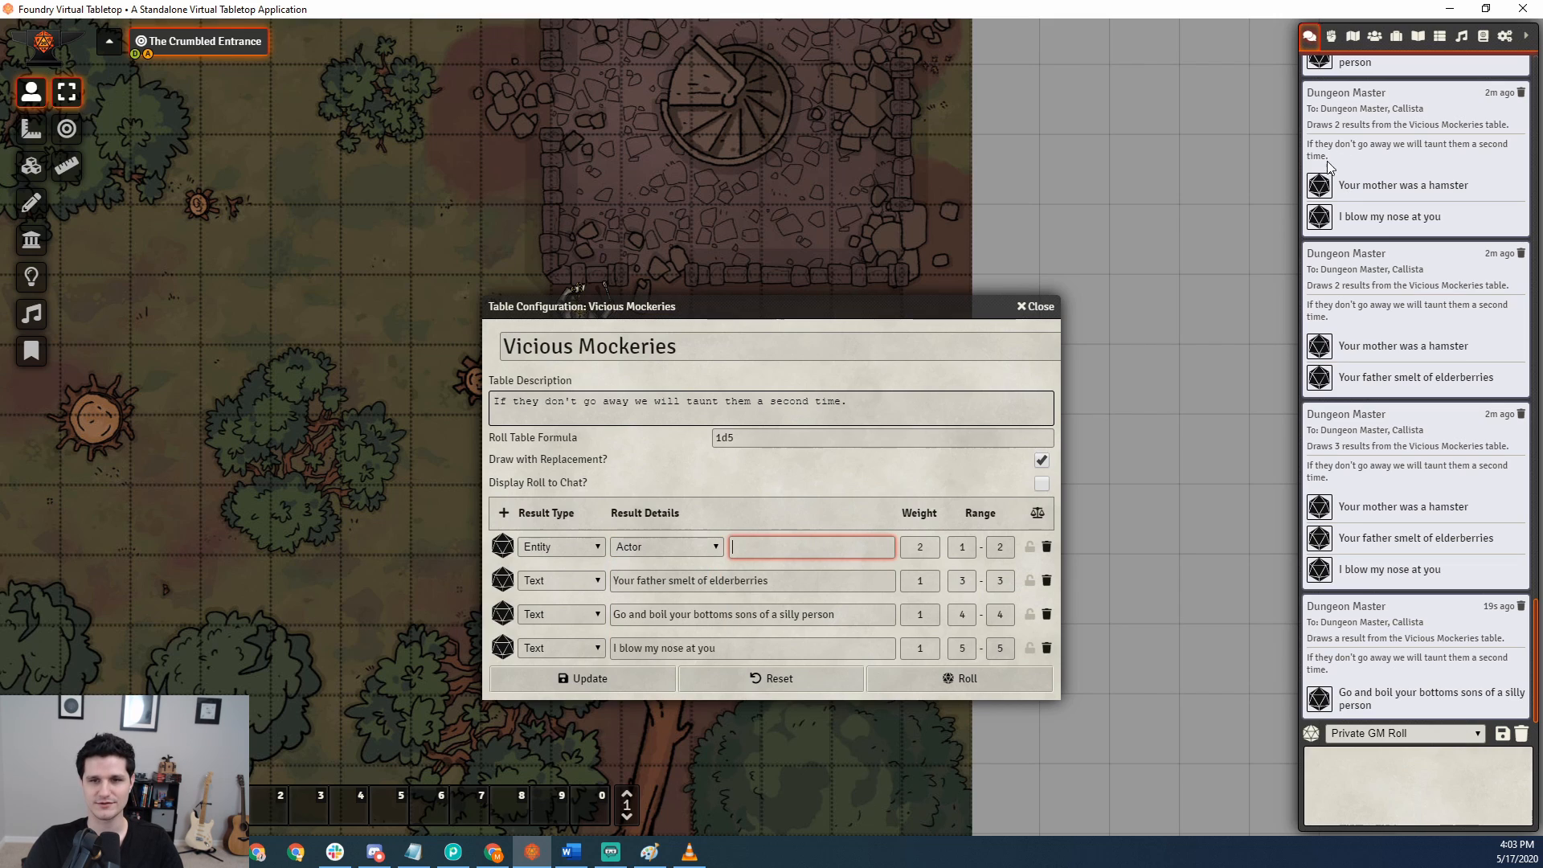
click(1353, 37)
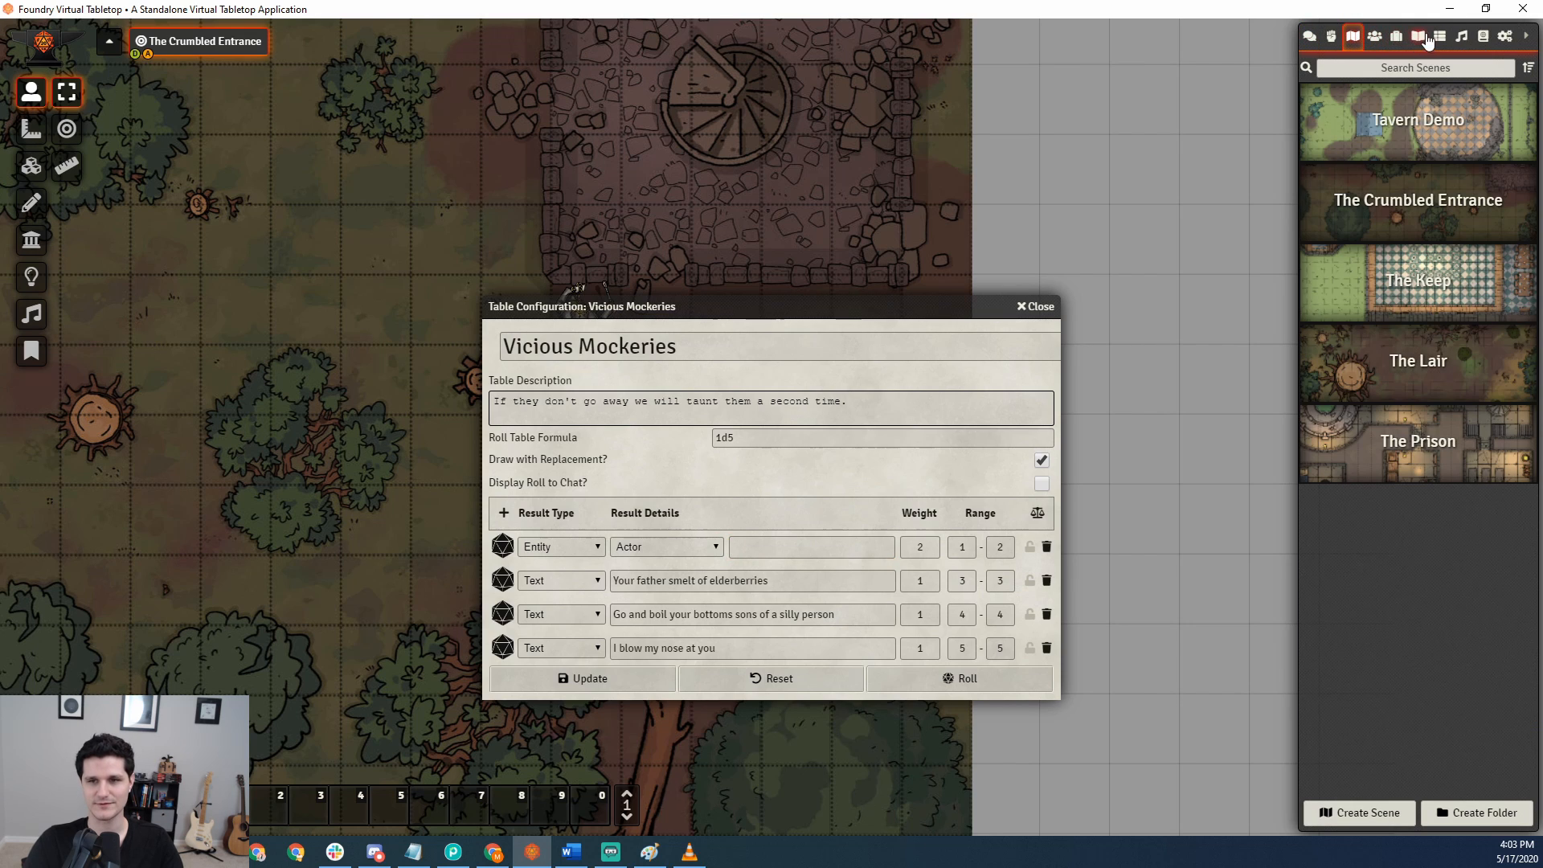
click(1376, 37)
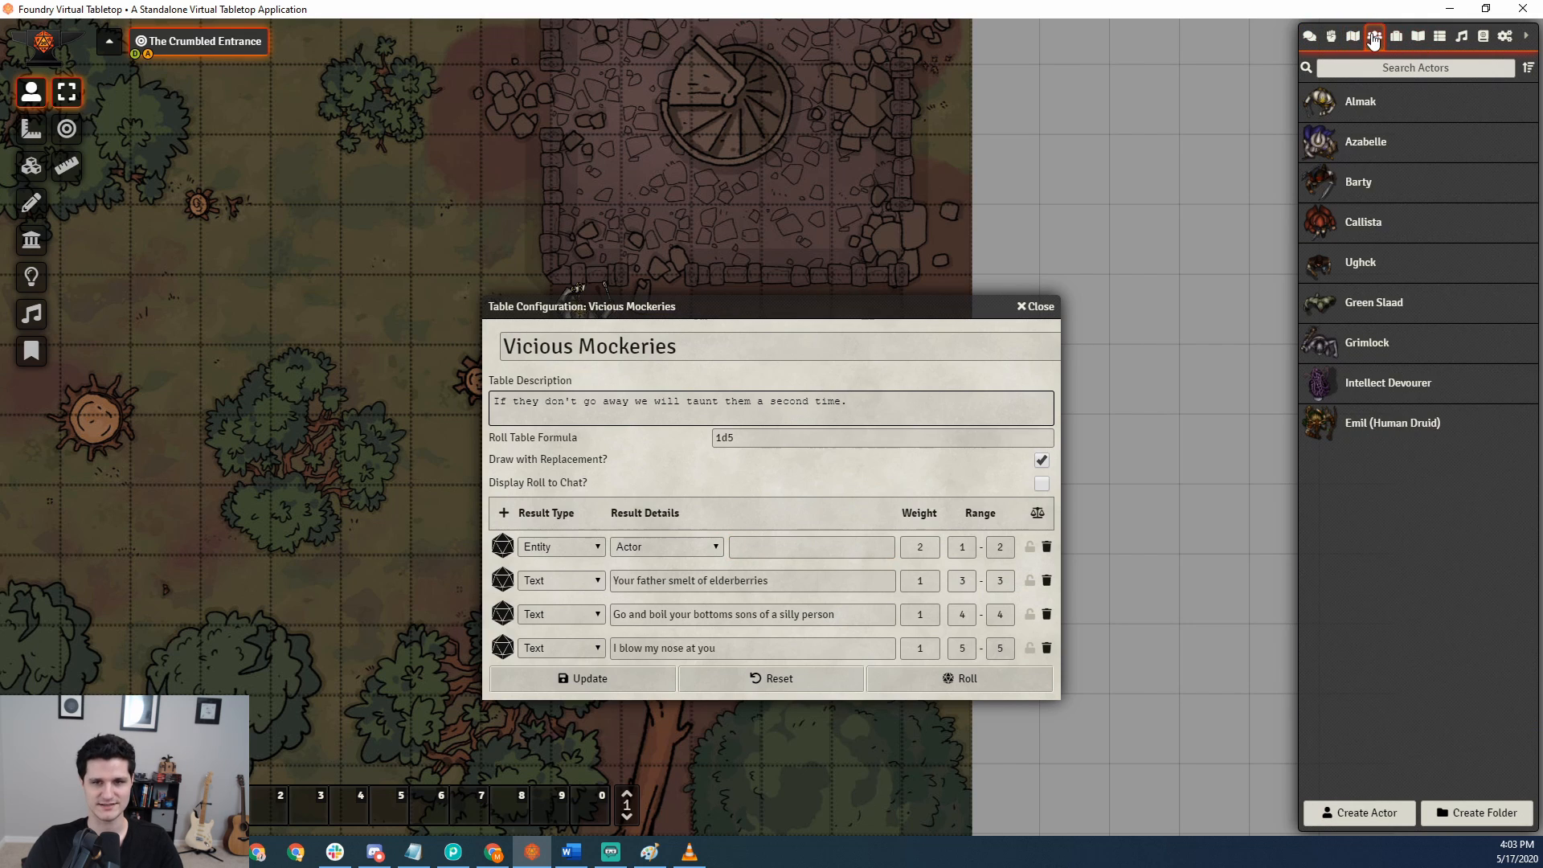
click(763, 546)
text(G)
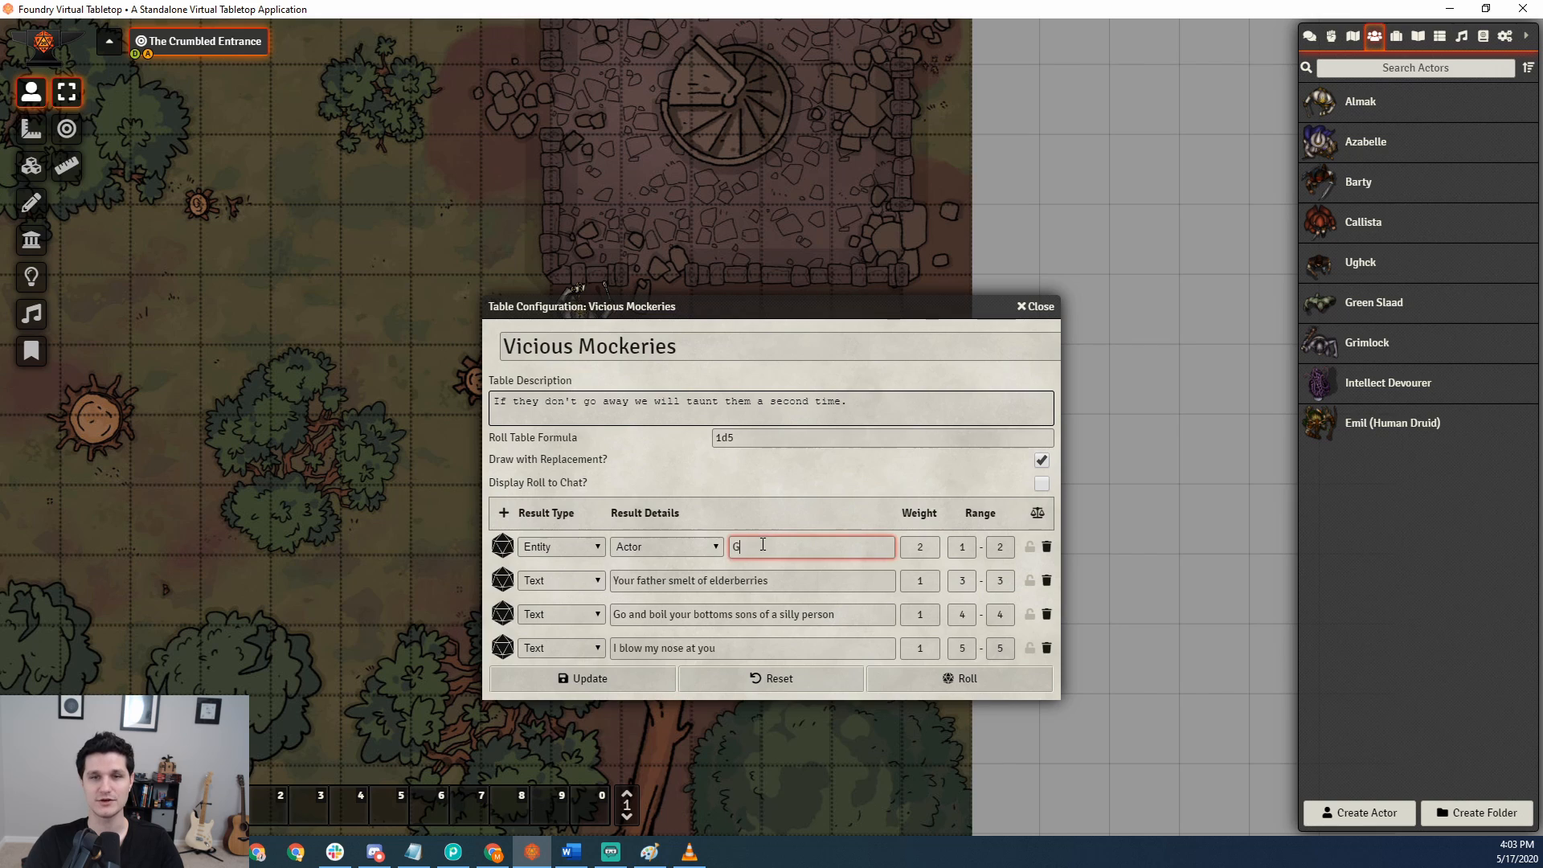
text(reenSlaad)
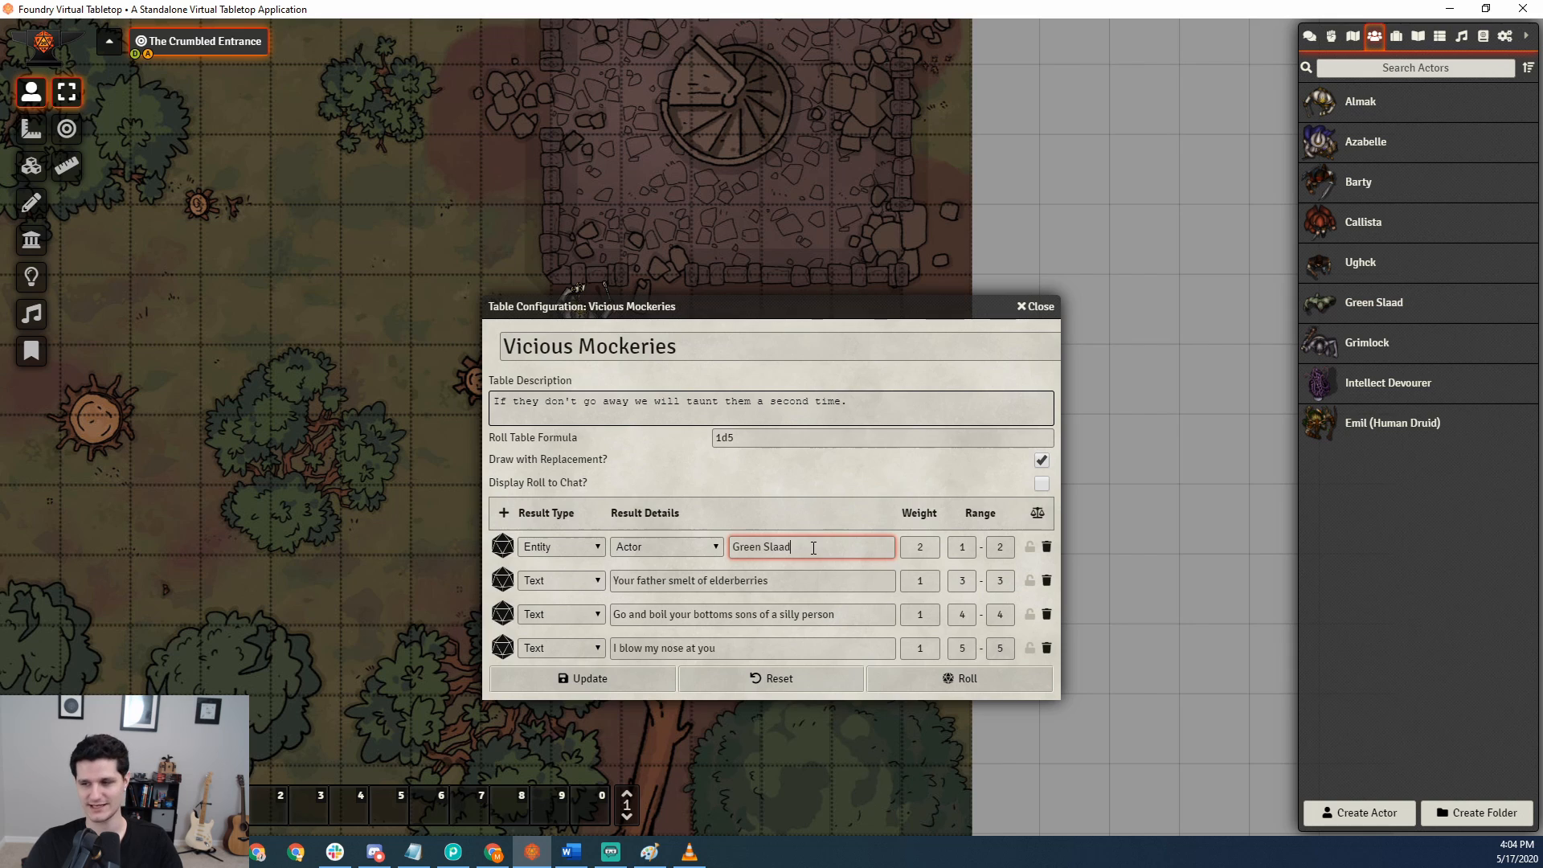
click(1309, 36)
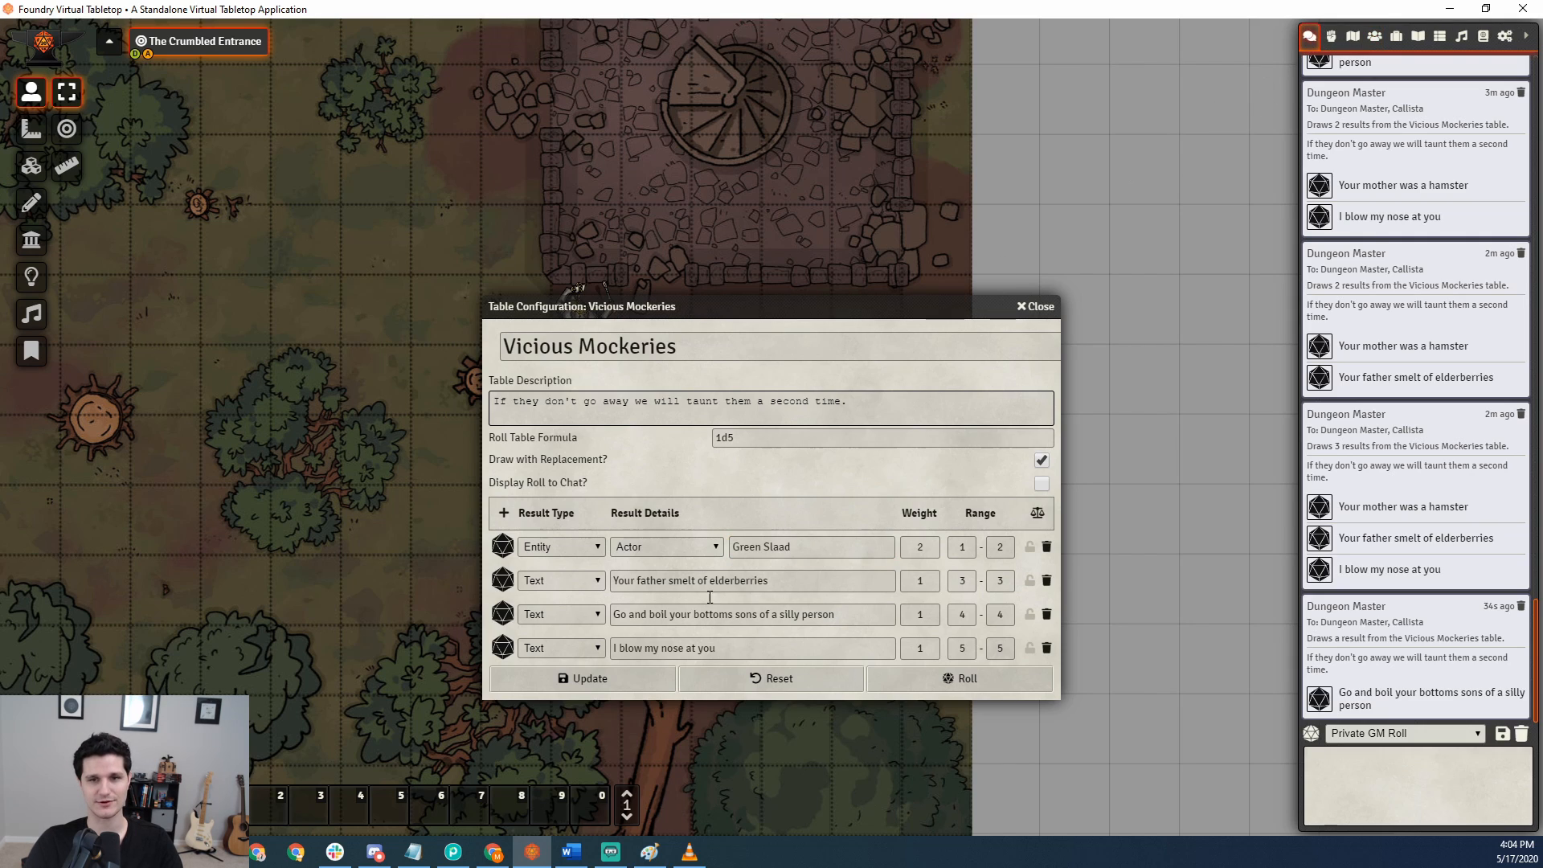
click(614, 680)
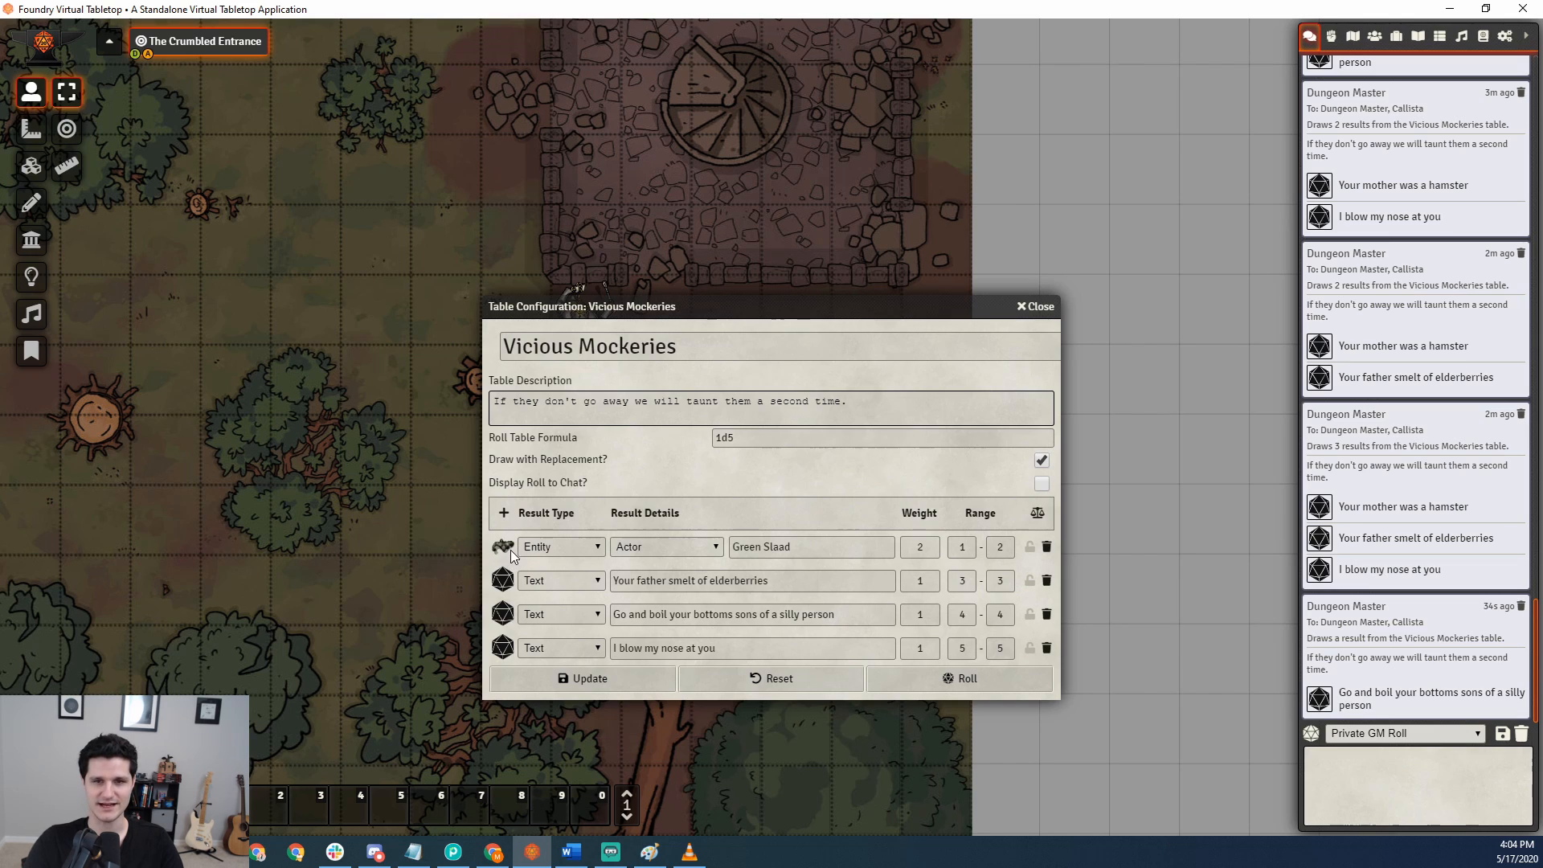
Roll the Vicious Mockeries table twice with the Green Slaad result in it.
click(833, 550)
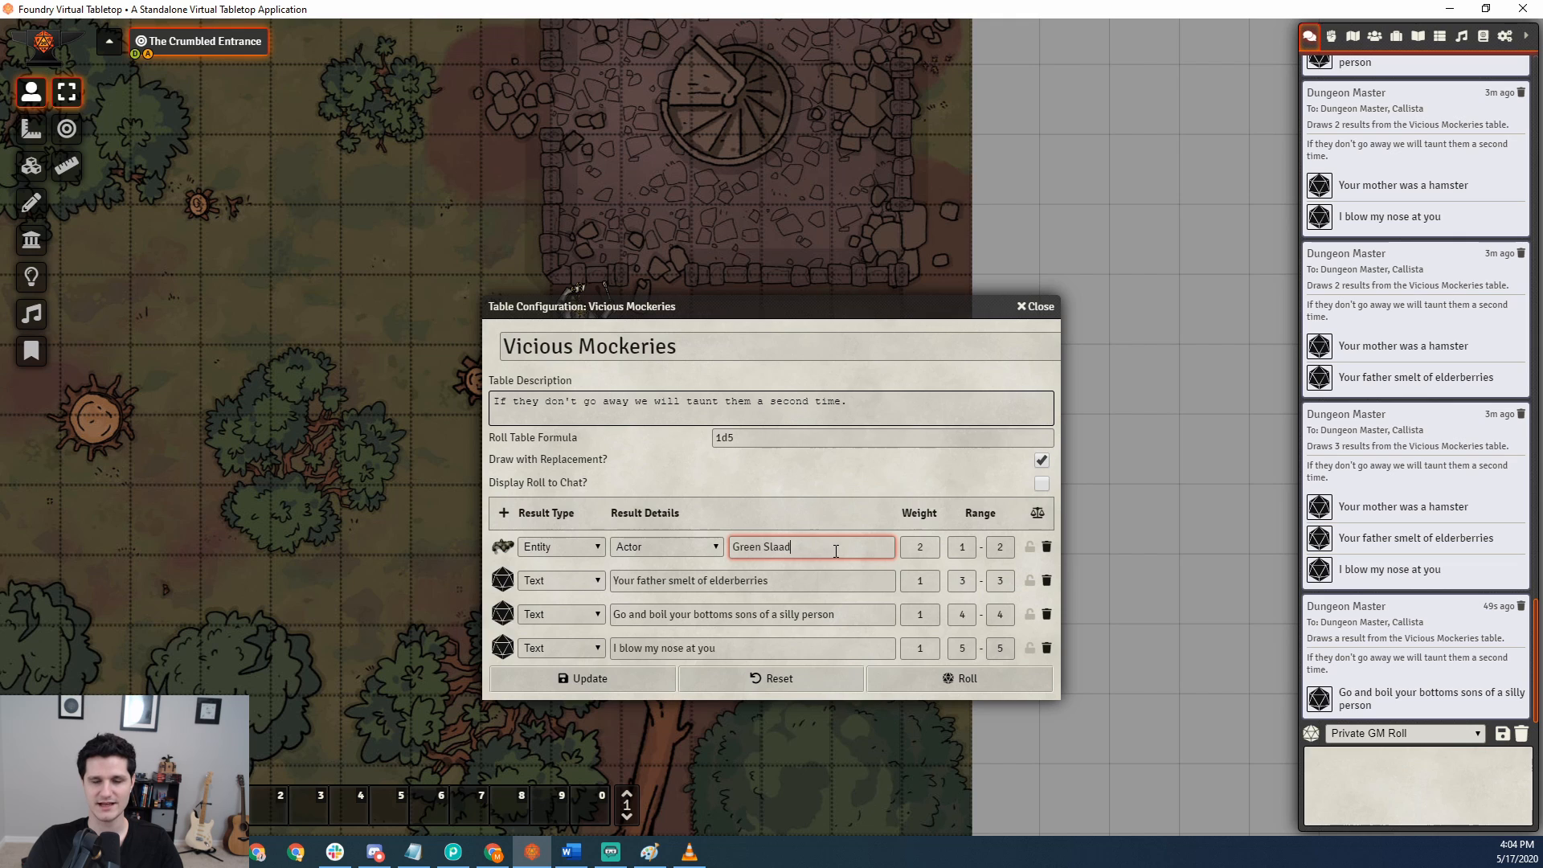
click(946, 678)
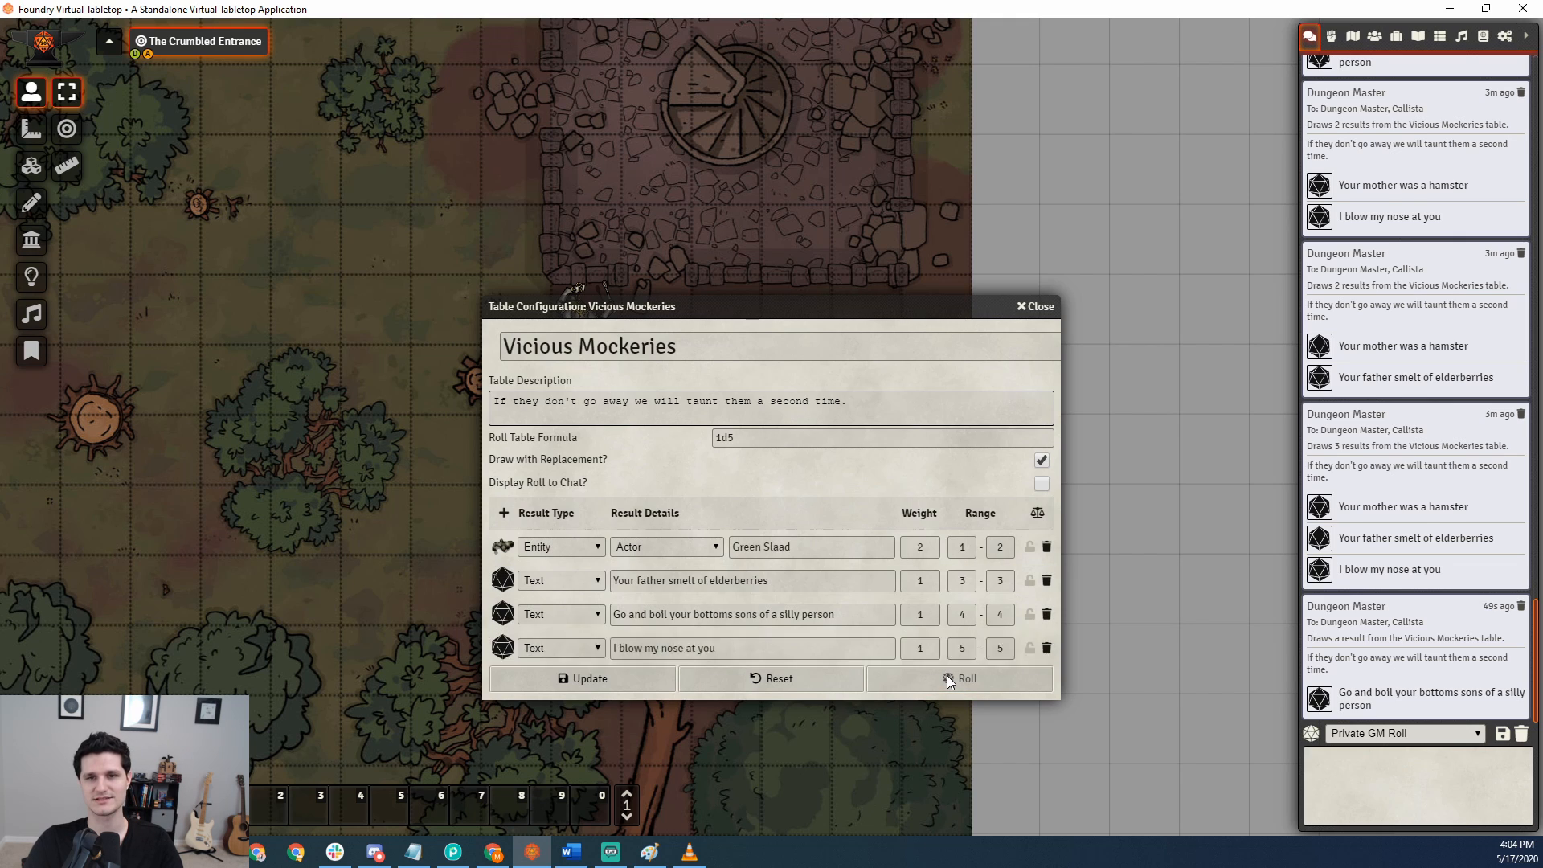
click(947, 676)
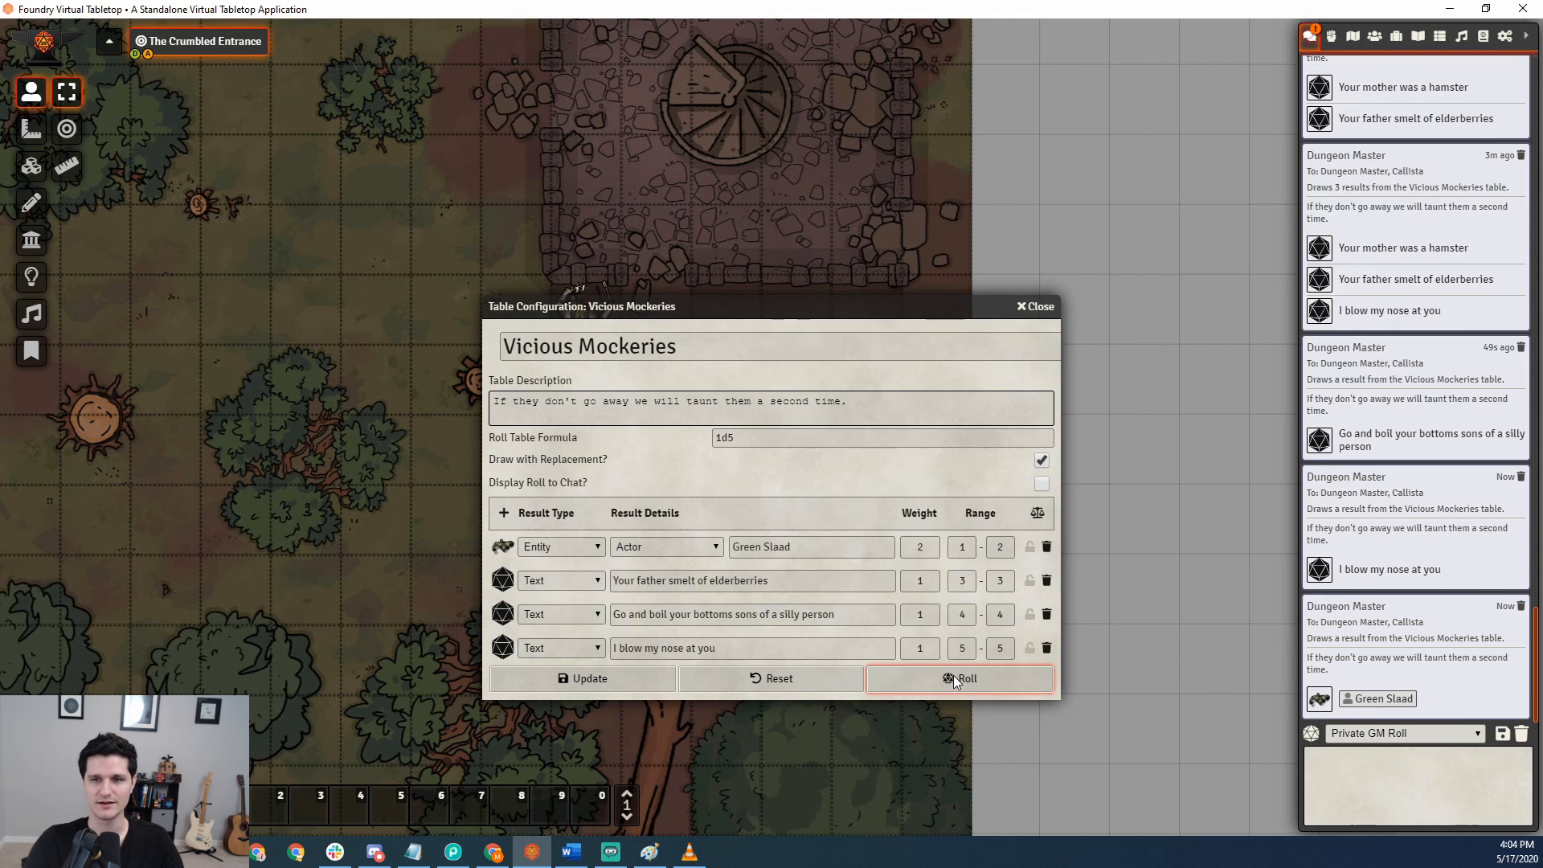
Open the Green Slaad's sheet from the drawn chat result, move it clear of the table configuration, and close it.
click(1368, 699)
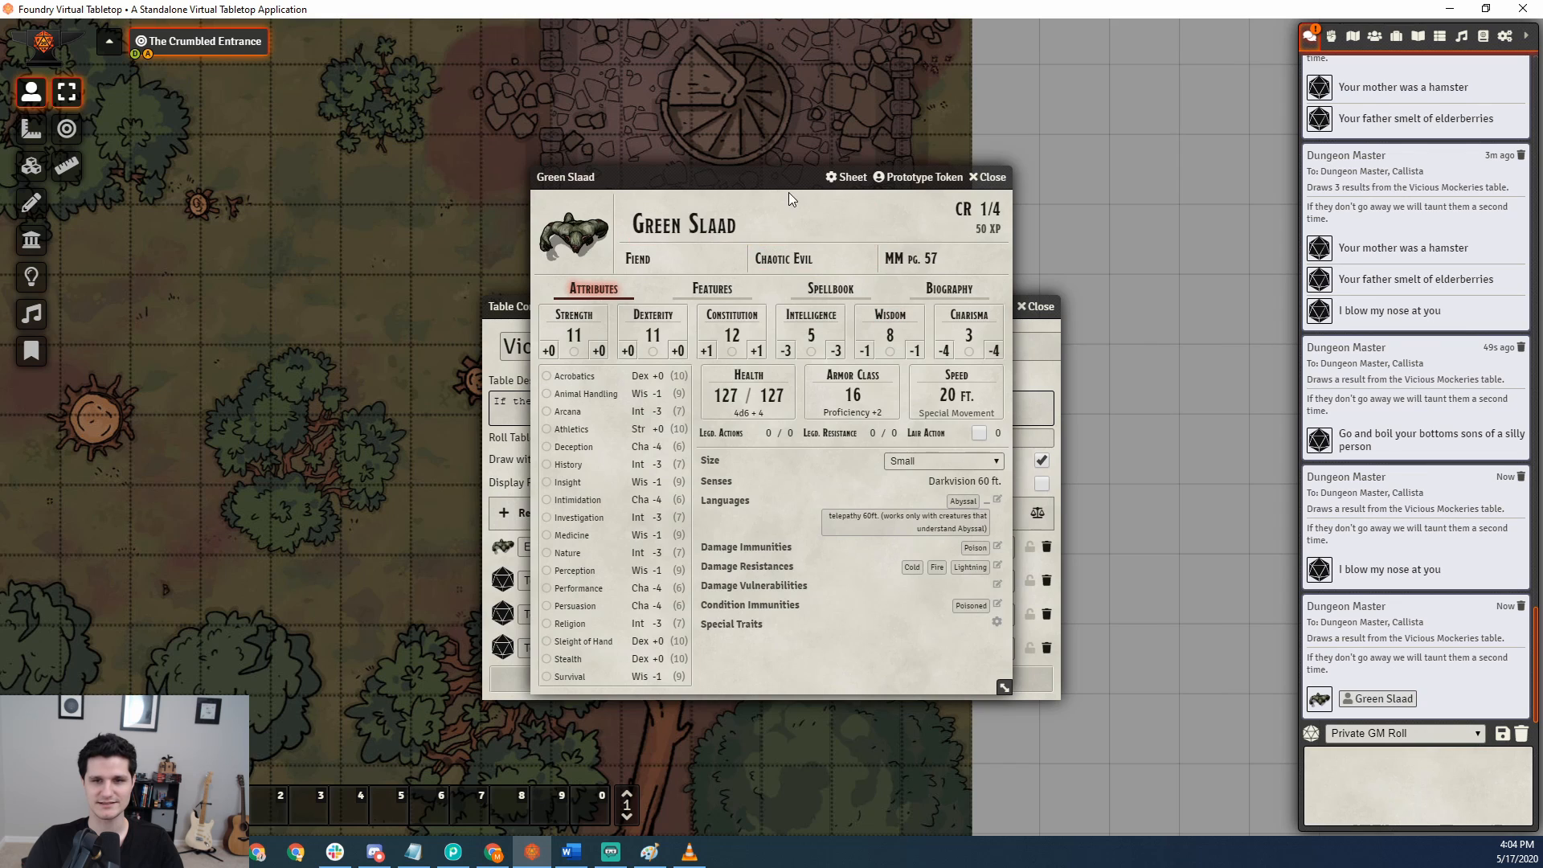
drag(772, 175, 303, 196)
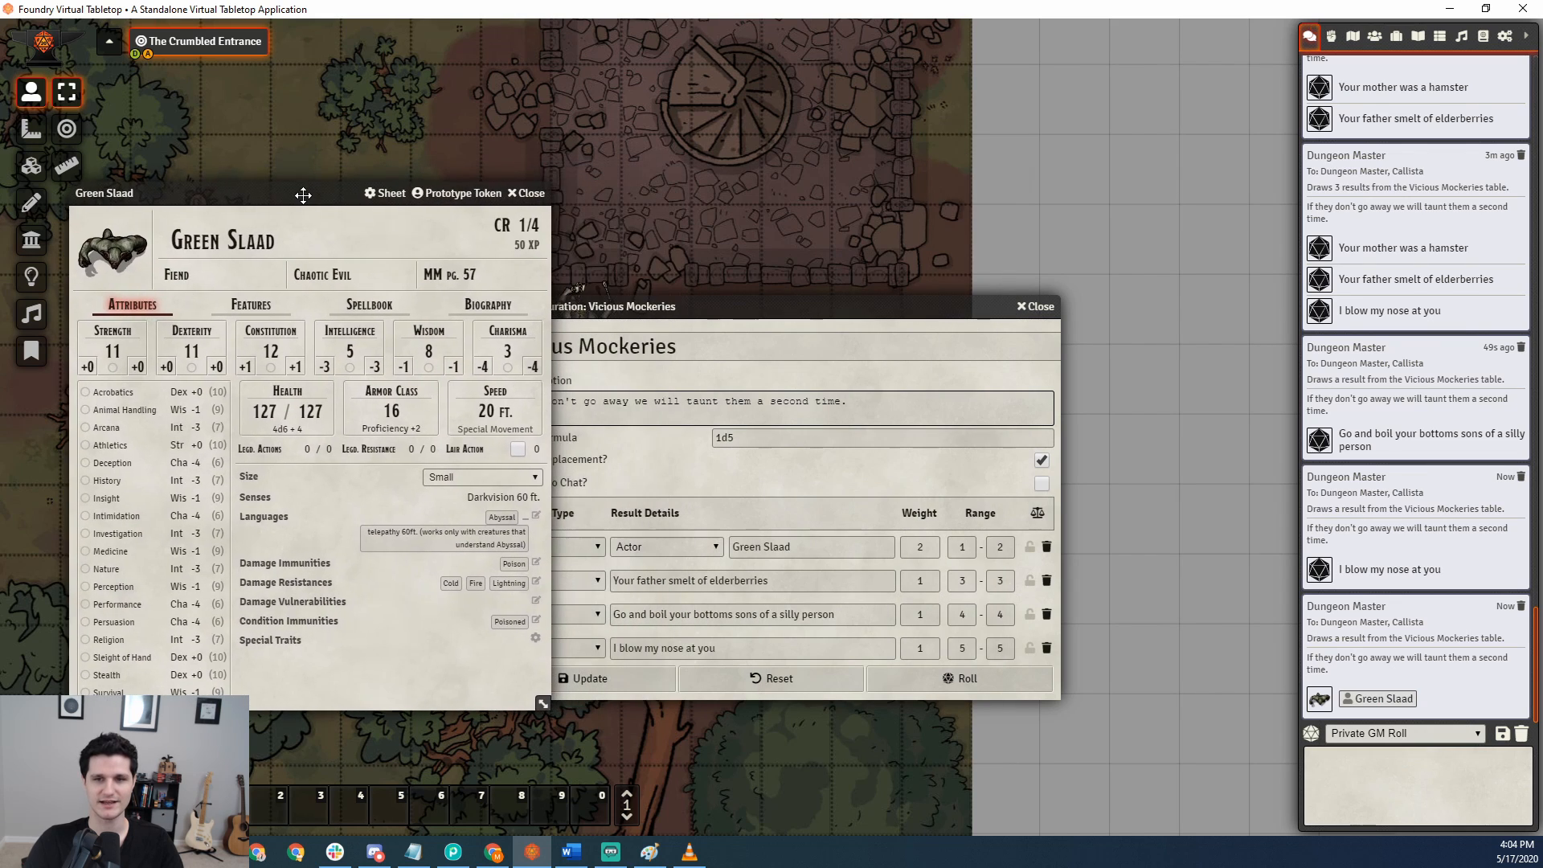
click(526, 193)
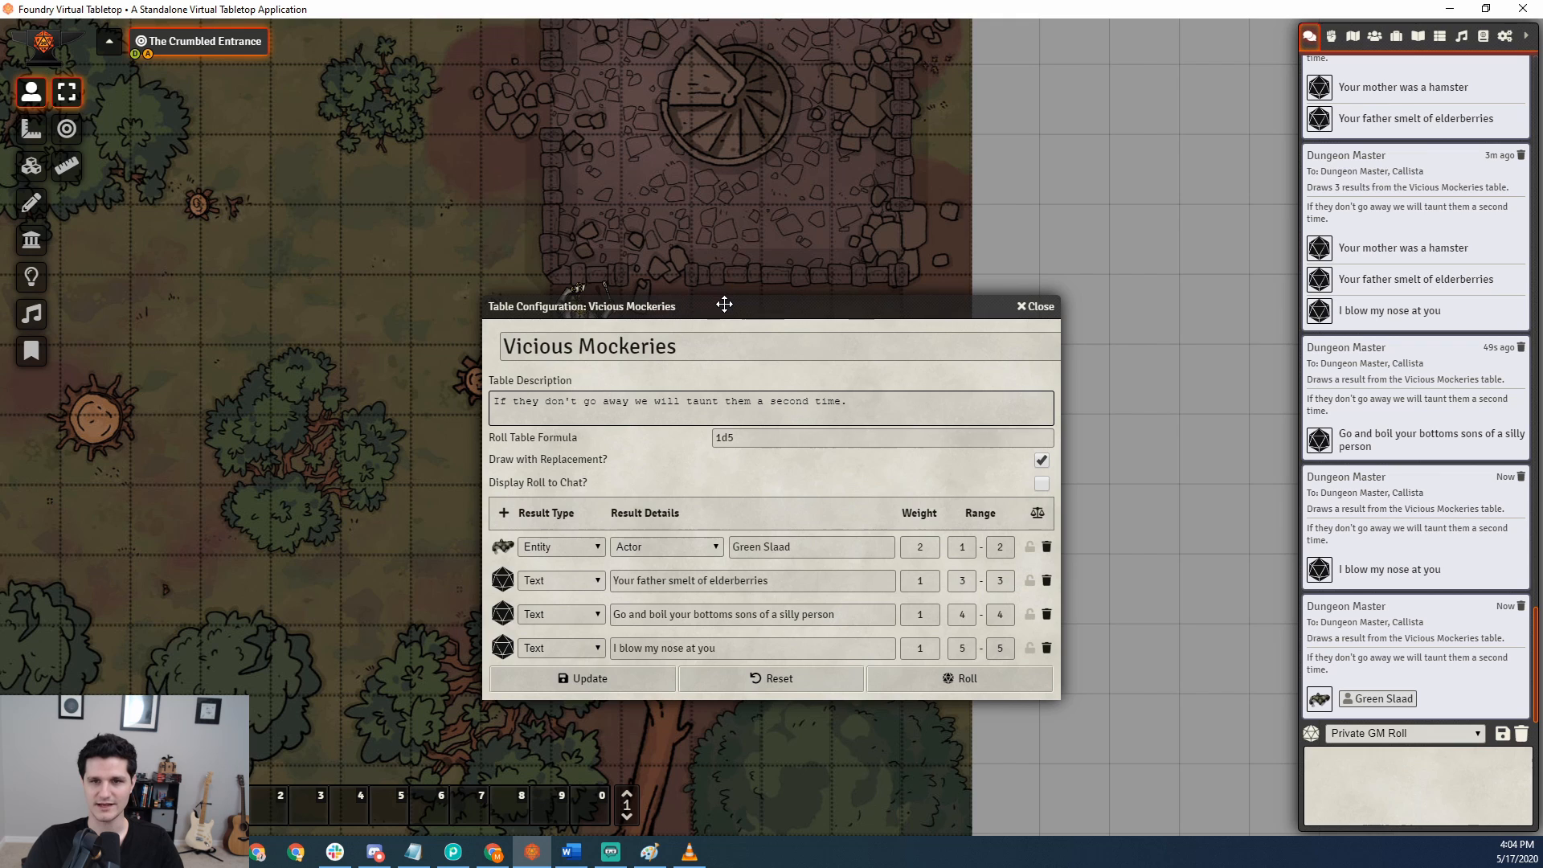
Move the table configuration clear of the map and place the Green Slaad from the drawn chat result onto the scene as a token.
drag(726, 303, 963, 140)
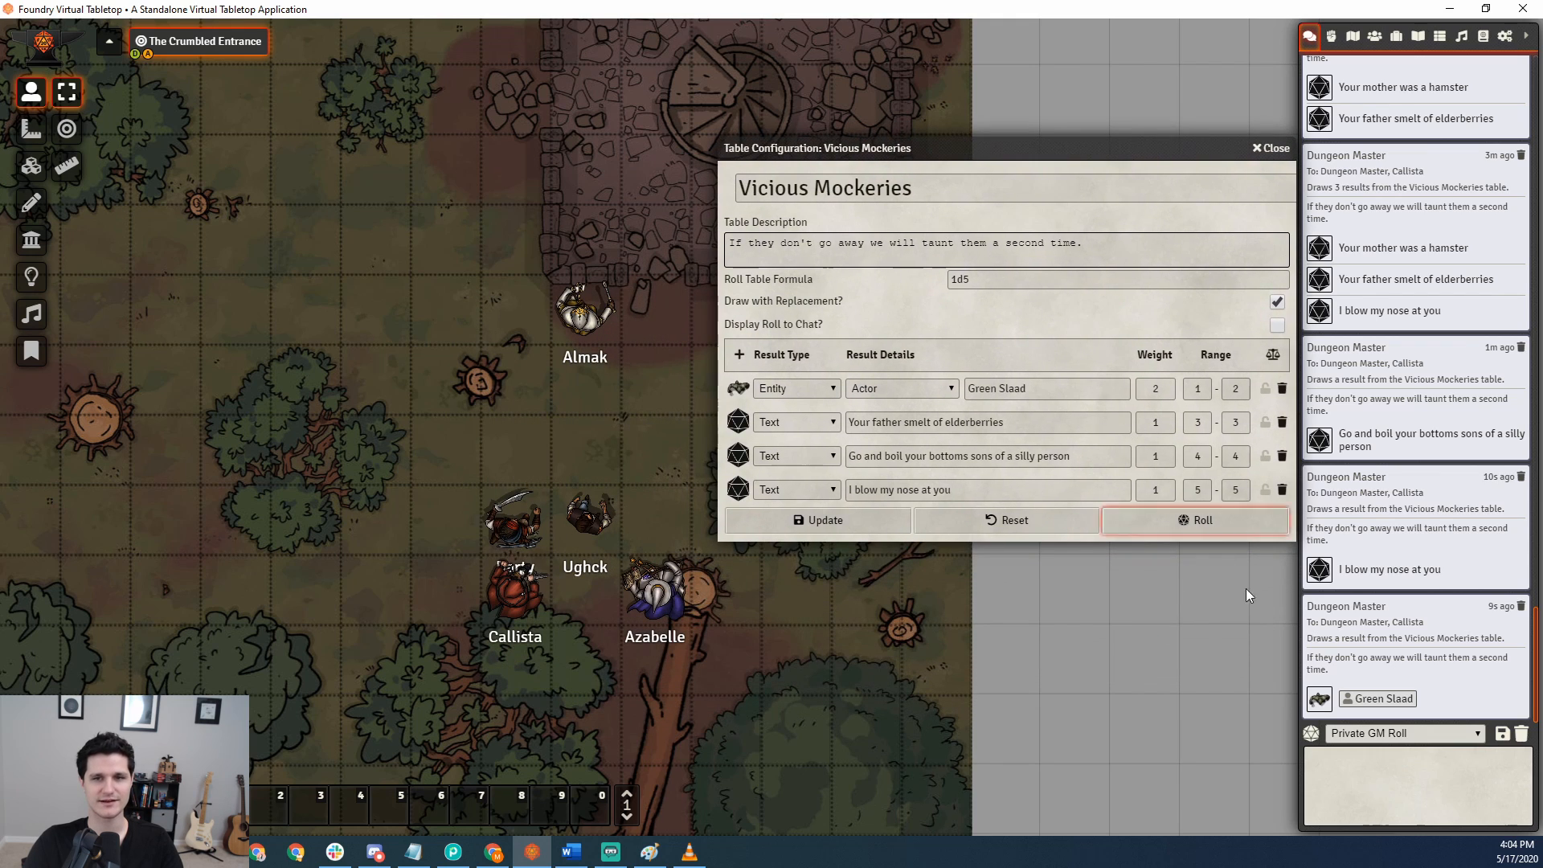
drag(1376, 698, 590, 498)
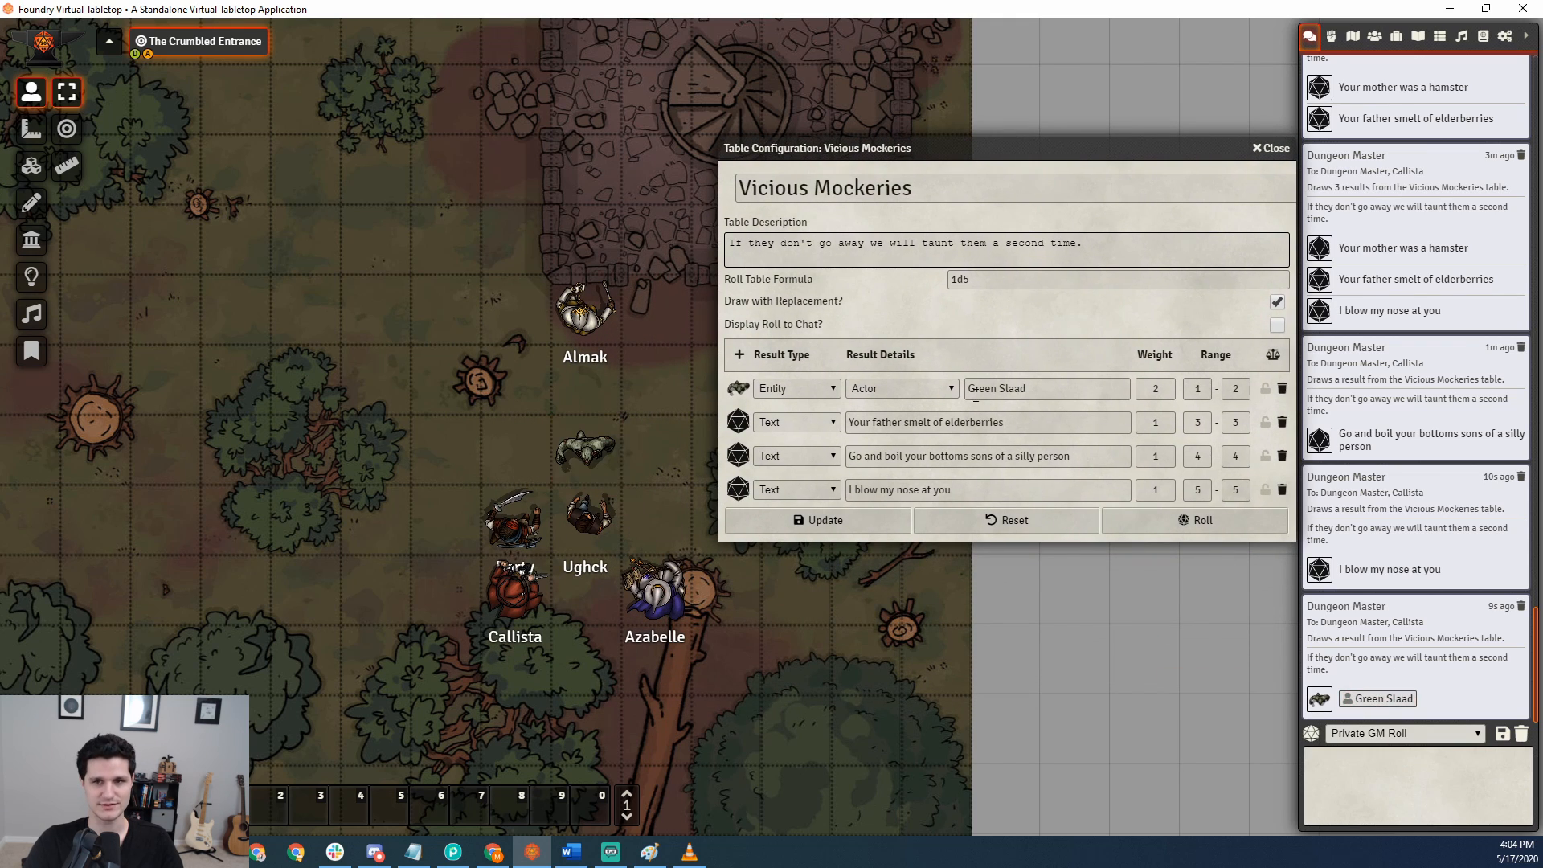
click(1374, 37)
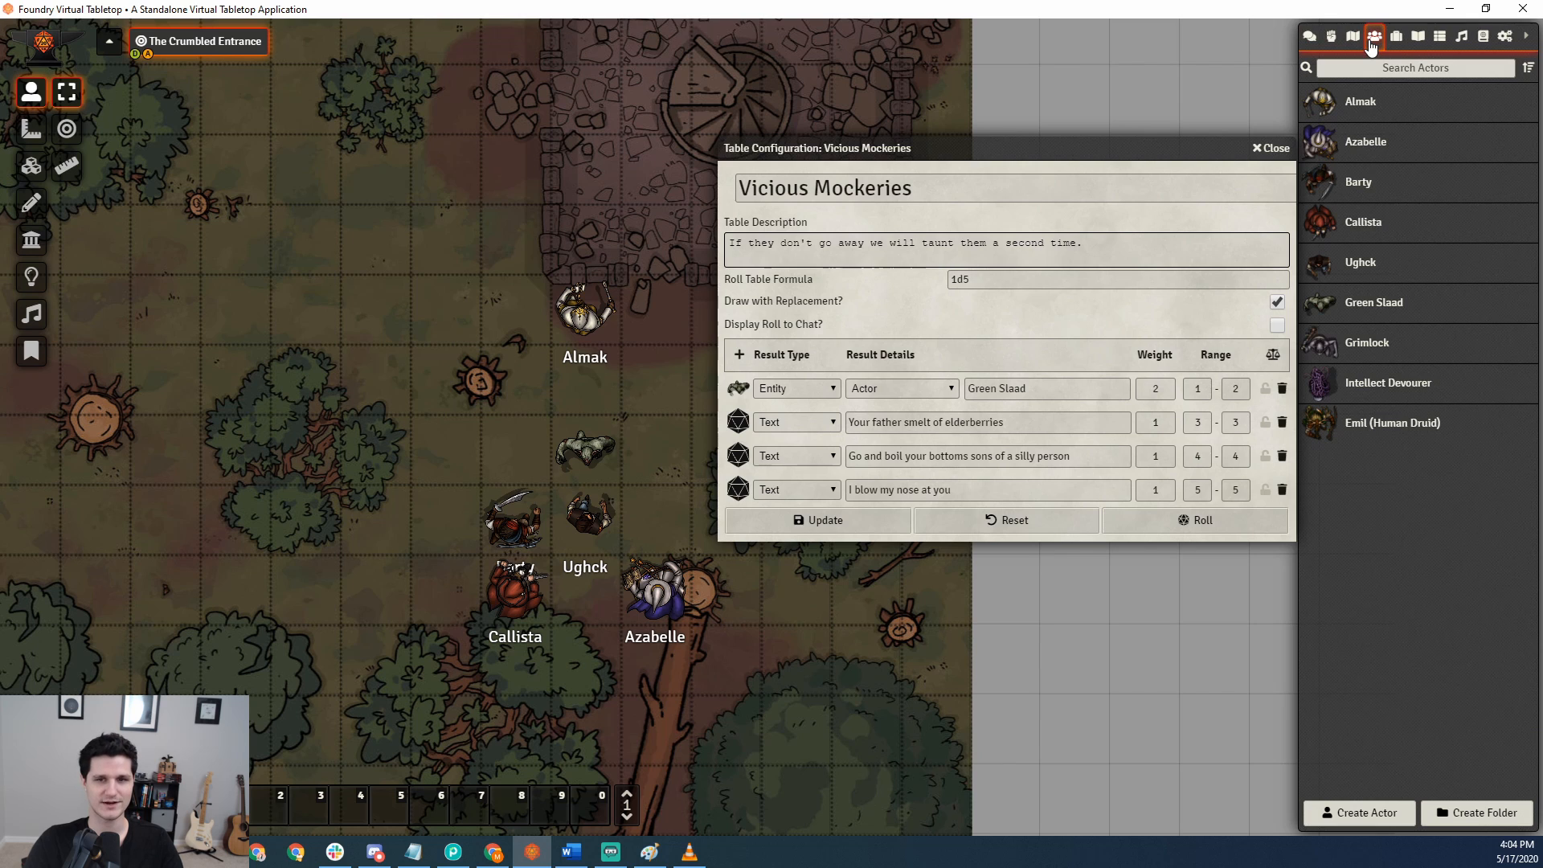
click(1309, 37)
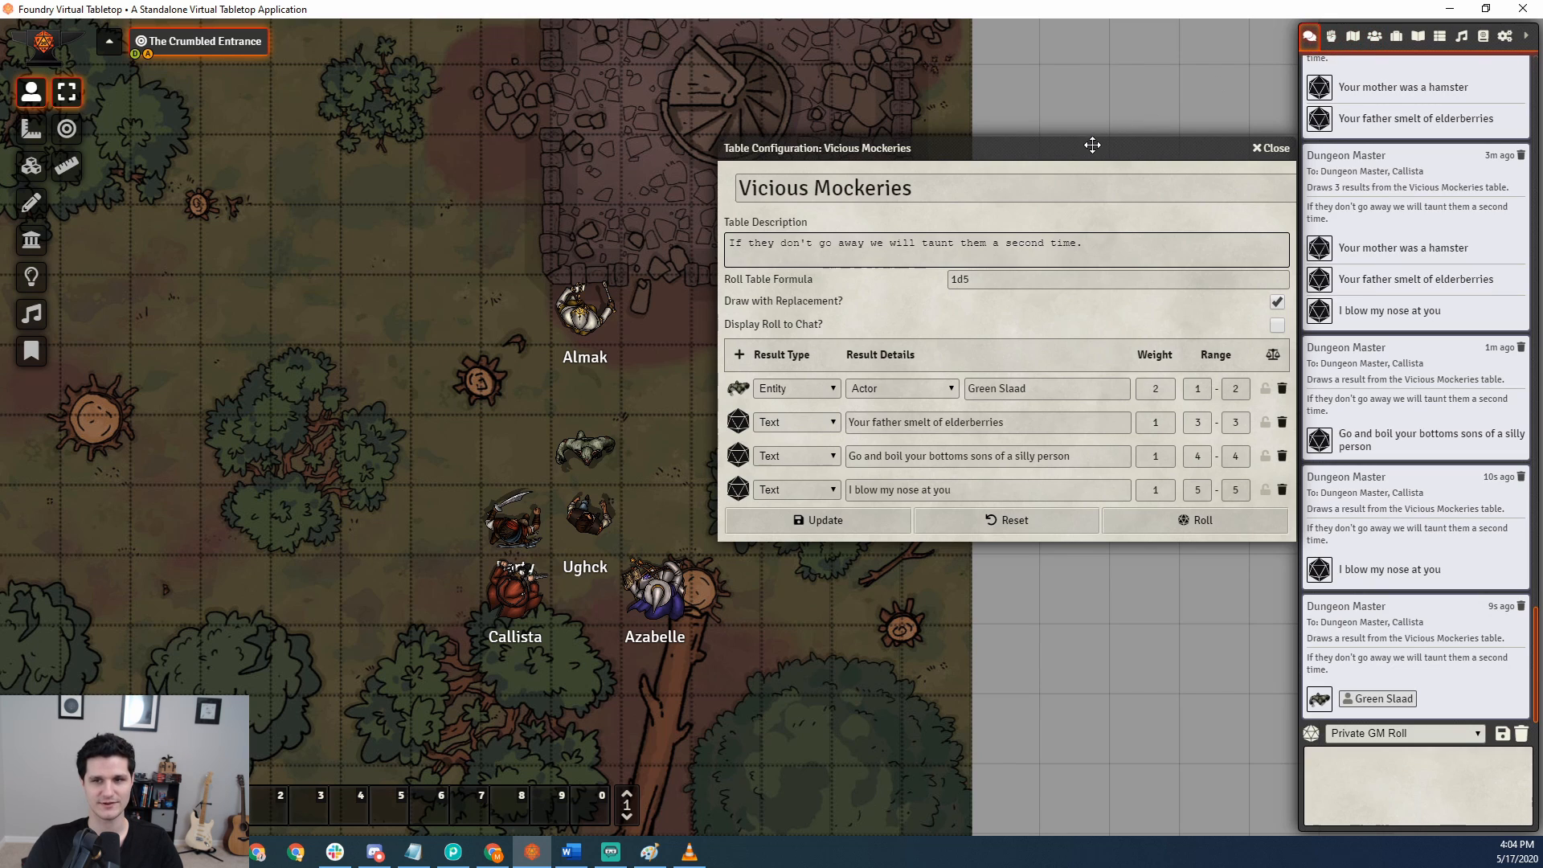
drag(1087, 145, 1020, 171)
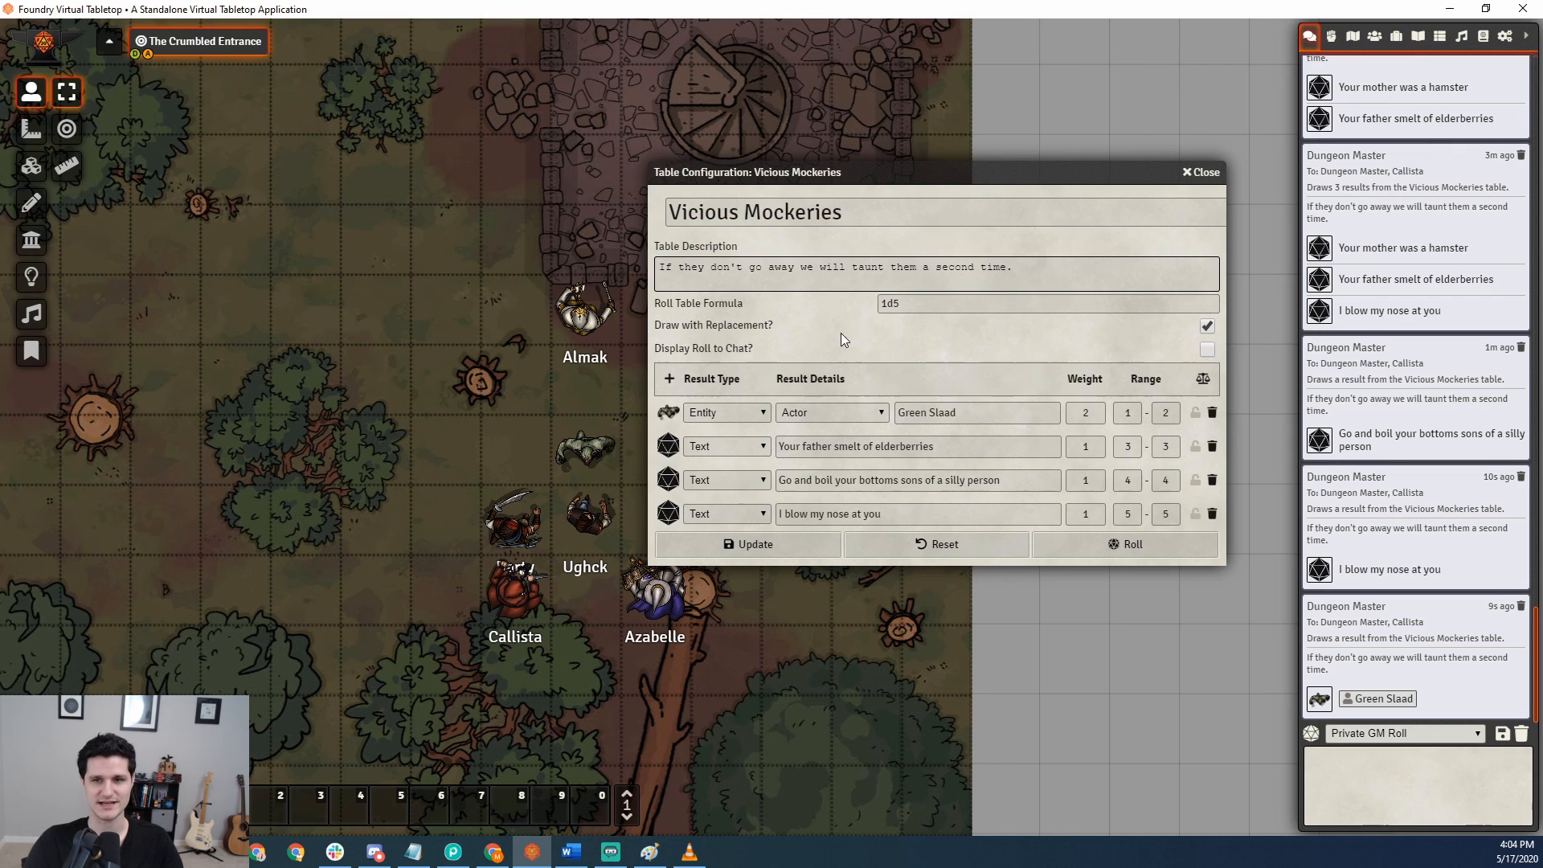
Look through the actors, items, journal, tables, playlists and compendium directories as sources for entity results, and return to the chat log.
click(836, 411)
click(842, 405)
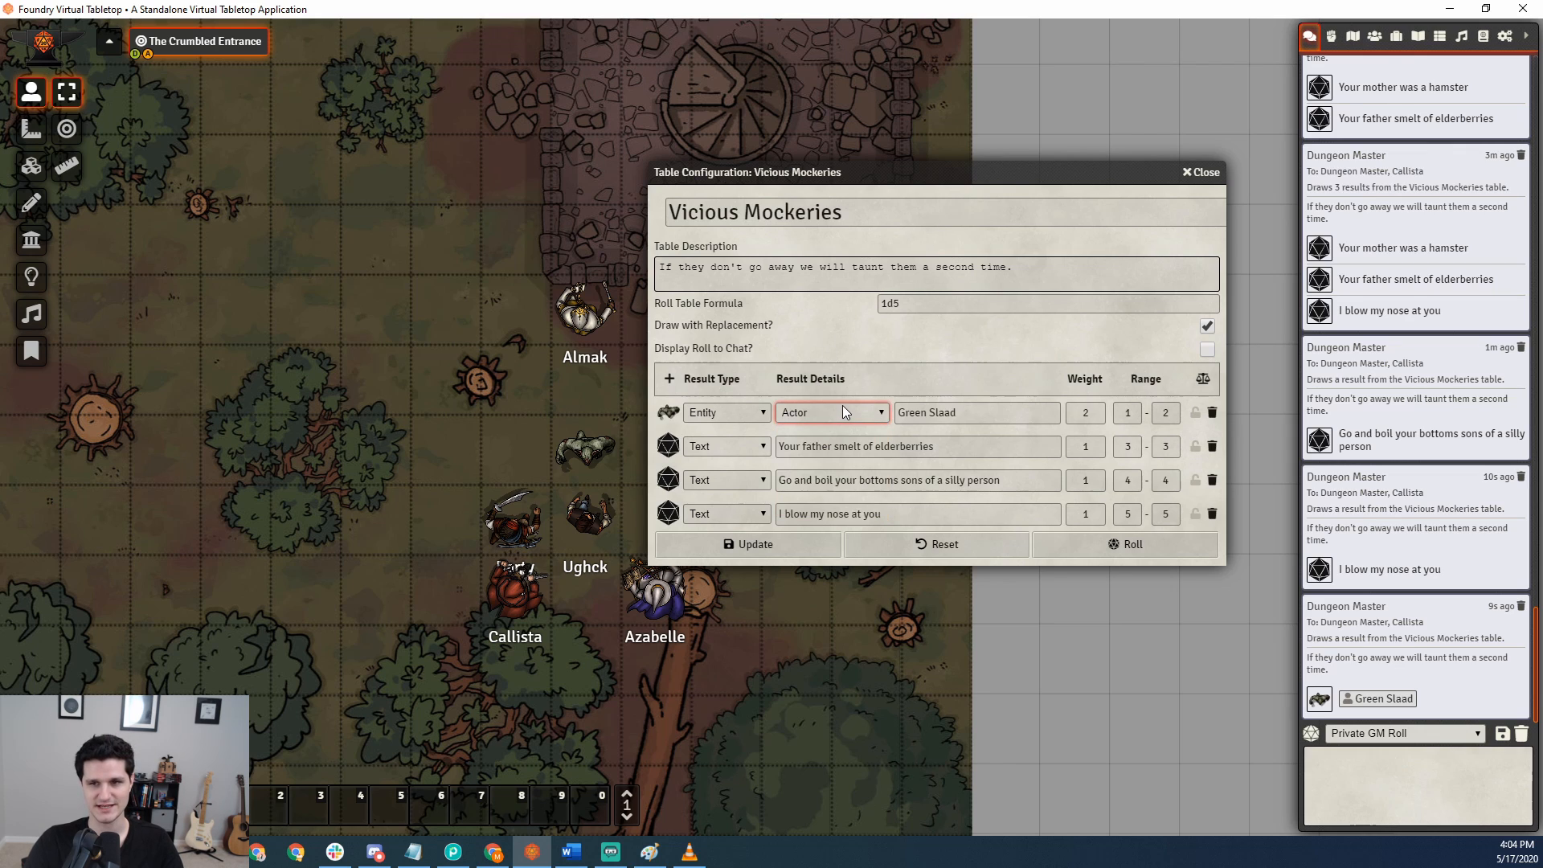
click(1376, 39)
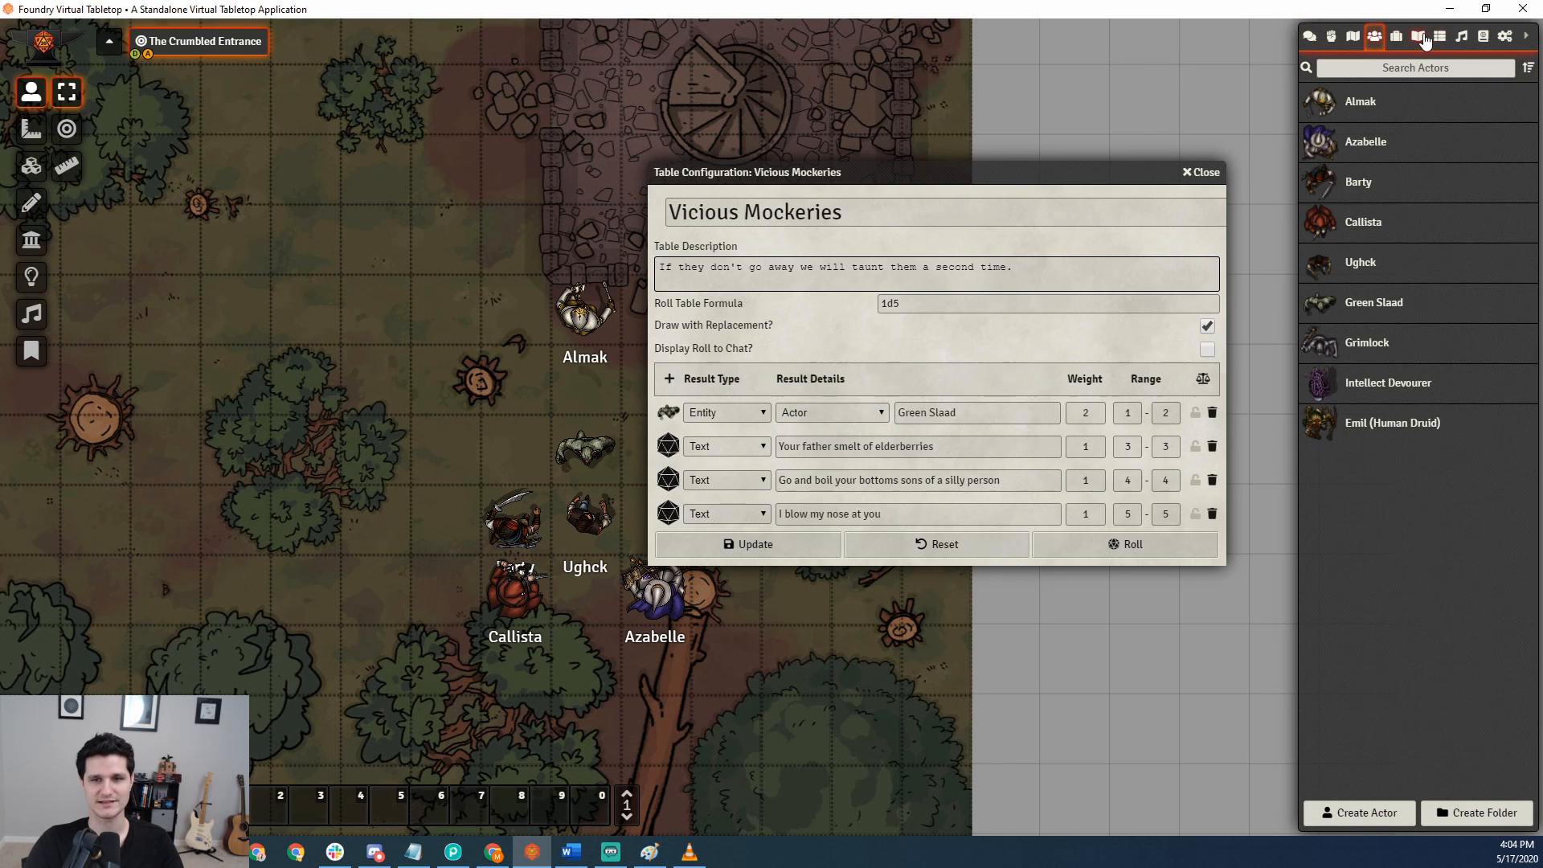
click(1403, 37)
click(1419, 37)
click(1440, 37)
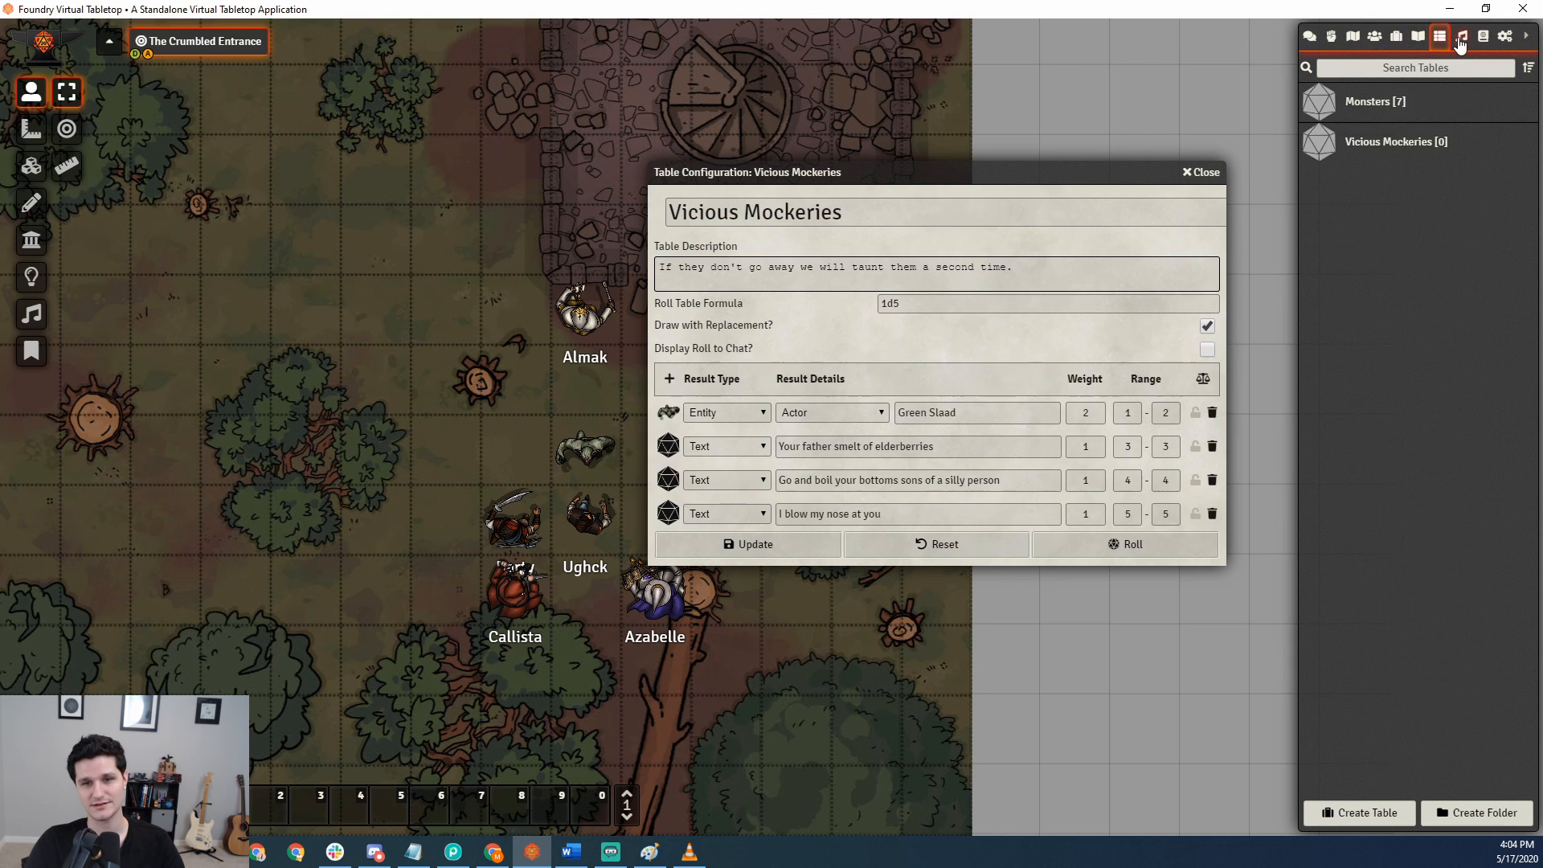
click(1463, 38)
click(1482, 37)
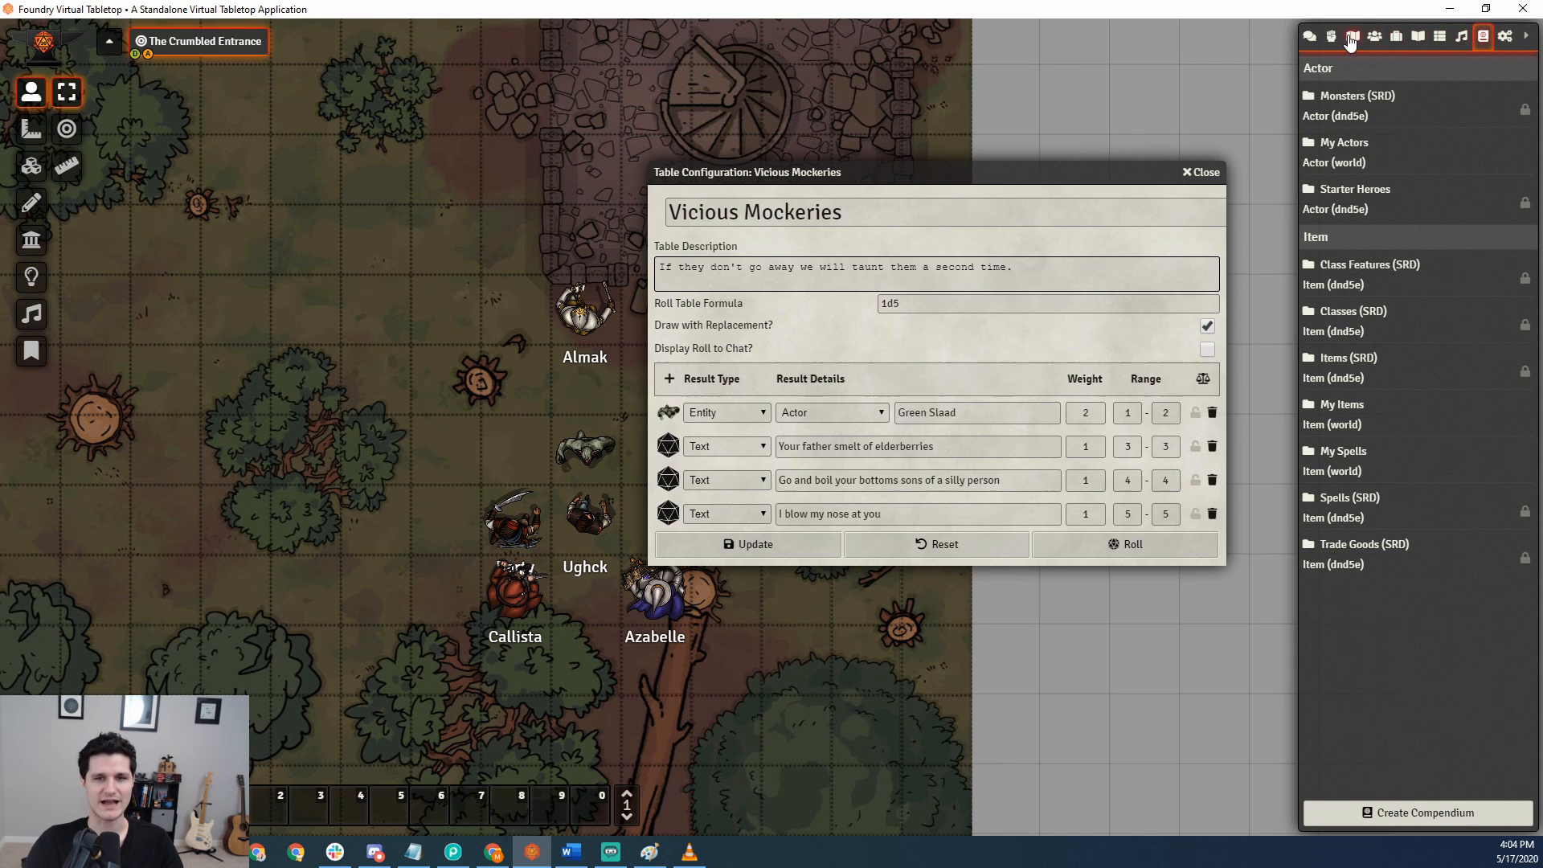
click(1333, 38)
click(1310, 38)
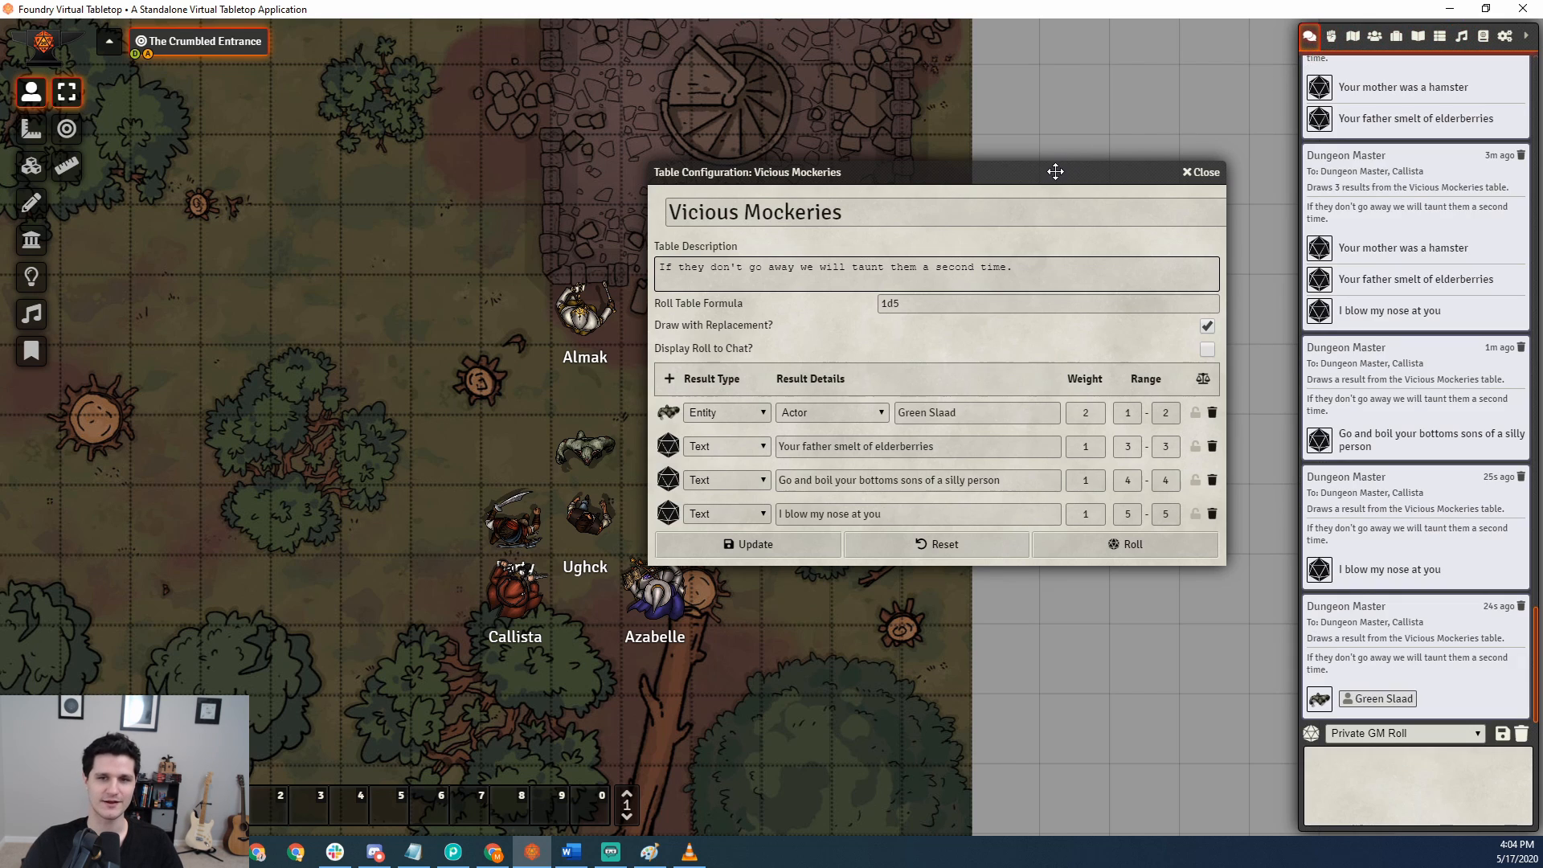
drag(1055, 171, 1056, 143)
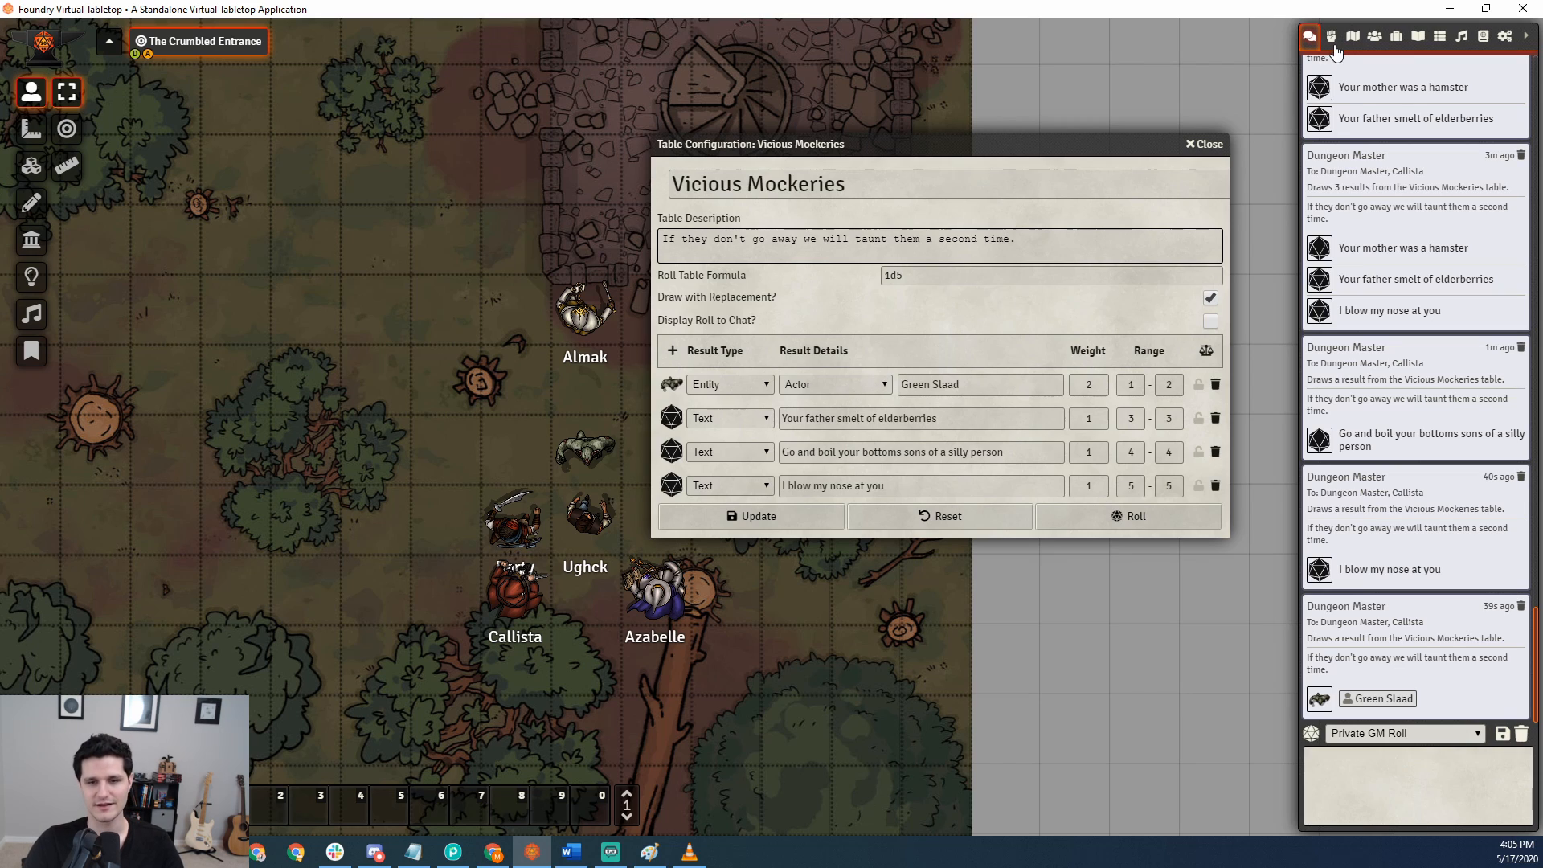
Open the Monsters table from the tables directory and place its configuration beside the Vicious Mockeries one.
click(1331, 37)
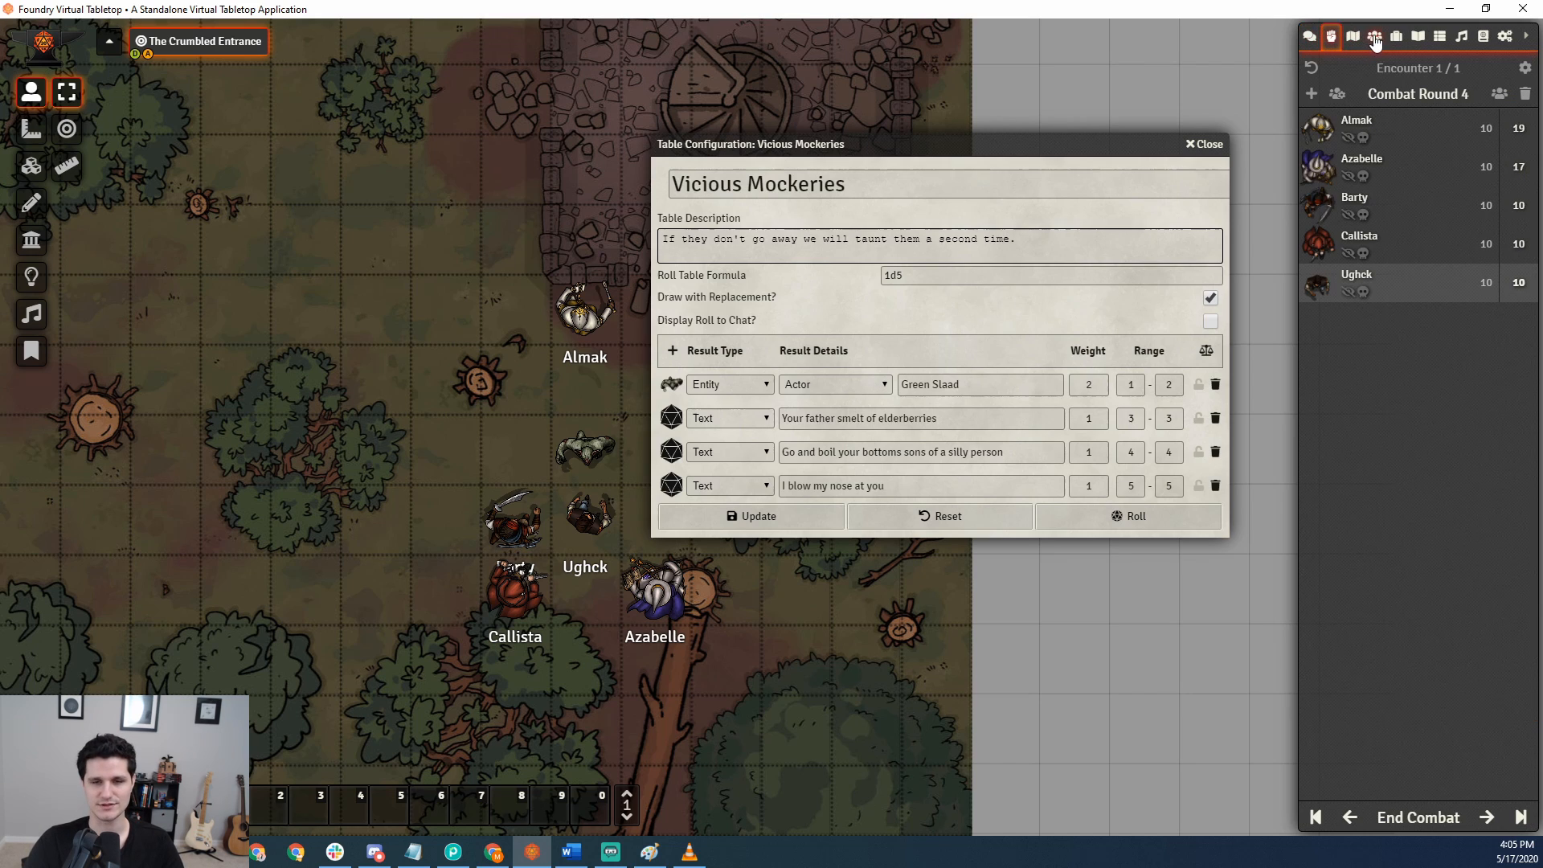
click(1419, 37)
click(1395, 37)
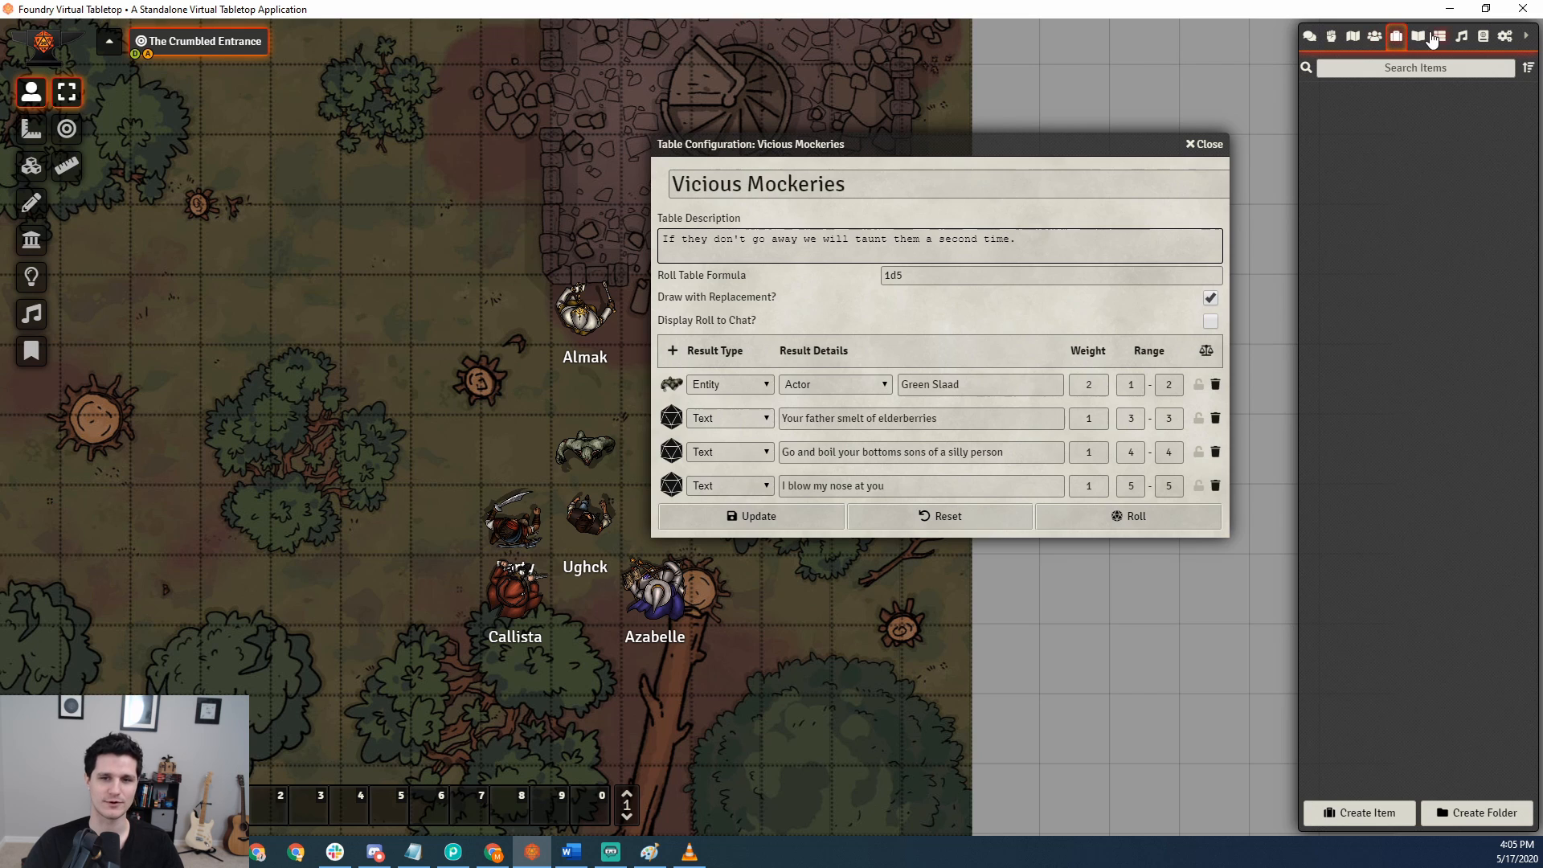
click(1439, 37)
click(1322, 102)
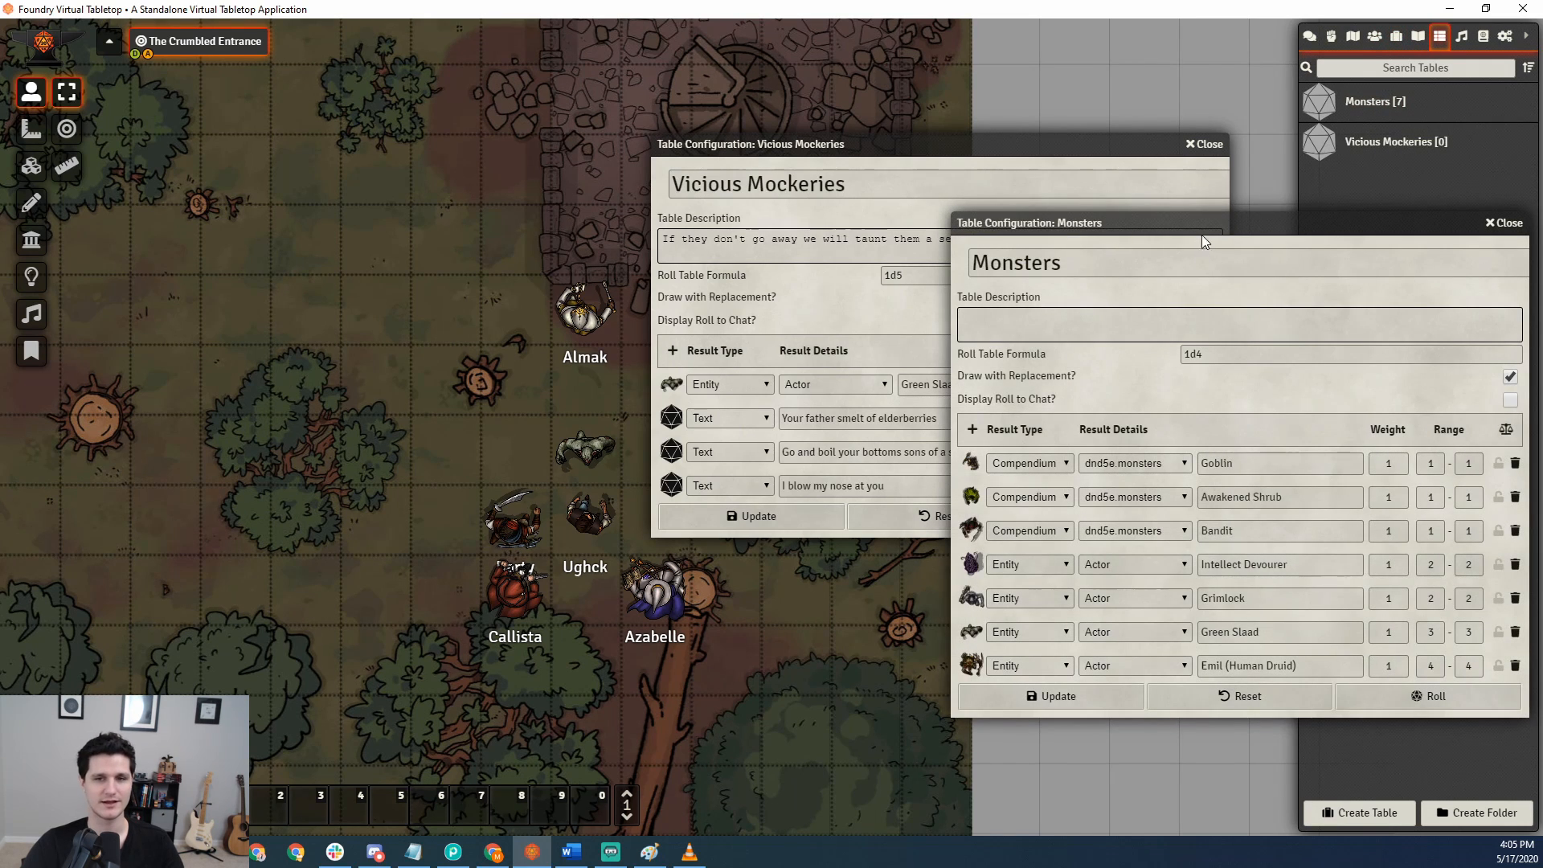
drag(1201, 228, 279, 131)
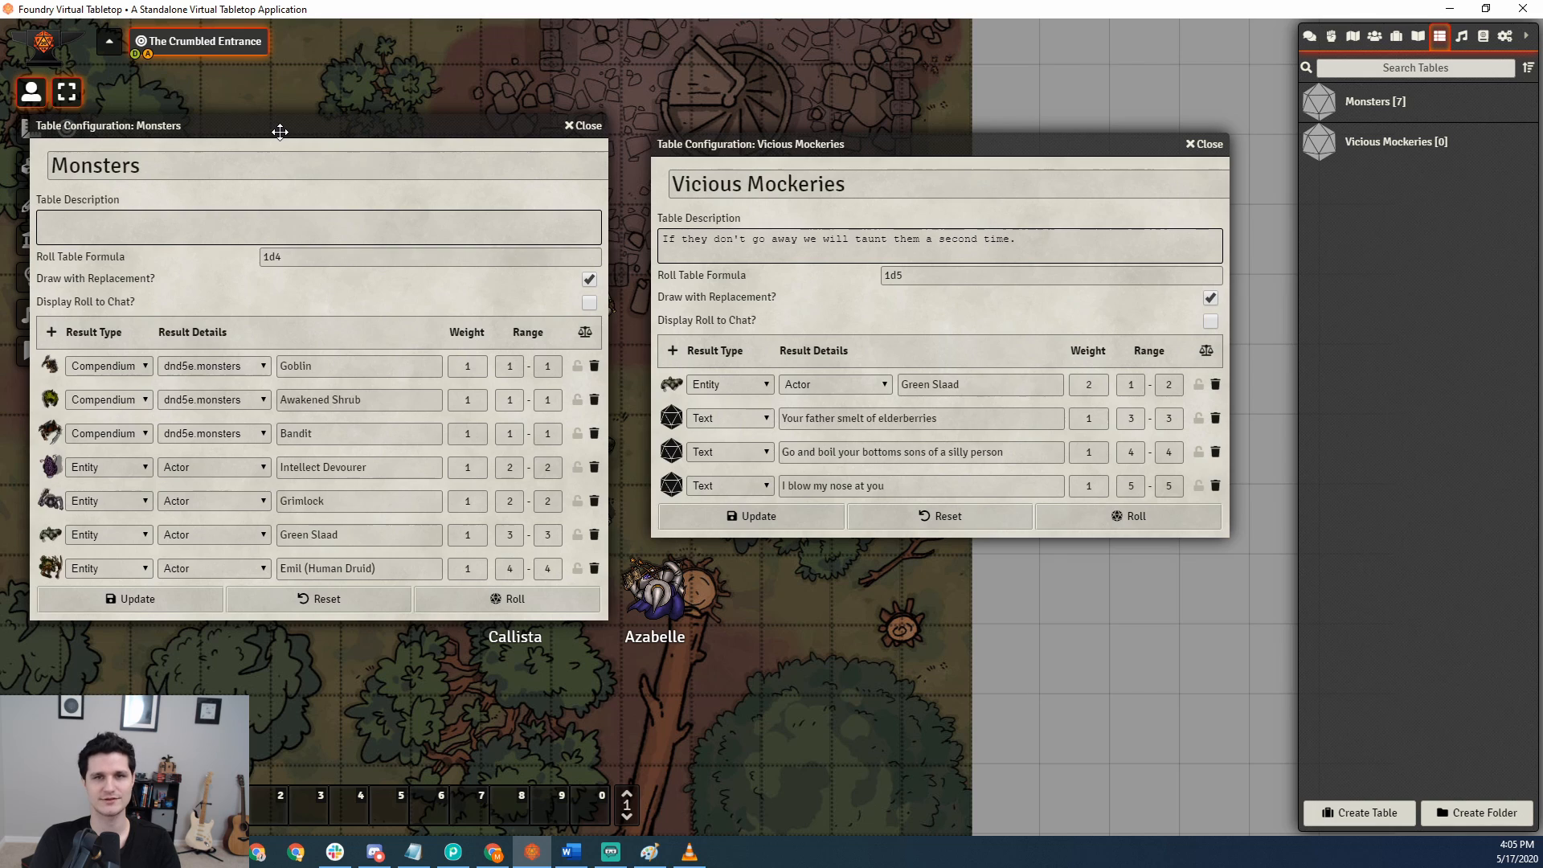
Change the first Vicious Mockeries result's entity type to Scene and its text to Tavern Demo, checked in the scenes directory, and update the table.
click(876, 385)
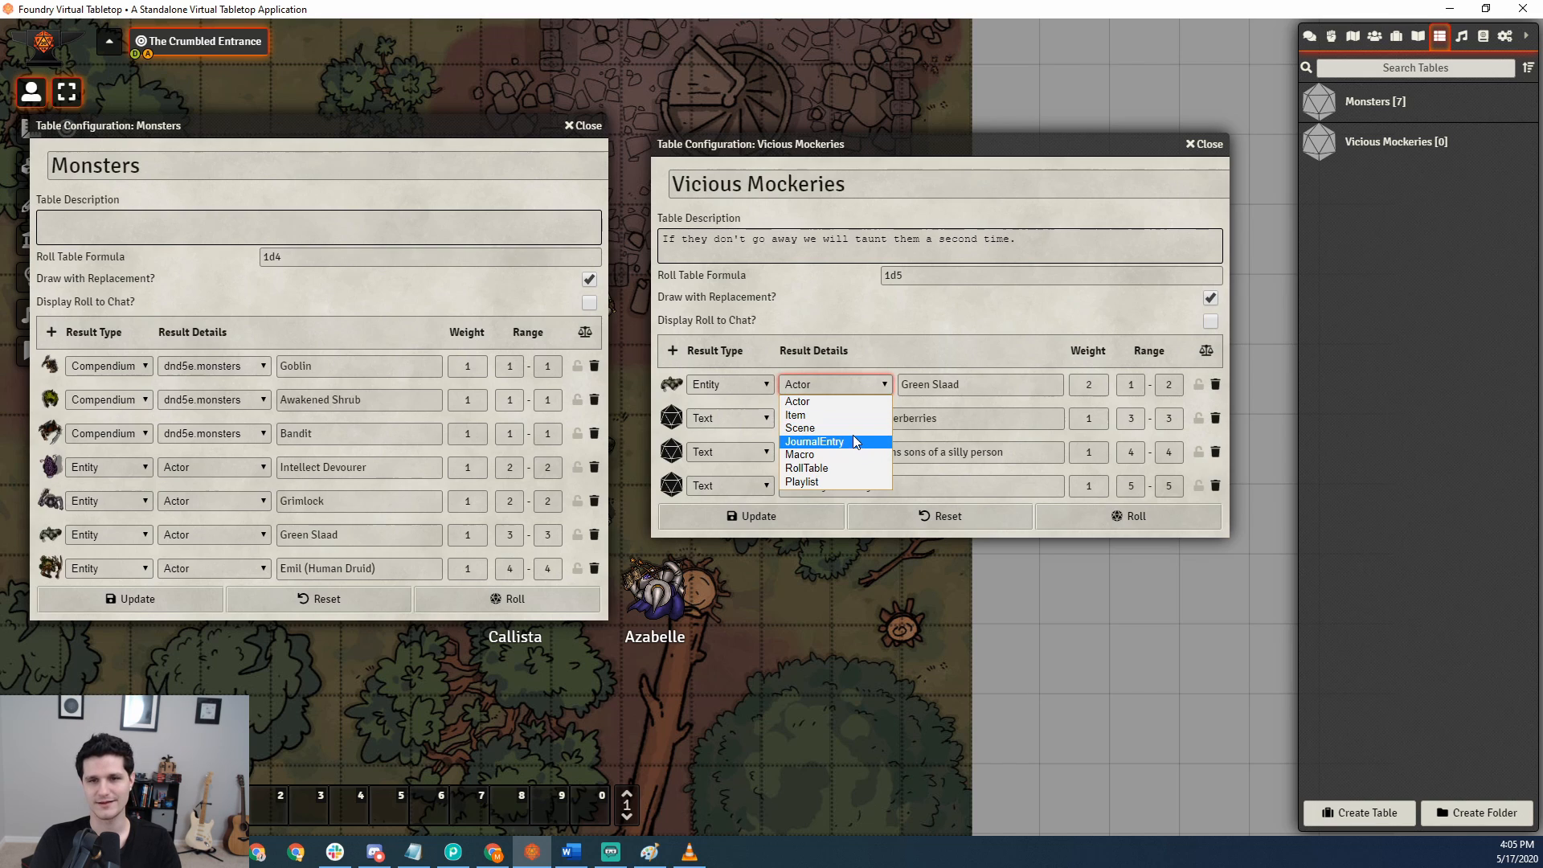
key(Escape)
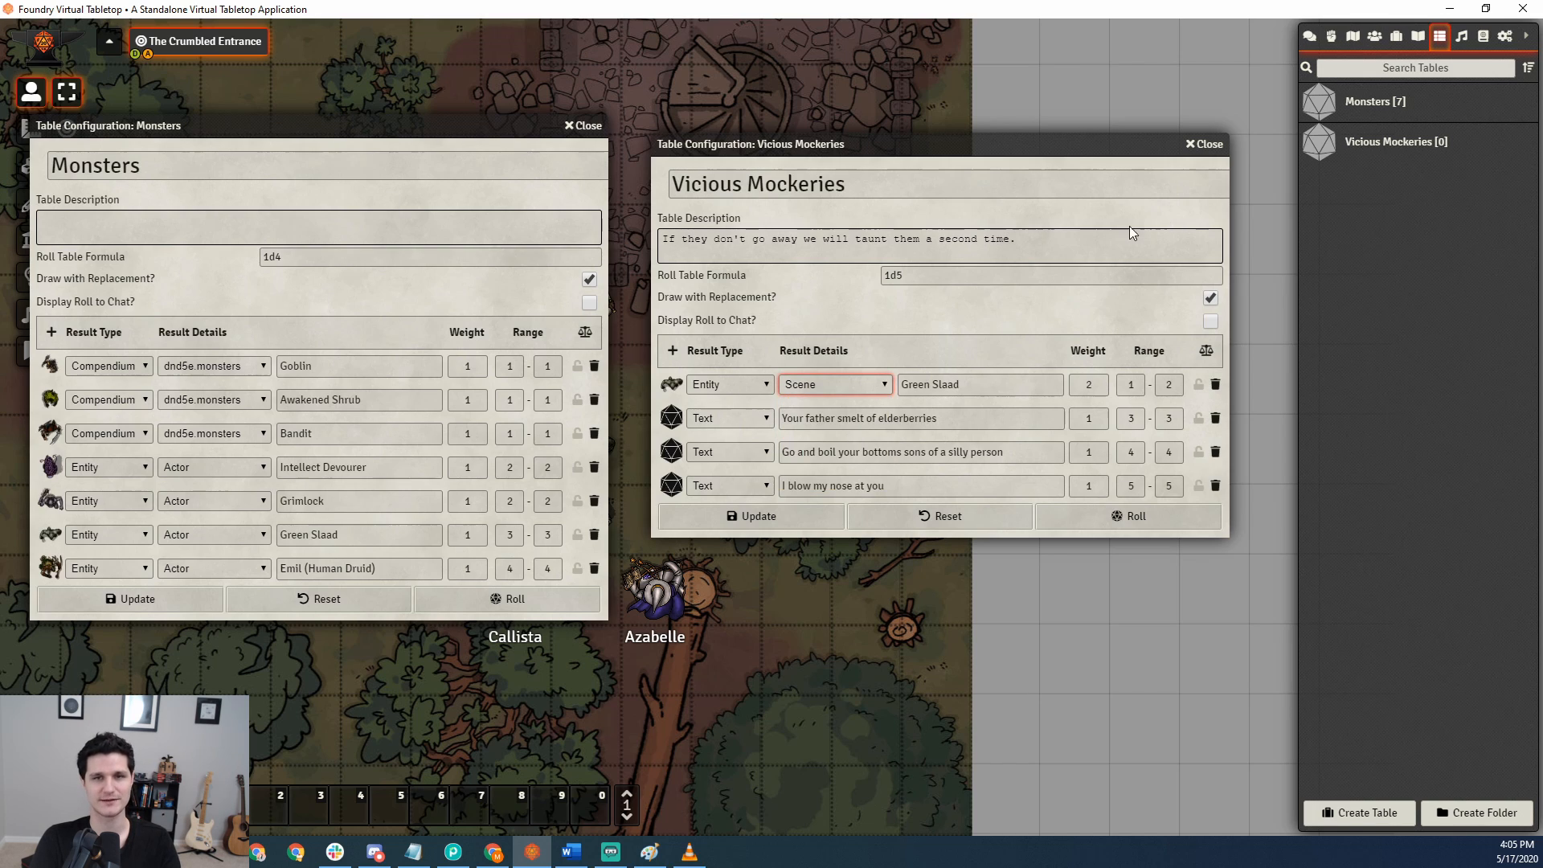
click(1352, 36)
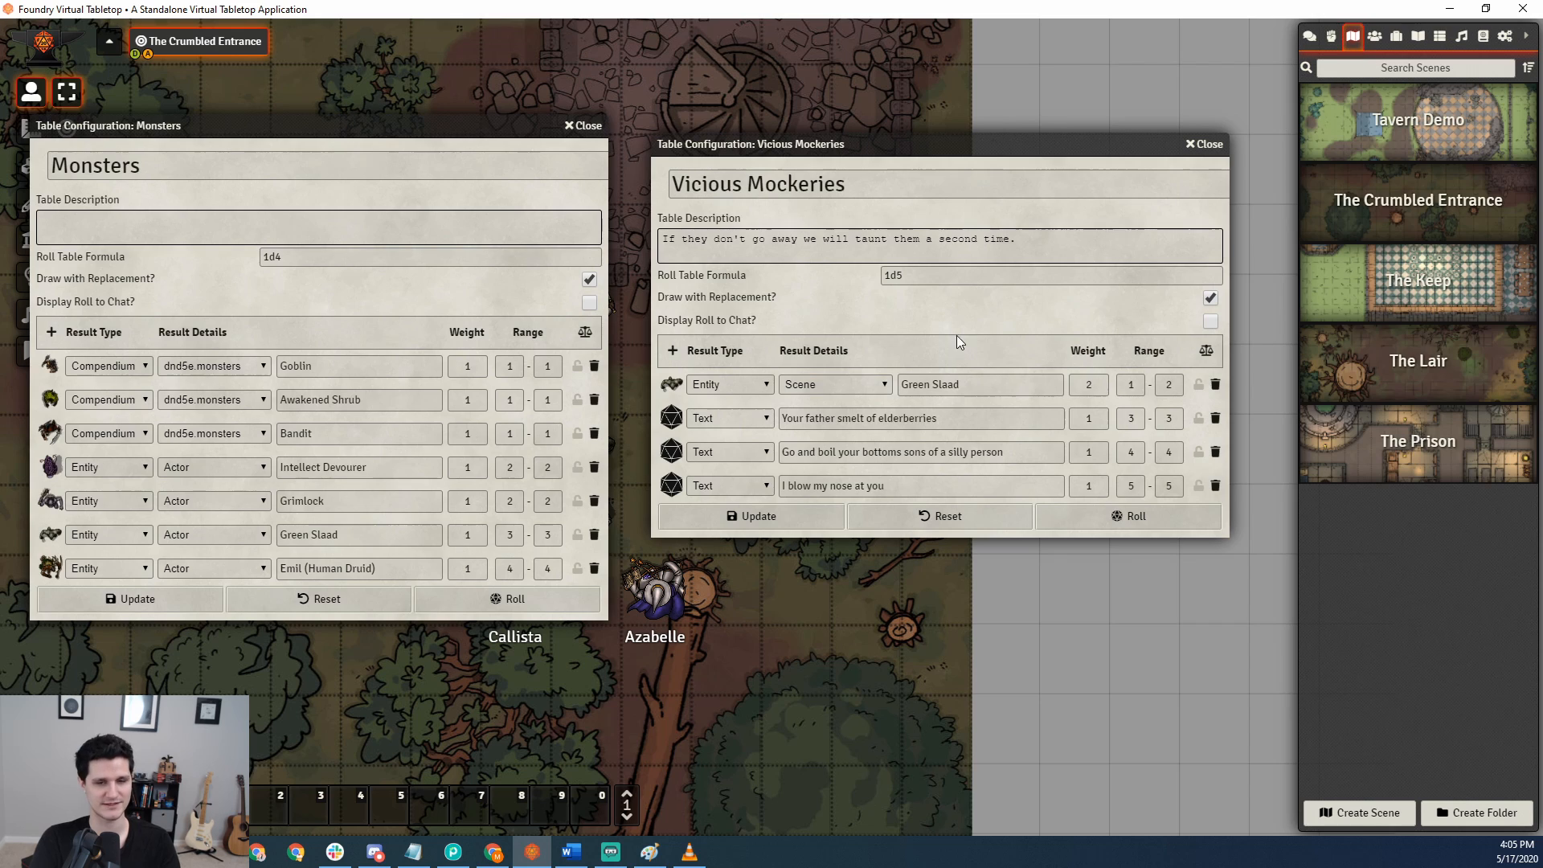
click(972, 383)
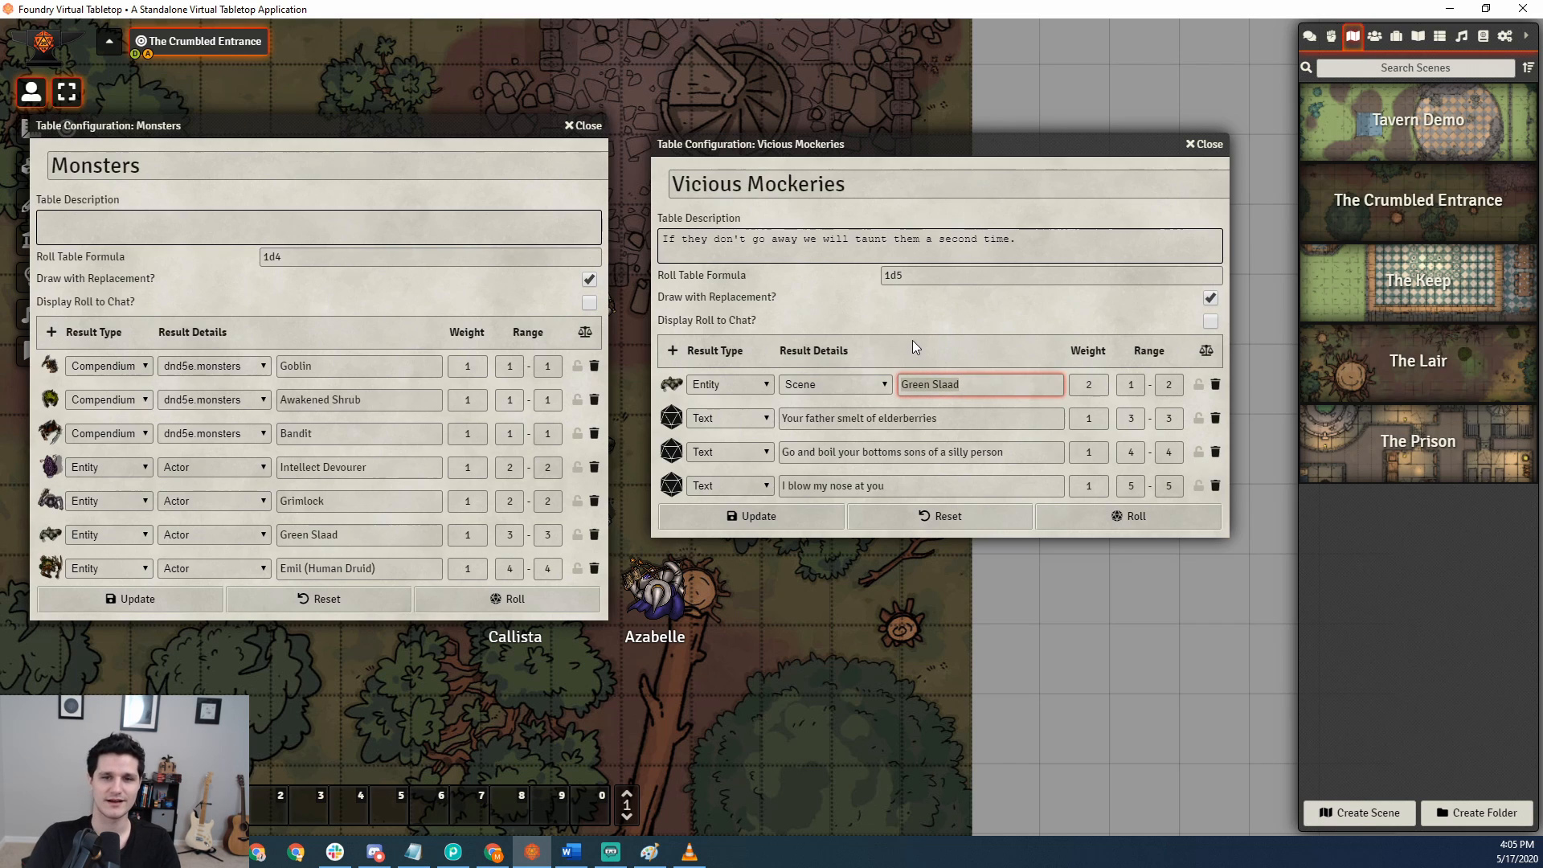
text(Tavern )
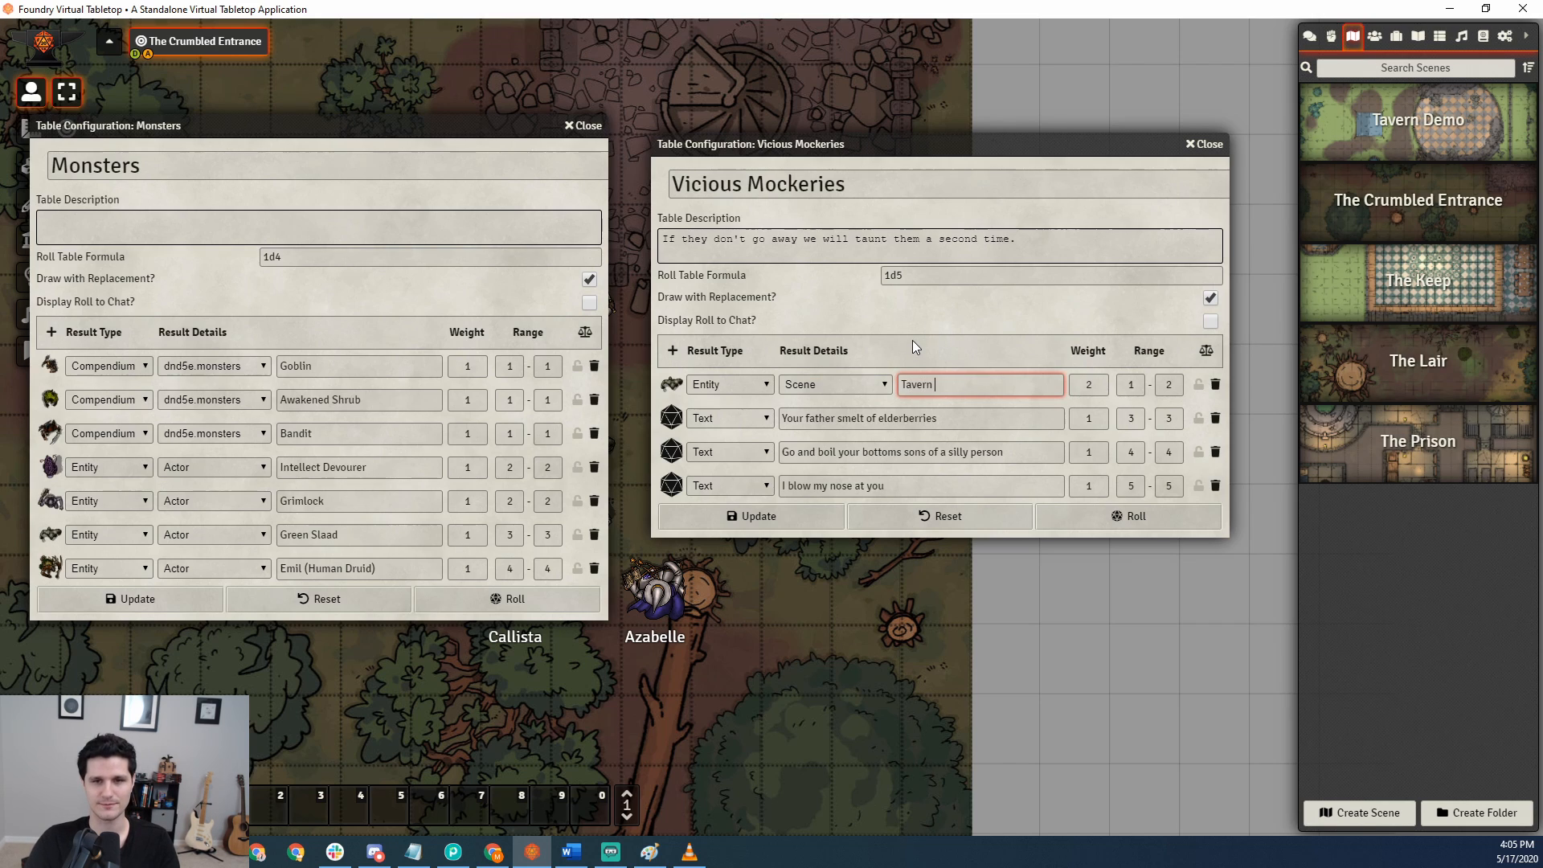
text(Demo)
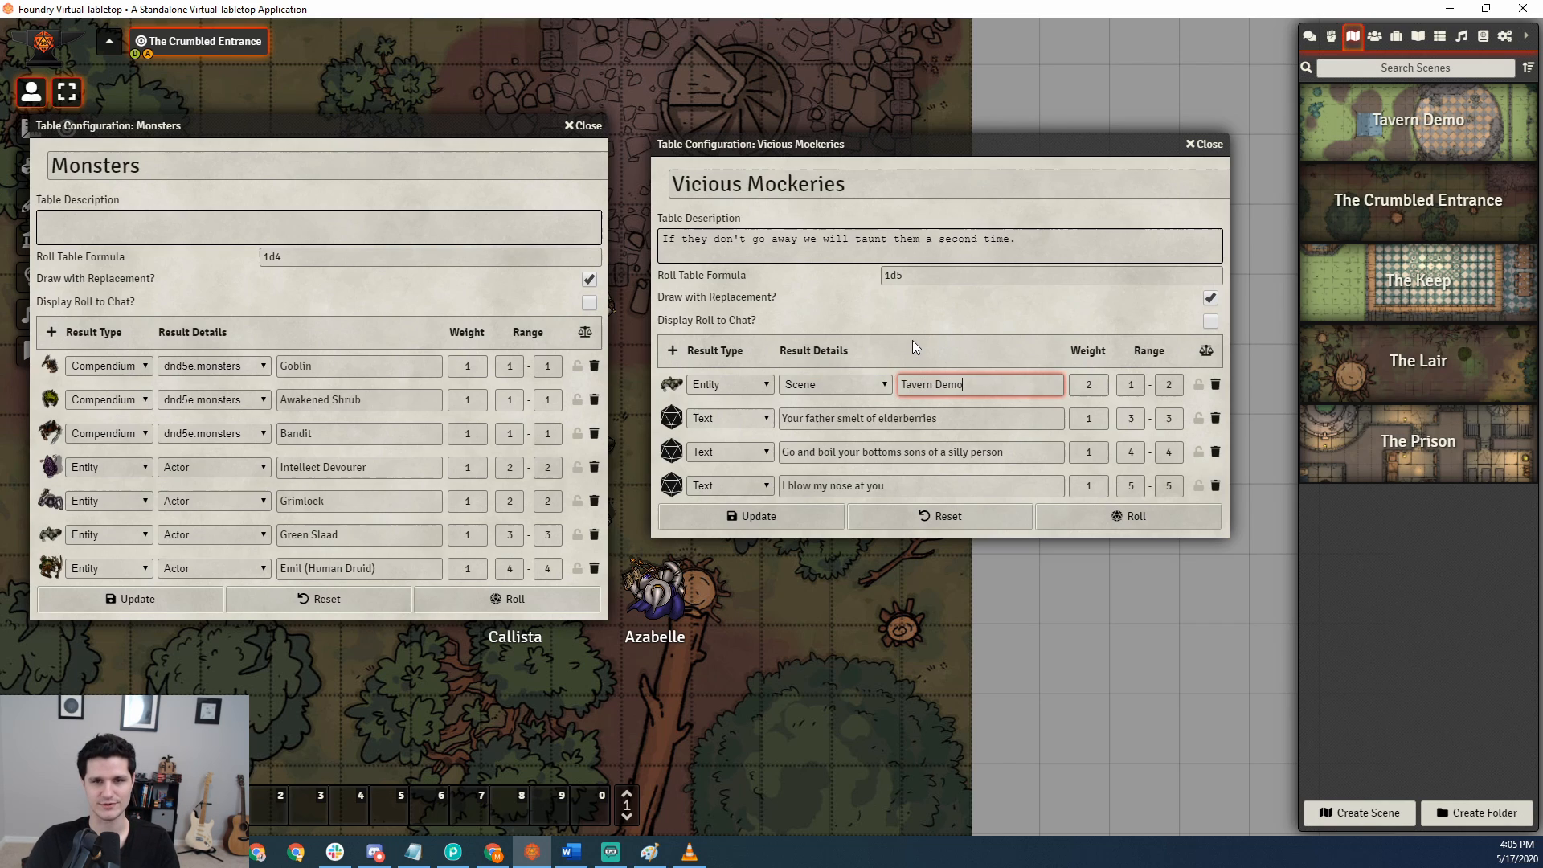
click(802, 522)
Set the Tavern Demo result's weight to 5 and roll the Vicious Mockeries table.
drag(1100, 384, 1065, 382)
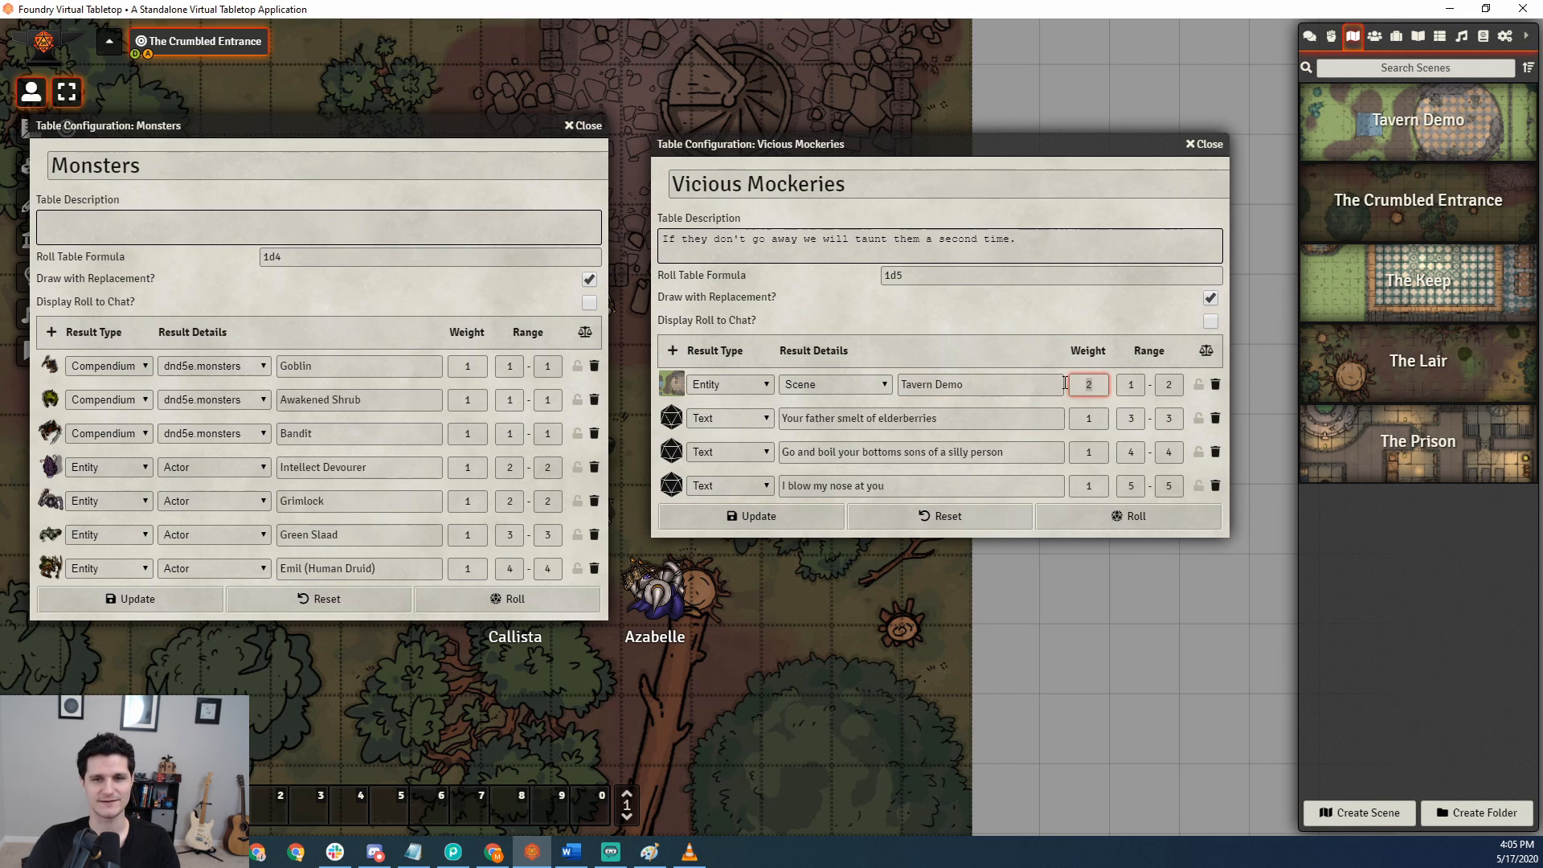
text(5)
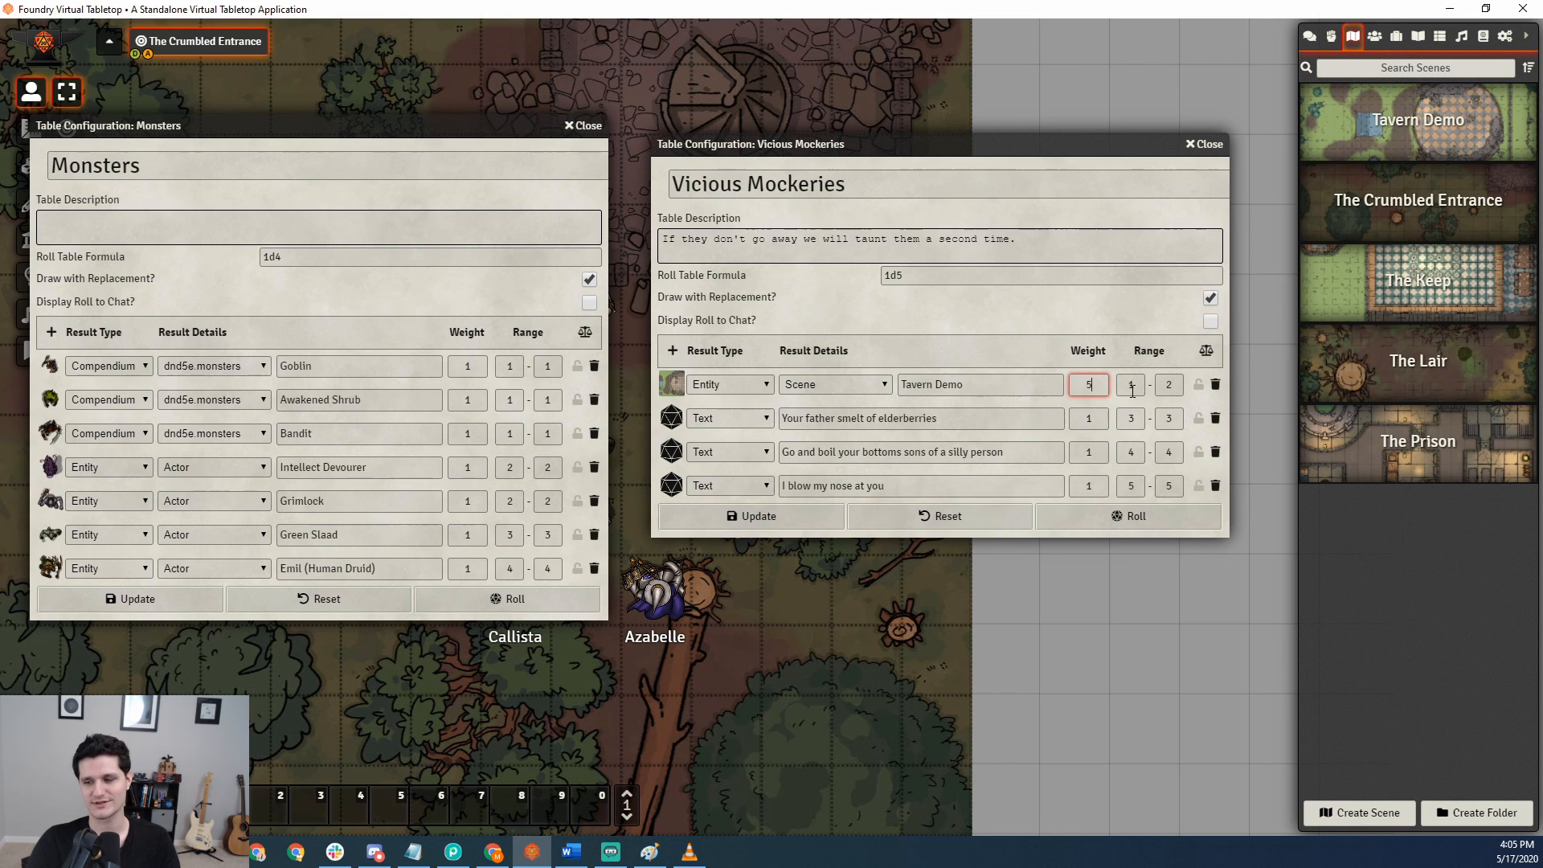
click(1145, 515)
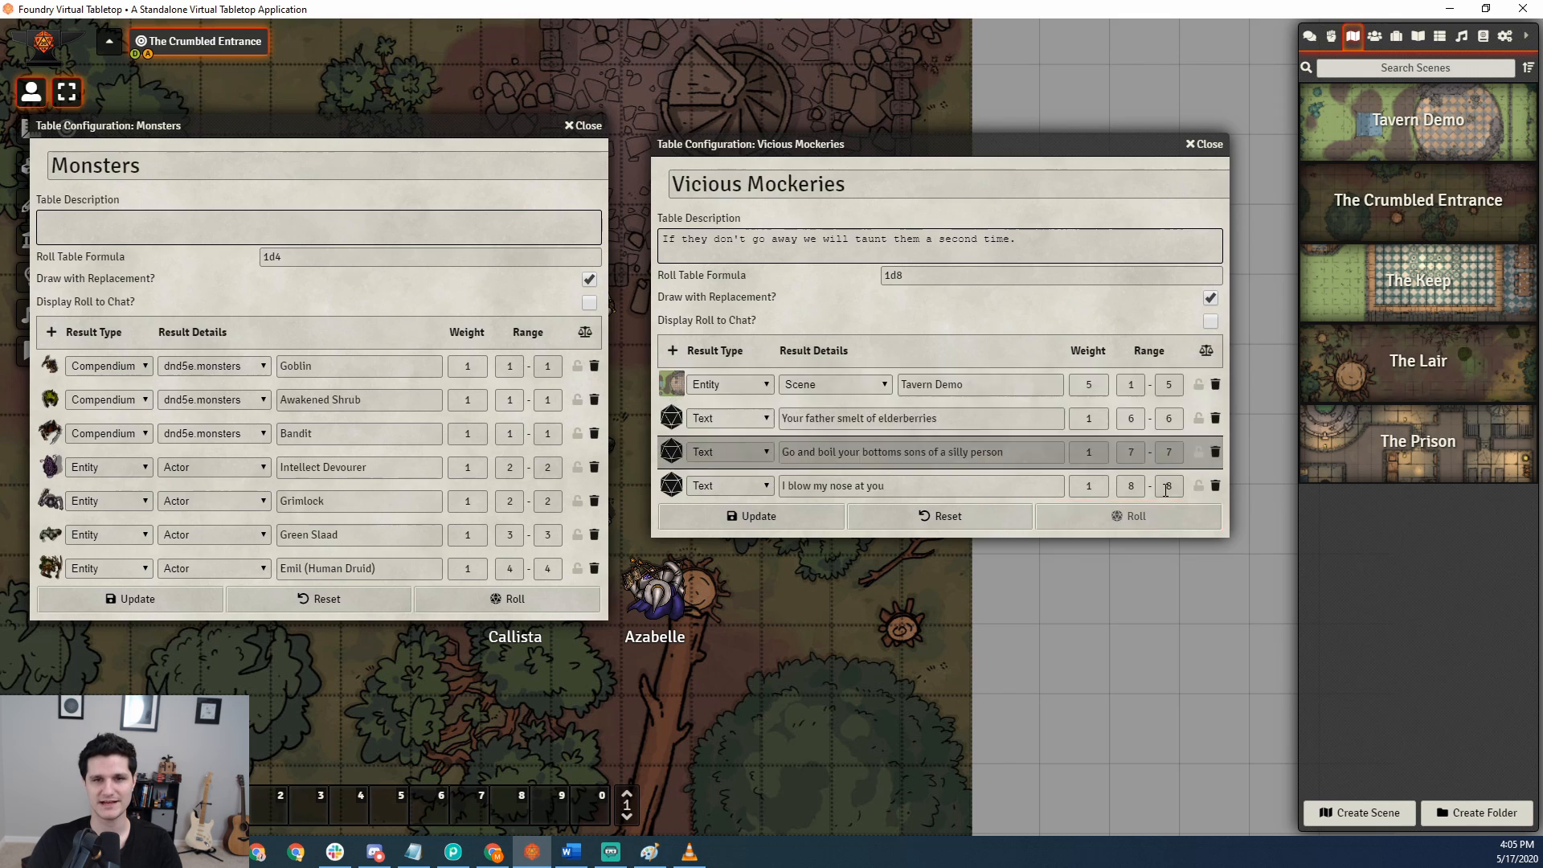
Roll the table again with the chat log showing, open the Tavern Demo scene configuration from the drawn result, and close it.
click(1310, 39)
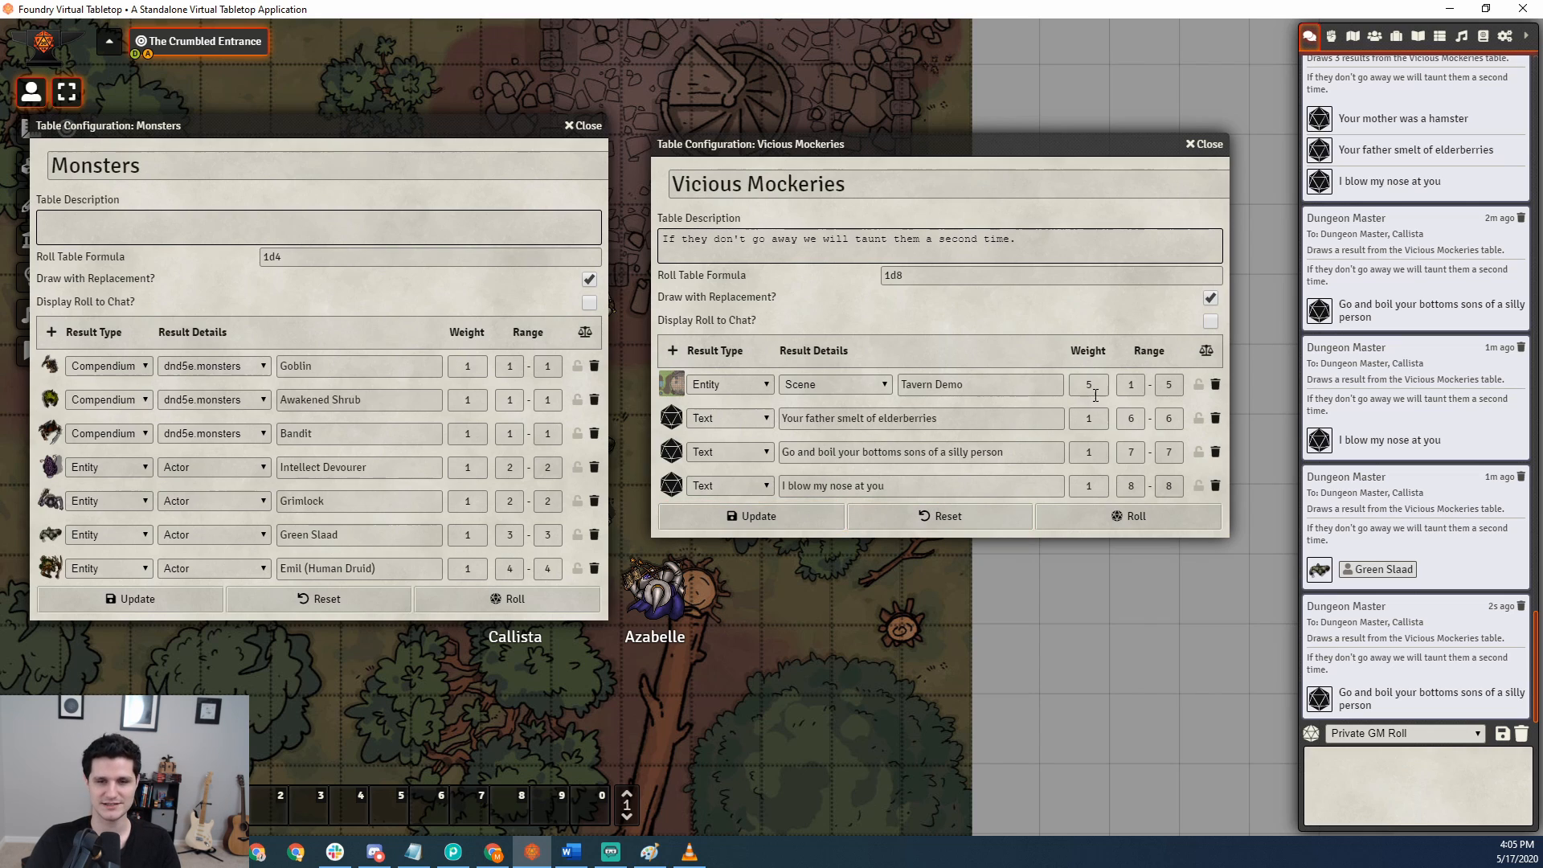
click(1114, 512)
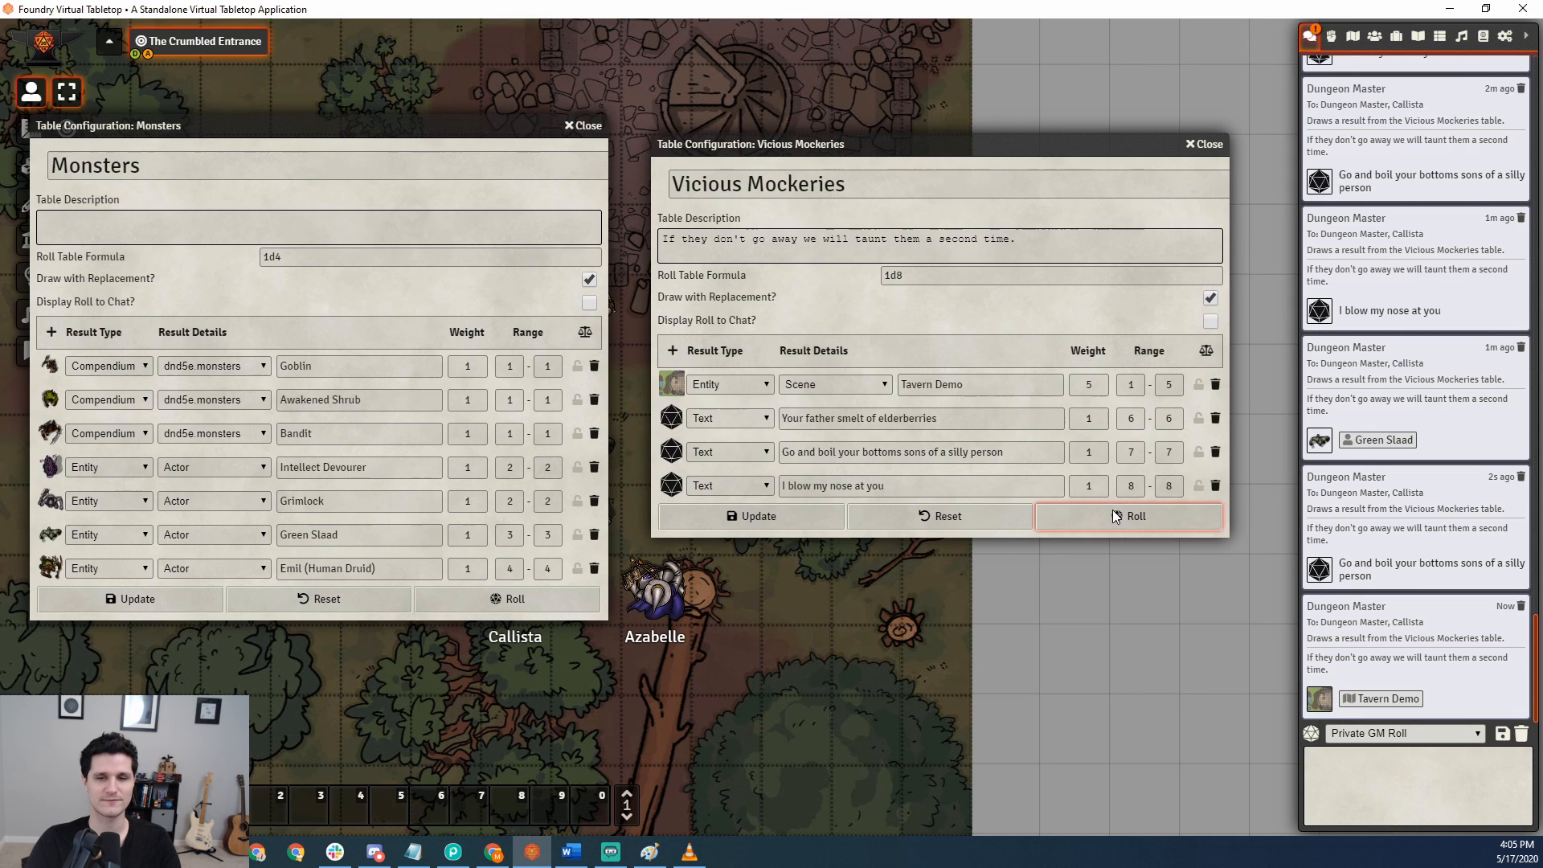
click(1393, 699)
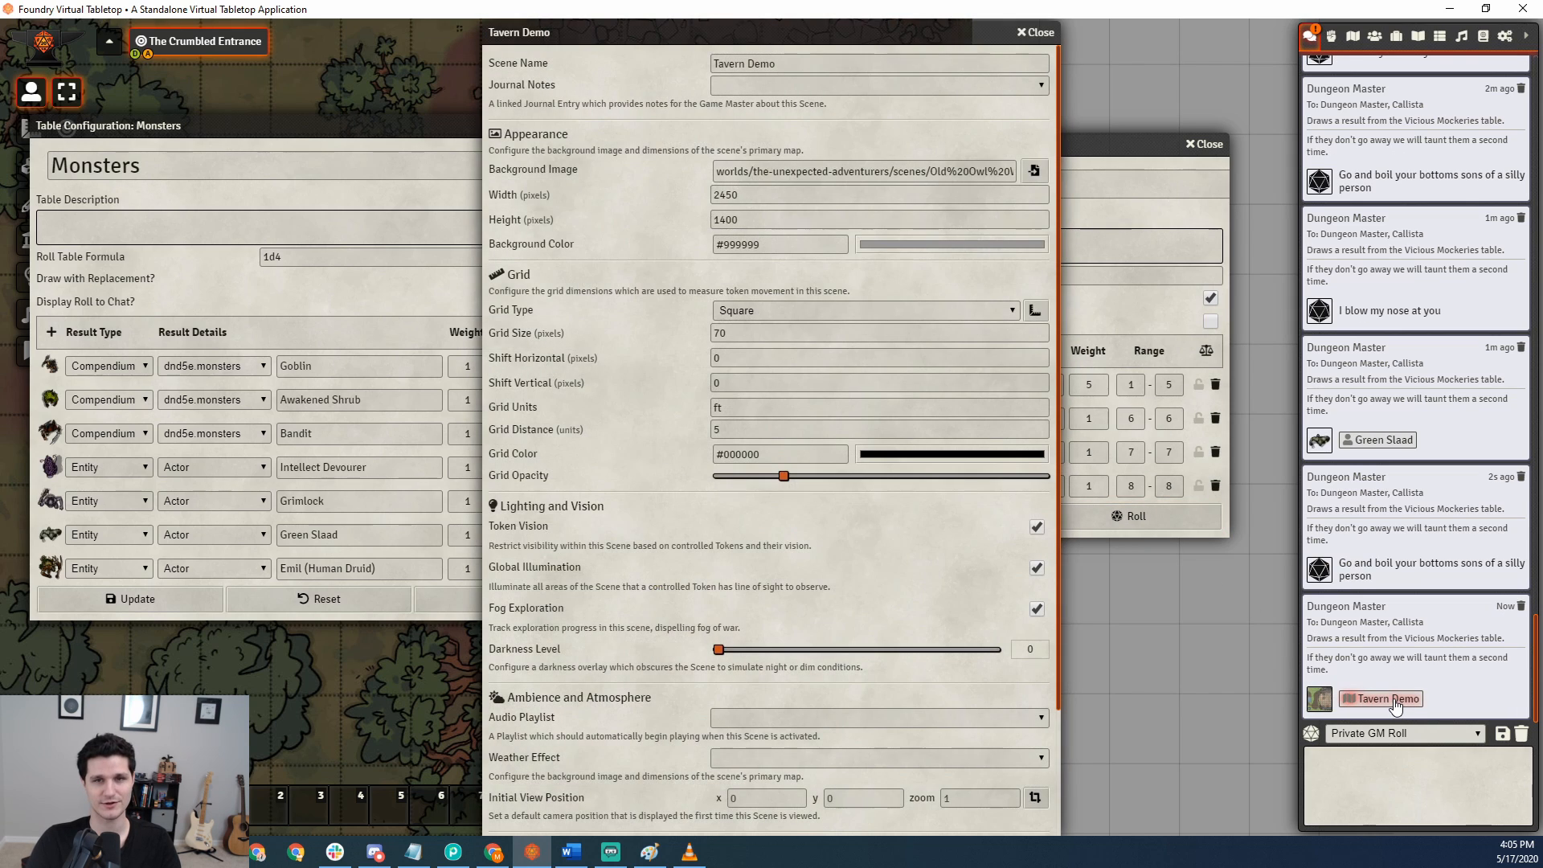
double_click(1009, 33)
Change the first result's entity type to RollTable and its text to Monsters, update the Vicious Mockeries table, and roll it.
click(851, 383)
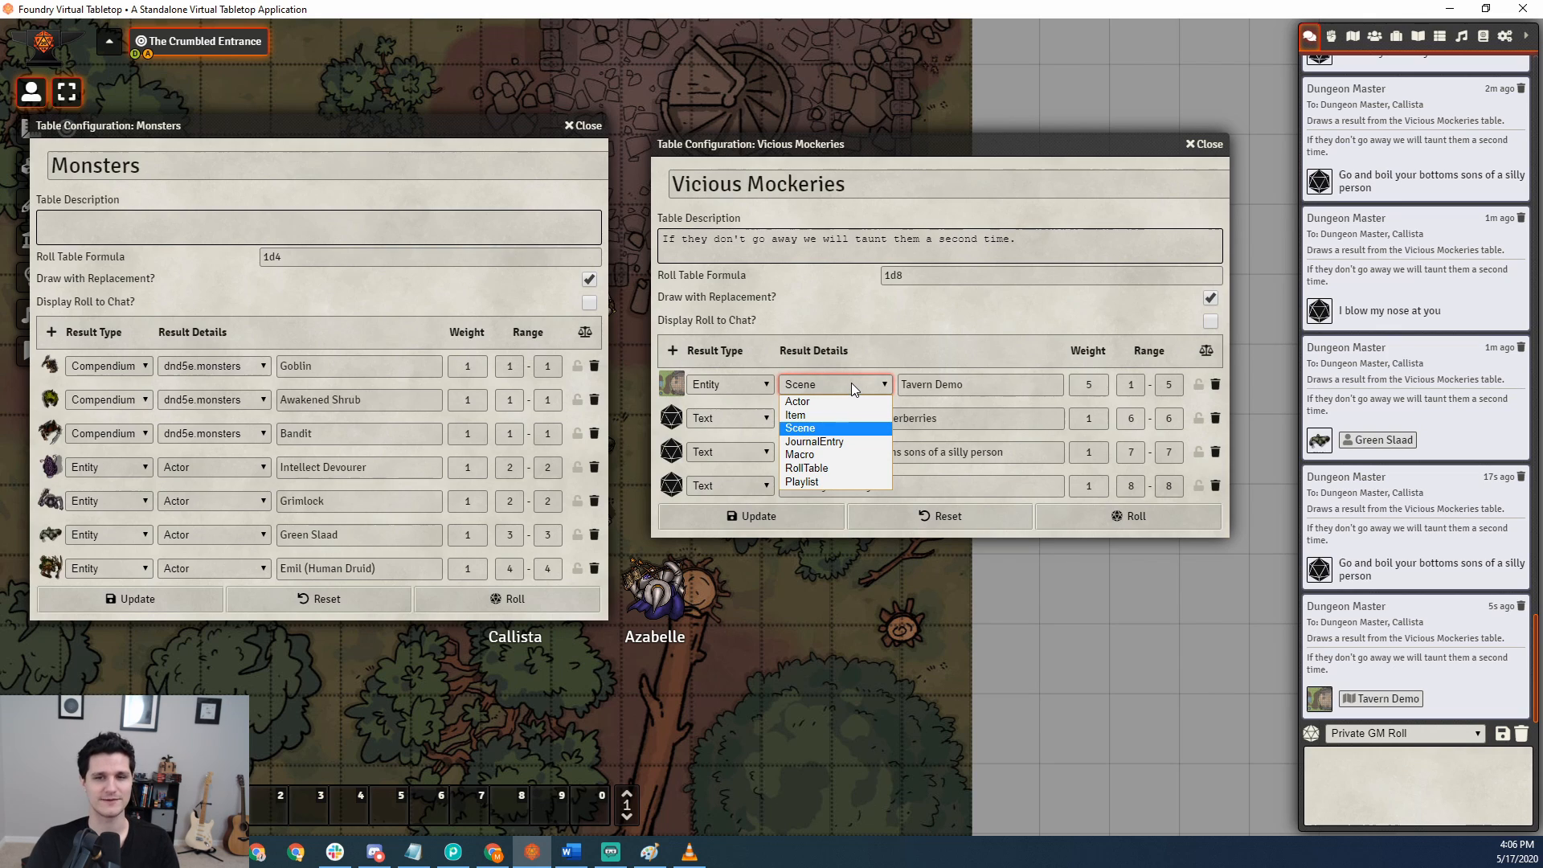
click(851, 383)
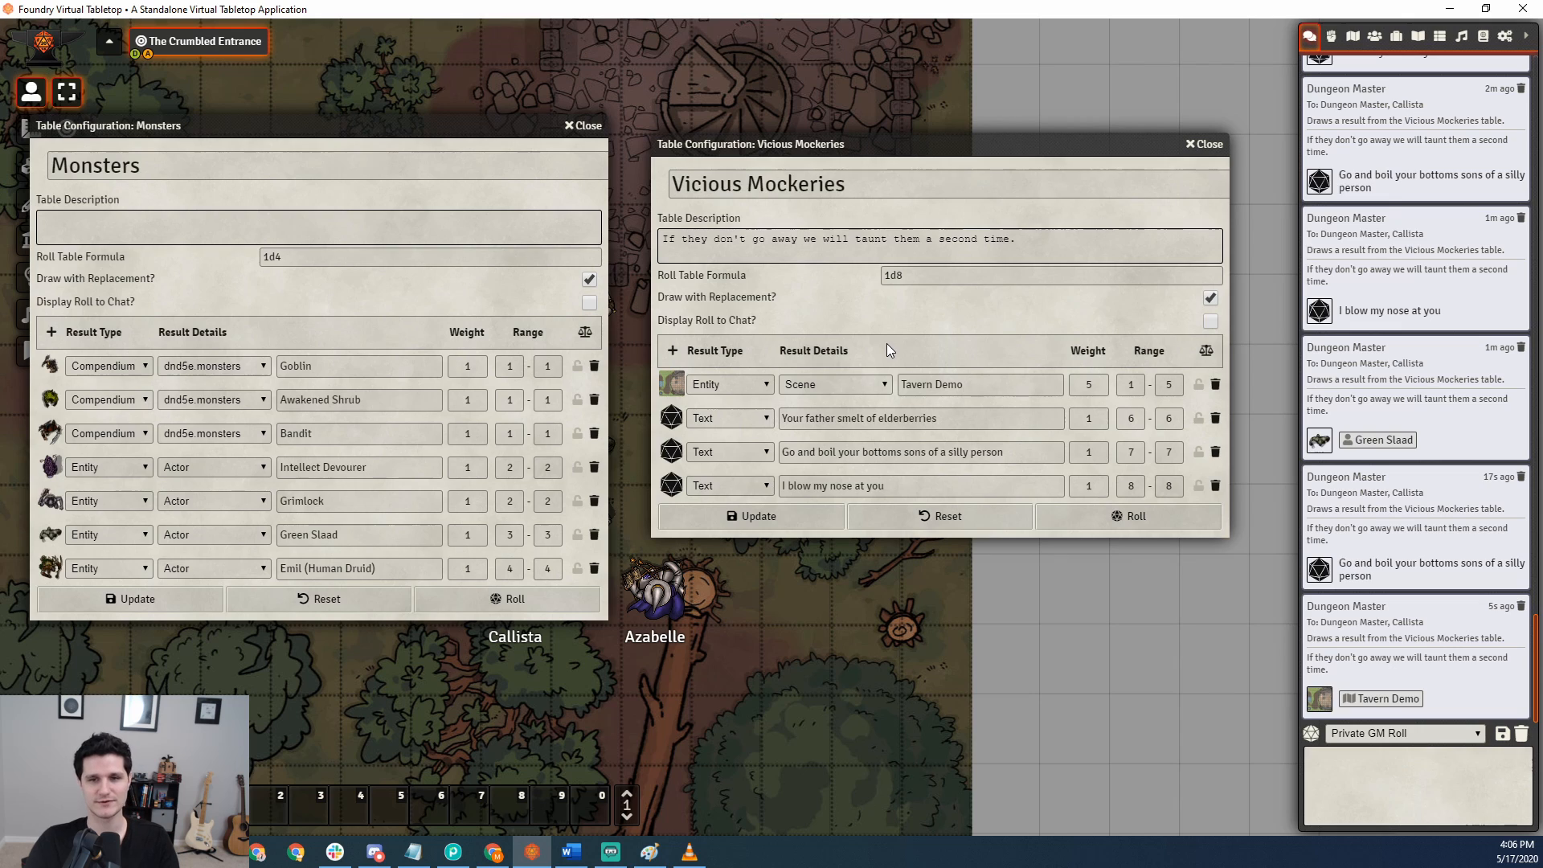
click(865, 385)
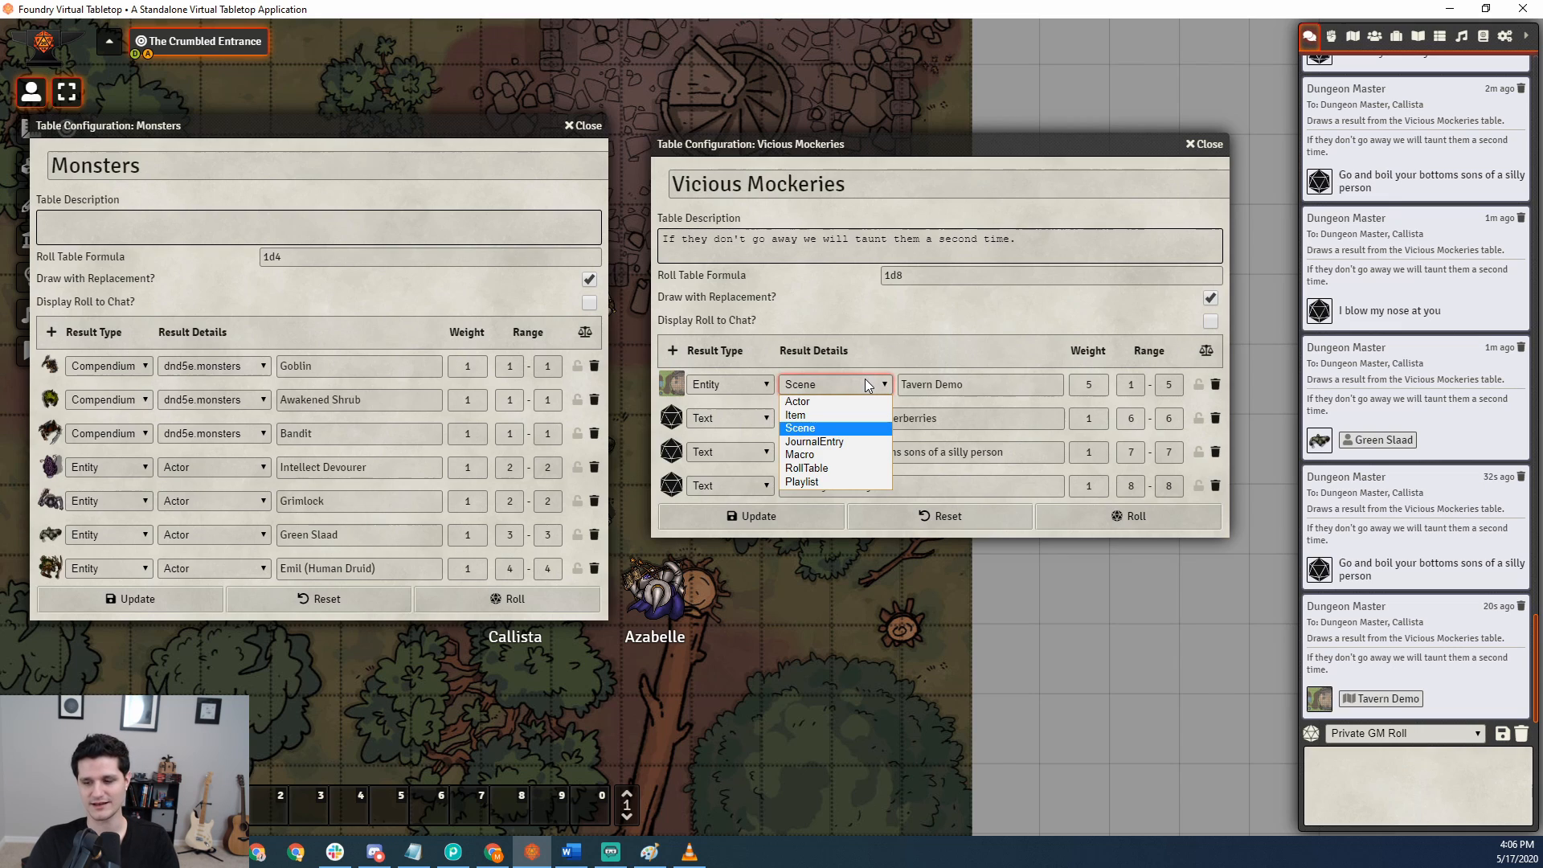
click(806, 468)
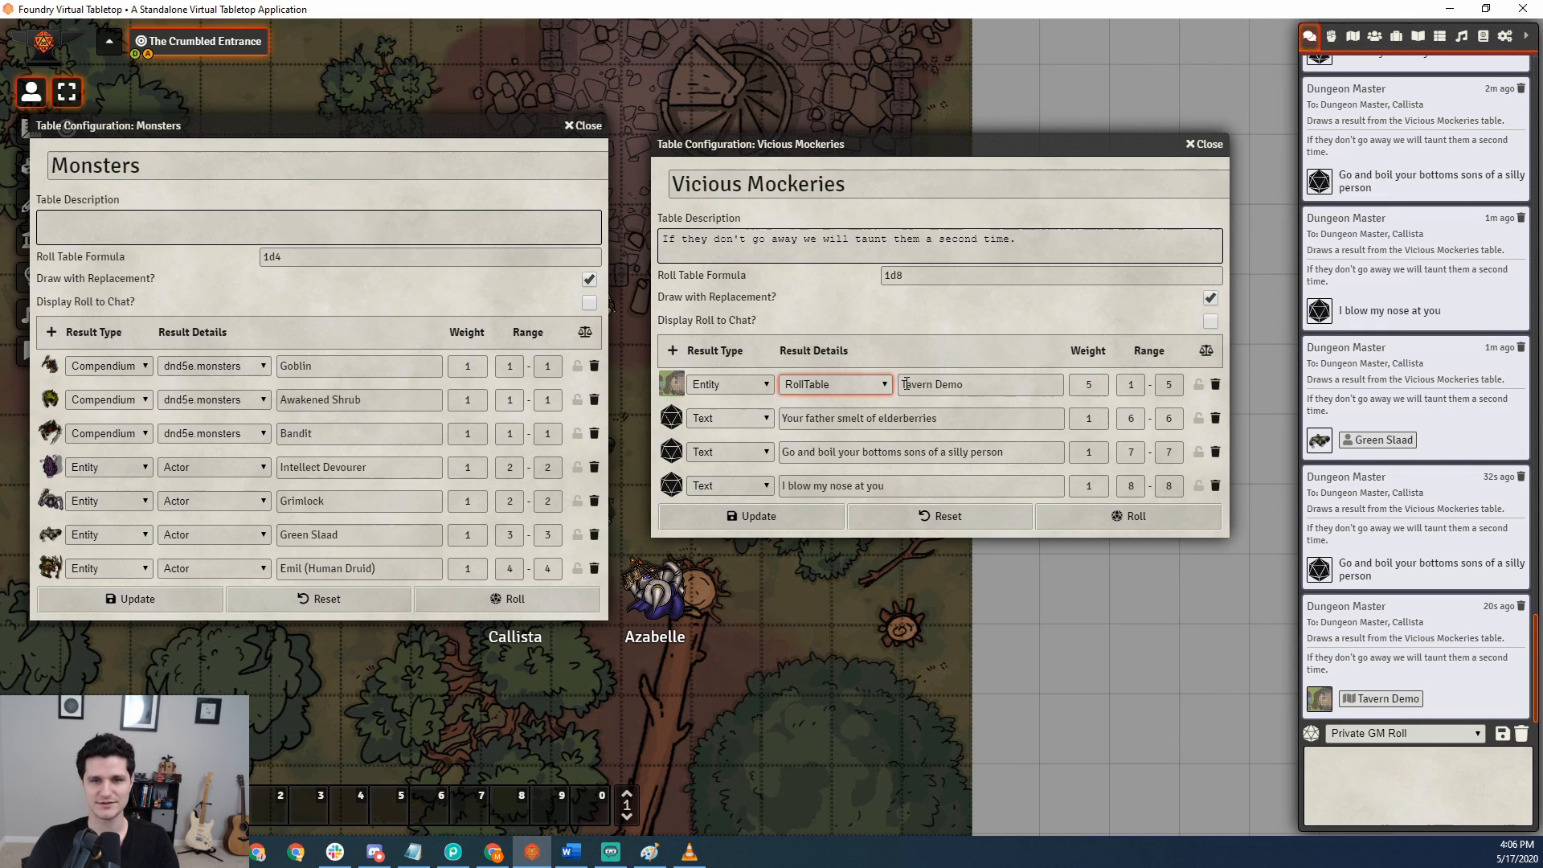
drag(906, 385, 1048, 392)
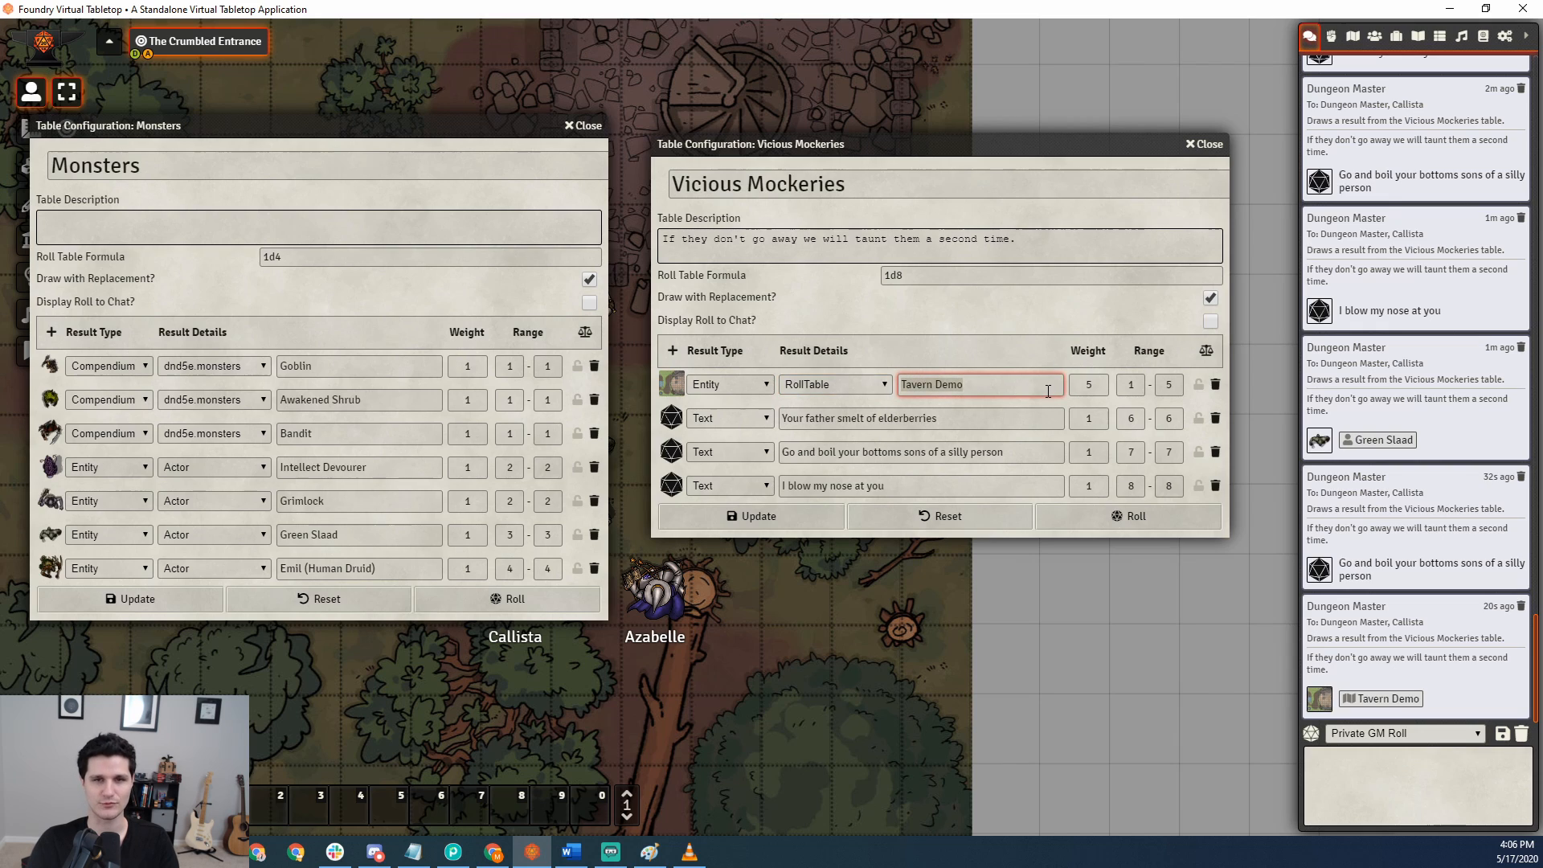
text(Monsters)
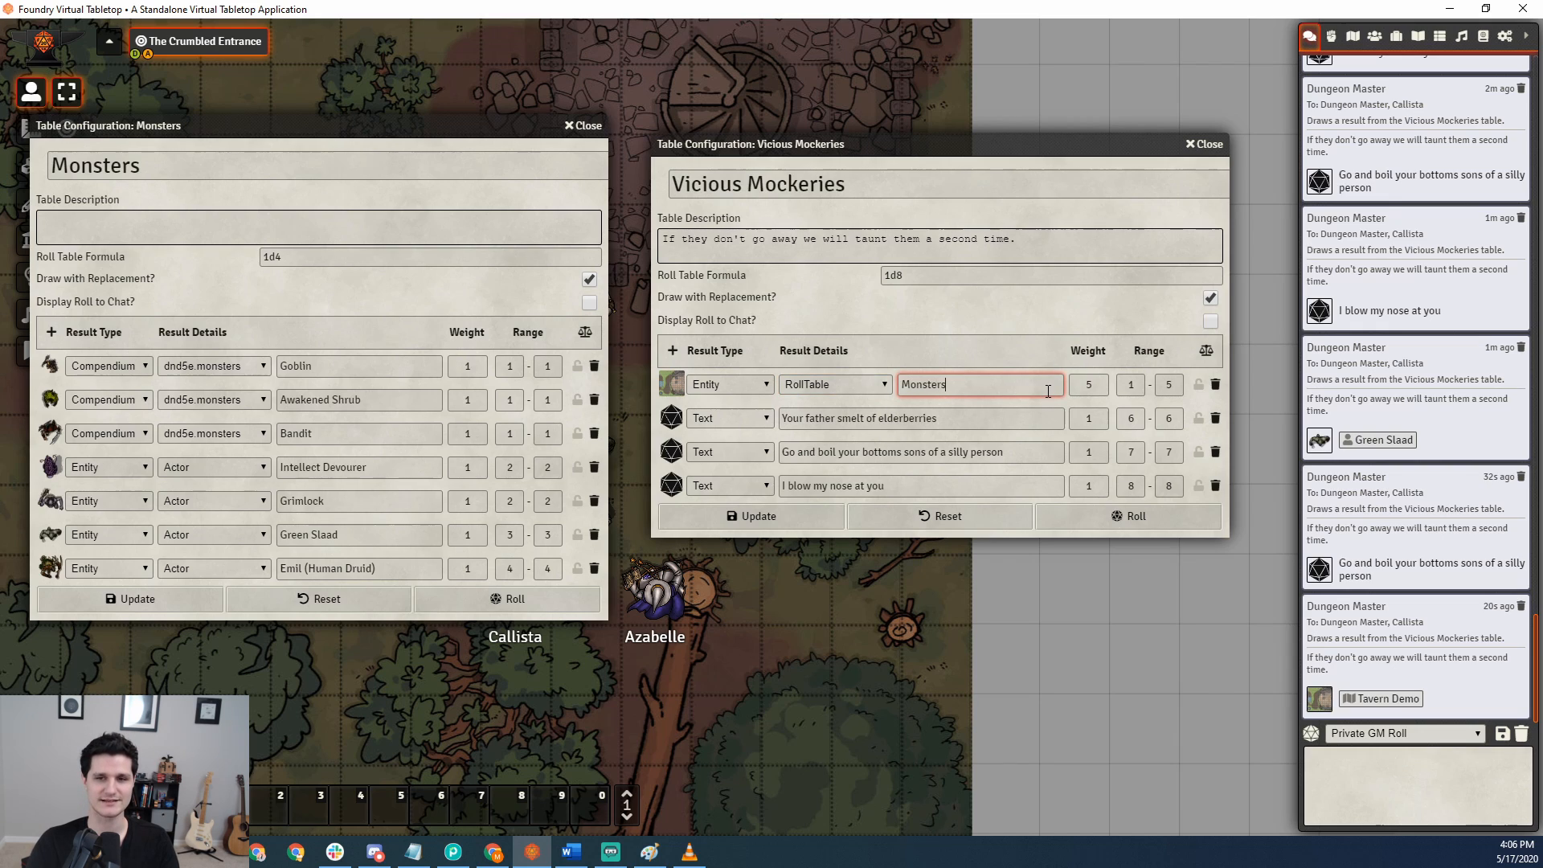
click(776, 518)
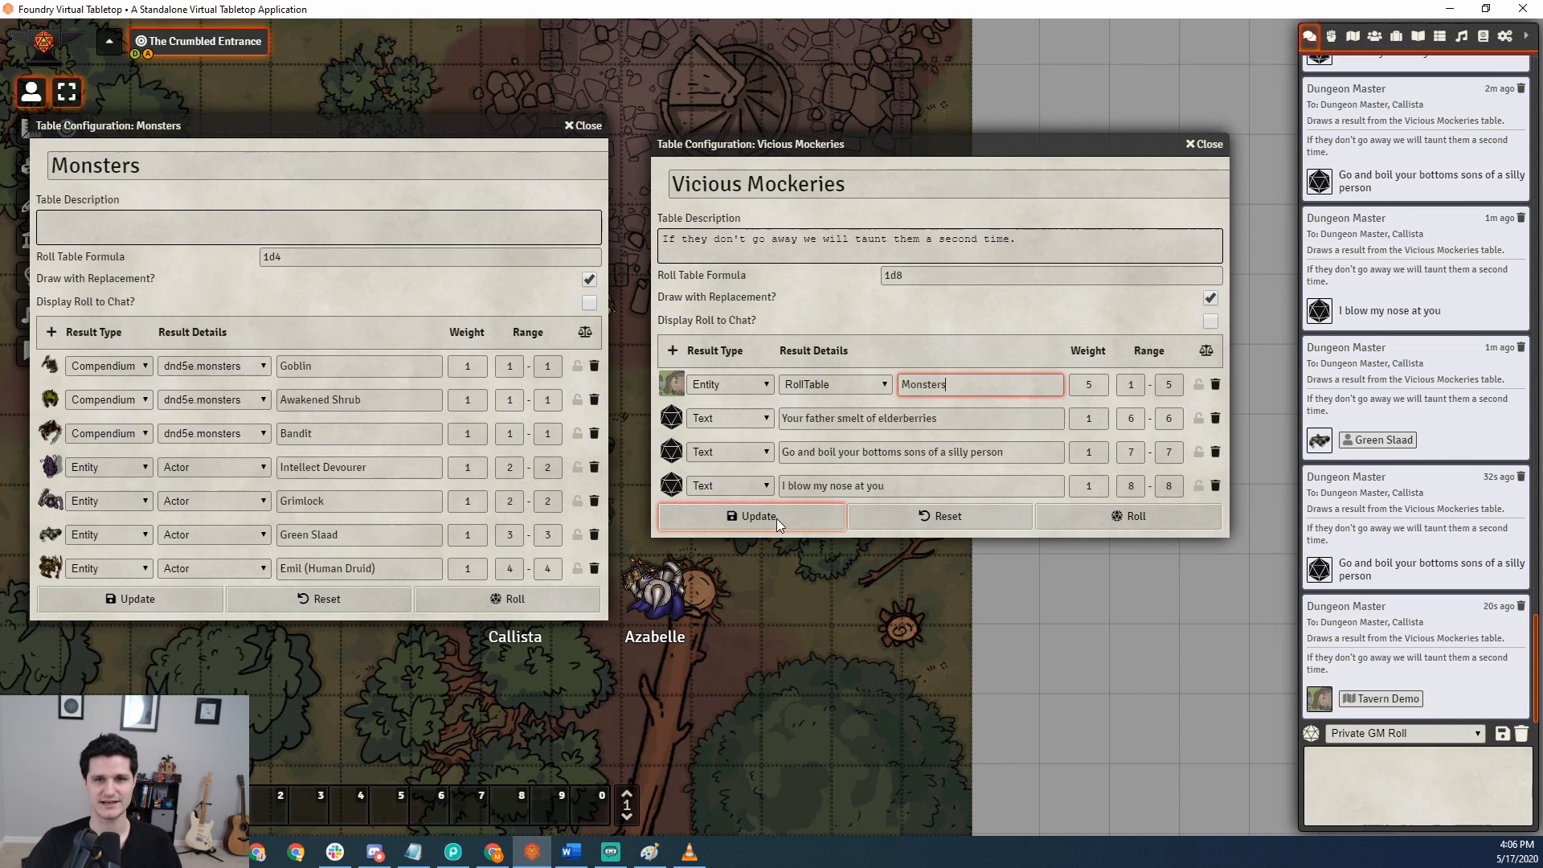
click(1141, 518)
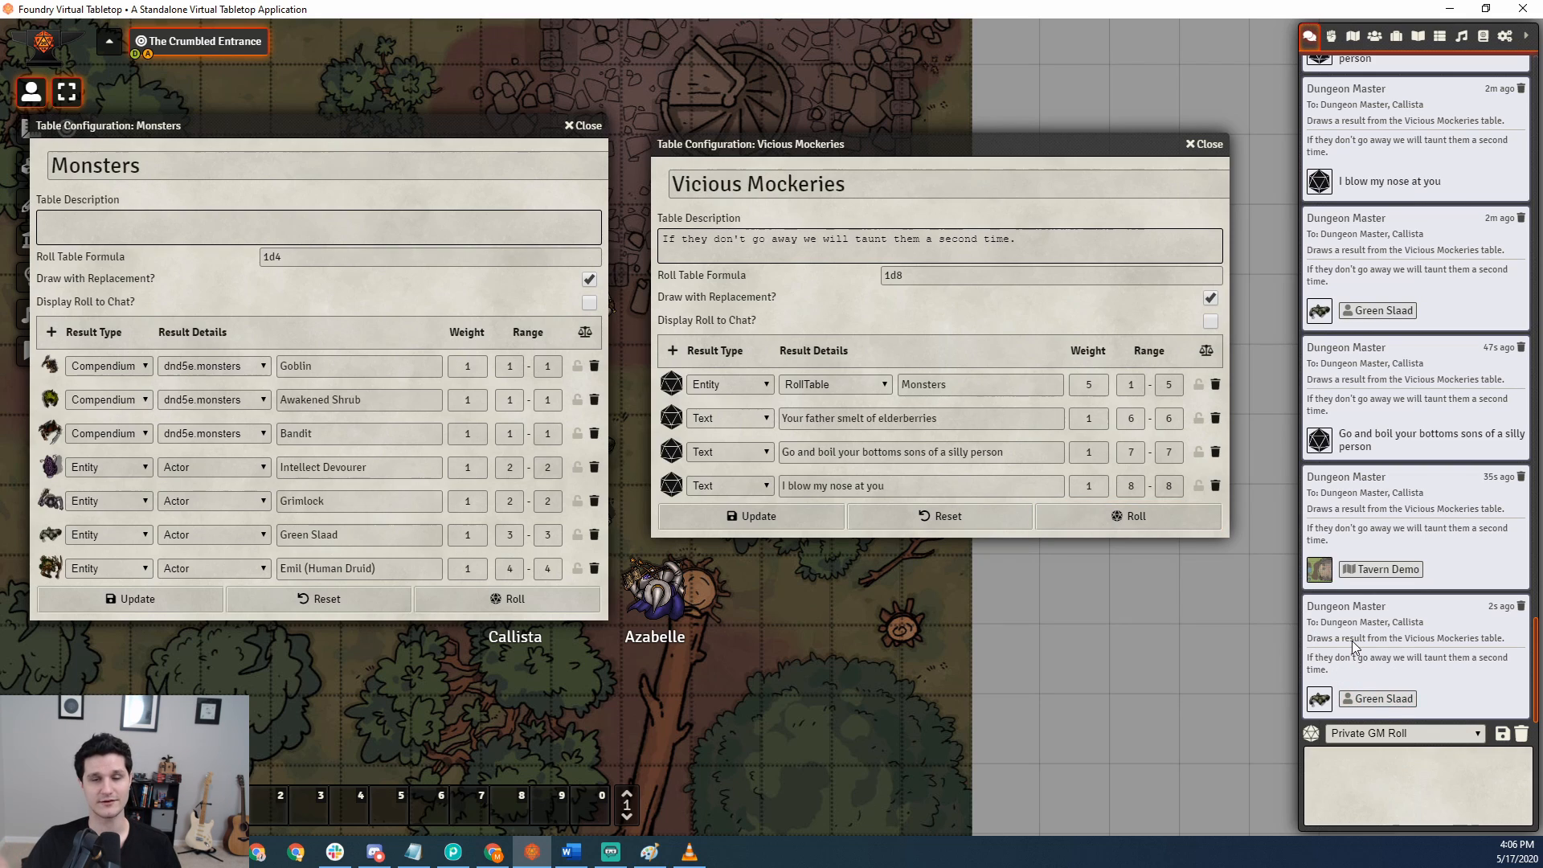
Delete the text results from the Vicious Mockeries table, keeping only the Monsters result, and roll the table.
click(1215, 418)
click(1215, 418)
click(1215, 418)
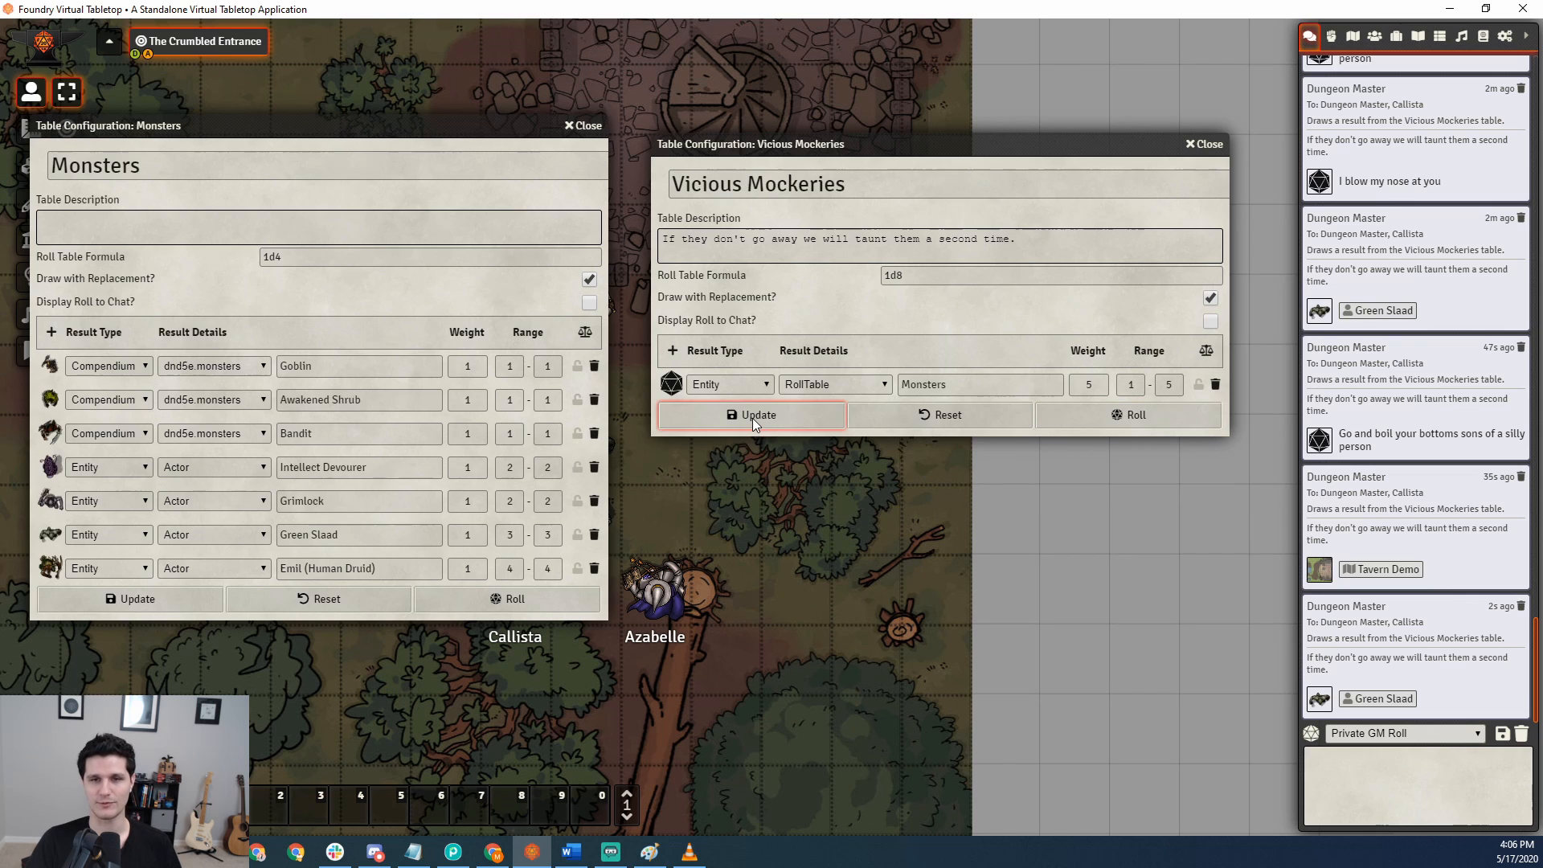
click(1136, 422)
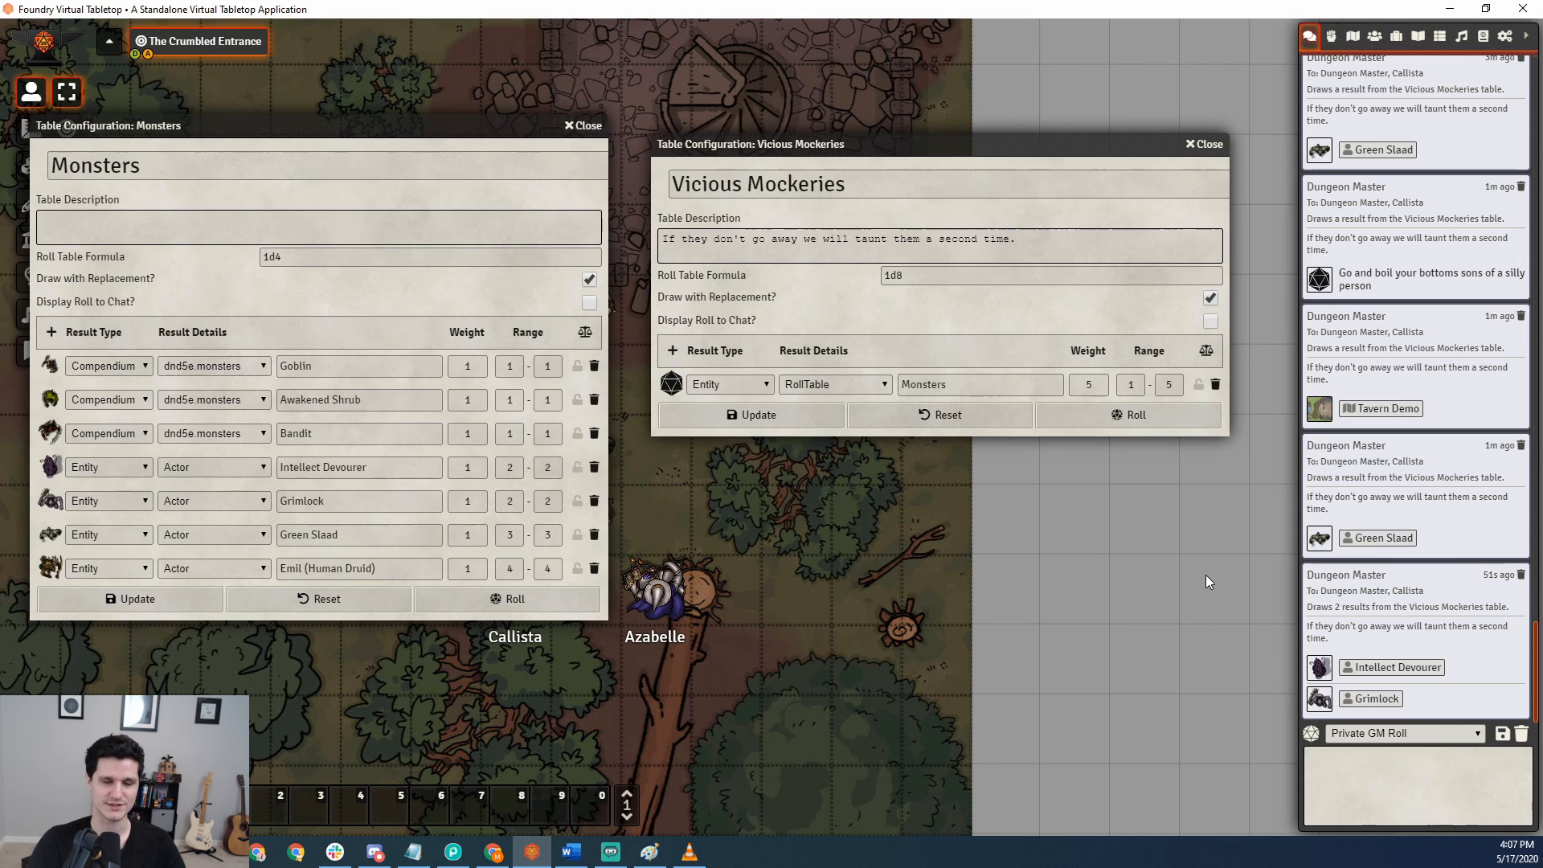
Change the remaining Vicious Mockeries result to the Playlist entity Sound Board, update and roll the table, and show the chat log.
click(854, 383)
click(817, 481)
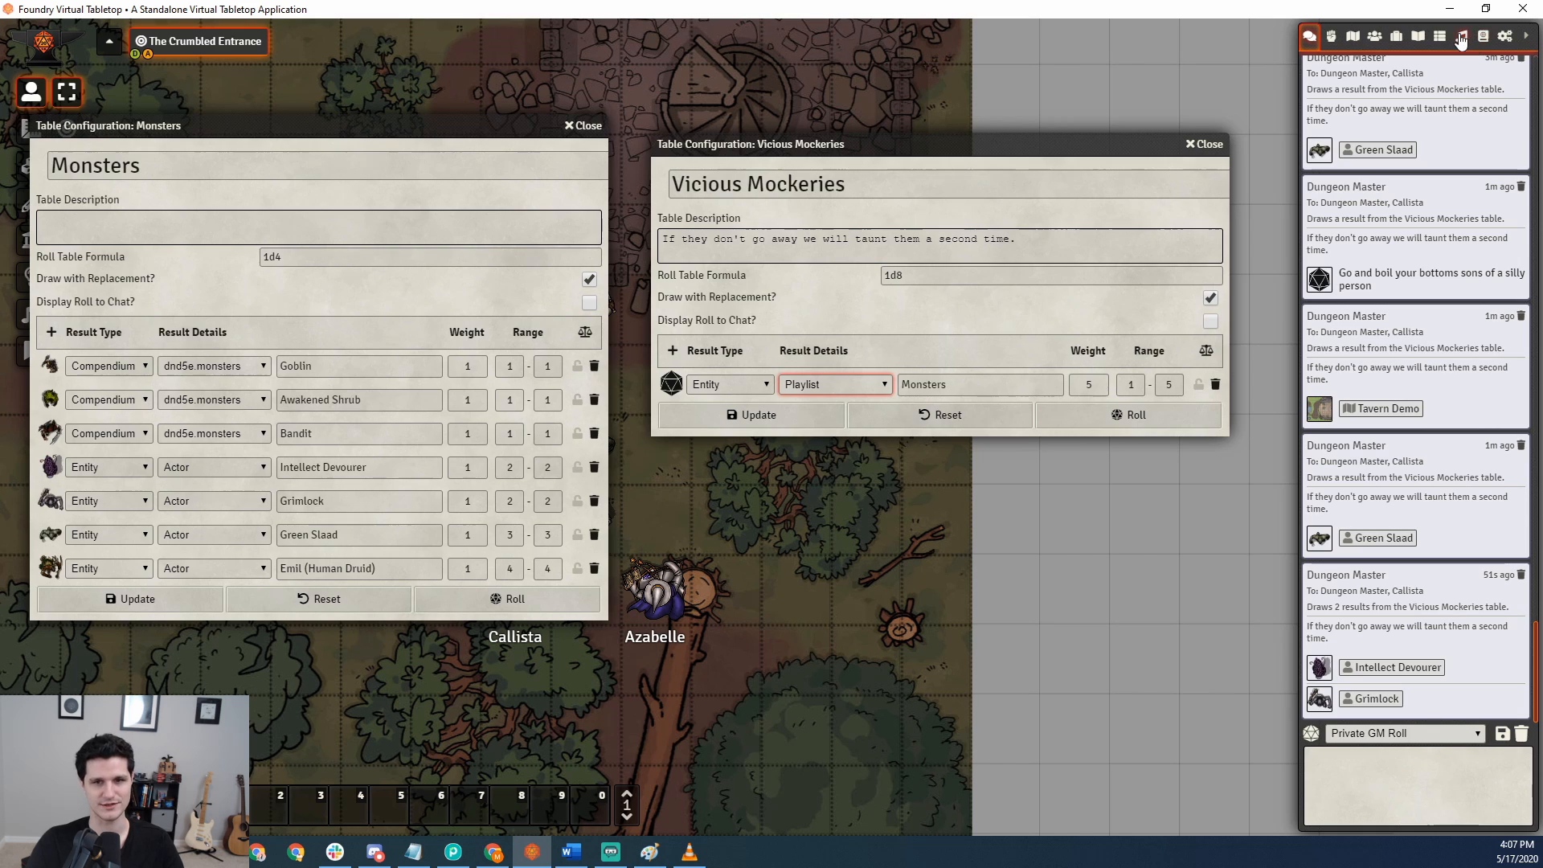
double_click(925, 384)
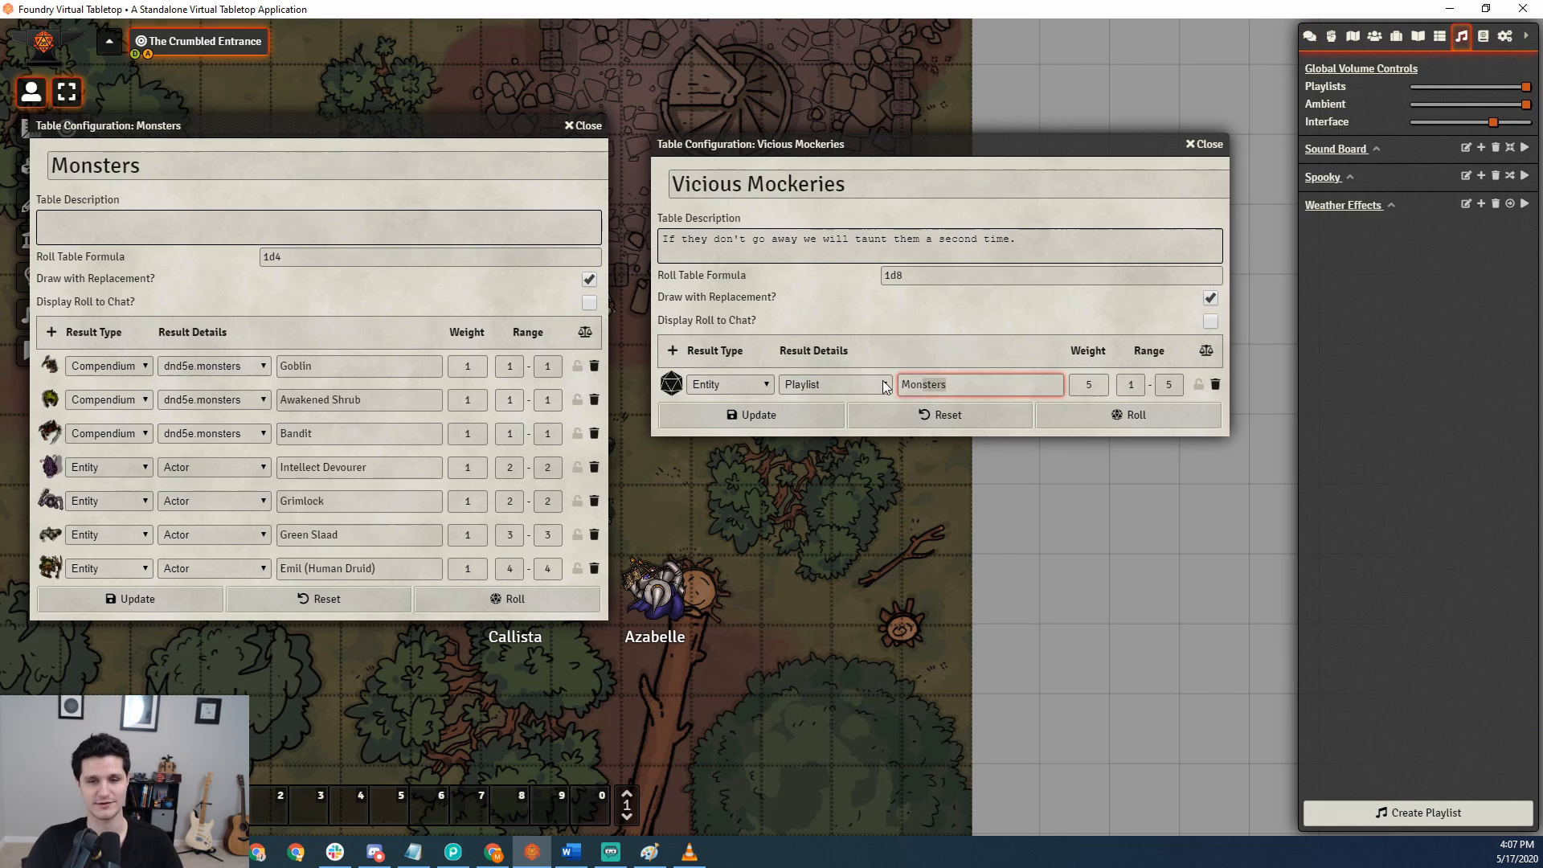
text(Sound Board)
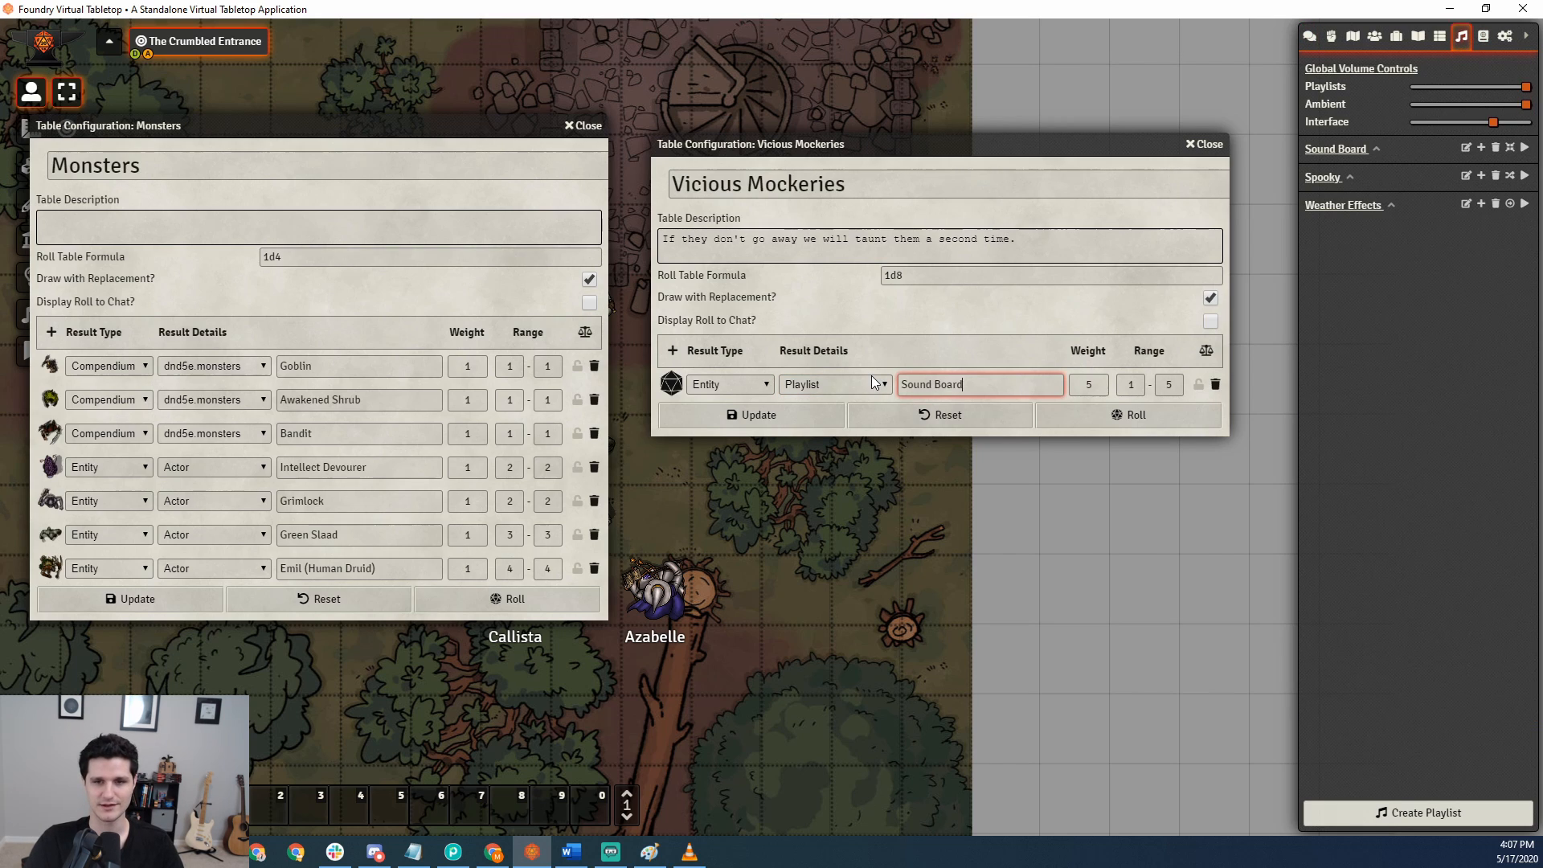
click(822, 414)
click(1101, 416)
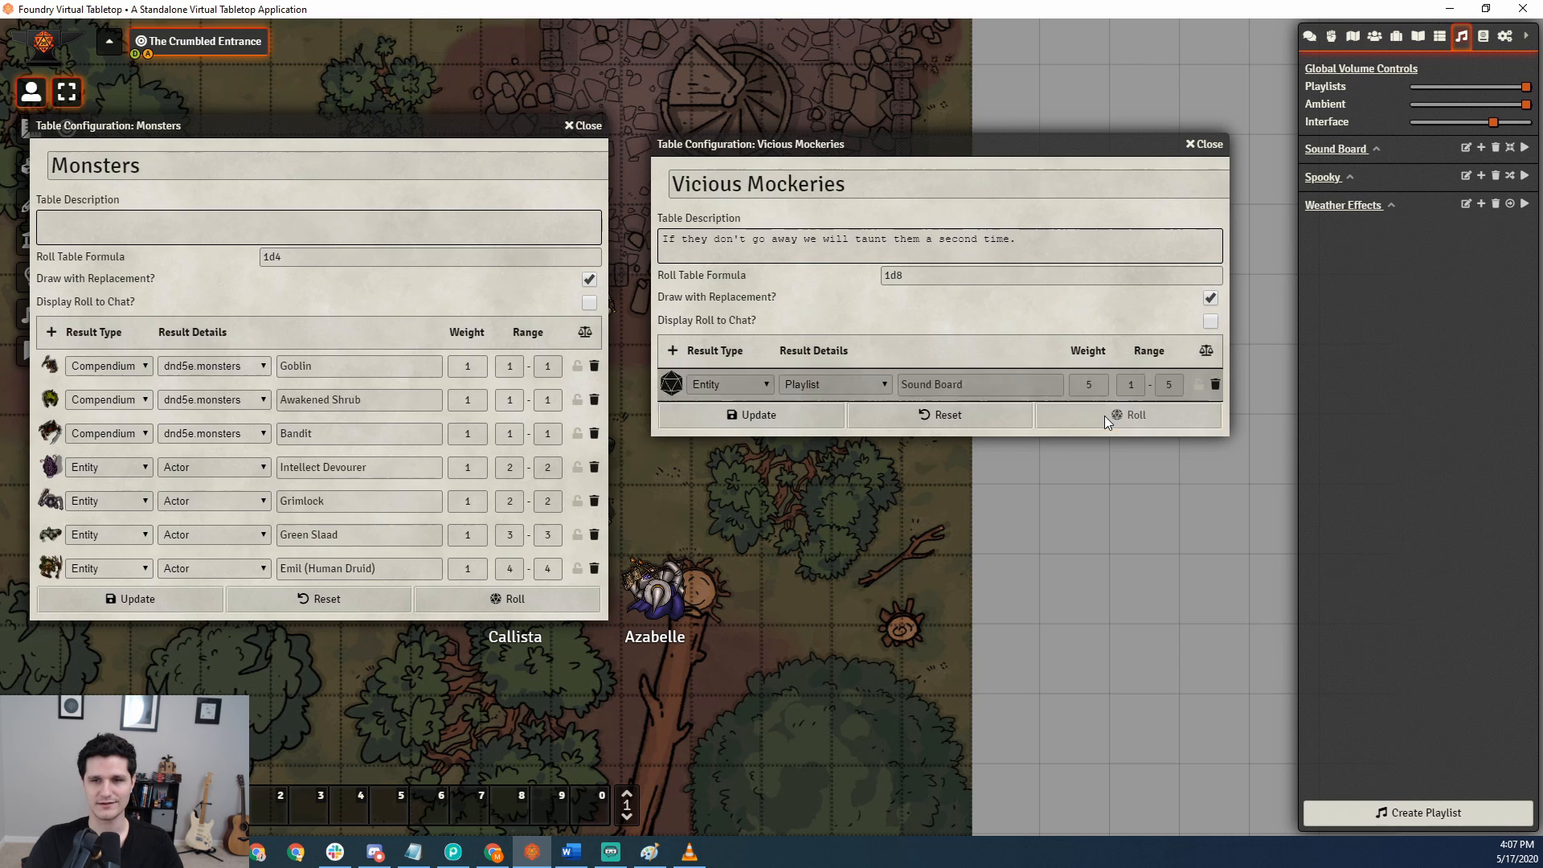
click(1311, 36)
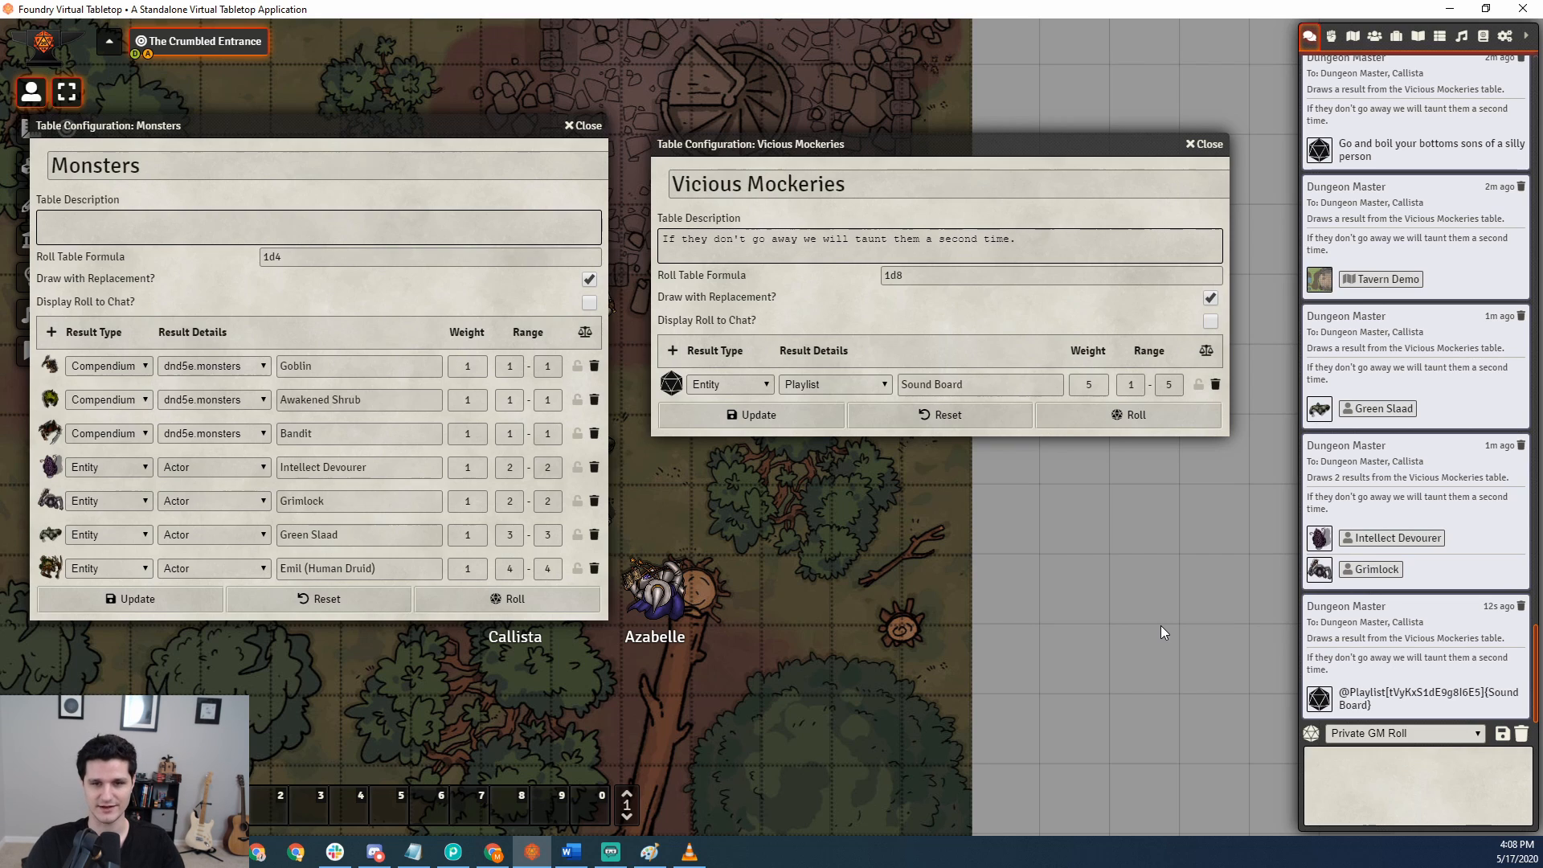
Change the Sound Board result to a Compendium result from dnd5e.classes with the text Wizard, showing the compendium list for reference.
click(720, 383)
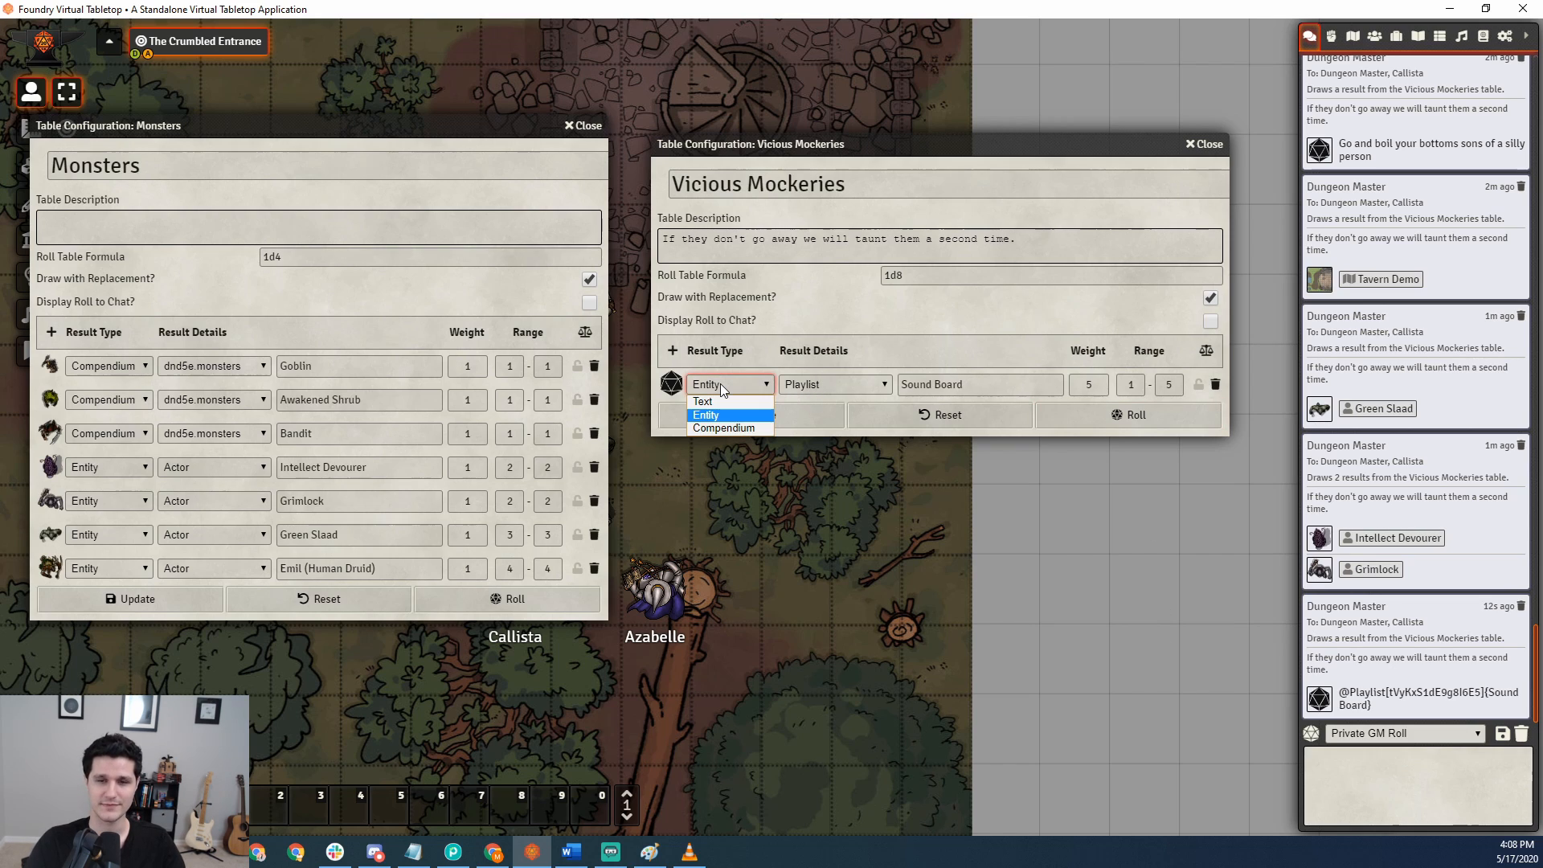
click(712, 430)
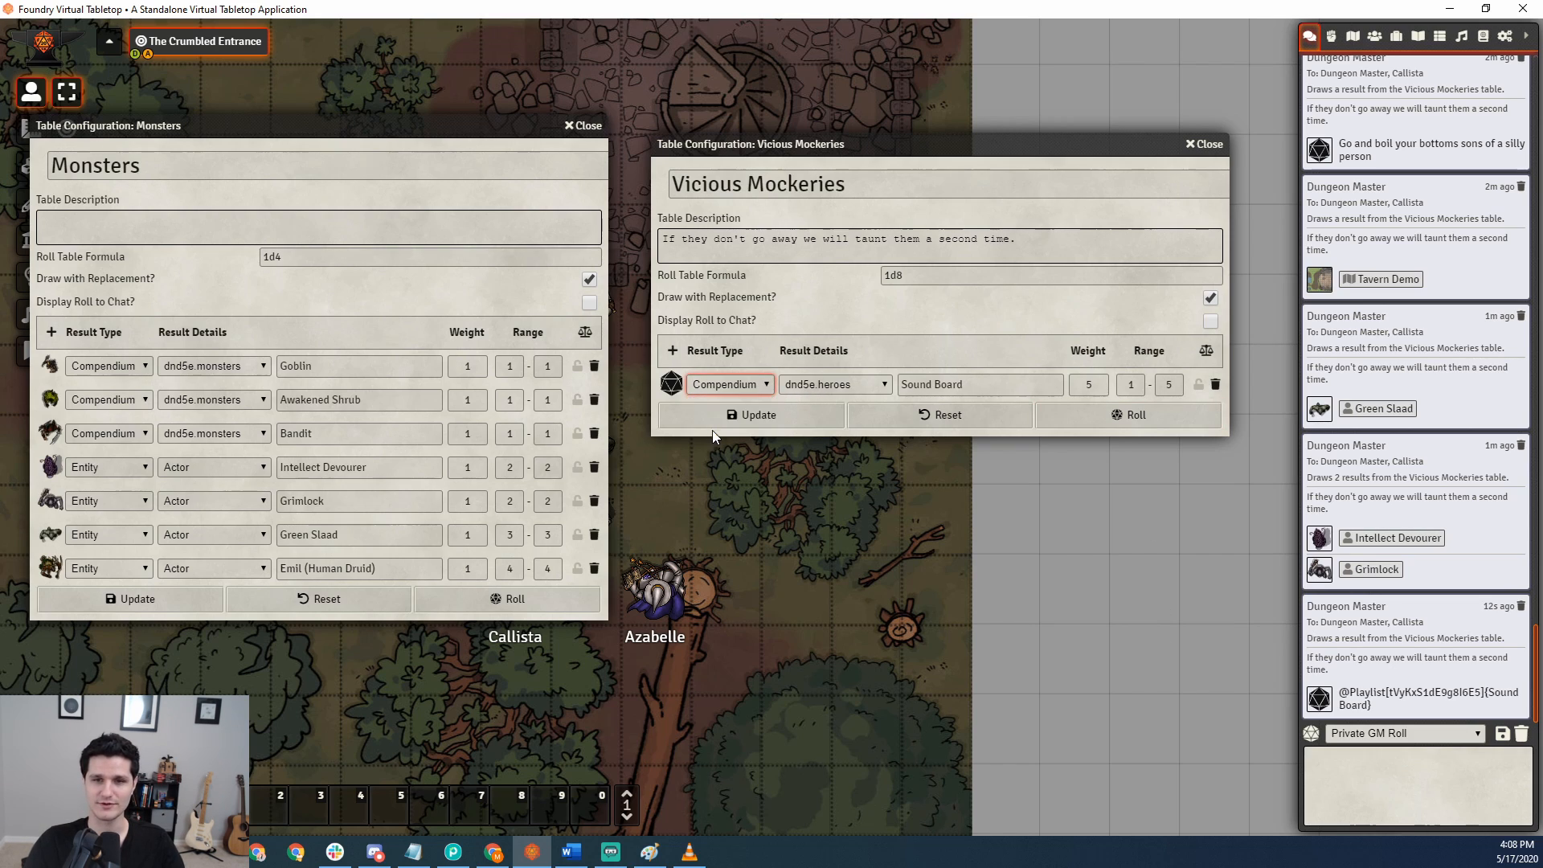
click(844, 385)
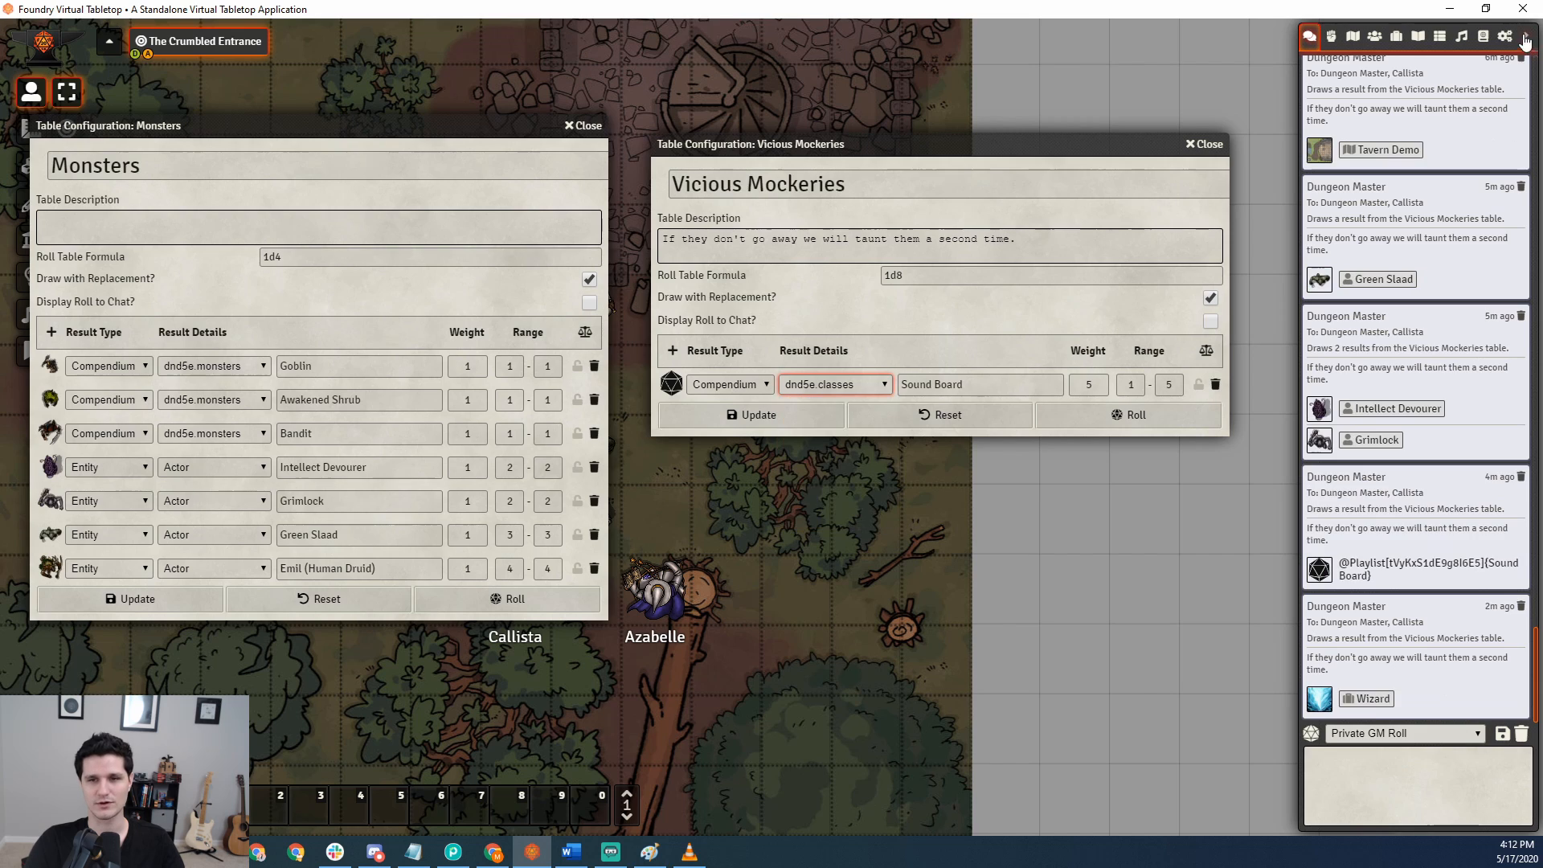
click(1485, 39)
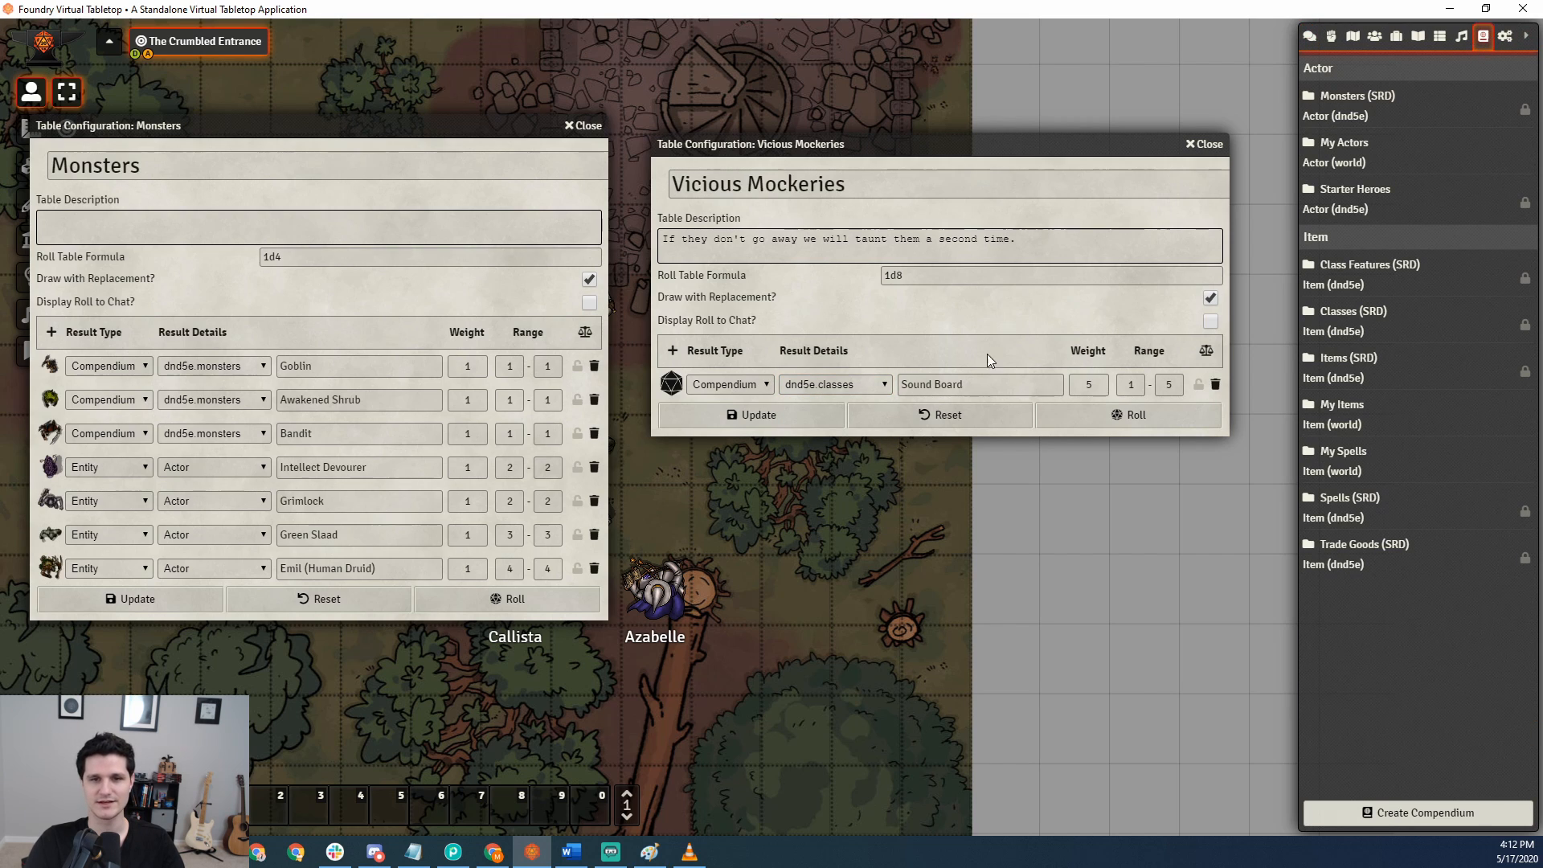
click(980, 385)
text(Wizard)
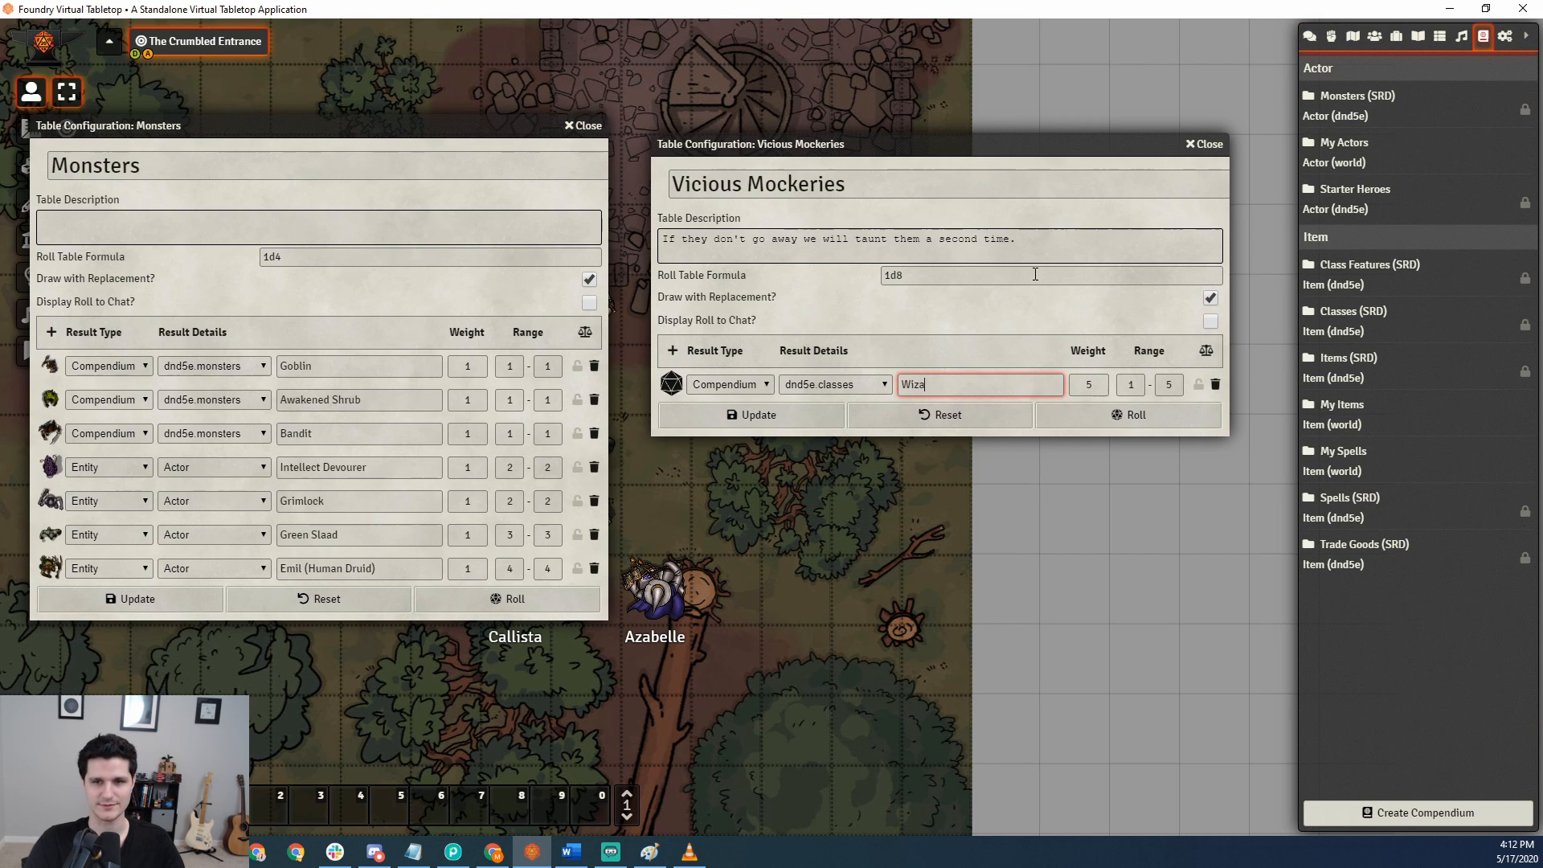
Add a Rogue result from the dnd5e.classes compendium, update and roll the Vicious Mockeries table, and show the draw in the chat log.
click(674, 354)
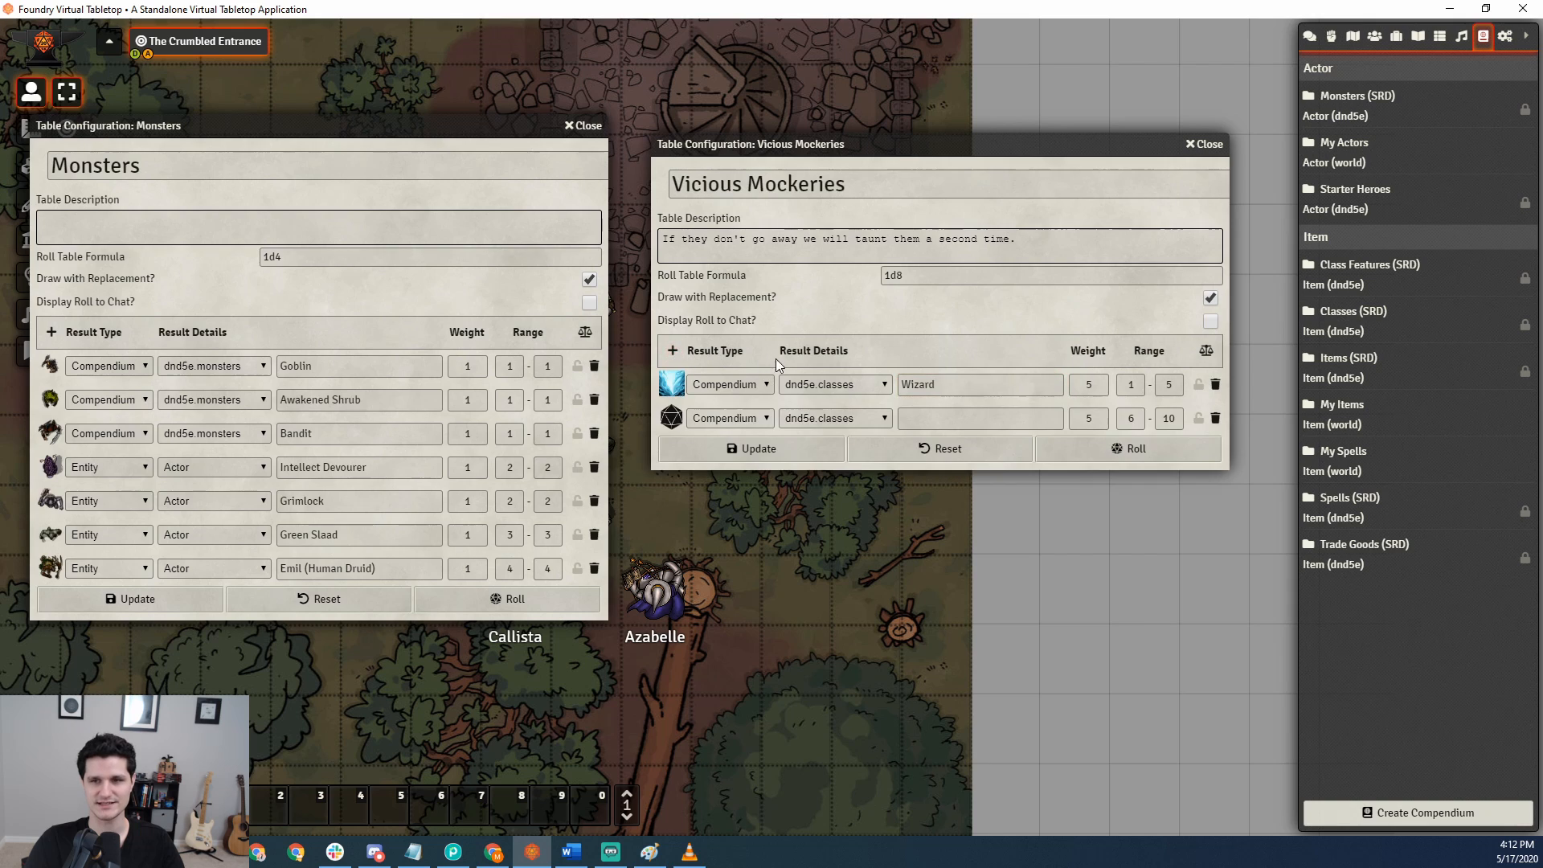
click(940, 416)
text(Rogue)
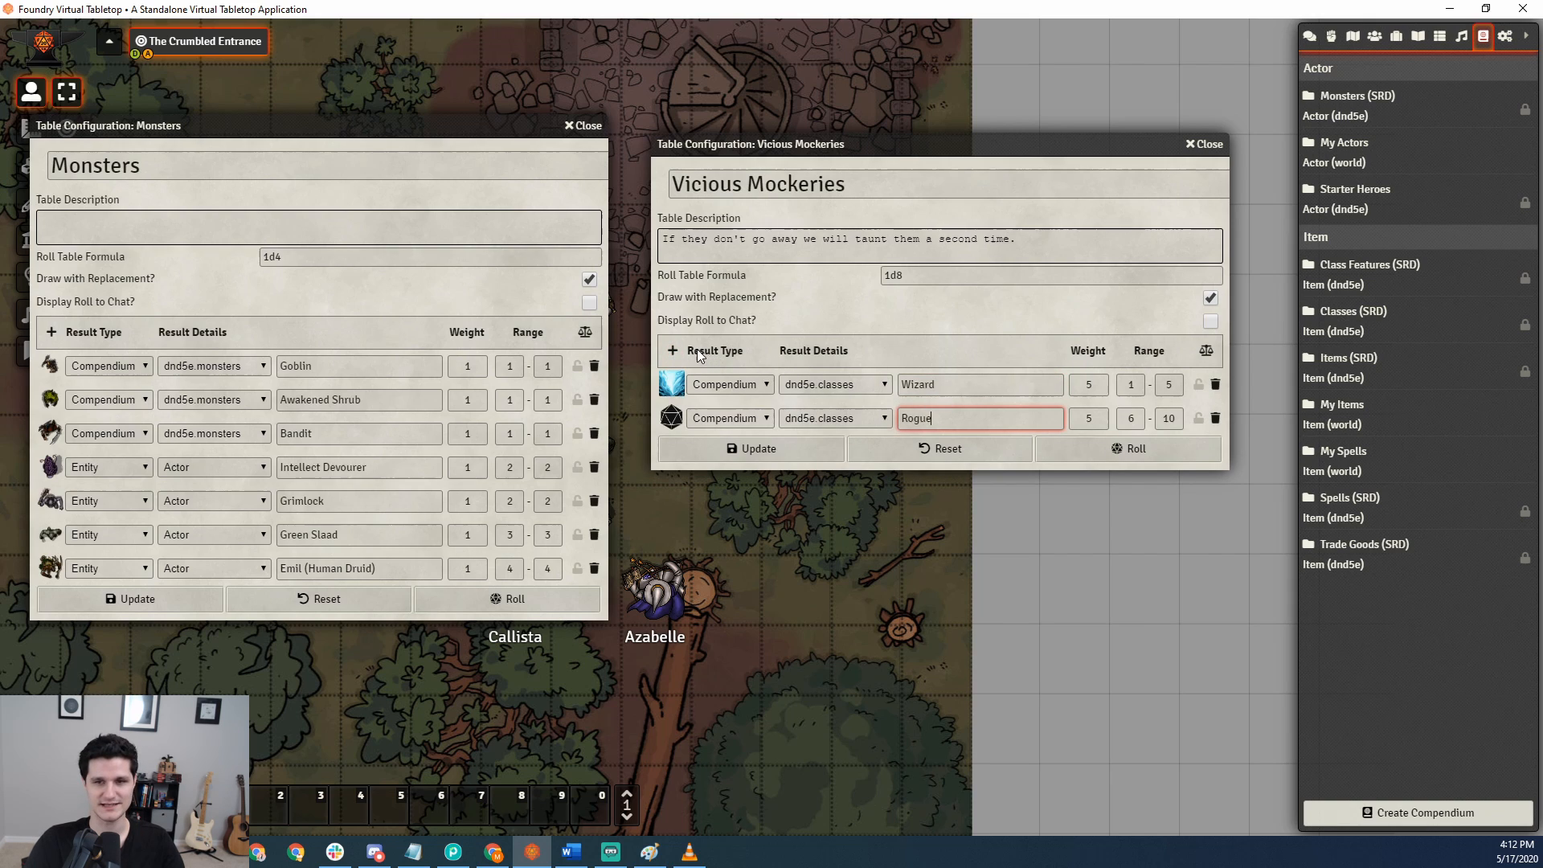
click(761, 447)
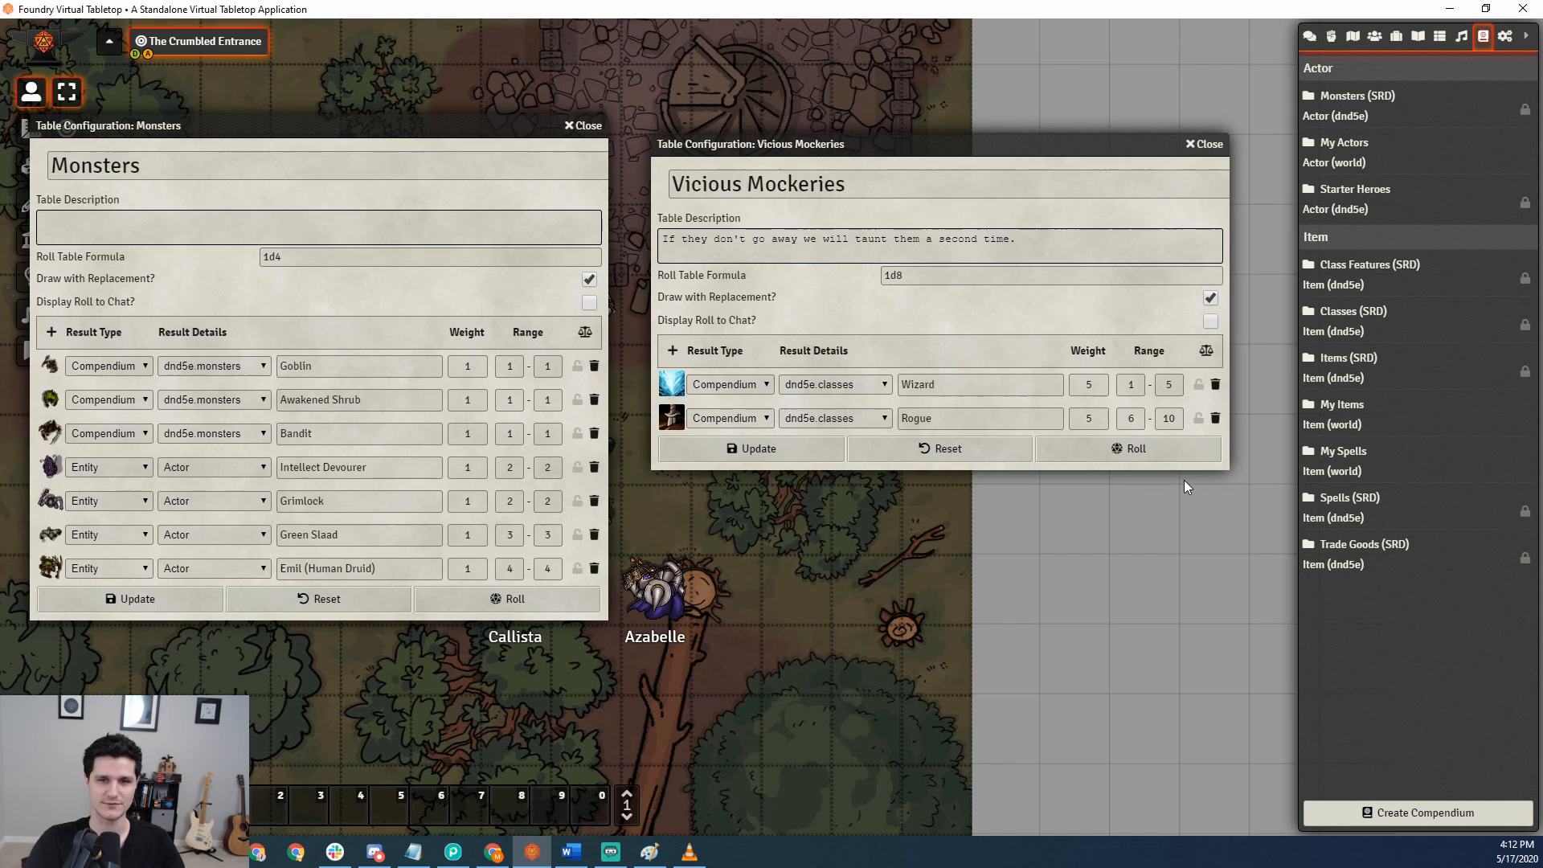
click(1151, 452)
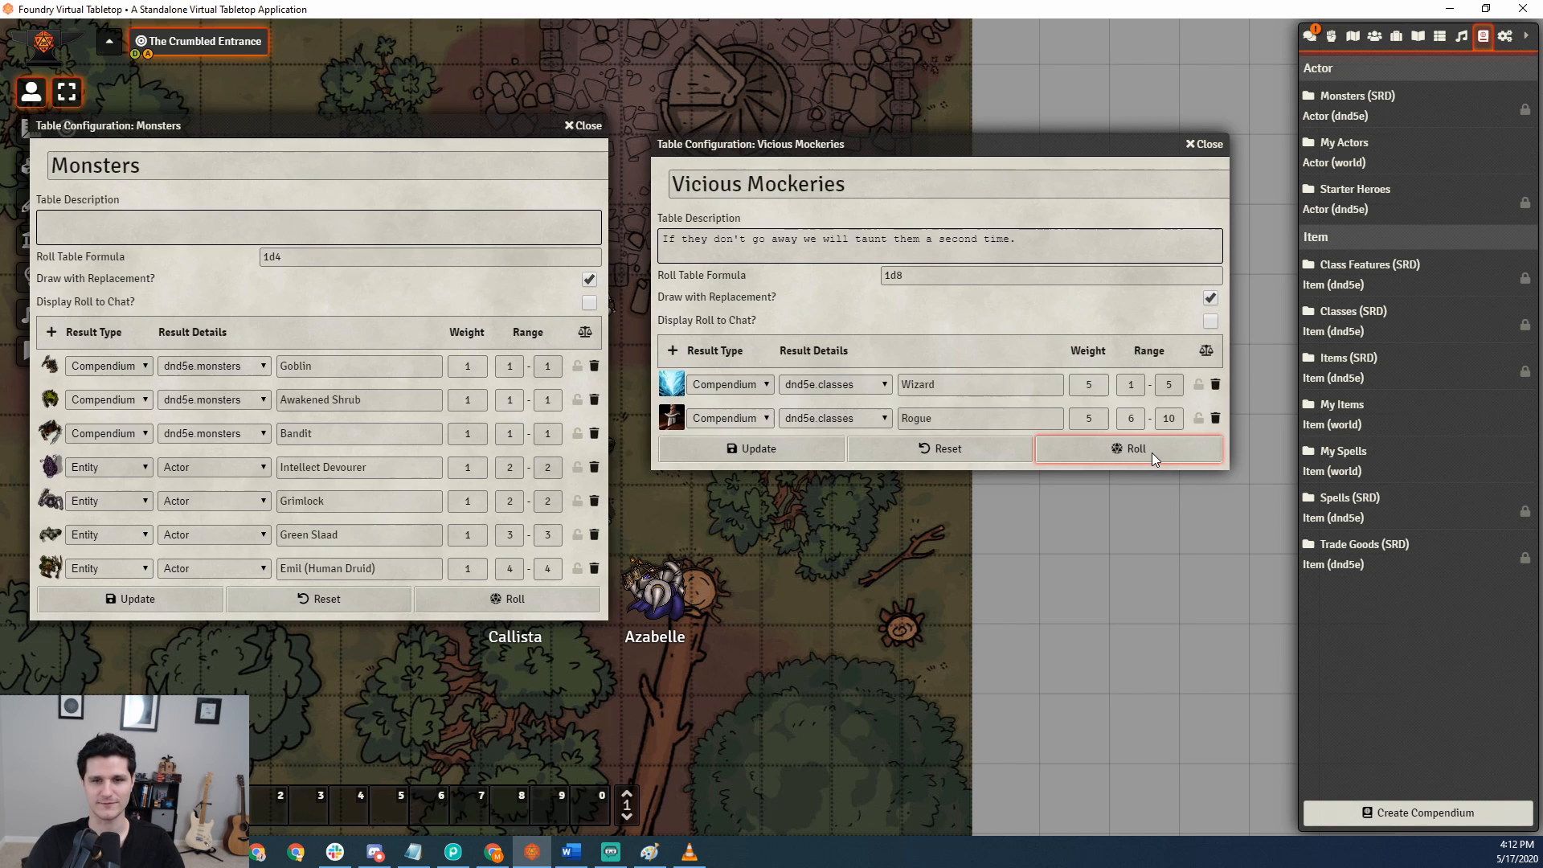
click(1311, 36)
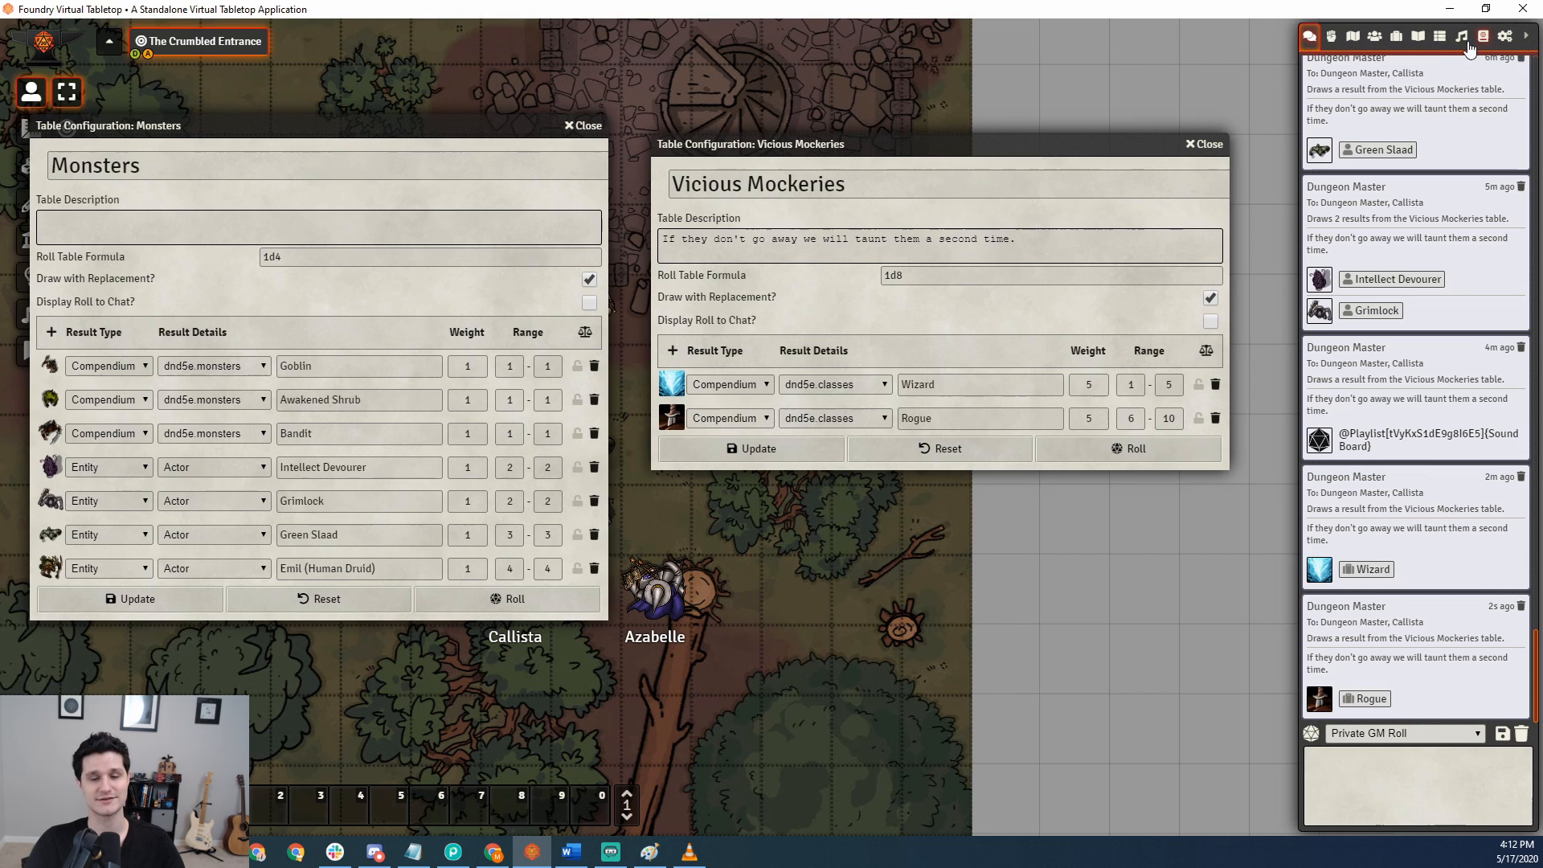
Roll the Monsters table twice and place two Human Druid tokens from the chat log on the scene near the Awakened Shrub.
click(512, 547)
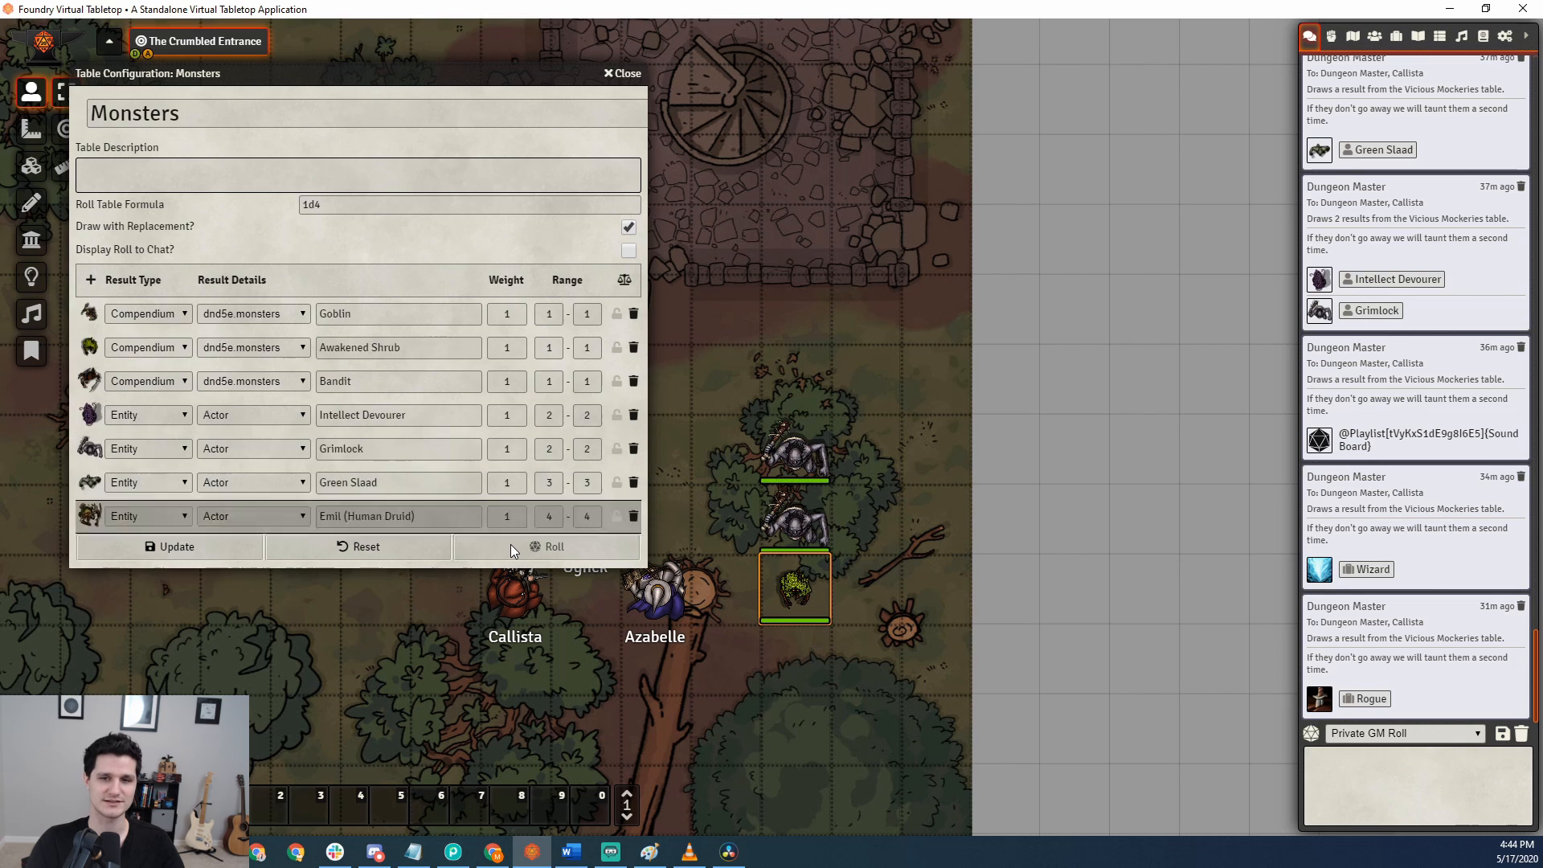
drag(1396, 698, 868, 593)
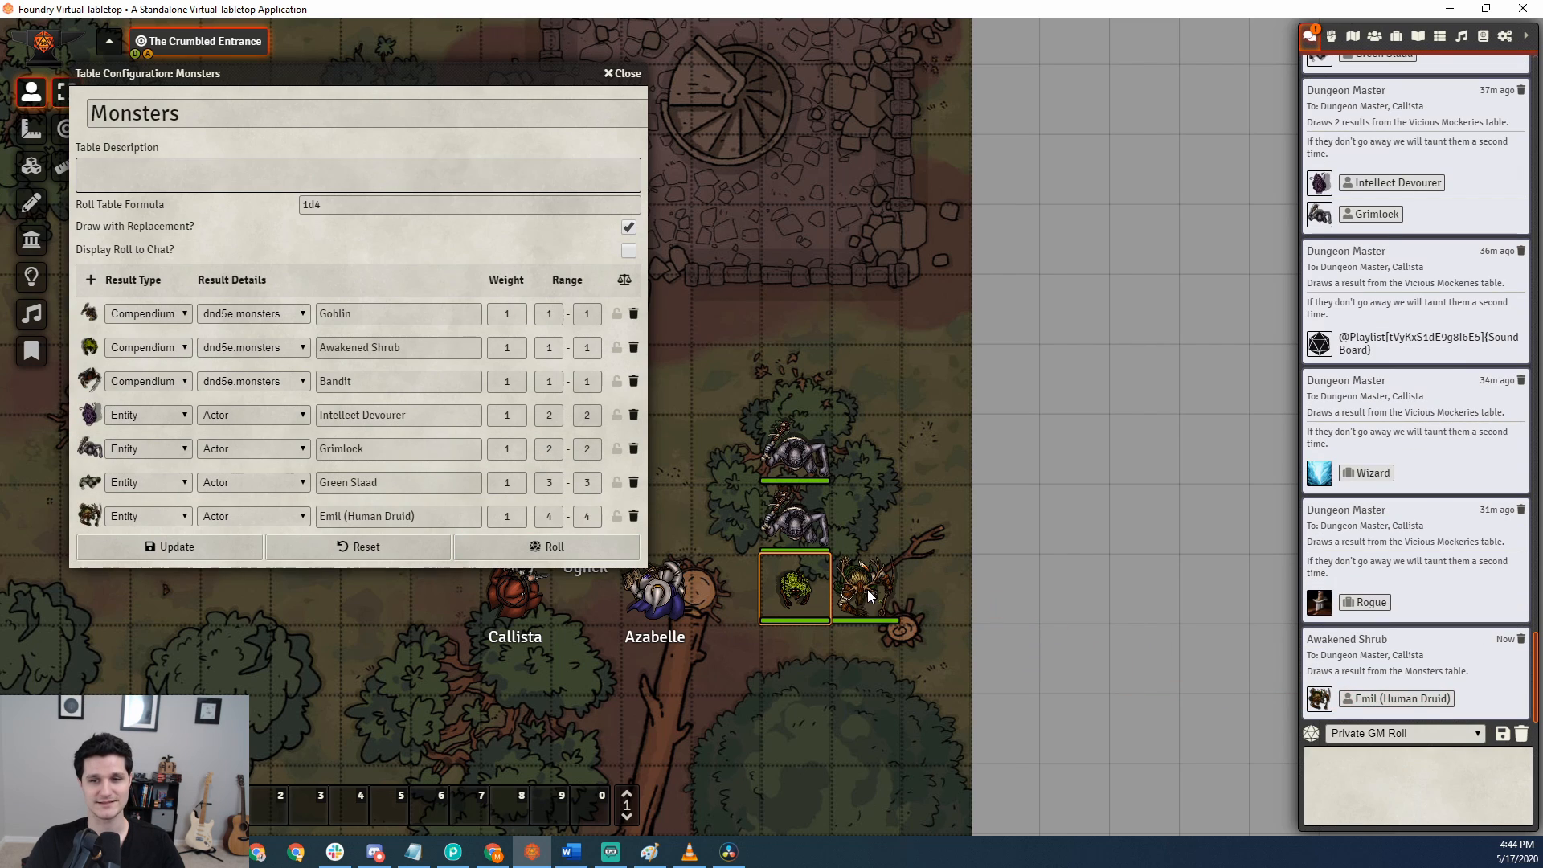
click(1375, 36)
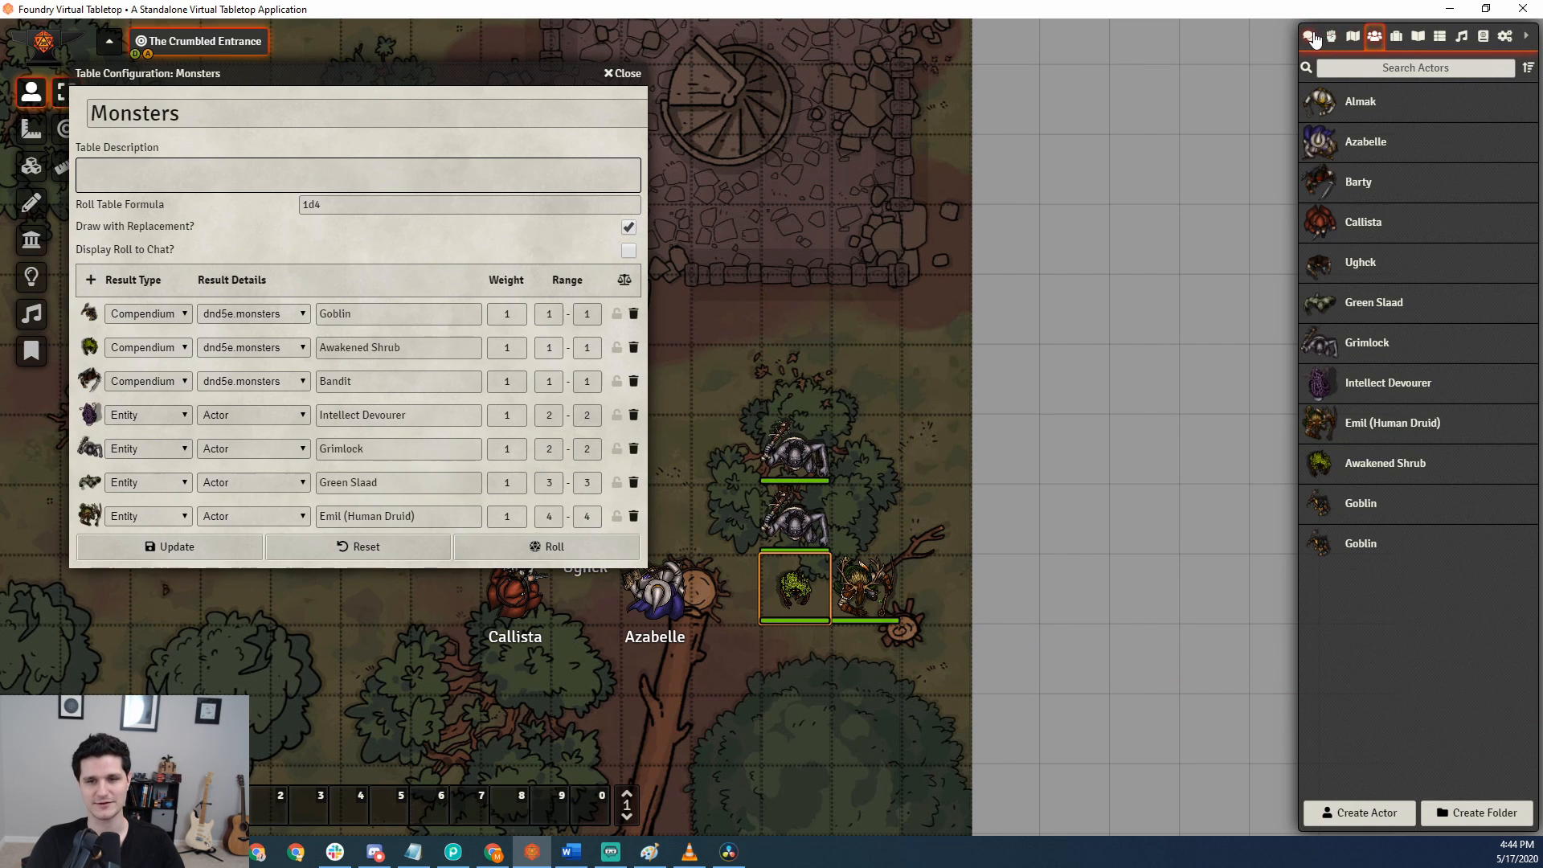
click(1309, 36)
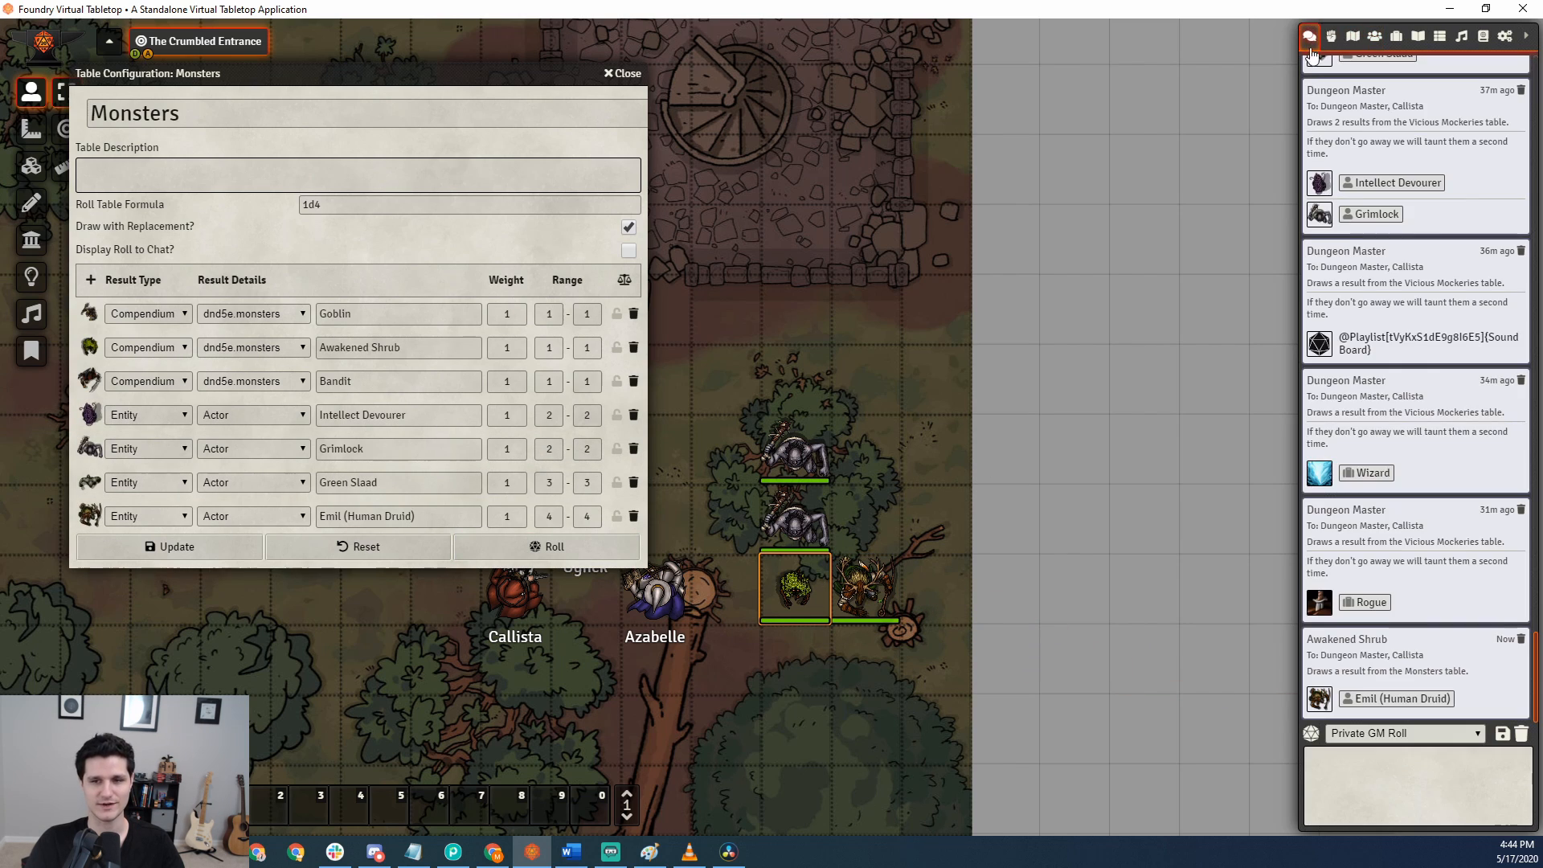
click(558, 547)
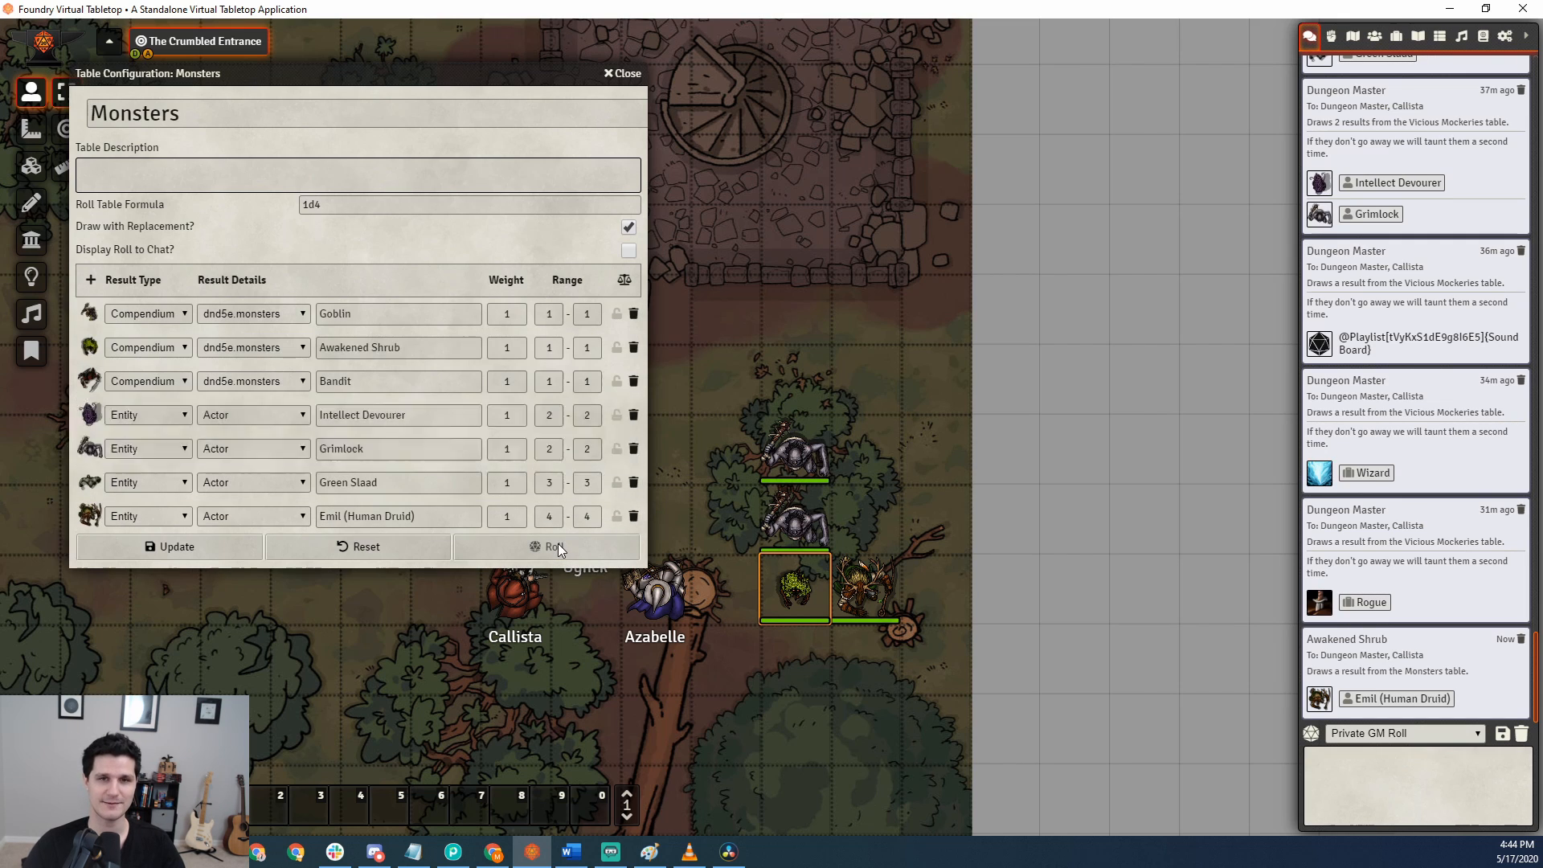
drag(1353, 573, 865, 655)
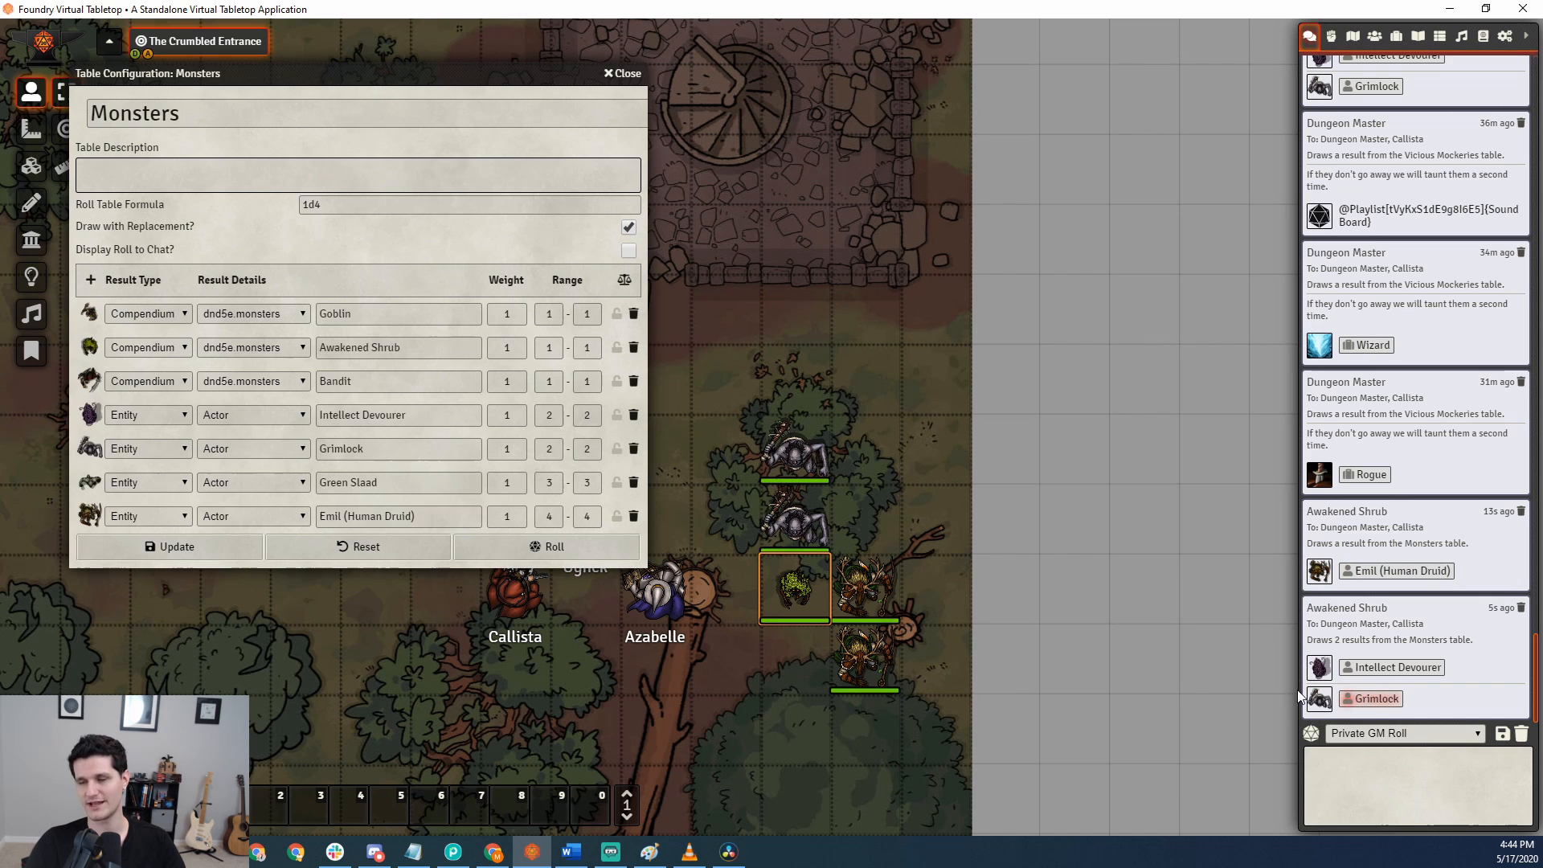
Roll the Monsters table twice more, place the drawn Goblin from the chat log on the scene, and close its character sheet.
click(620, 547)
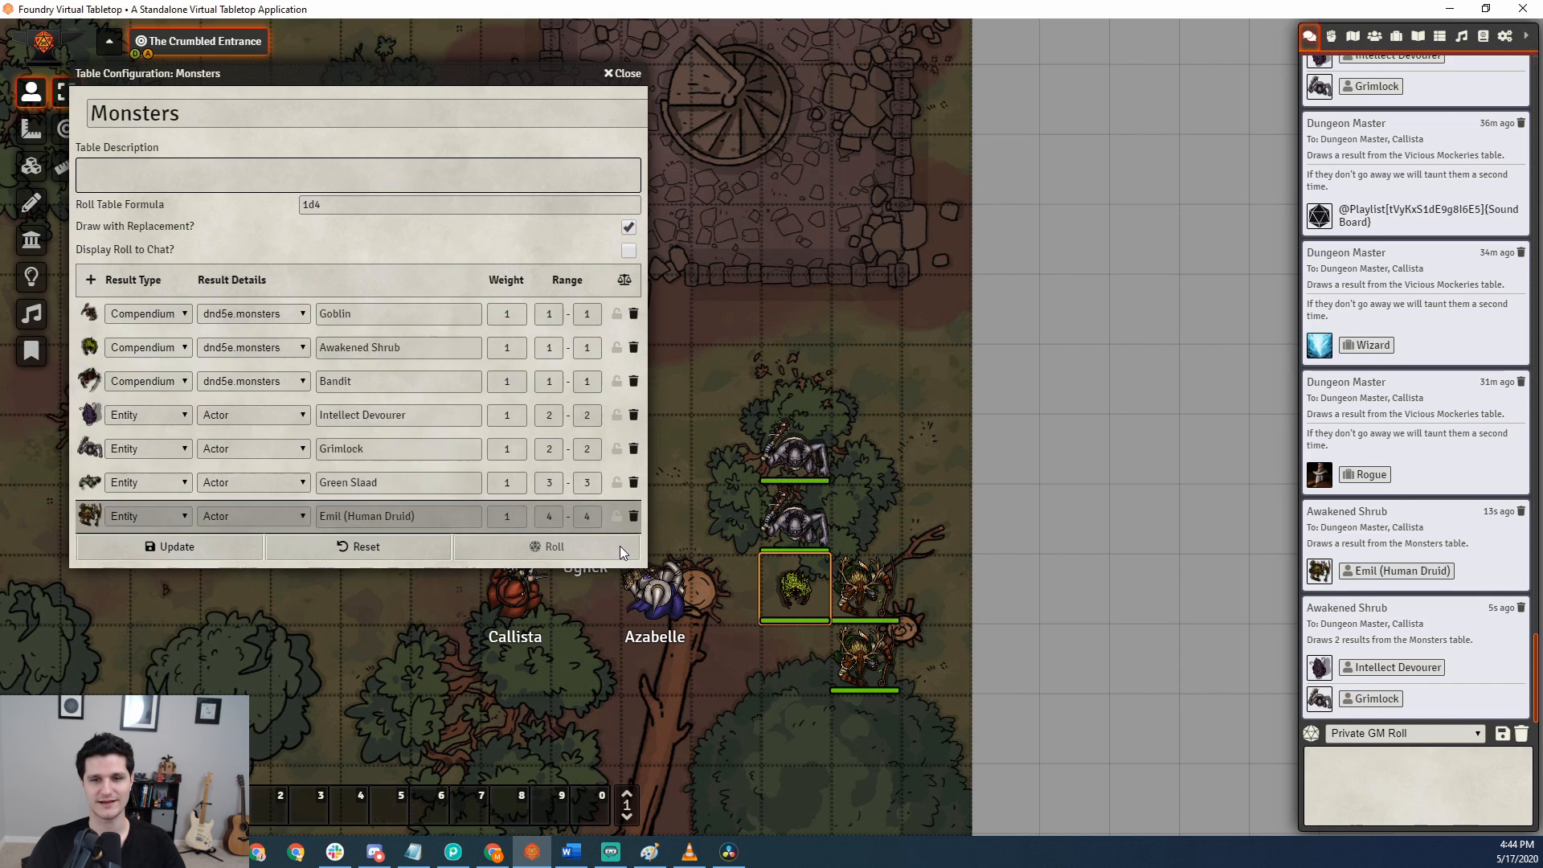
click(620, 546)
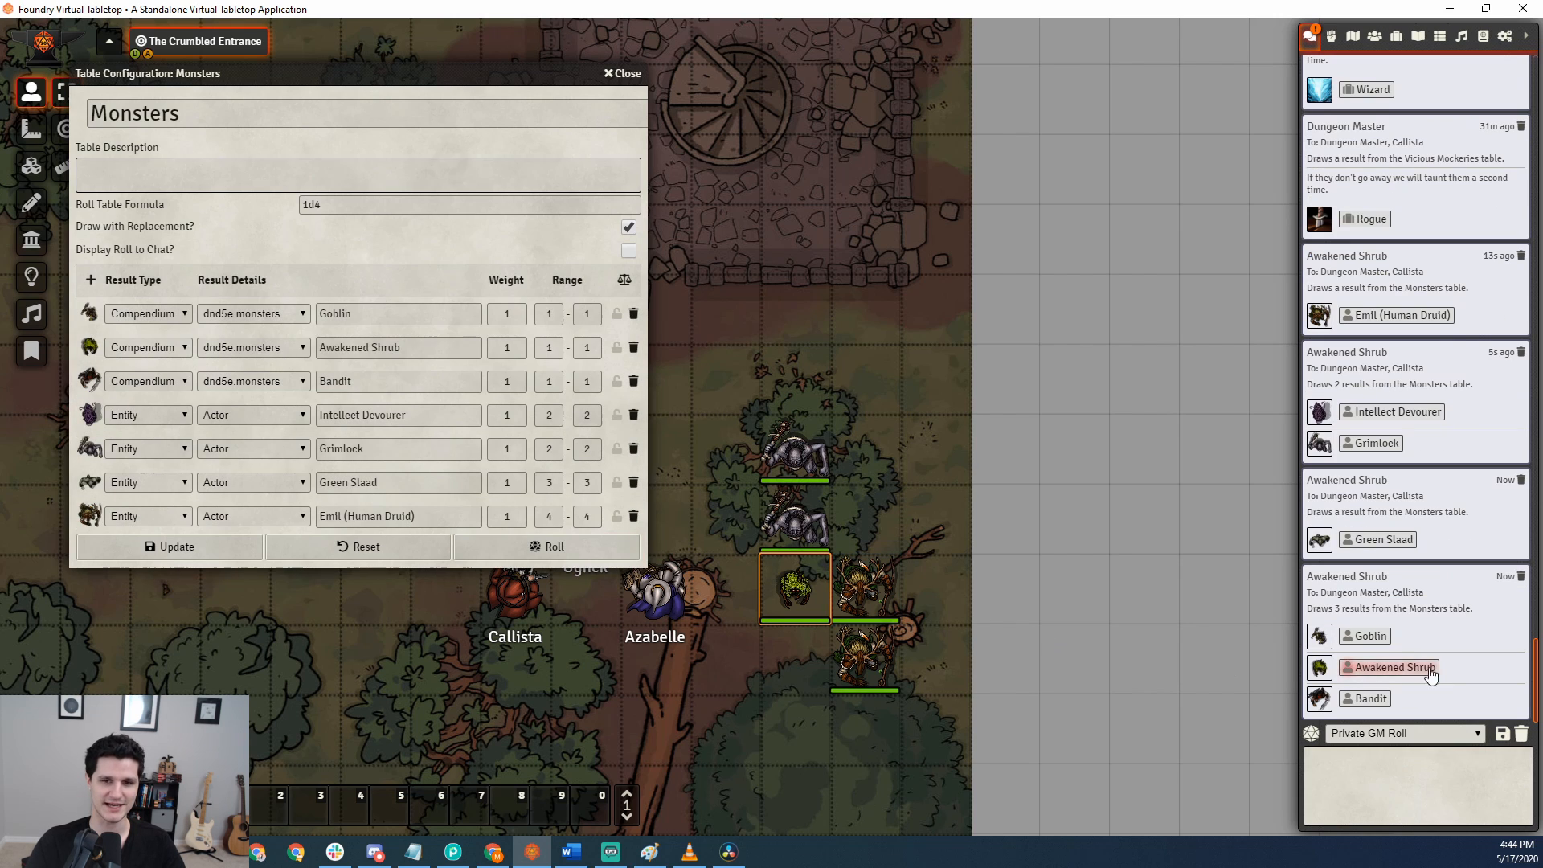
drag(1370, 639, 967, 653)
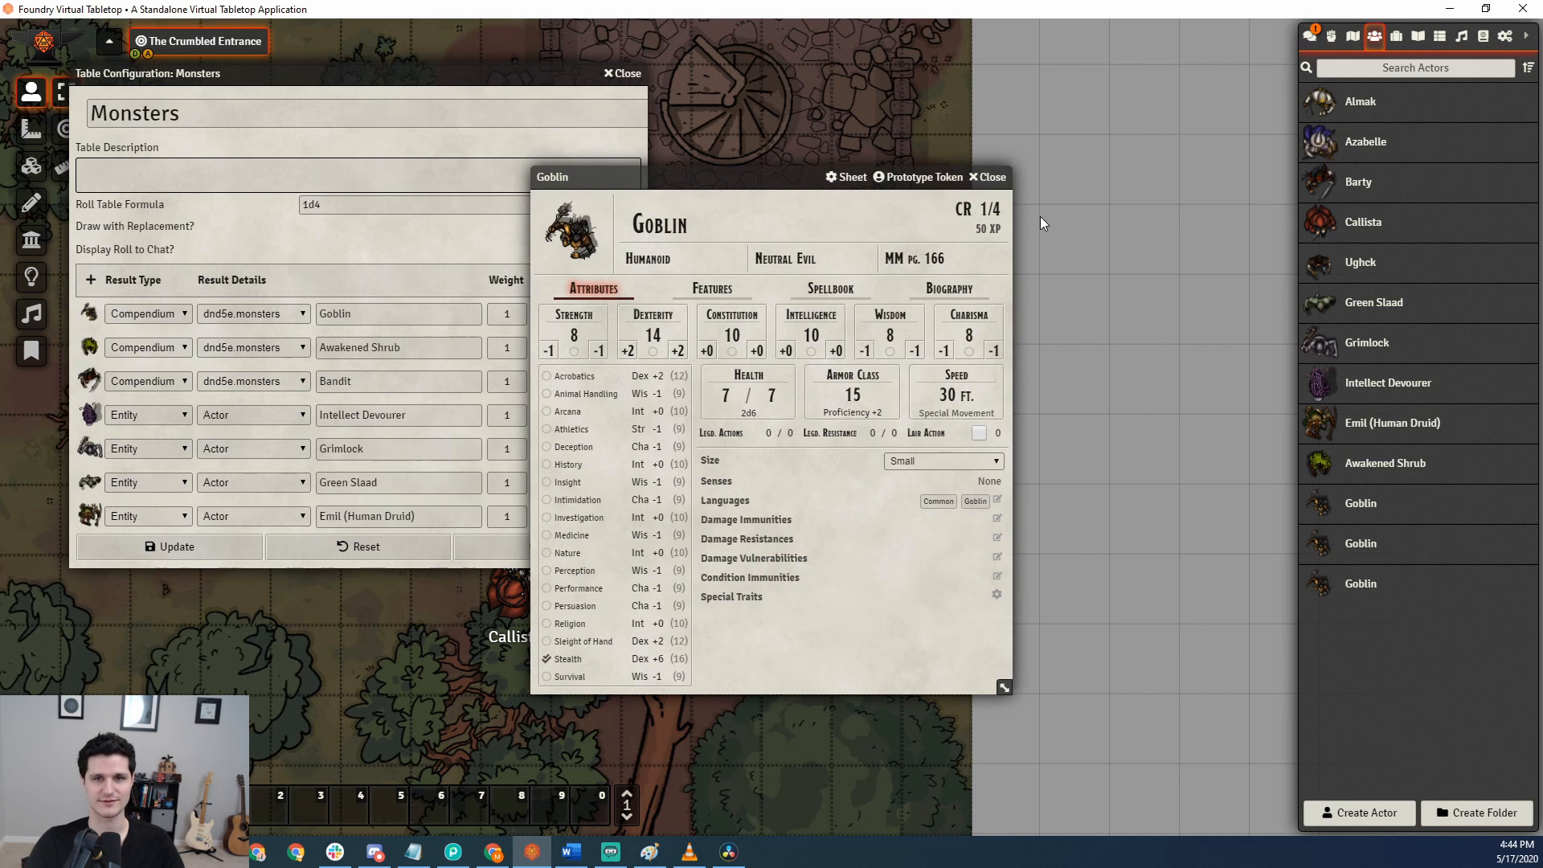
click(987, 177)
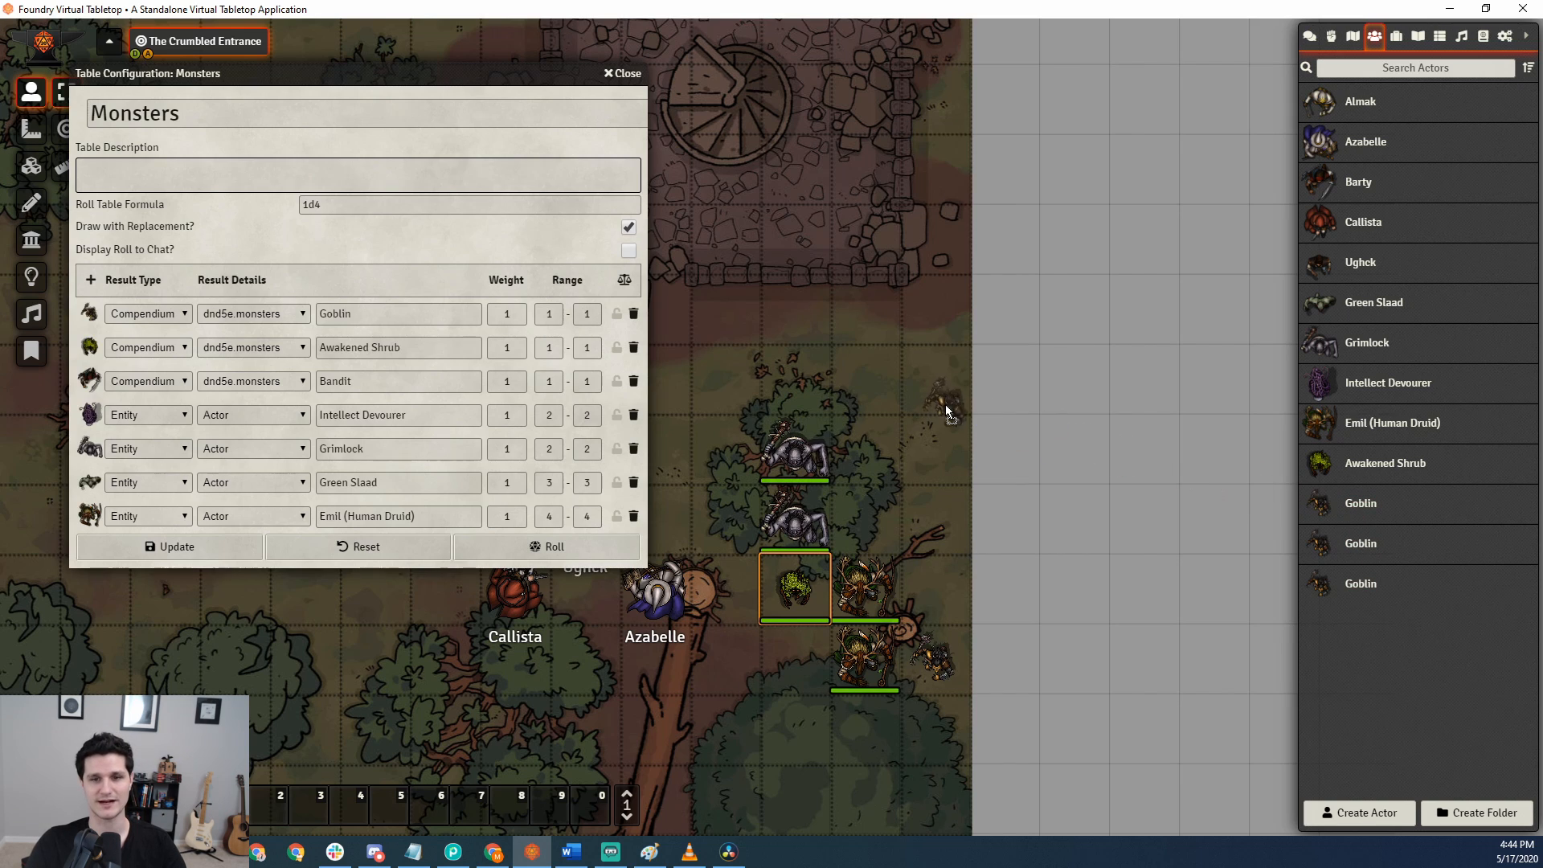
Place another Goblin token from the actors directory on the scene, and delete the newly placed Goblin and Human Druid tokens.
drag(1352, 511, 867, 518)
drag(977, 484, 833, 306)
key(Delete)
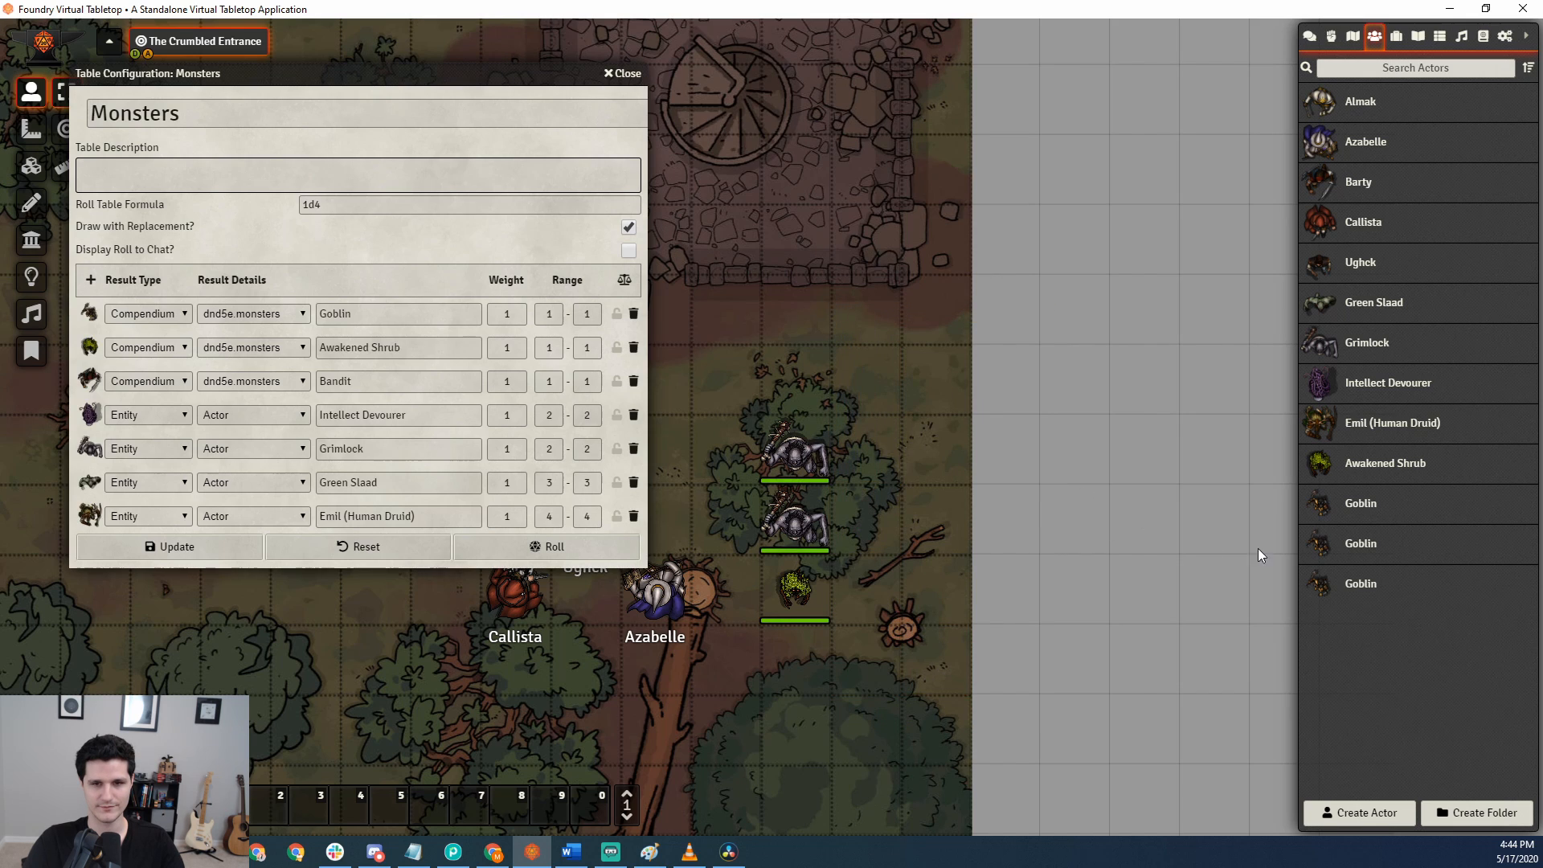
Permanently delete two duplicate Goblin actors from the actors directory, keeping one Goblin.
right_click(1360, 585)
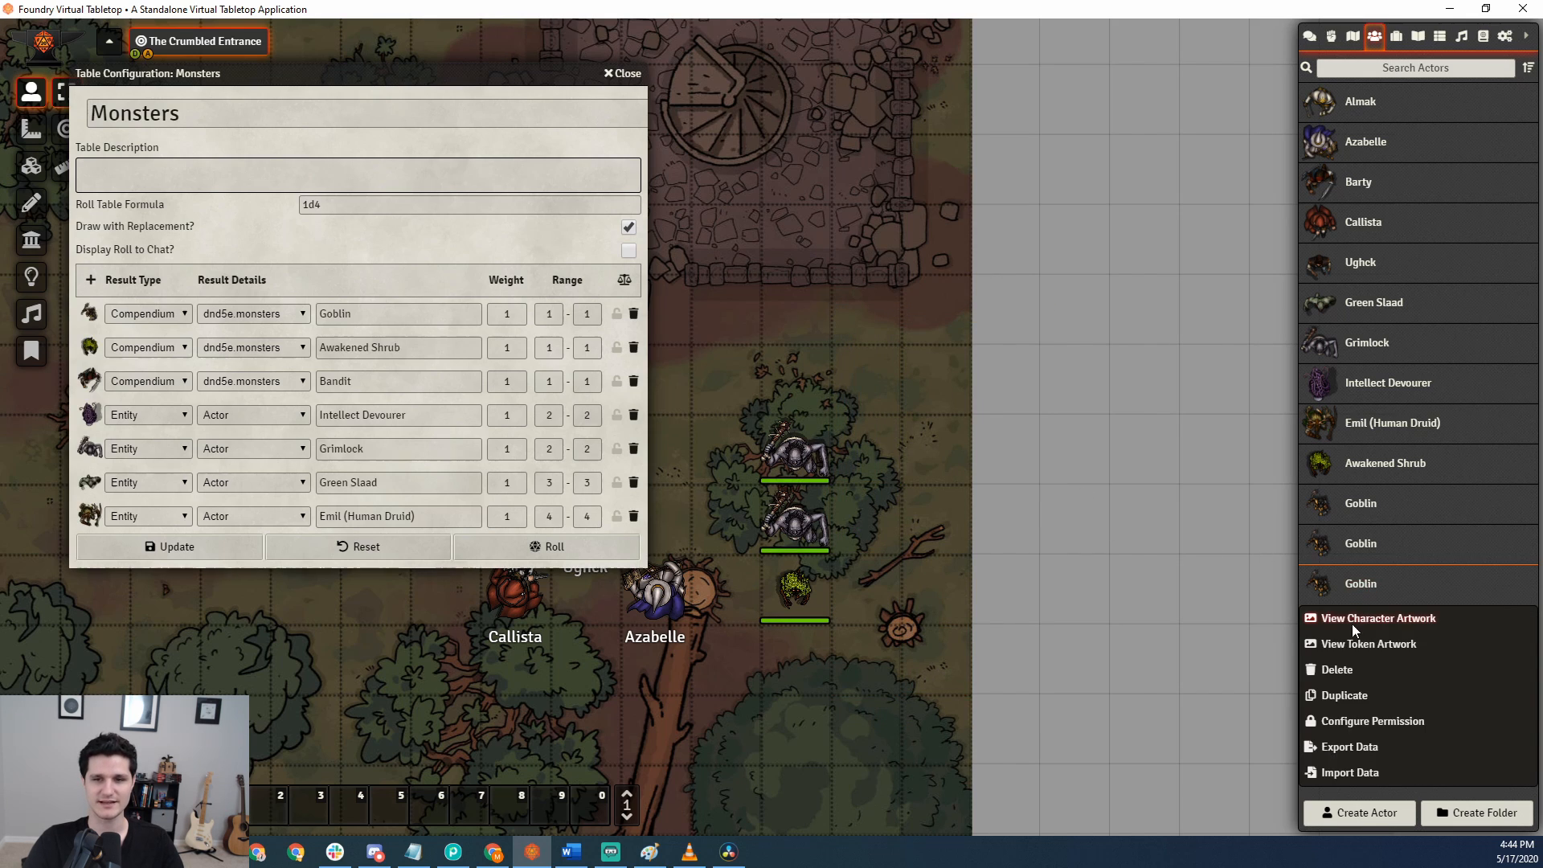
click(1348, 669)
right_click(1357, 546)
click(1014, 643)
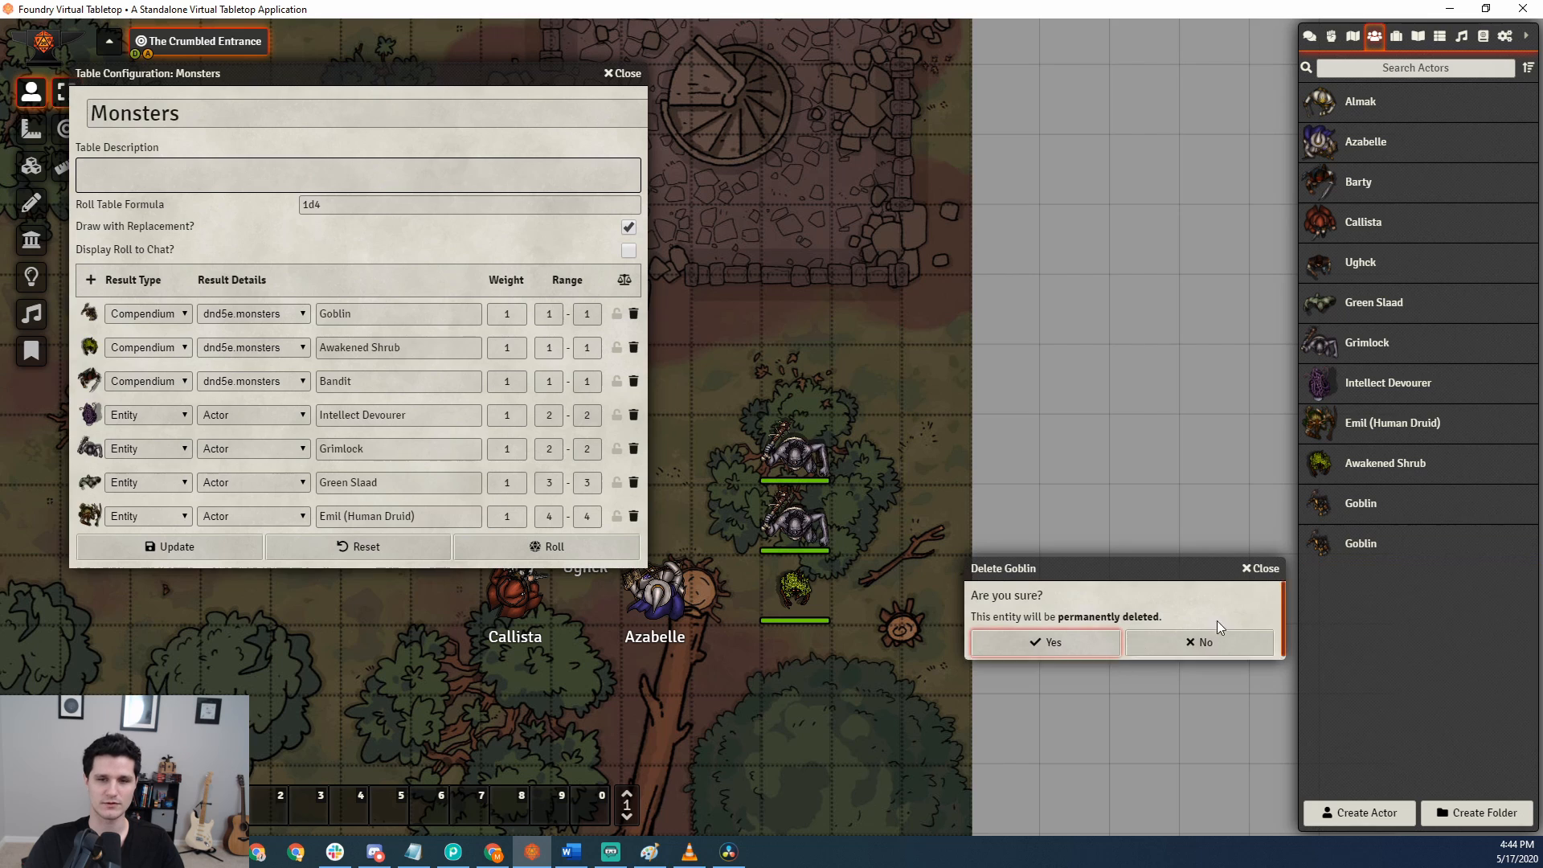
right_click(1372, 550)
click(1341, 628)
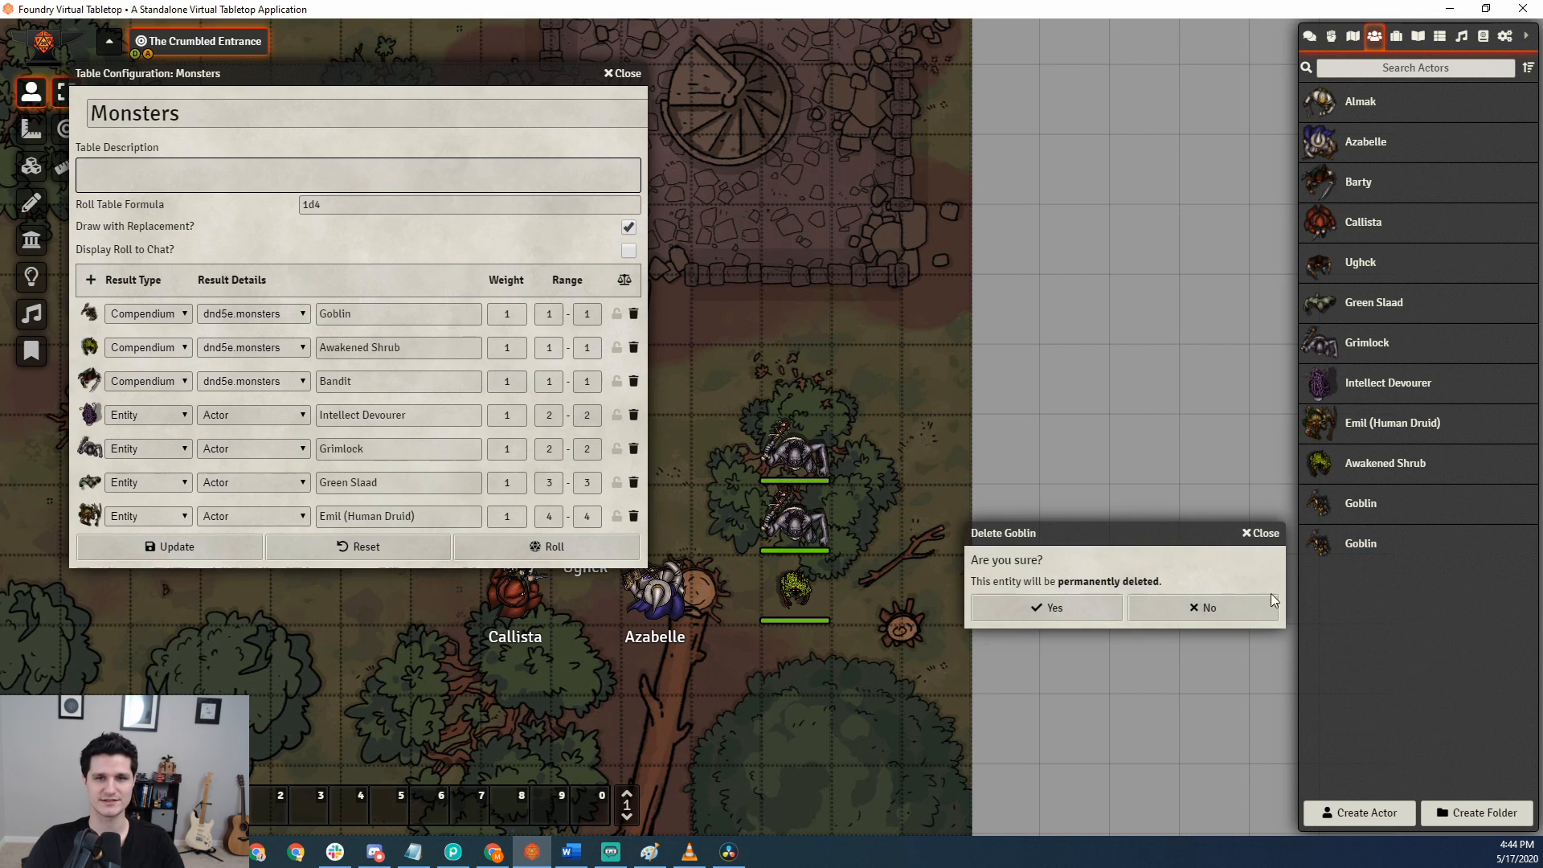
click(1041, 606)
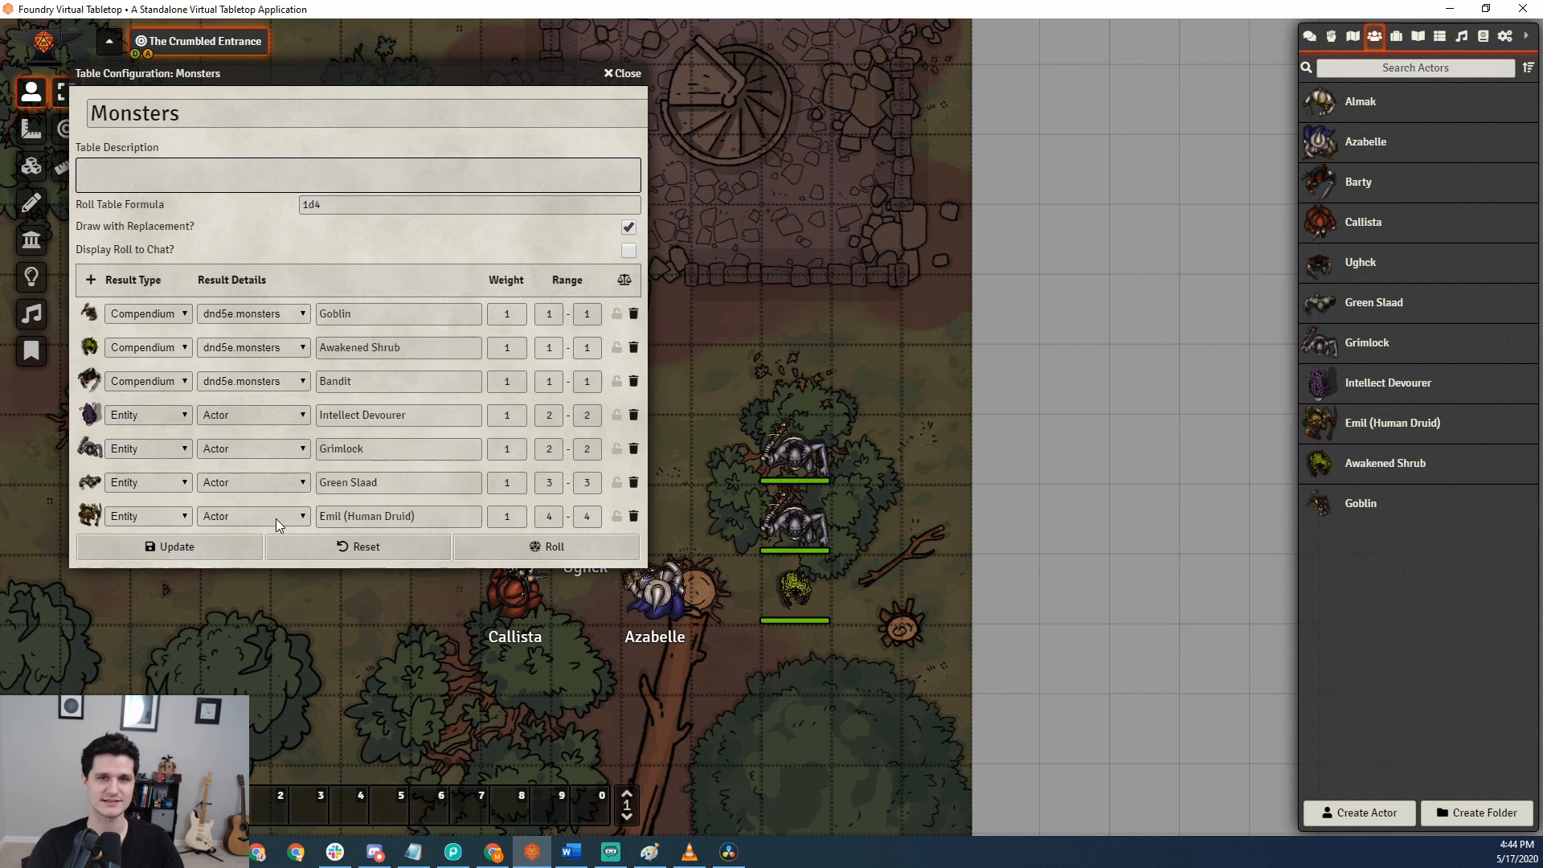
Examine the available compendiums for the Bandit result in the Monsters table, keeping dnd5e.monsters selected.
click(288, 381)
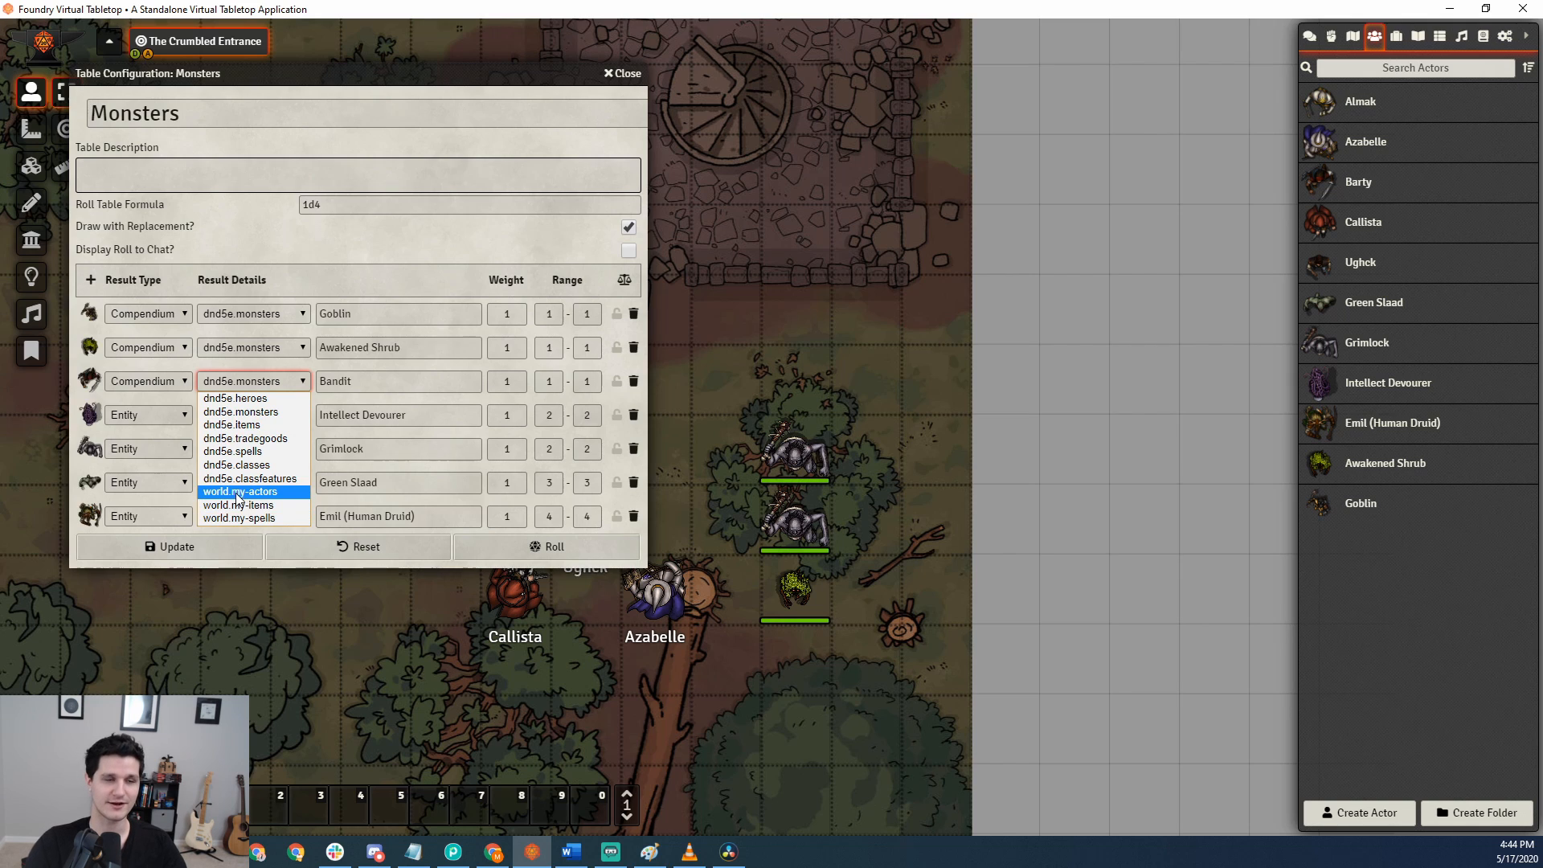
click(267, 413)
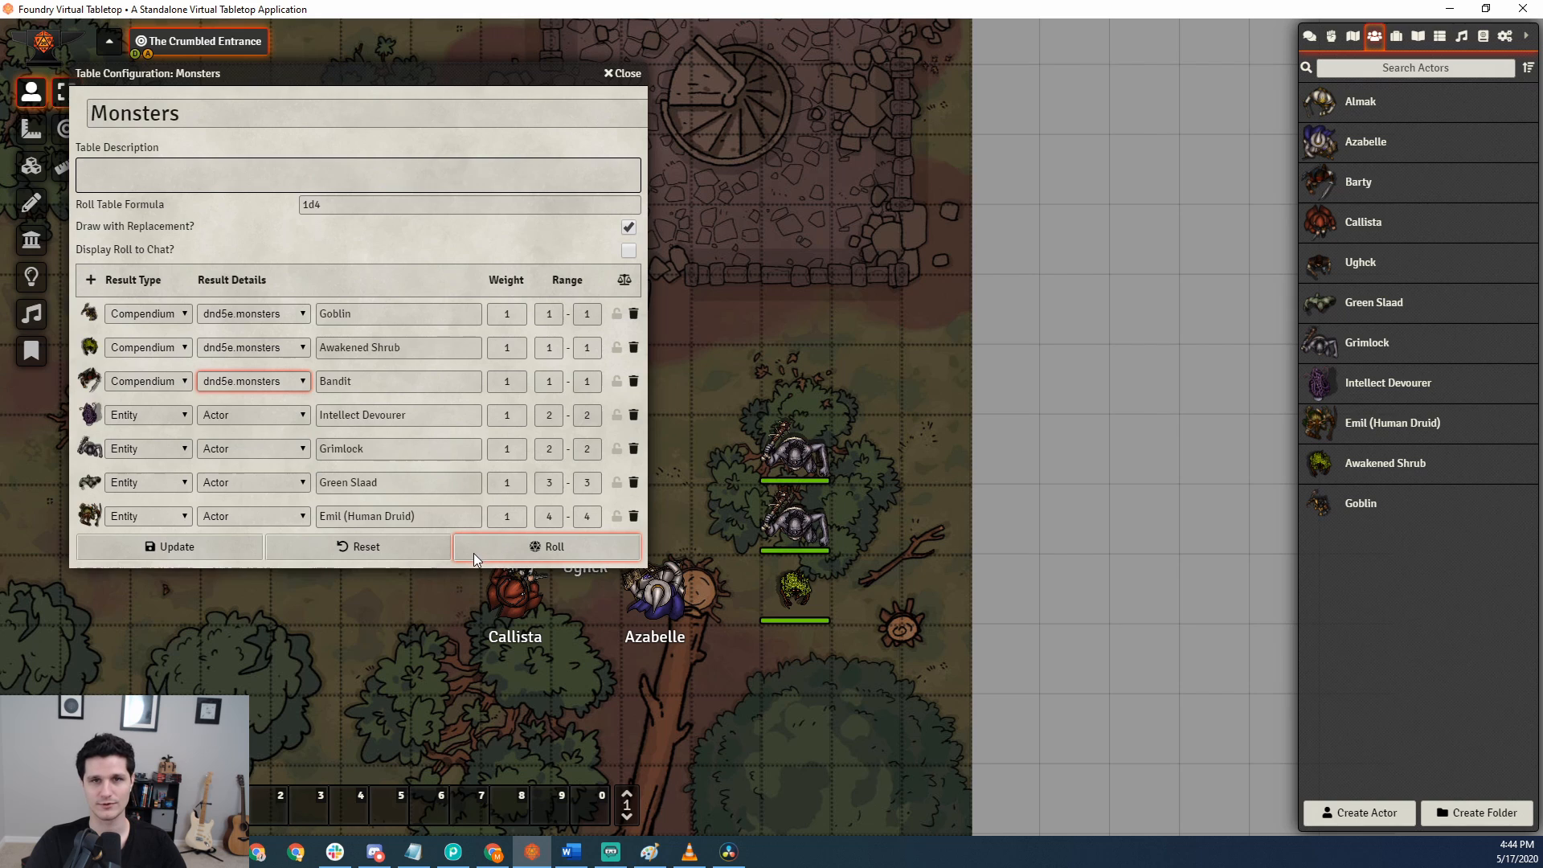